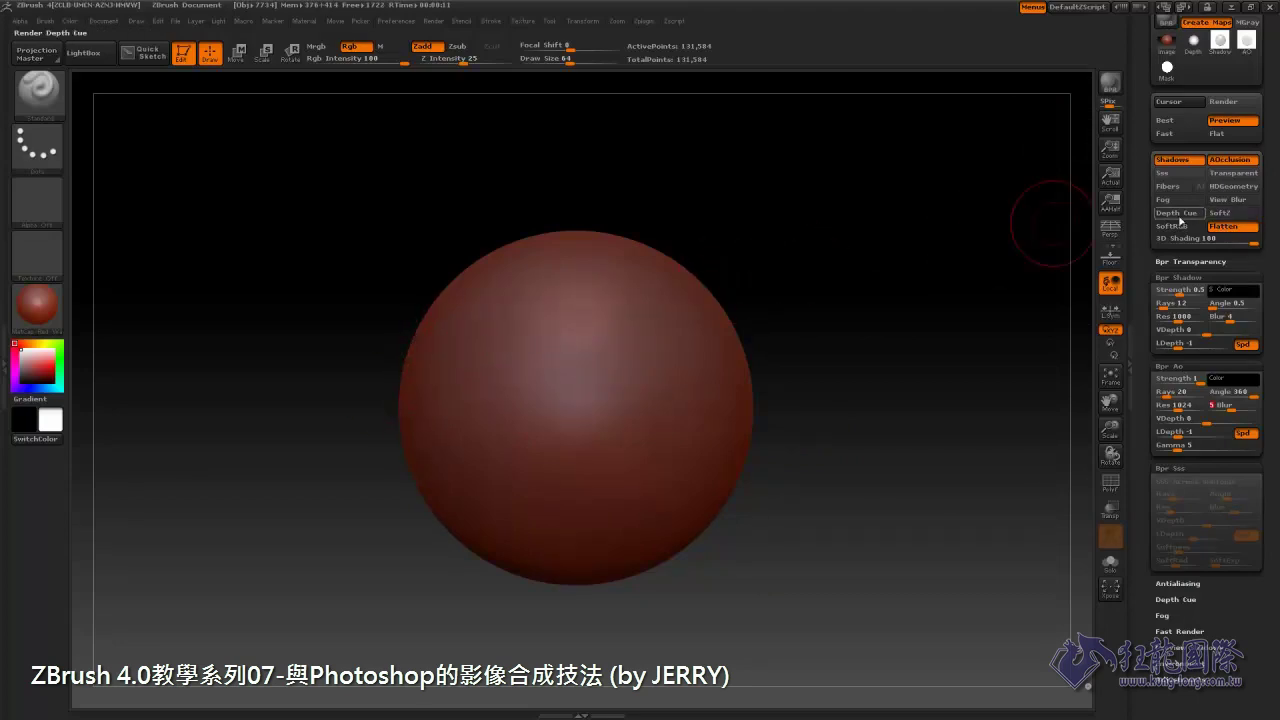
Lower the BPR Shadow blur and the BPR AO blur each to 3.
{"action": "left_click_drag", "start_coordinate": [1141, 175], "coordinate": [1141, 284]}
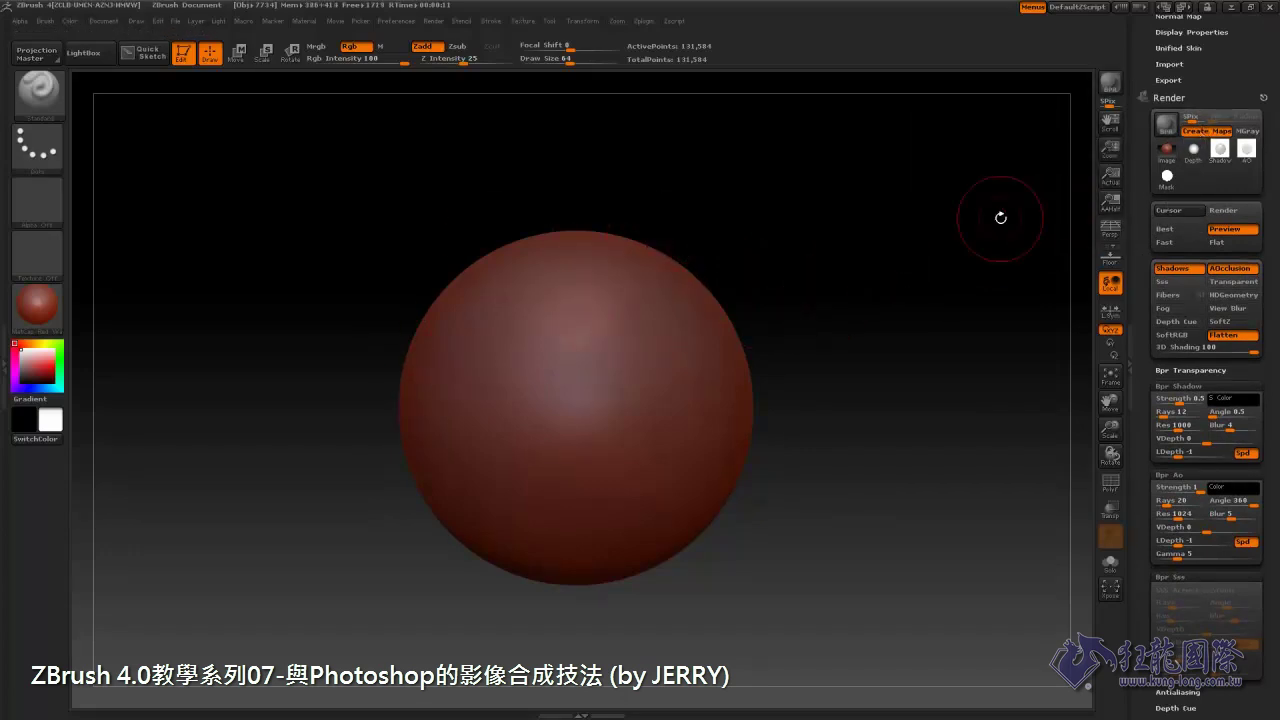
{"action": "mouse_move", "coordinate": [1166, 67]}
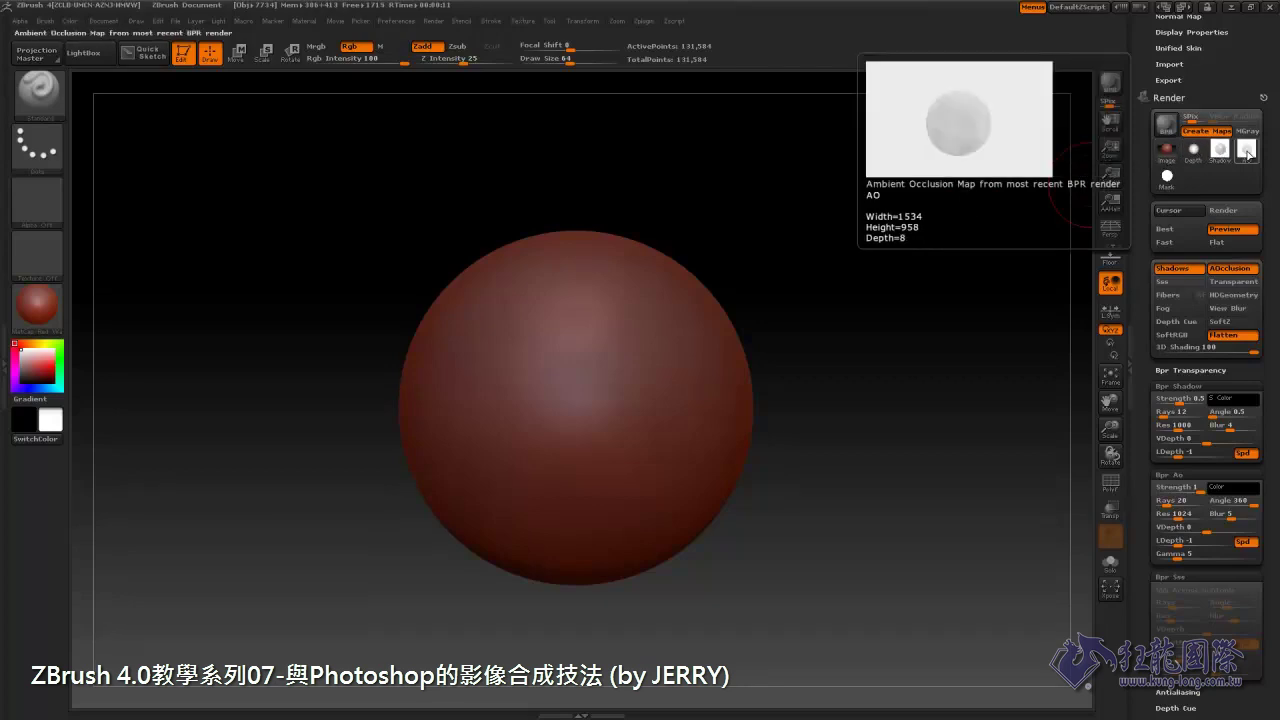
{"action": "mouse_move", "coordinate": [1167, 177]}
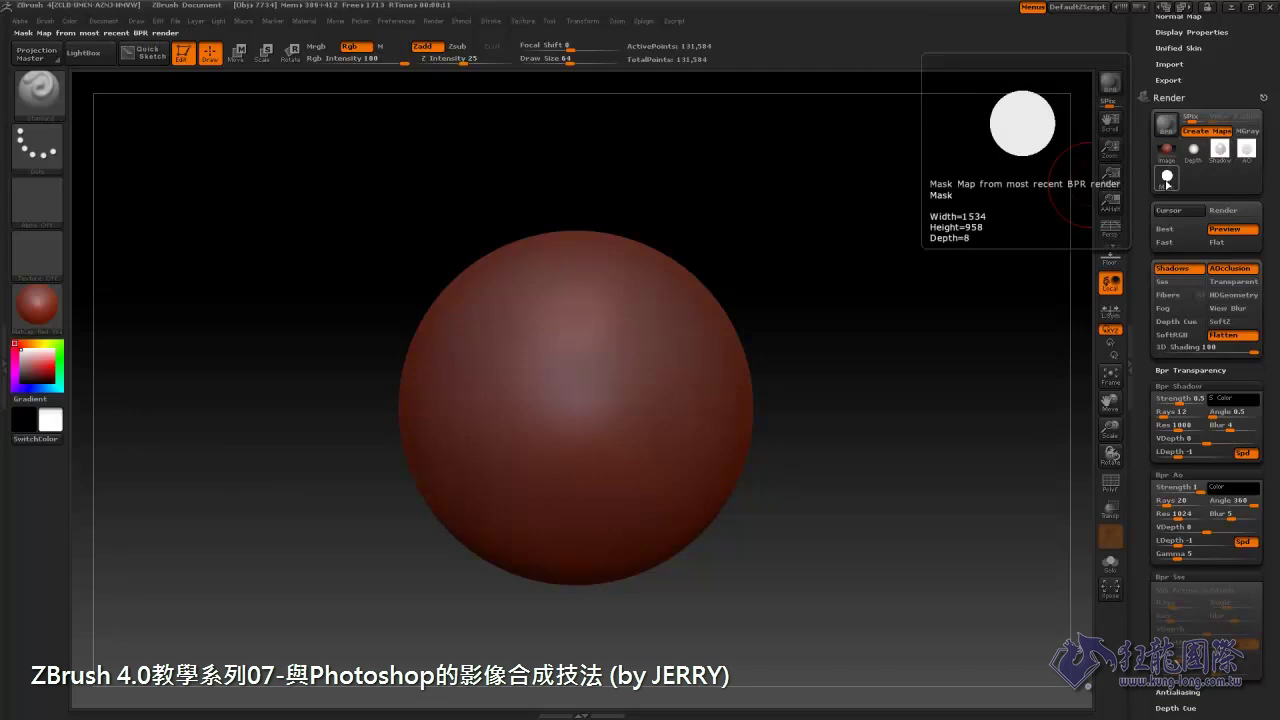
{"action": "scroll", "coordinate": [1139, 228], "scroll_direction": "down", "scroll_amount": 1}
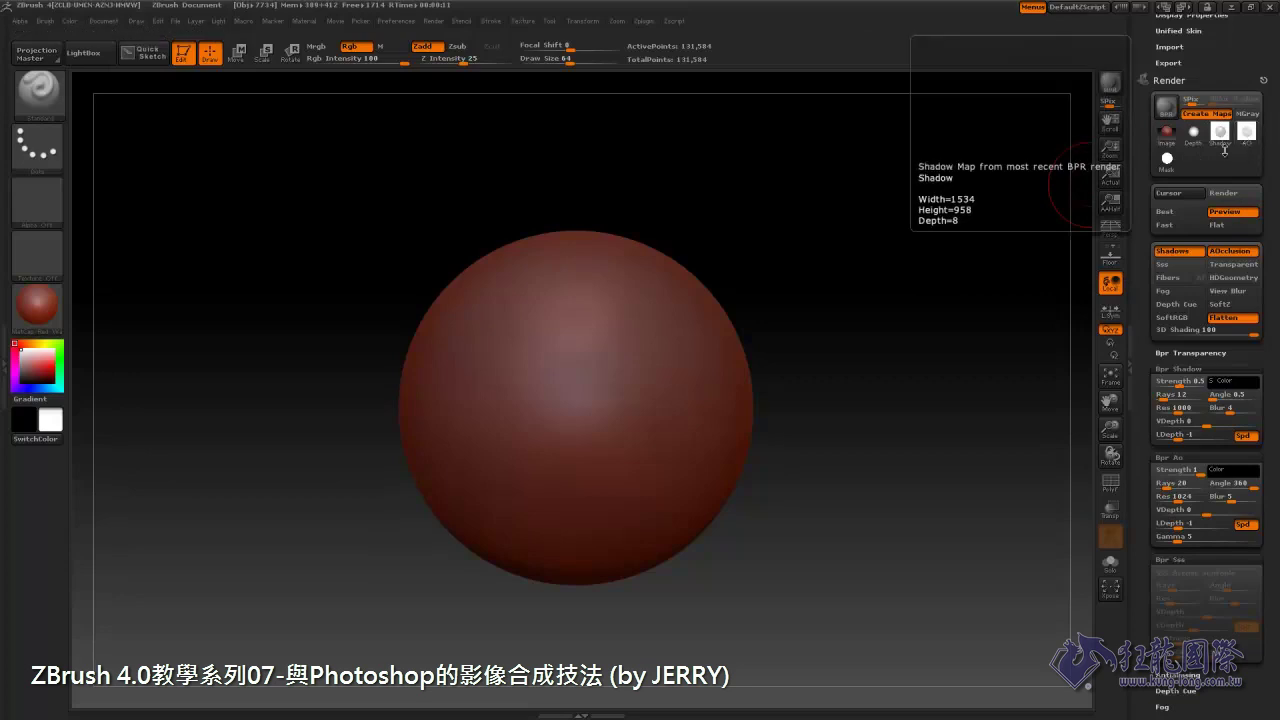
{"action": "left_click_drag", "start_coordinate": [1144, 252], "coordinate": [1146, 198]}
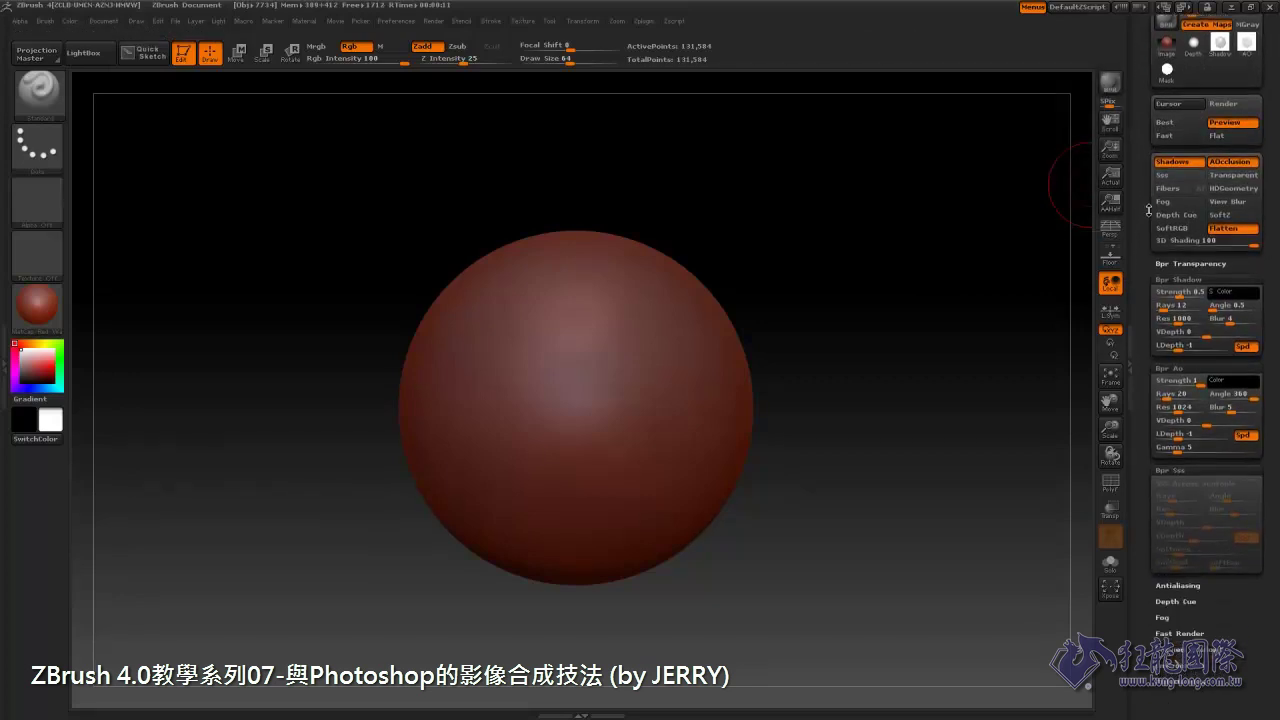
{"action": "left_click_drag", "start_coordinate": [1147, 258], "coordinate": [1146, 210]}
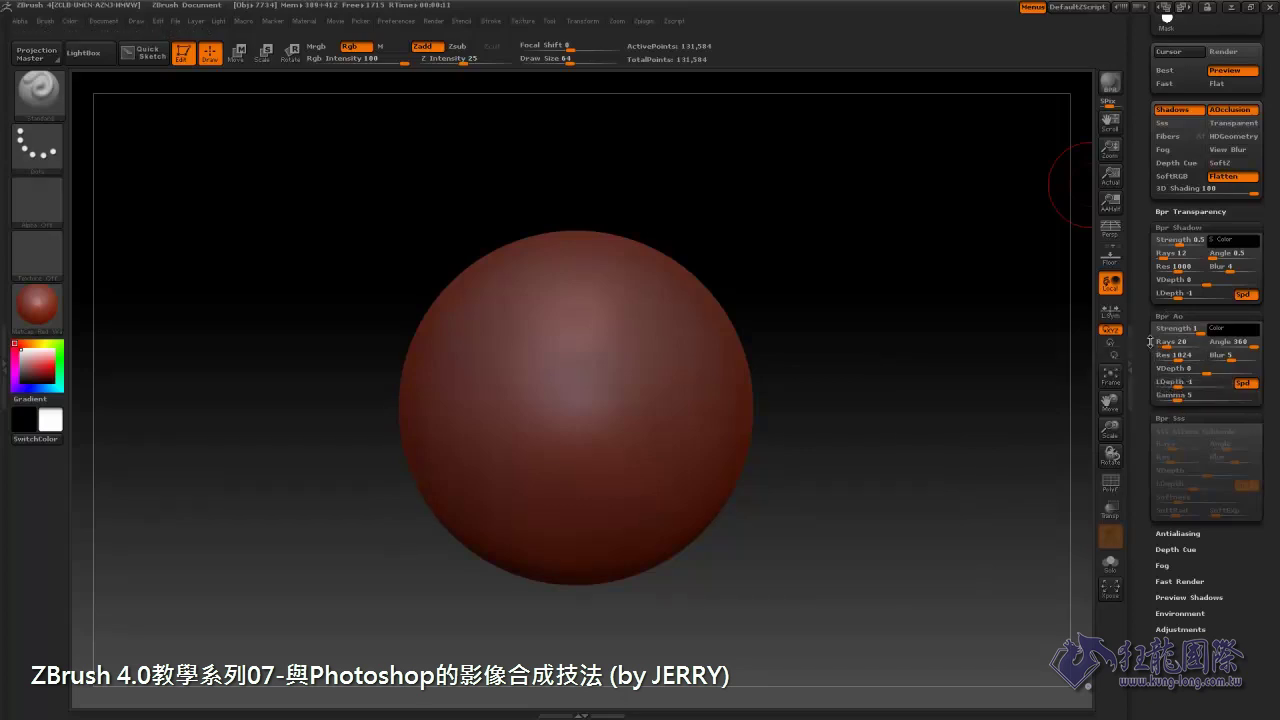
{"action": "scroll", "coordinate": [1142, 296], "scroll_direction": "up", "scroll_amount": 1}
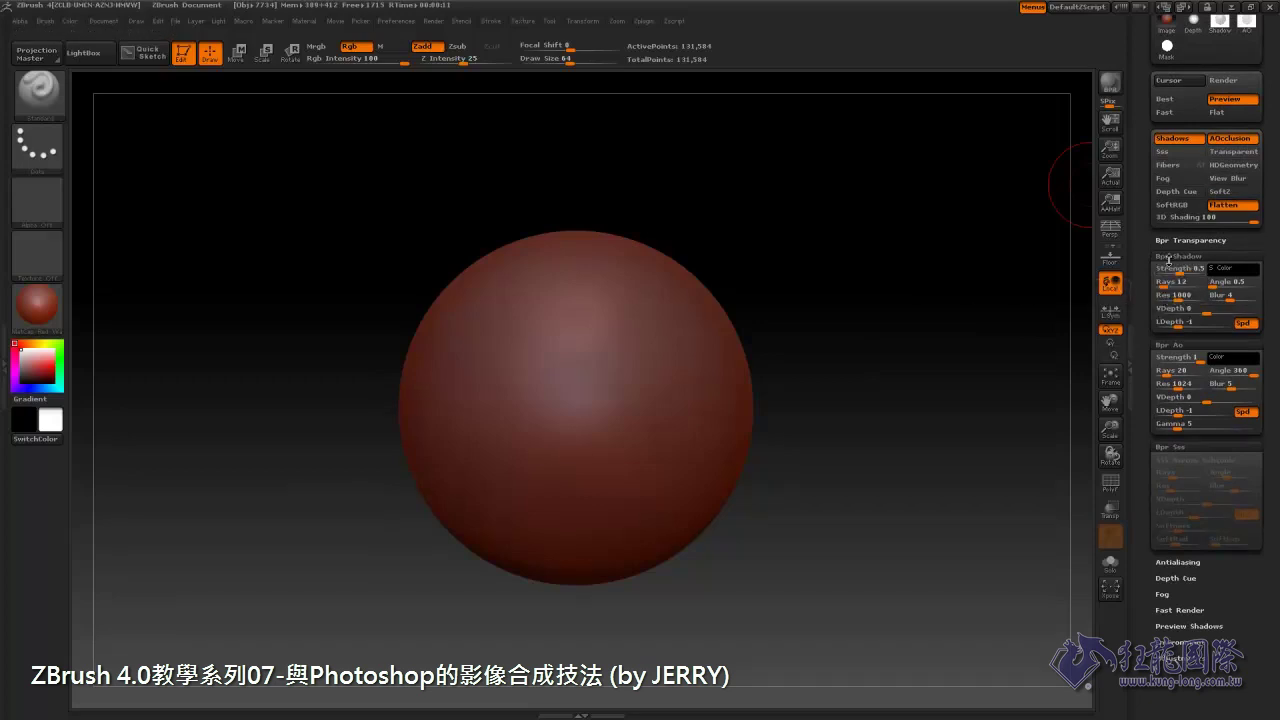
{"action": "mouse_move", "coordinate": [1232, 266]}
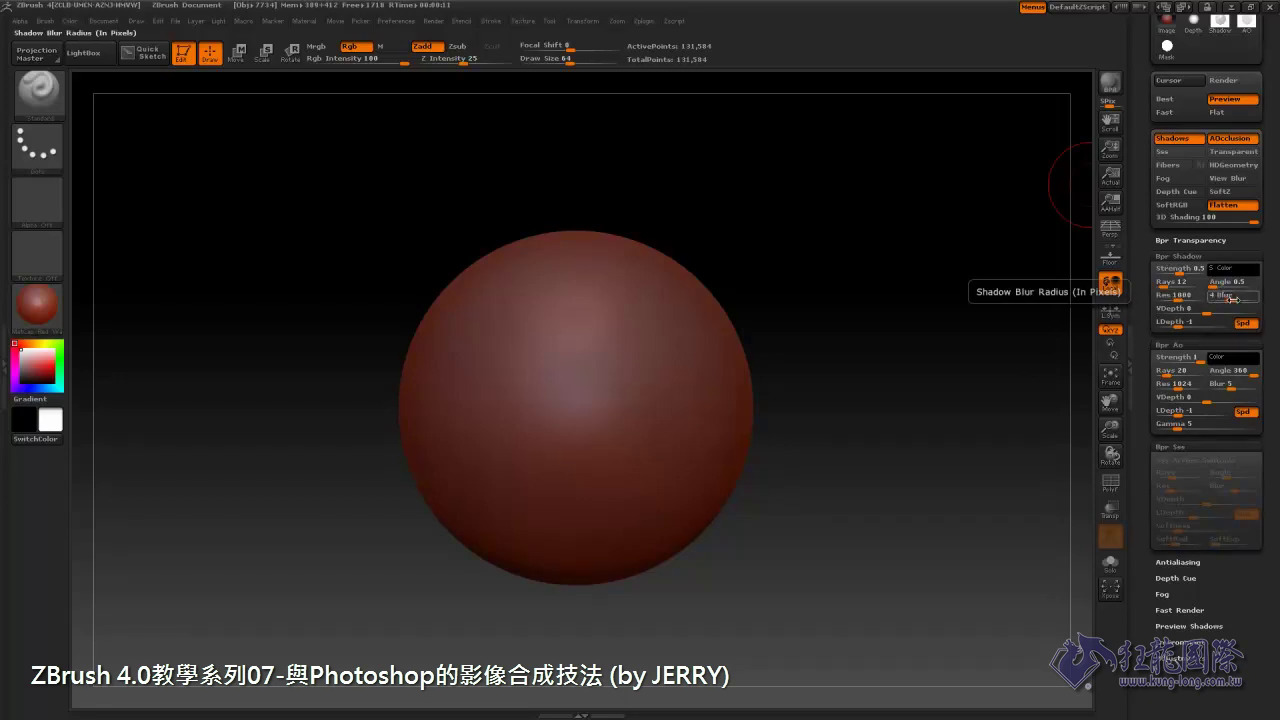
{"action": "left_click_drag", "start_coordinate": [1232, 299], "coordinate": [1228, 300]}
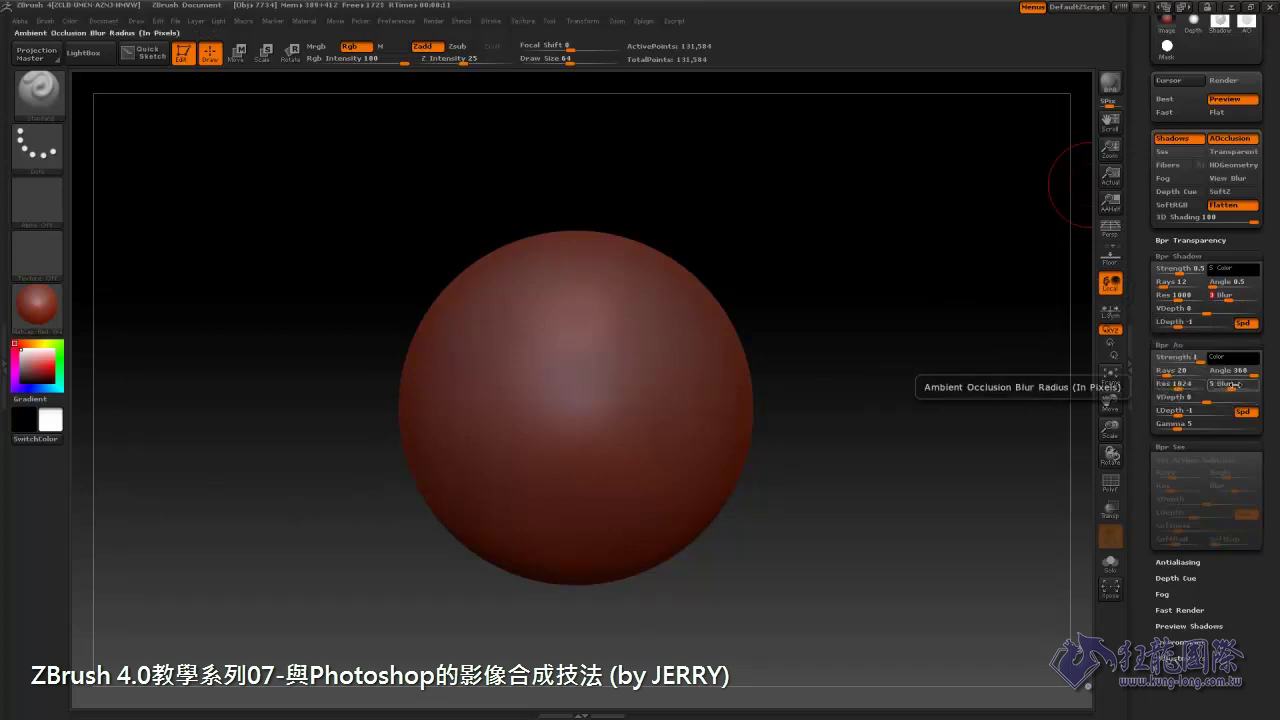
{"action": "left_click_drag", "start_coordinate": [1231, 387], "coordinate": [1229, 387]}
{"action": "left_click_drag", "start_coordinate": [1150, 446], "coordinate": [1149, 416]}
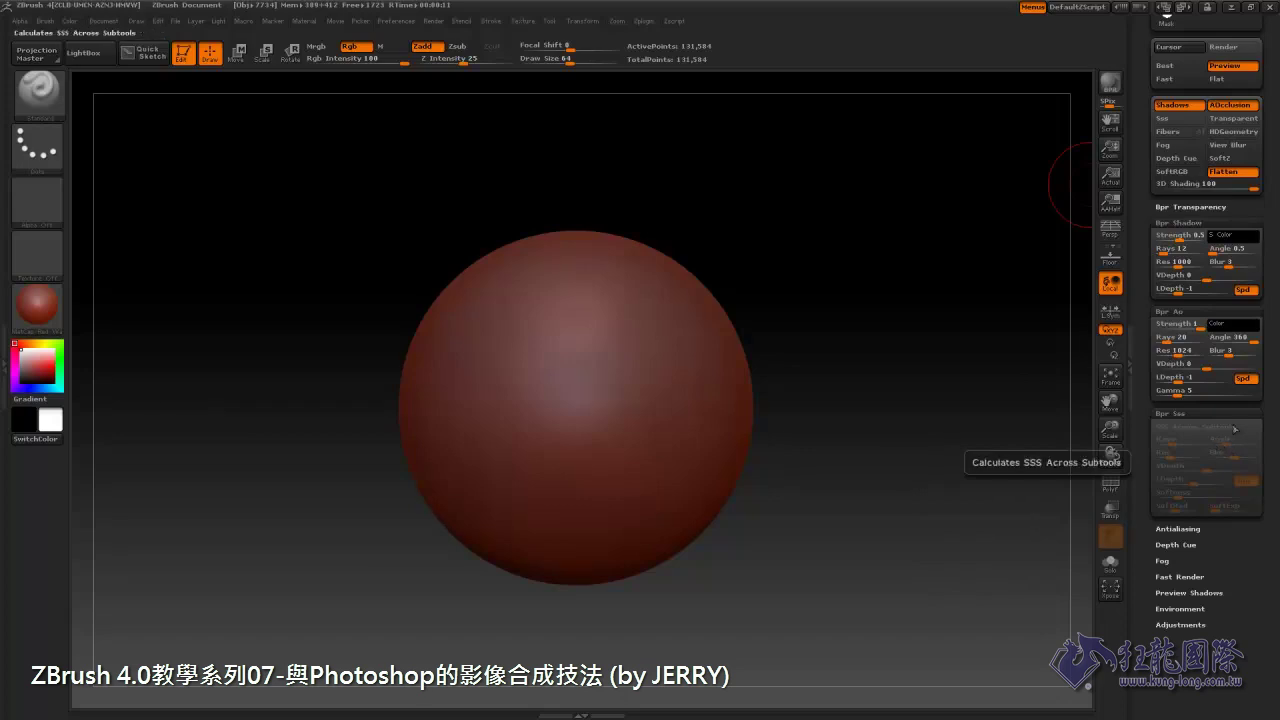
Save the latest BPR render image from BPR maps as BPR_Render.psd.
{"action": "scroll", "coordinate": [1137, 290], "scroll_direction": "up", "scroll_amount": 5}
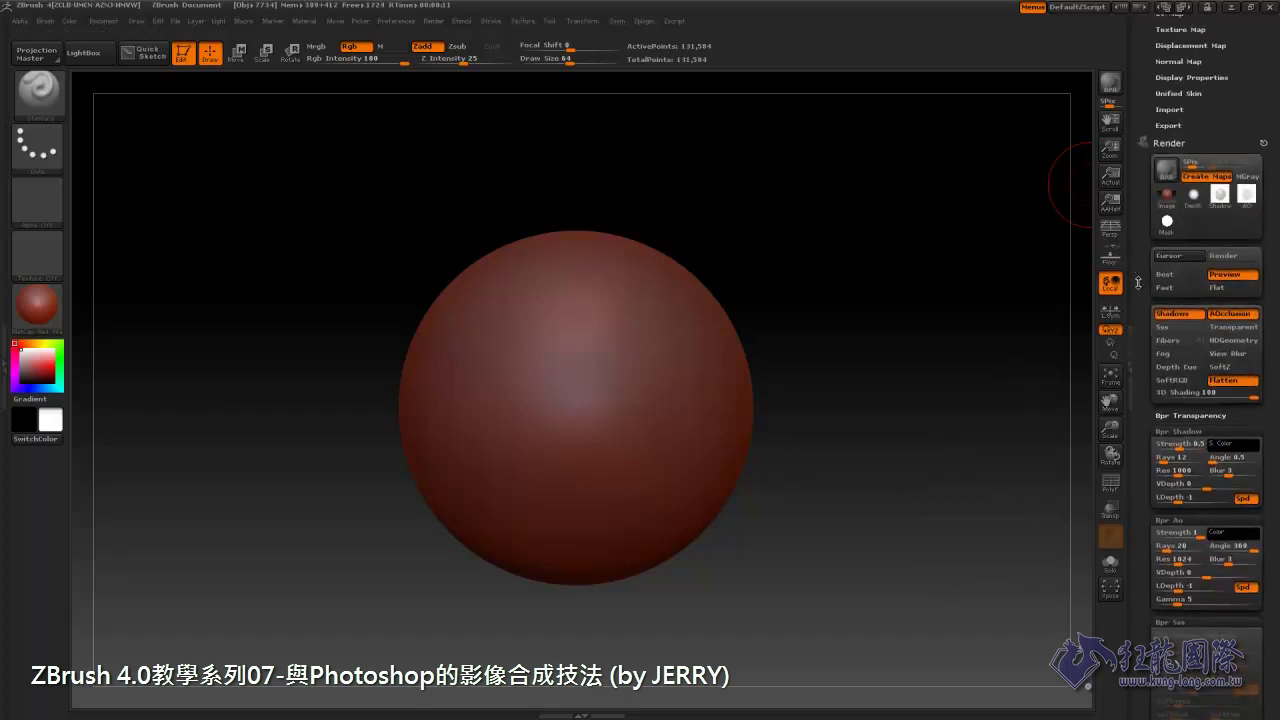
{"action": "mouse_move", "coordinate": [1166, 232]}
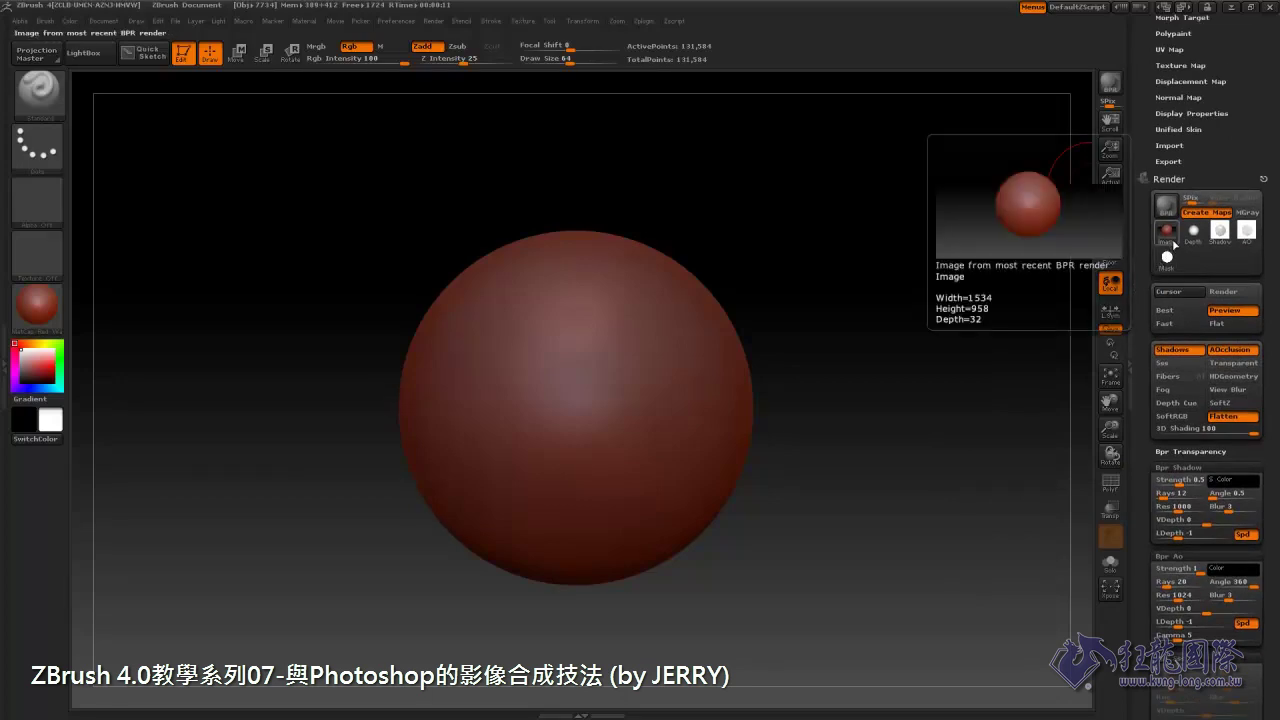
{"action": "left_click", "coordinate": [1166, 233]}
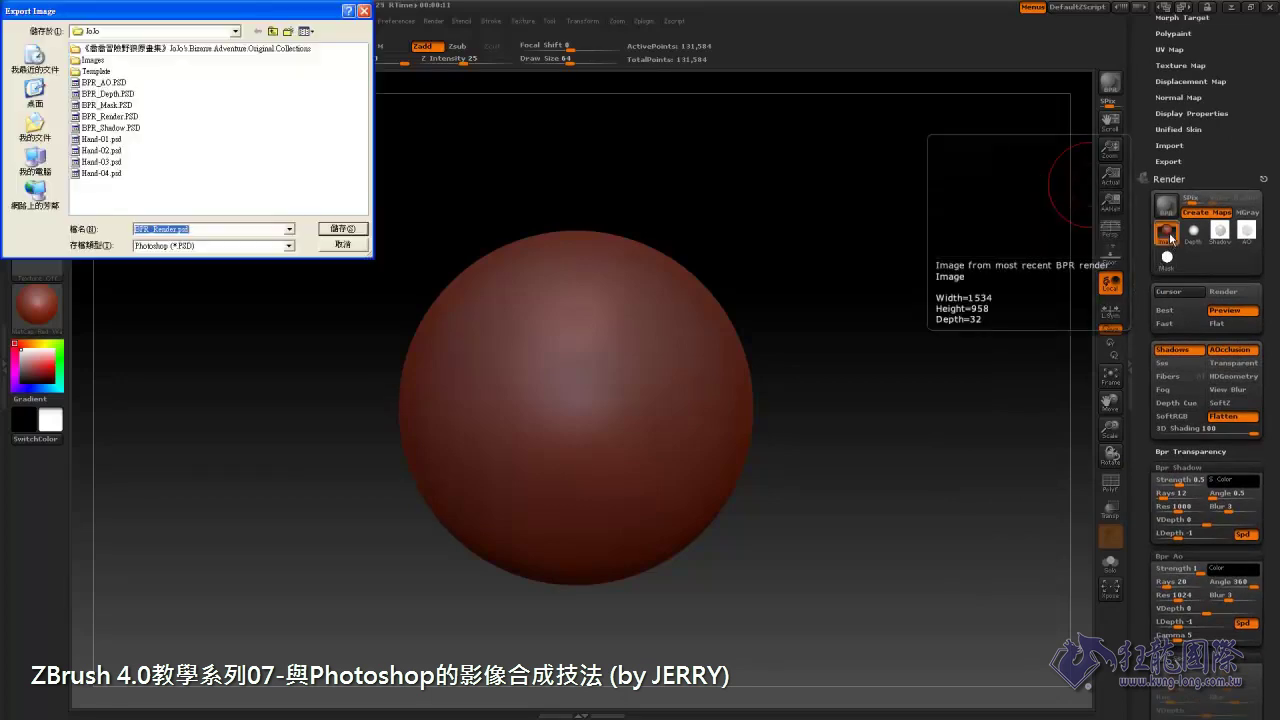
{"action": "left_click_drag", "start_coordinate": [220, 229], "coordinate": [158, 229]}
{"action": "left_click", "coordinate": [340, 245]}
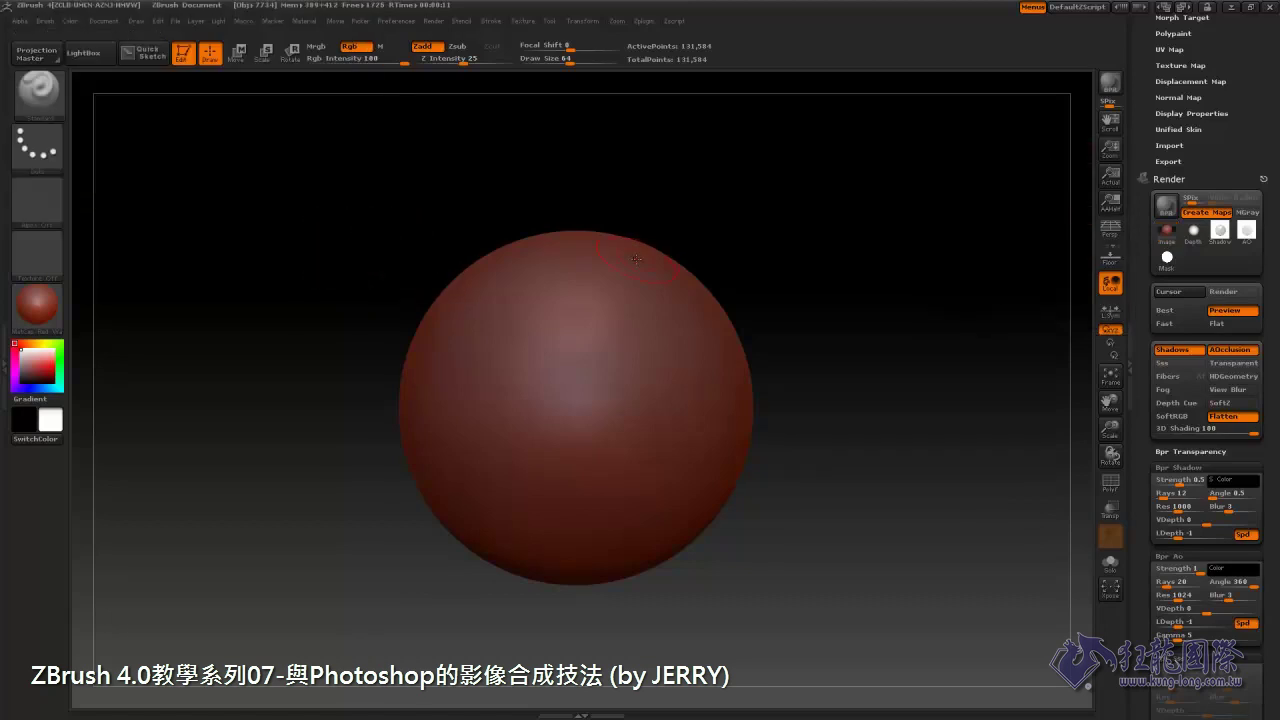
{"action": "key", "text": "alt+Tab"}
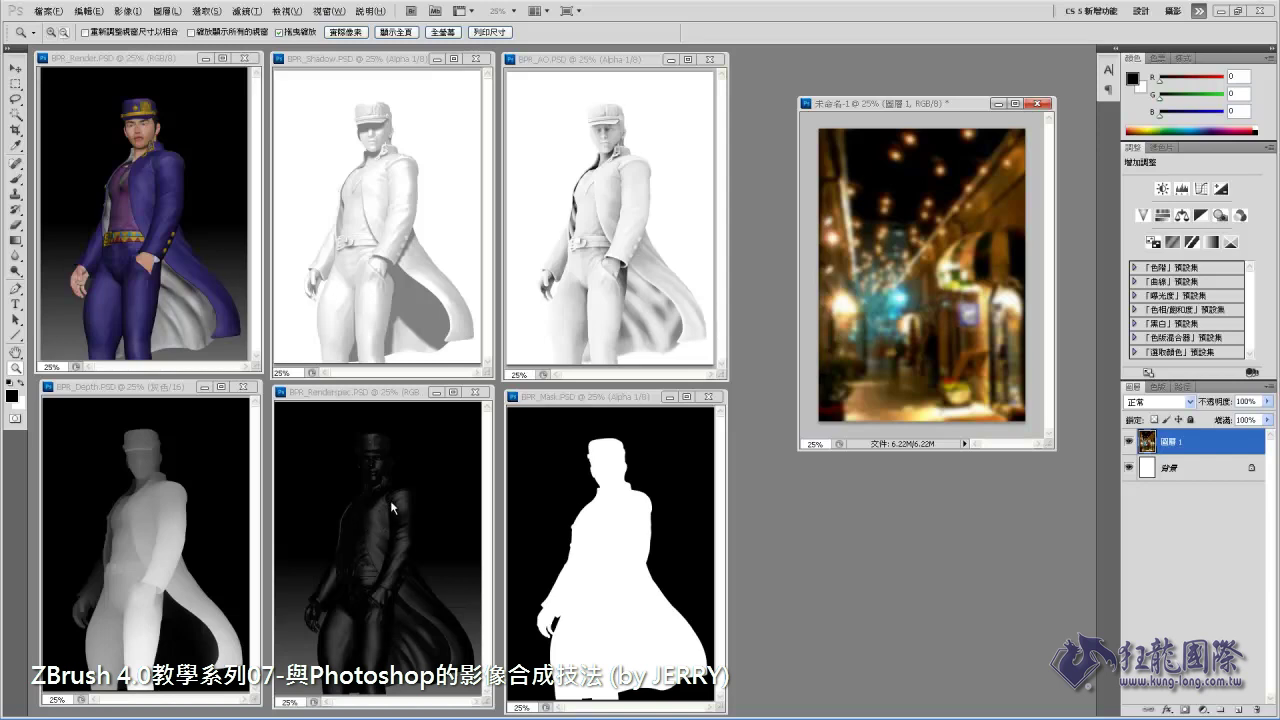
Leave the Photoshop pass documents and return to ZBrush's BPR render settings.
{"action": "key", "text": "alt+Tab"}
{"action": "scroll", "coordinate": [1163, 300], "scroll_direction": "up", "scroll_amount": 2}
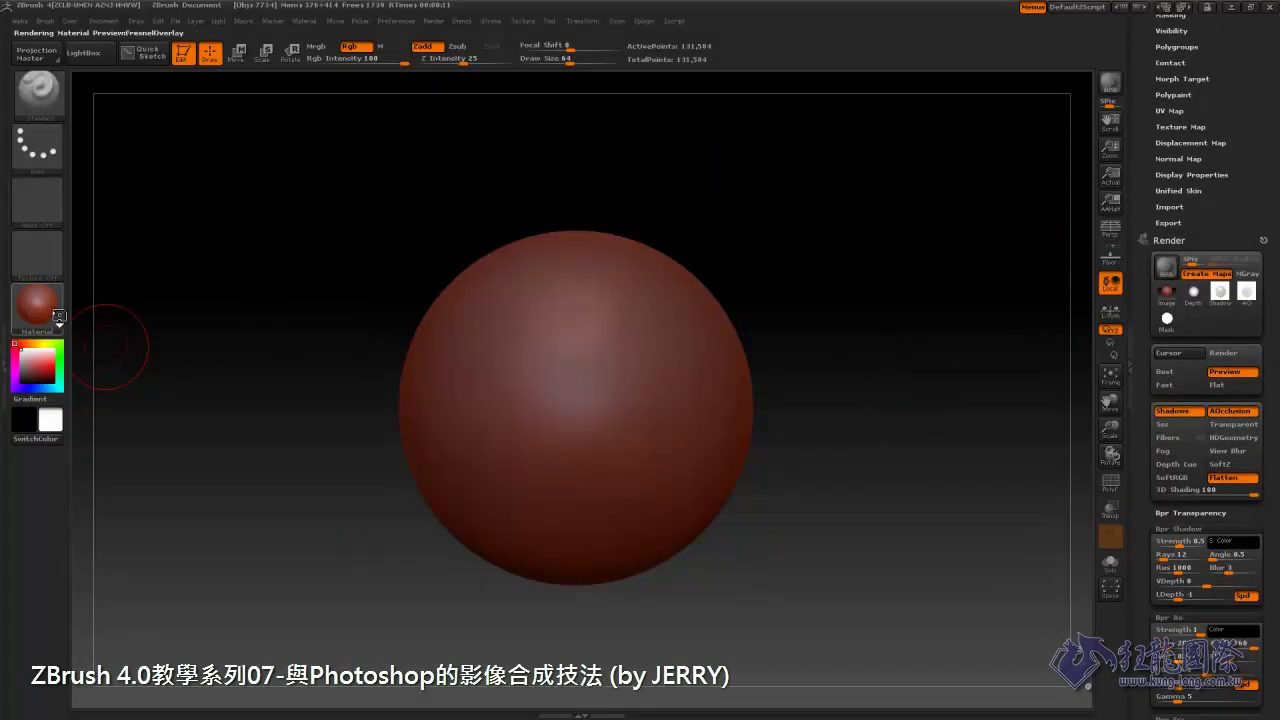
Apply BasicMaterial to the sphere and dock the Material palette beside the canvas.
{"action": "left_click", "coordinate": [37, 314]}
{"action": "left_click", "coordinate": [160, 500]}
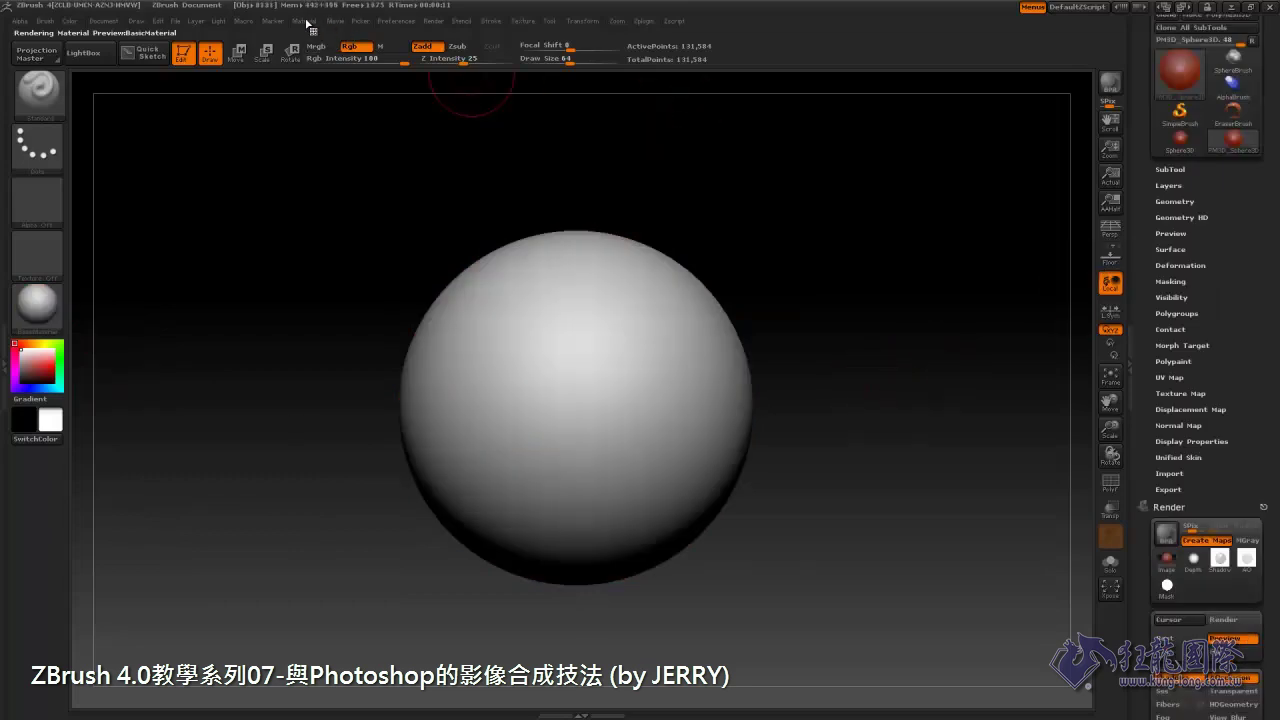
{"action": "left_click", "coordinate": [336, 21]}
{"action": "left_click", "coordinate": [304, 21]}
{"action": "mouse_move", "coordinate": [297, 38]}
{"action": "left_mouse_down"}
{"action": "mouse_move", "coordinate": [1023, 63]}
{"action": "mouse_move", "coordinate": [1168, 297]}
{"action": "left_mouse_up"}
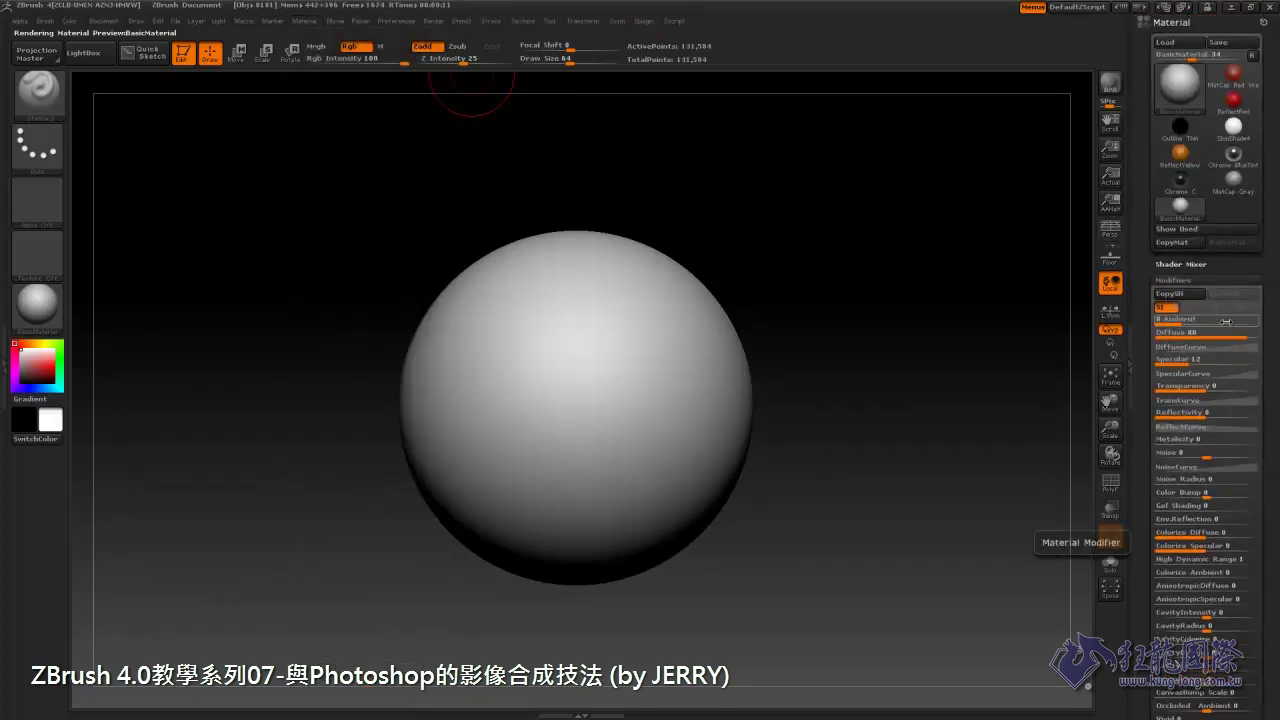
Set the material's Ambient and Diffuse to 0 and Specular to 45.
{"action": "mouse_move", "coordinate": [1232, 323]}
{"action": "left_mouse_down"}
{"action": "mouse_move", "coordinate": [1155, 321]}
{"action": "mouse_move", "coordinate": [1157, 338]}
{"action": "left_mouse_up"}
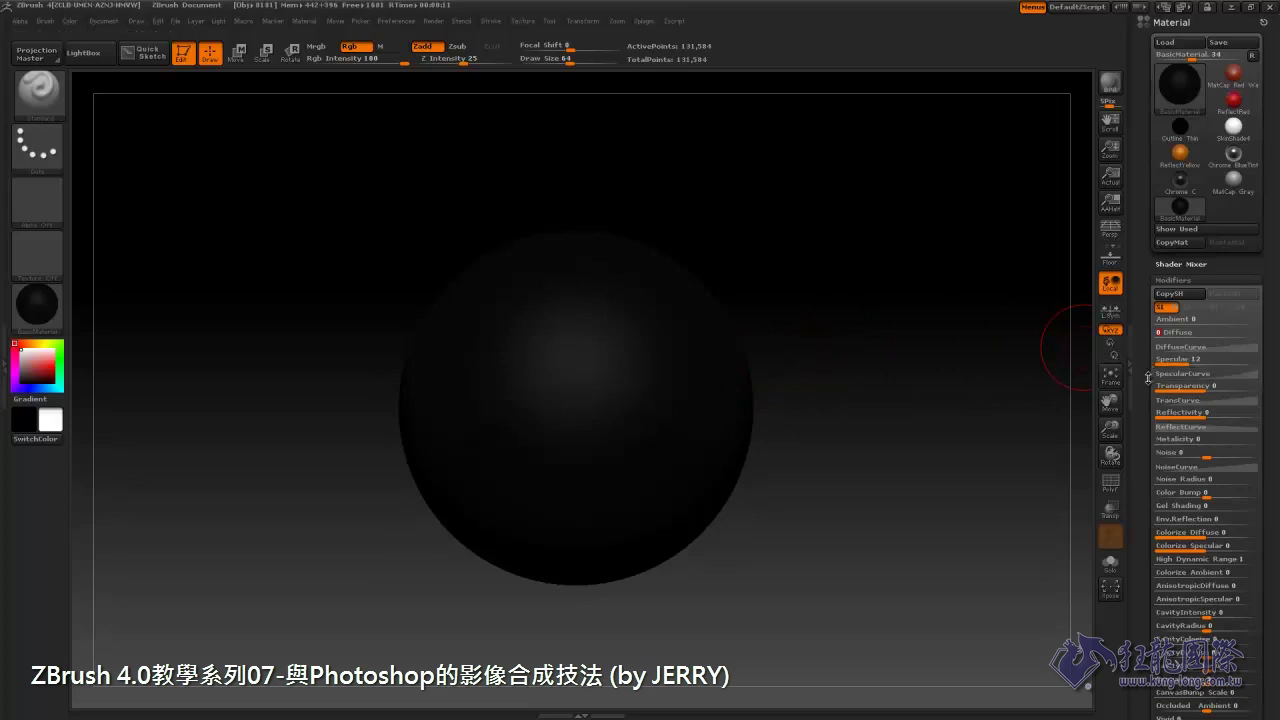
{"action": "scroll", "coordinate": [1160, 370], "scroll_direction": "down", "scroll_amount": 1}
{"action": "left_click", "coordinate": [1192, 343]}
{"action": "key", "text": "Return"}
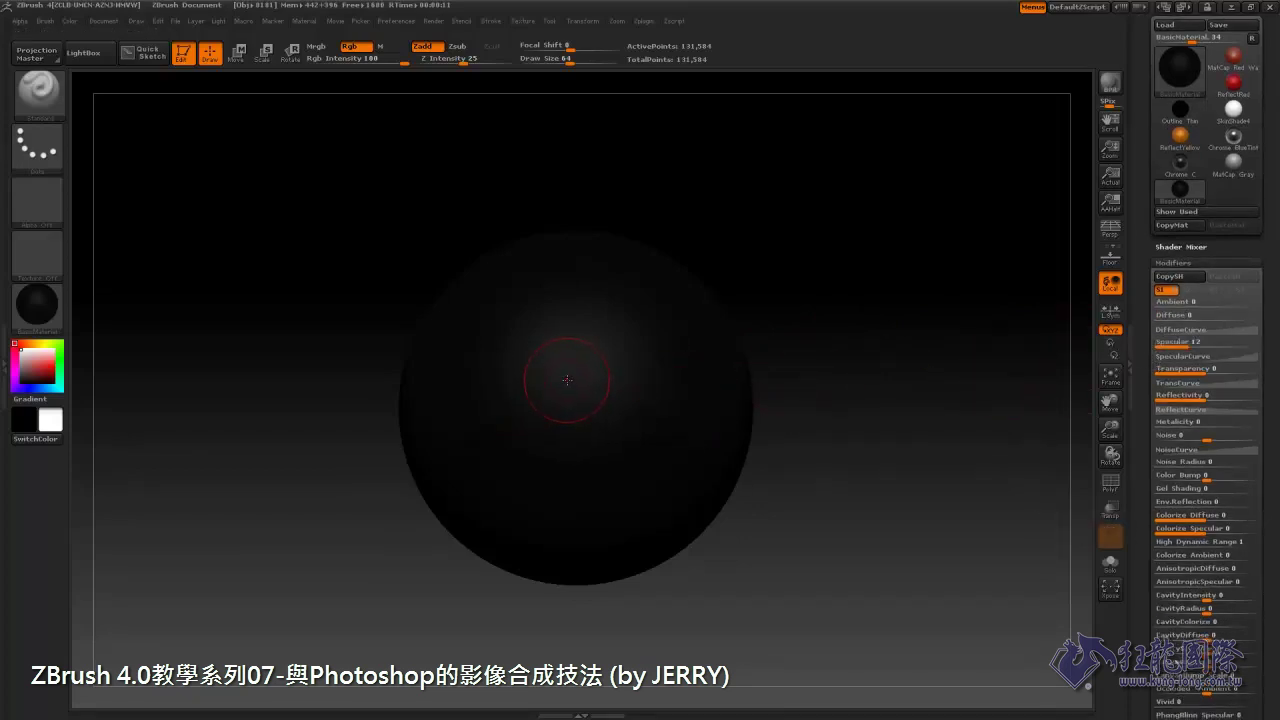
{"action": "left_click", "coordinate": [1207, 343]}
{"action": "type", "text": "35"}
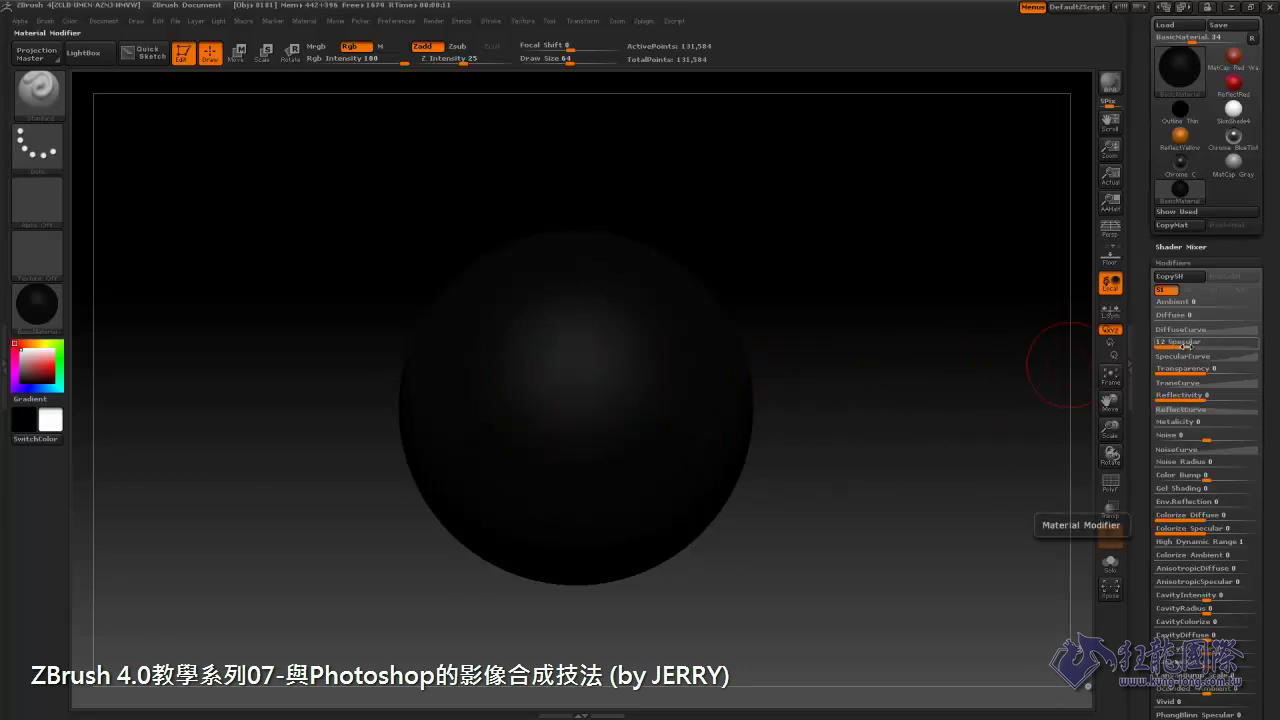
{"action": "key", "text": "Return"}
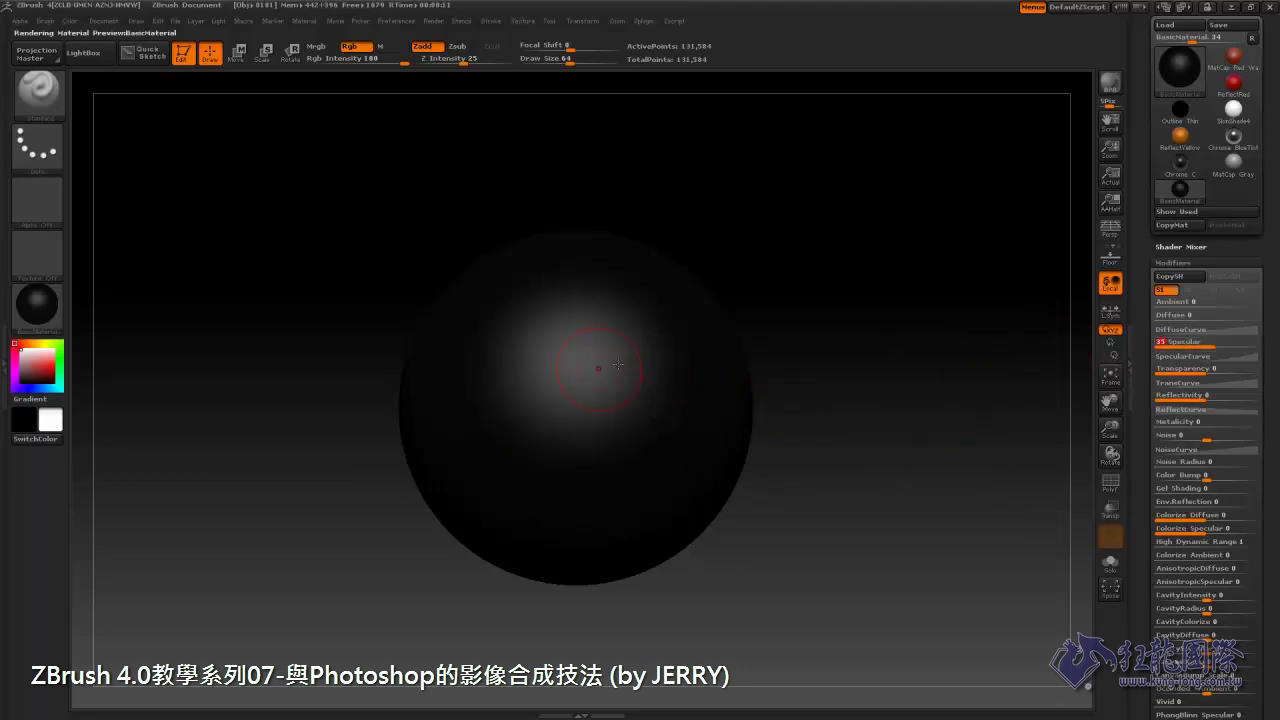
{"action": "left_click_drag", "start_coordinate": [1212, 345], "coordinate": [1222, 345]}
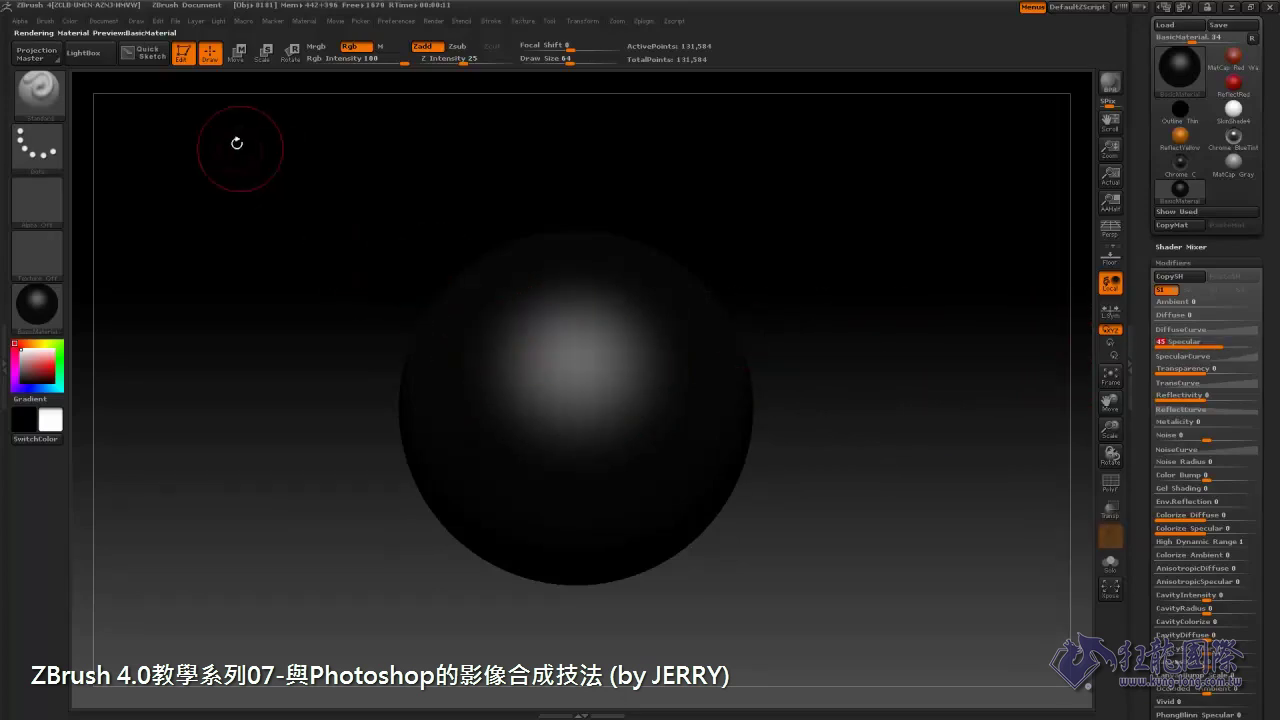
Dock the Light palette and move the light toward the sphere's upper right.
{"action": "left_click", "coordinate": [219, 21]}
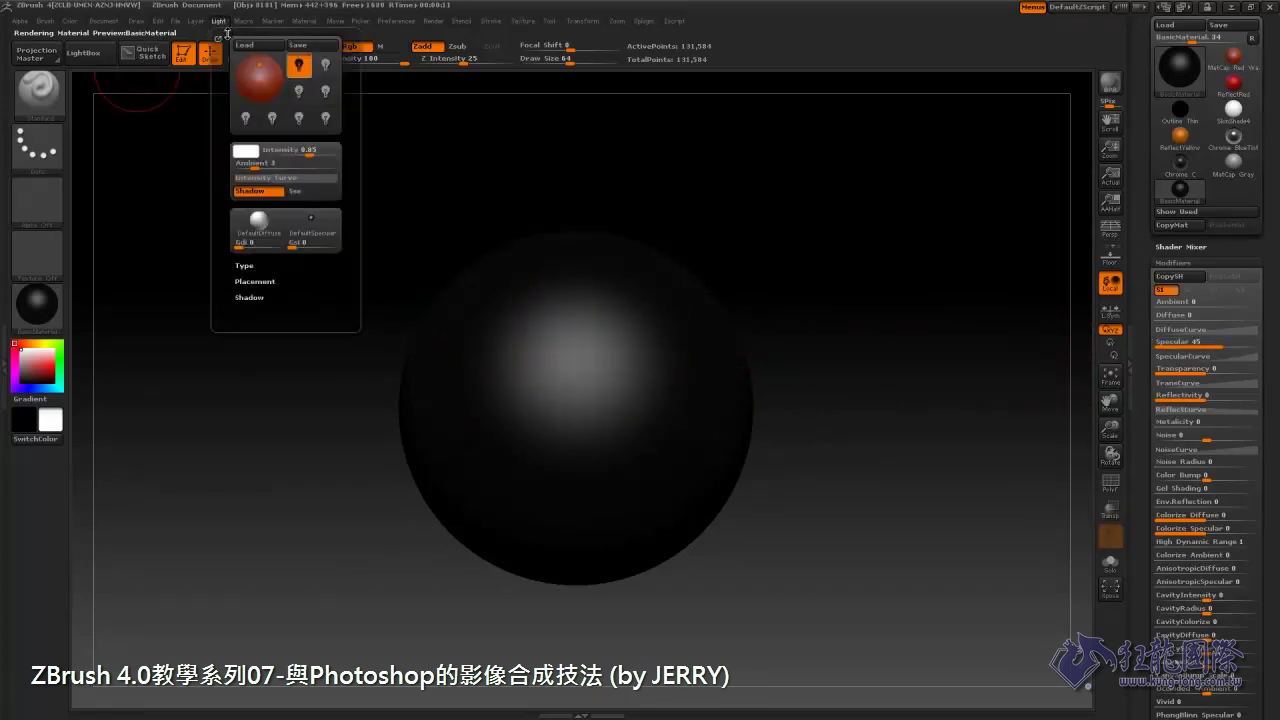
{"action": "mouse_move", "coordinate": [217, 37]}
{"action": "left_mouse_down"}
{"action": "mouse_move", "coordinate": [872, 70]}
{"action": "mouse_move", "coordinate": [1150, 26]}
{"action": "left_mouse_up"}
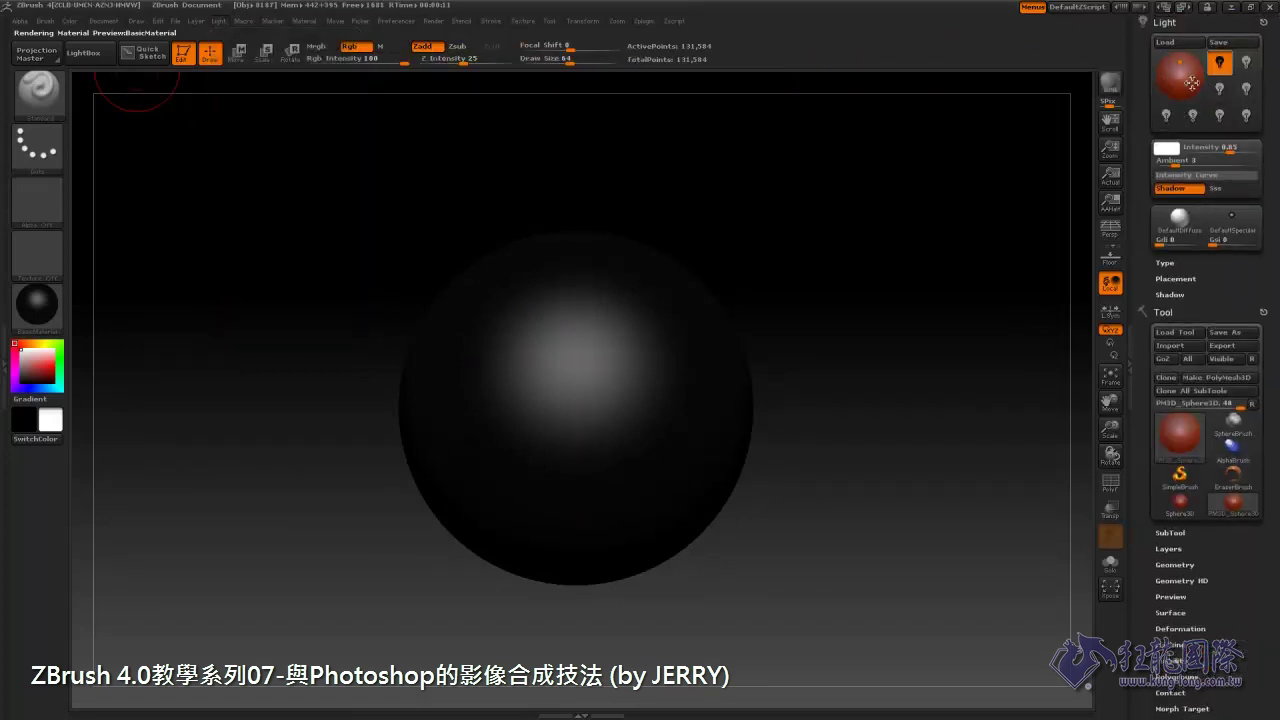
{"action": "mouse_move", "coordinate": [1184, 64]}
{"action": "left_mouse_down"}
{"action": "mouse_move", "coordinate": [1173, 78]}
{"action": "mouse_move", "coordinate": [1191, 62]}
{"action": "left_mouse_up"}
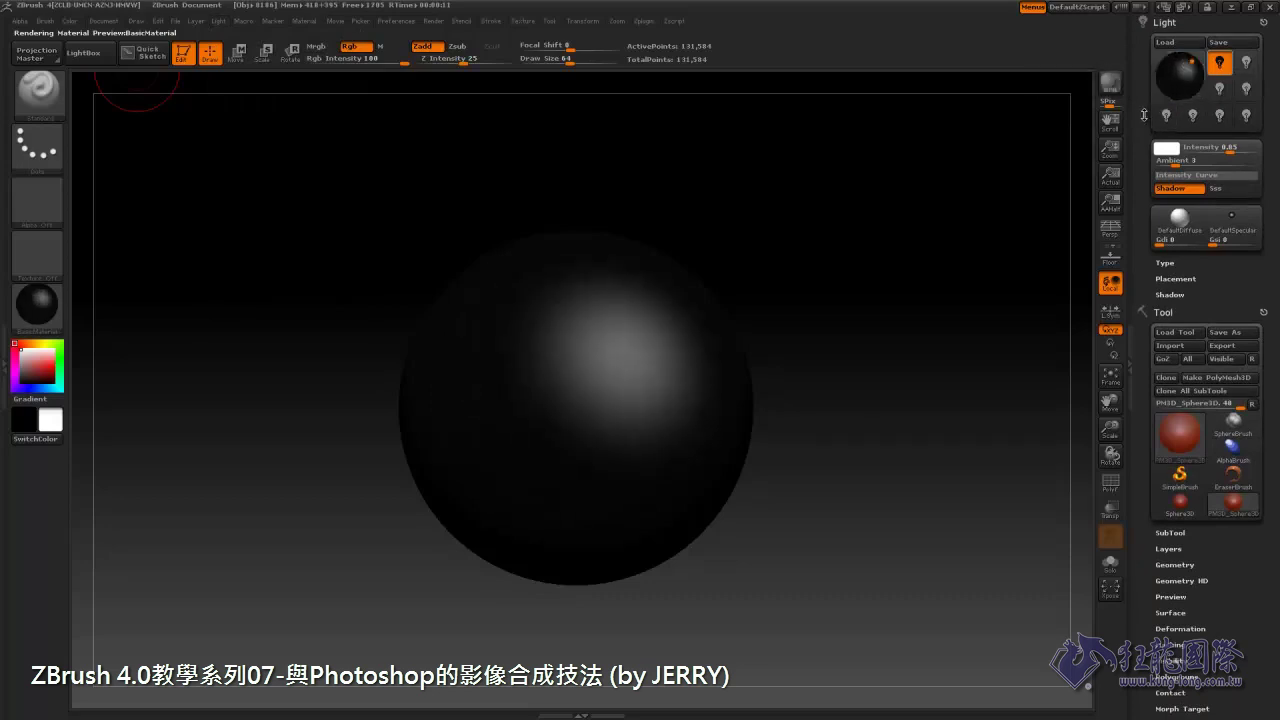
{"action": "key", "text": "alt+Tab"}
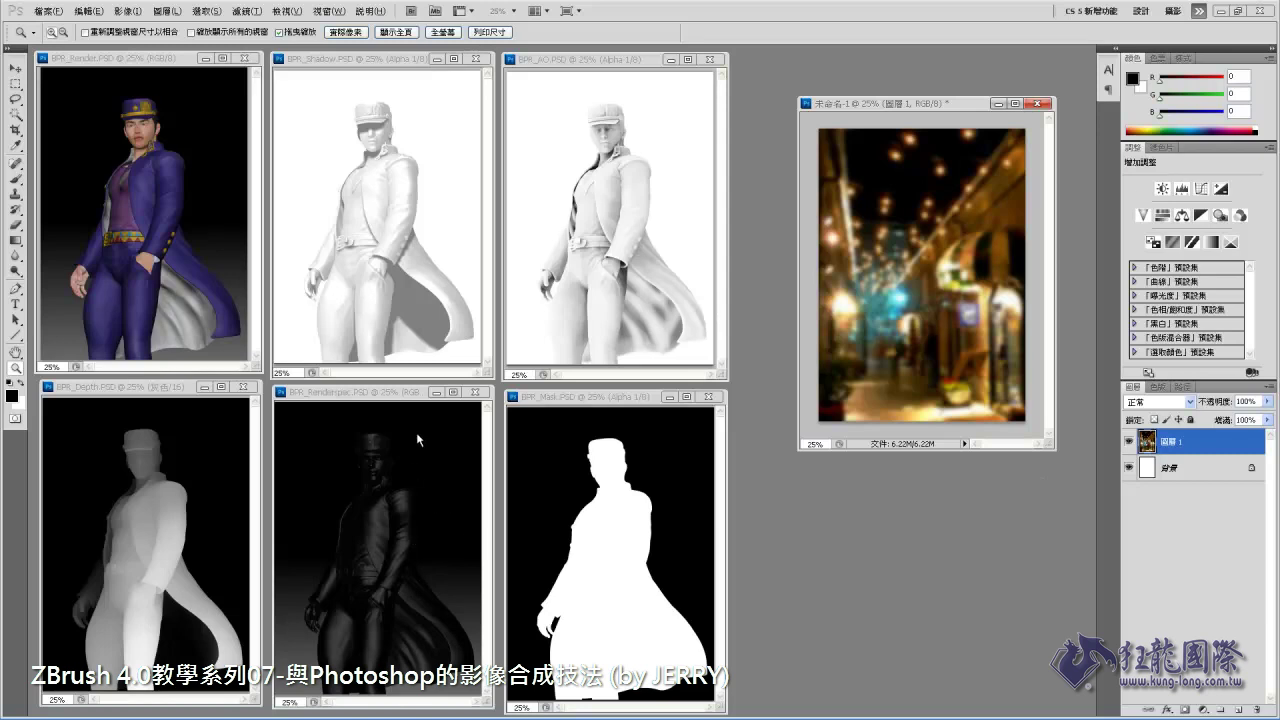
Paste the whole BPR_Shadow pass into BPR_Render as a new layer and close BPR_Shadow.
{"action": "left_click", "coordinate": [148, 66]}
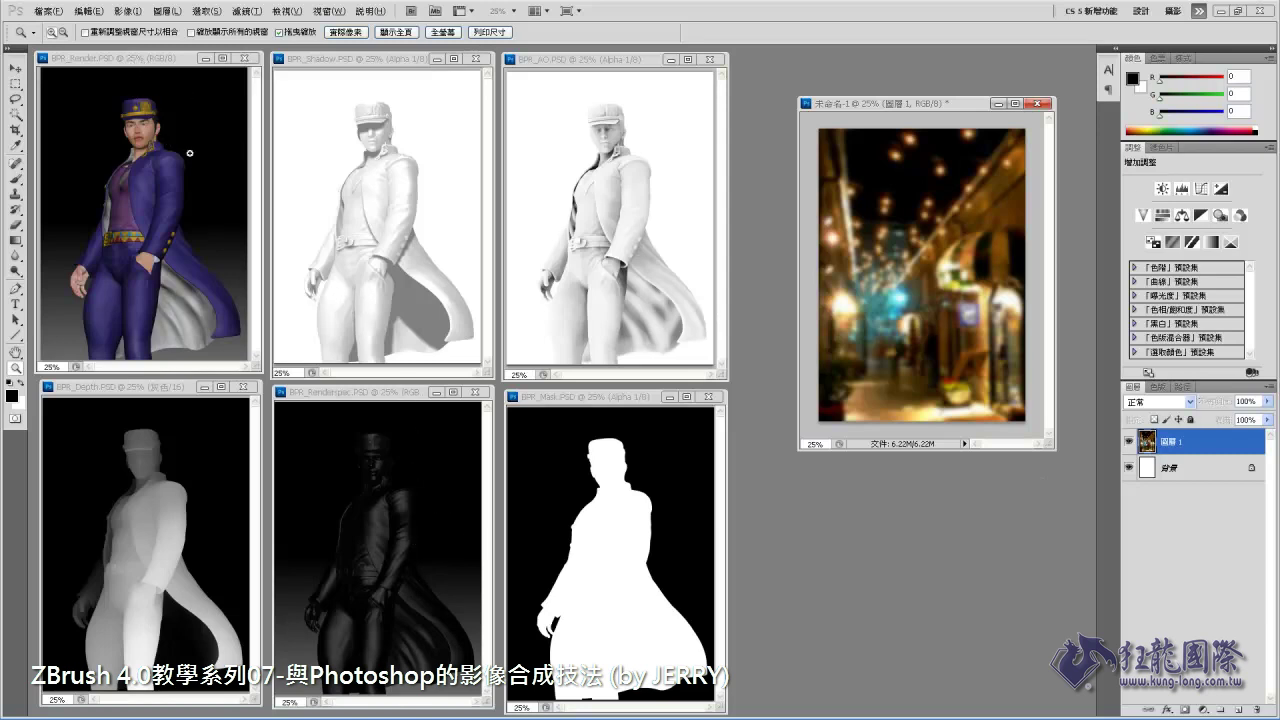
{"action": "left_click", "coordinate": [343, 64]}
{"action": "key", "text": "ctrl+a"}
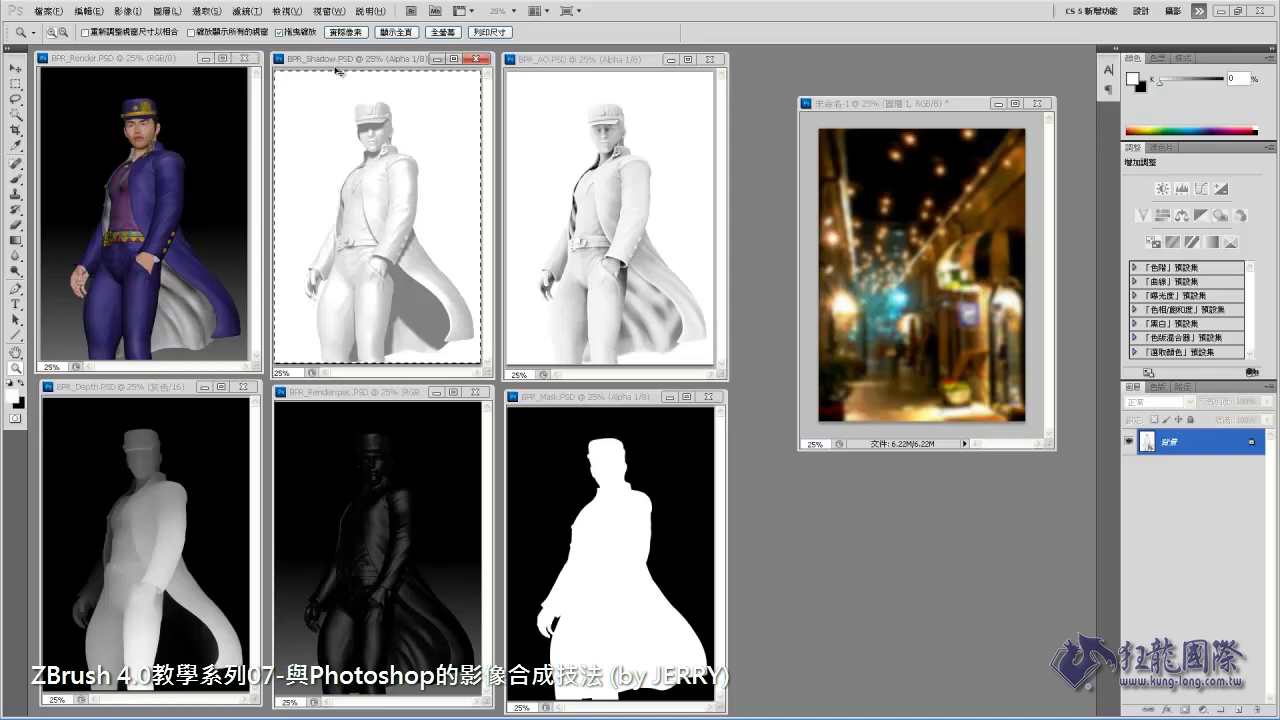
{"action": "left_click", "coordinate": [155, 64]}
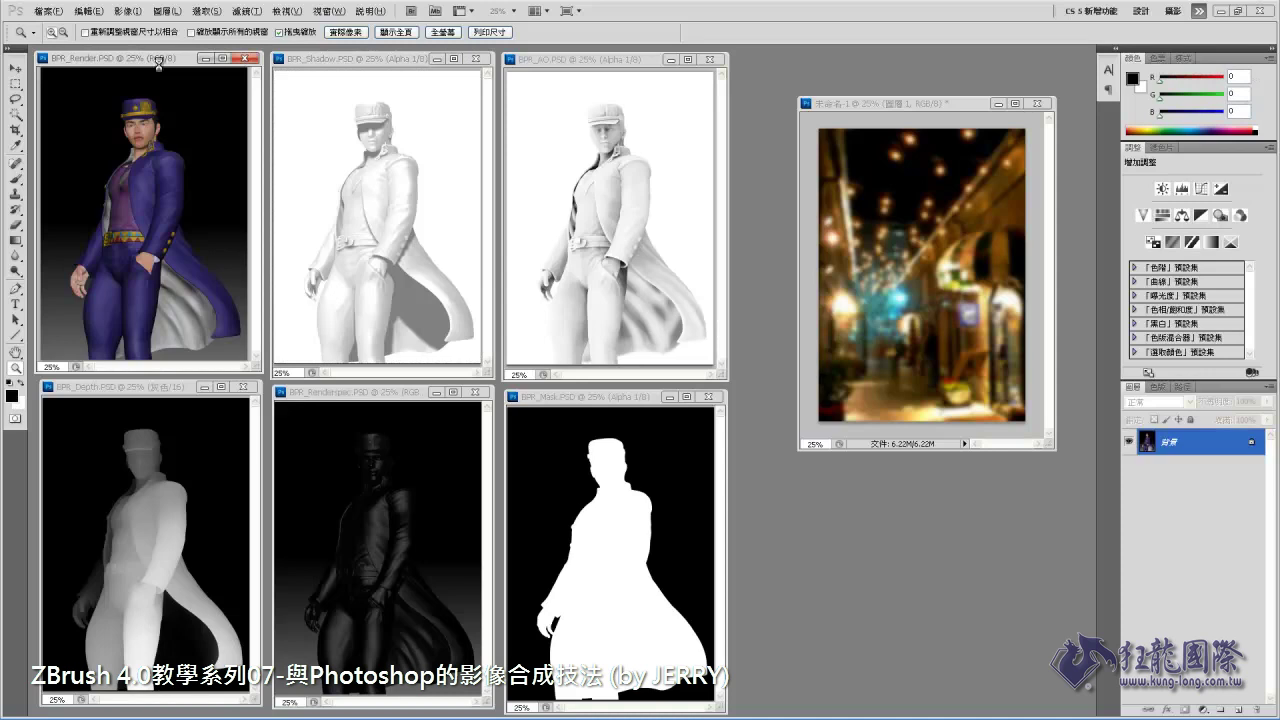
{"action": "key", "text": "ctrl+v"}
{"action": "left_click", "coordinate": [415, 64]}
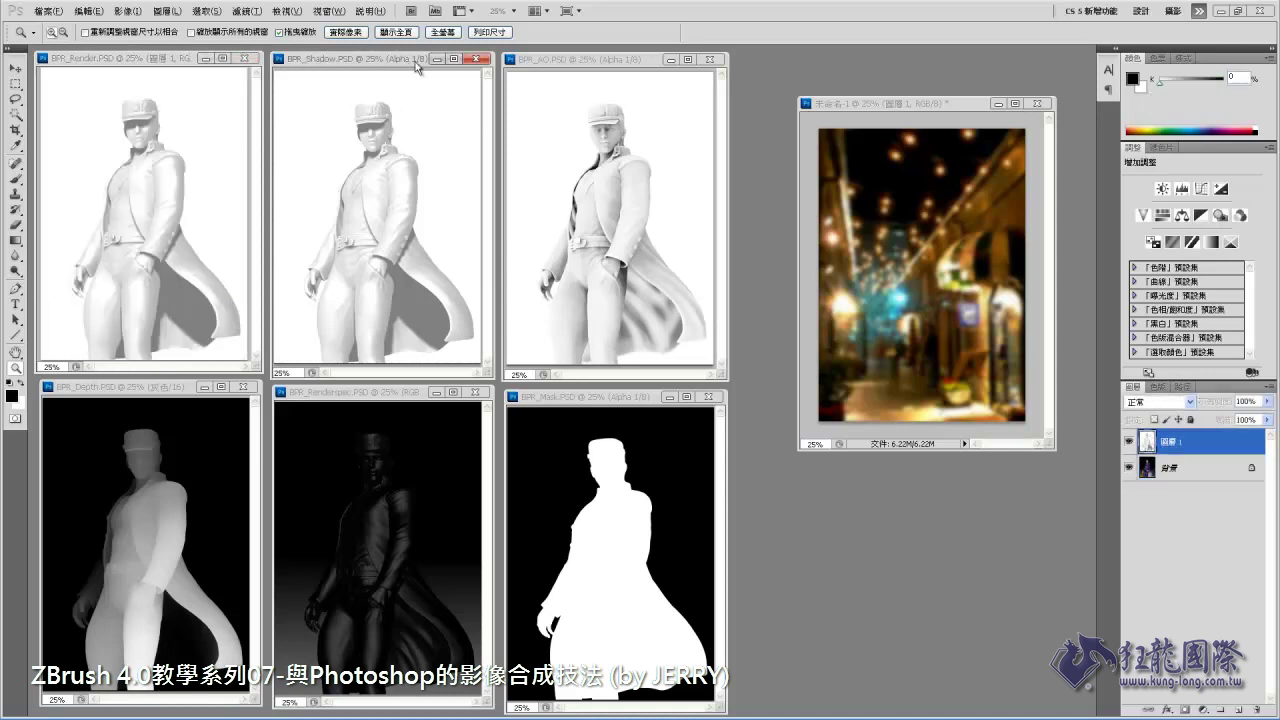
{"action": "left_click", "coordinate": [478, 58]}
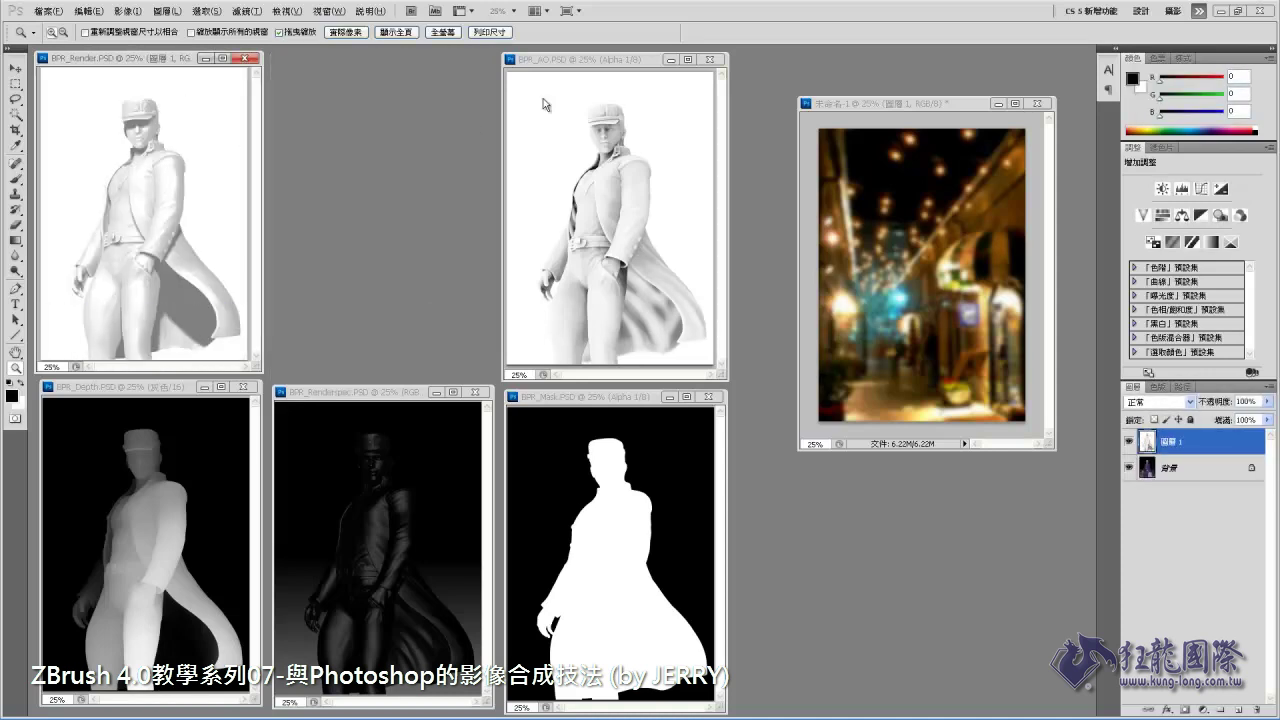
Copy the entire AO pass into BPR_Render as a new layer and close the AO document.
{"action": "left_click", "coordinate": [575, 61]}
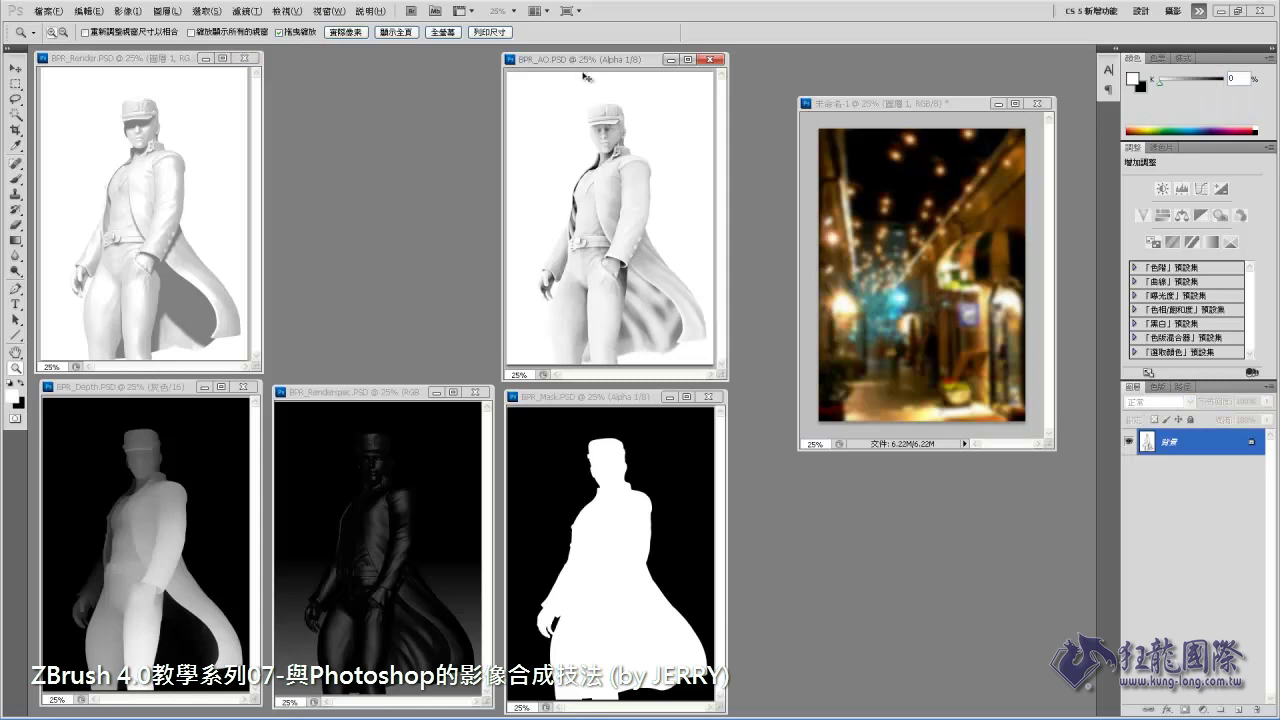
{"action": "key", "text": "ctrl+a"}
{"action": "key", "text": "ctrl+c"}
{"action": "left_click", "coordinate": [148, 56]}
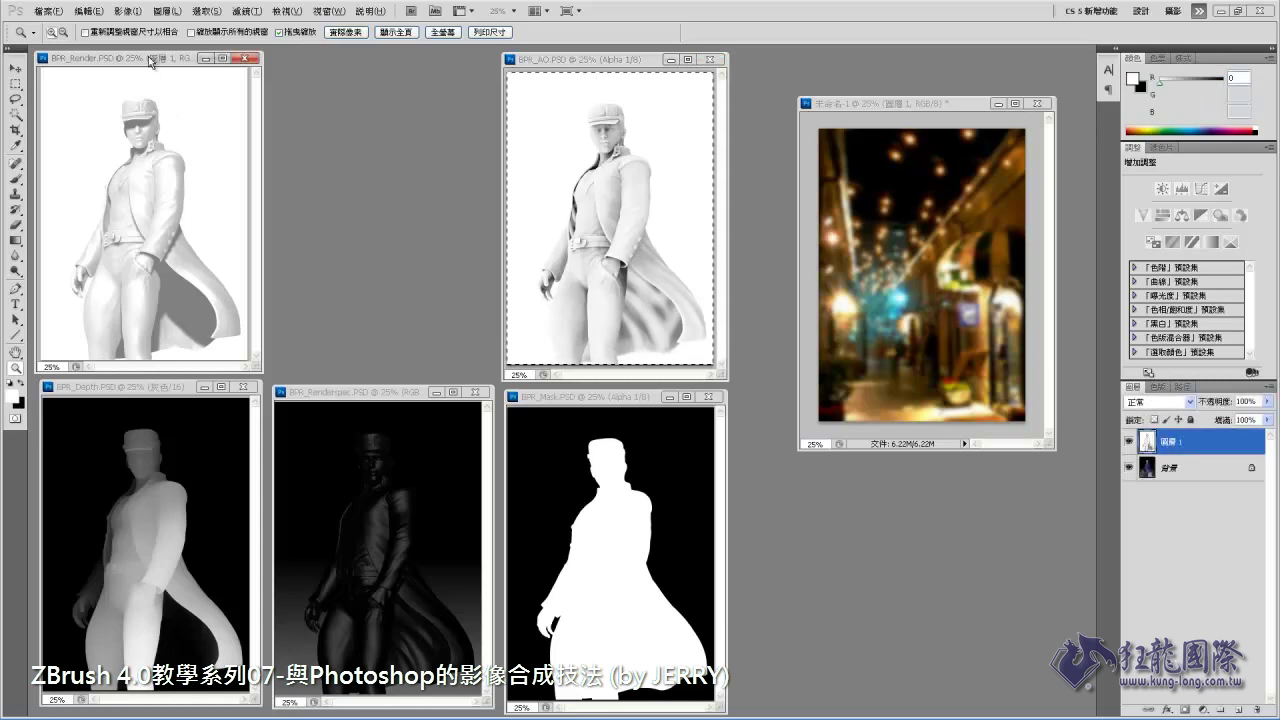
{"action": "key", "text": "ctrl+v"}
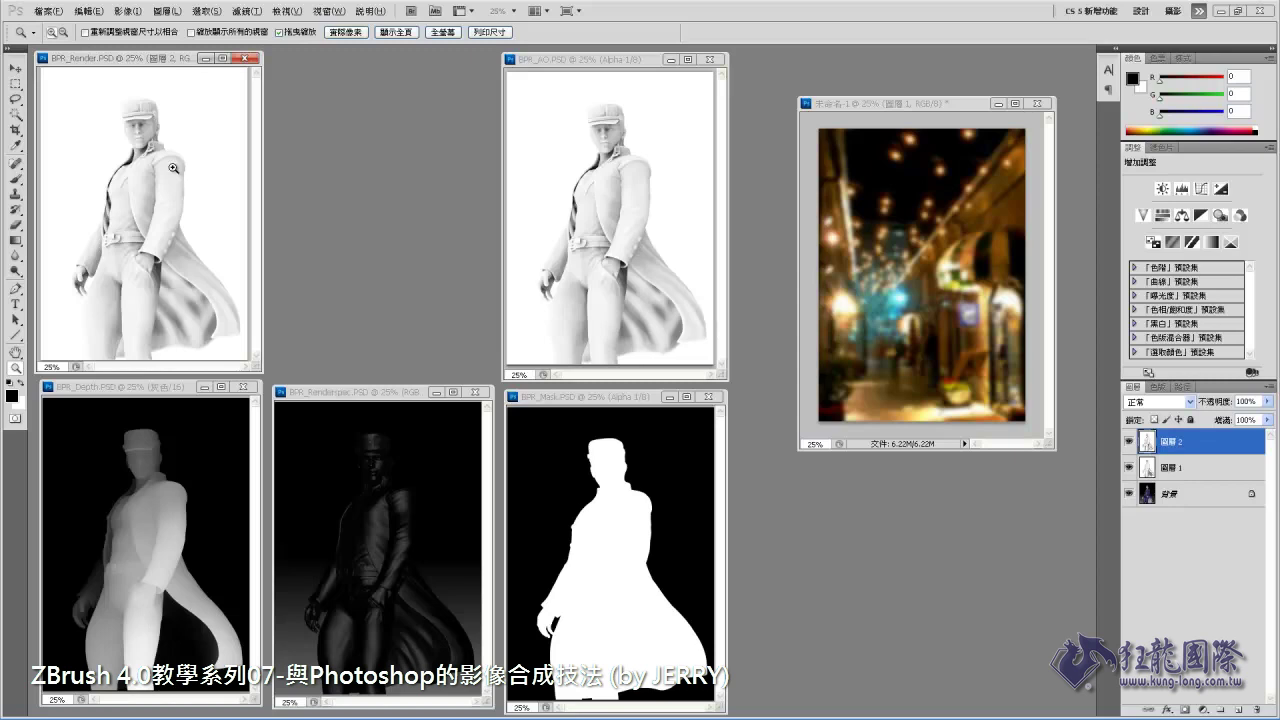
{"action": "left_click", "coordinate": [710, 60]}
Set the AO layer and Layer 1 to Multiply, then select all three layers.
{"action": "left_click_drag", "start_coordinate": [106, 62], "coordinate": [421, 60]}
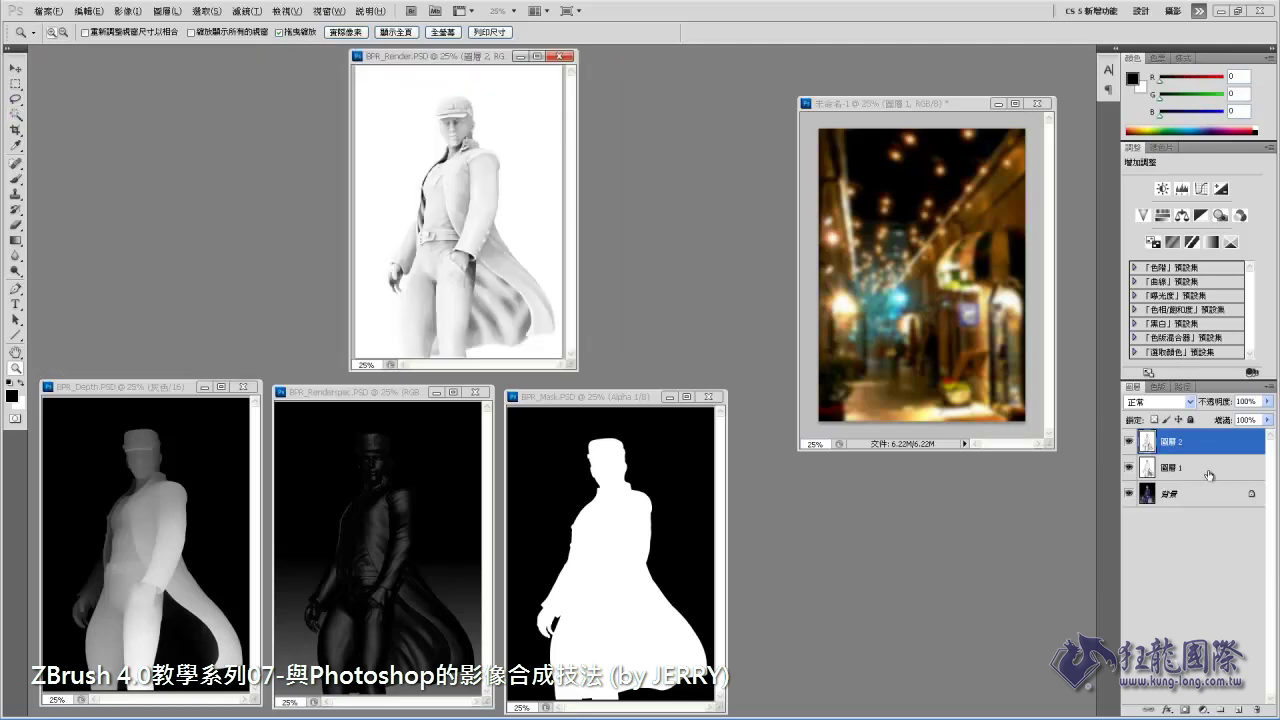
{"action": "left_click", "coordinate": [1190, 402]}
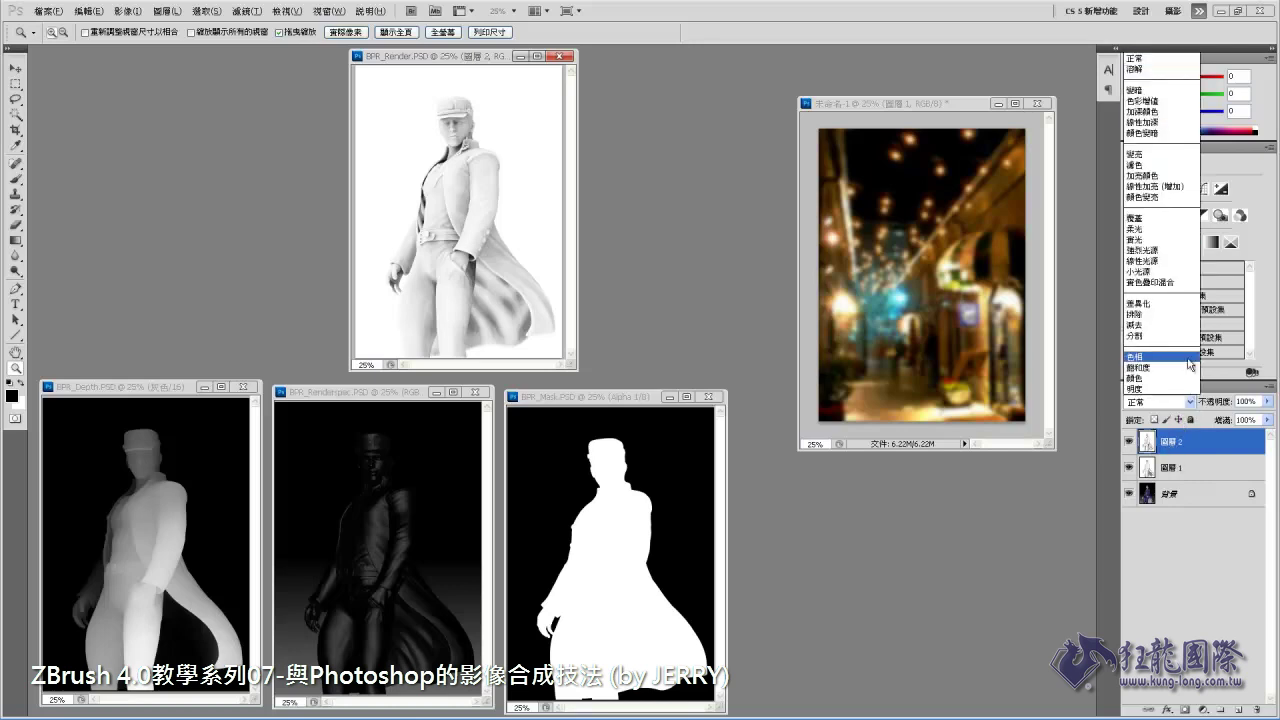
{"action": "left_click", "coordinate": [1160, 100]}
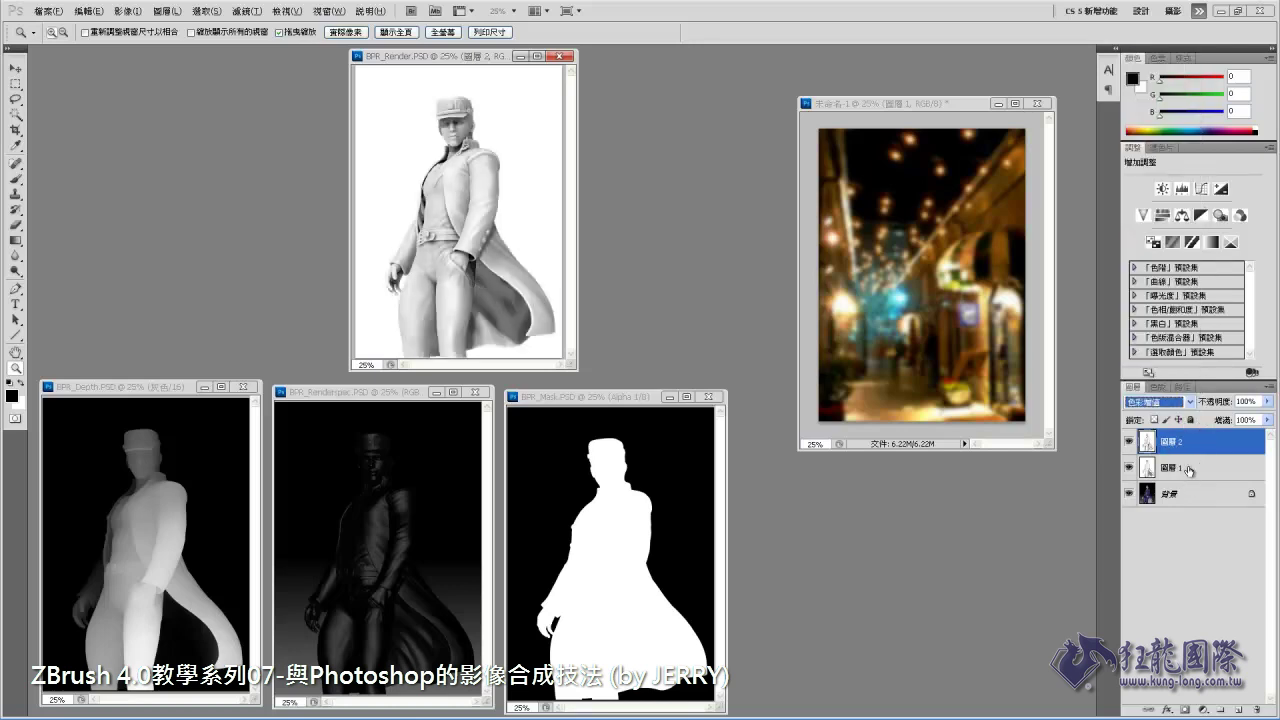
{"action": "left_click", "coordinate": [1190, 467]}
{"action": "left_click", "coordinate": [1190, 401]}
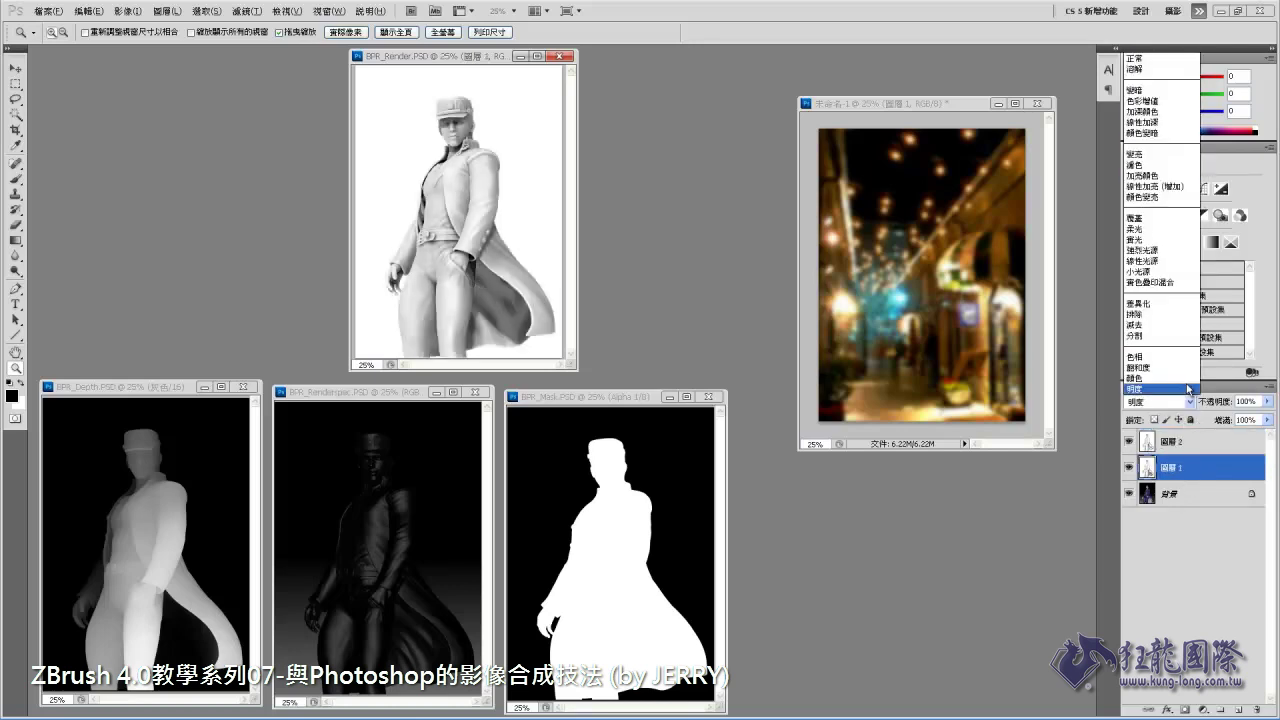
{"action": "left_click", "coordinate": [1151, 101]}
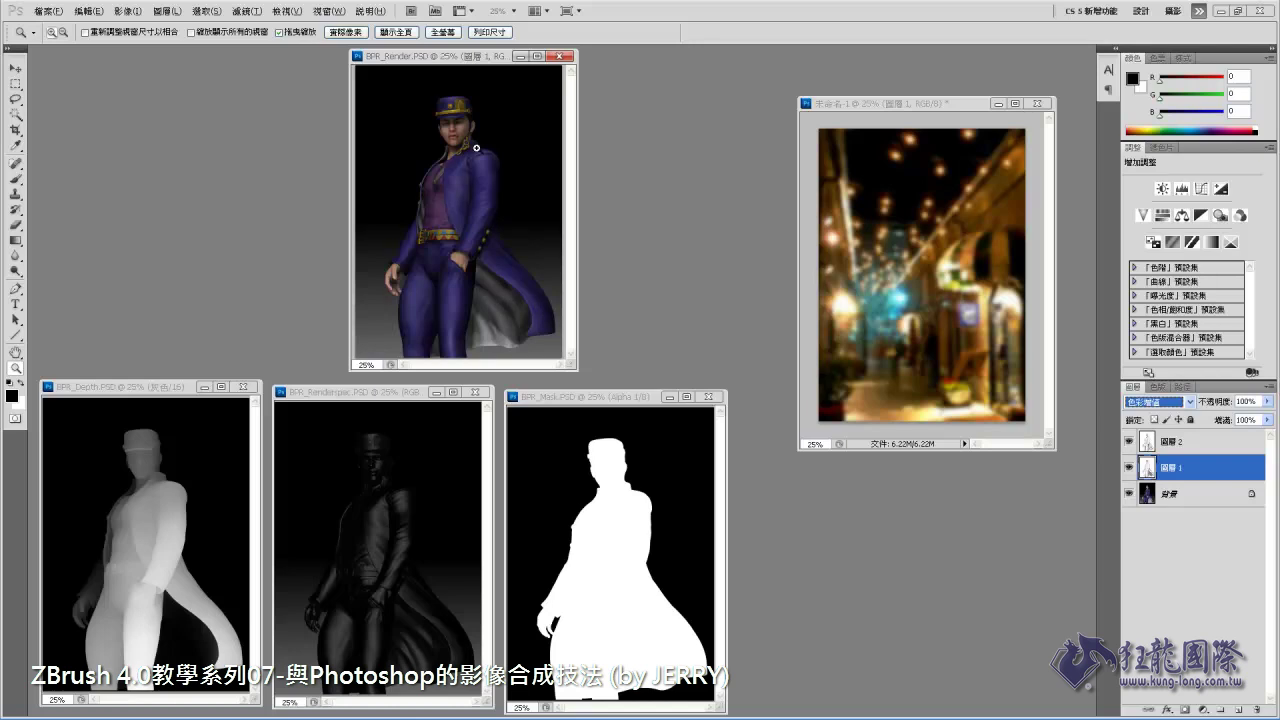
{"action": "left_click", "coordinate": [1192, 494]}
{"action": "left_click", "coordinate": [1187, 470], "text": "ctrl"}
{"action": "left_click", "coordinate": [1184, 445], "text": "ctrl"}
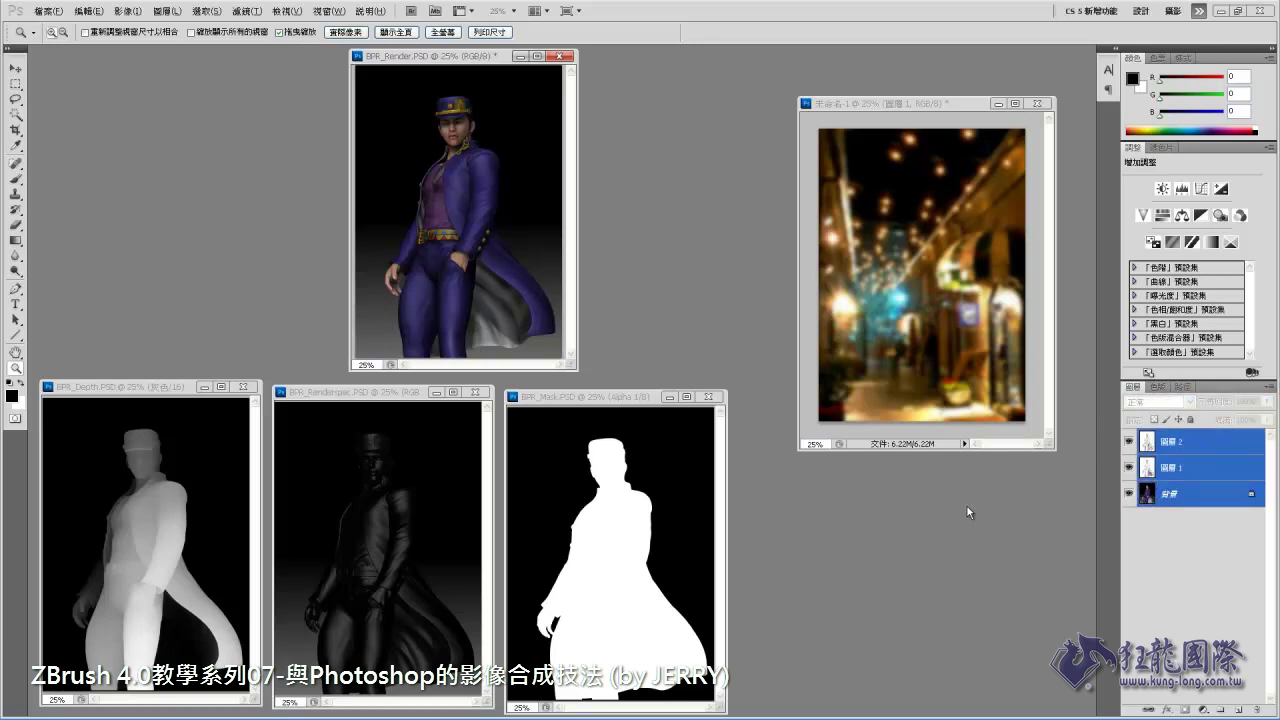
Merge the three layers and paste the BPR_Mask silhouette into a new Alpha 1 channel.
{"action": "key", "text": "ctrl+e"}
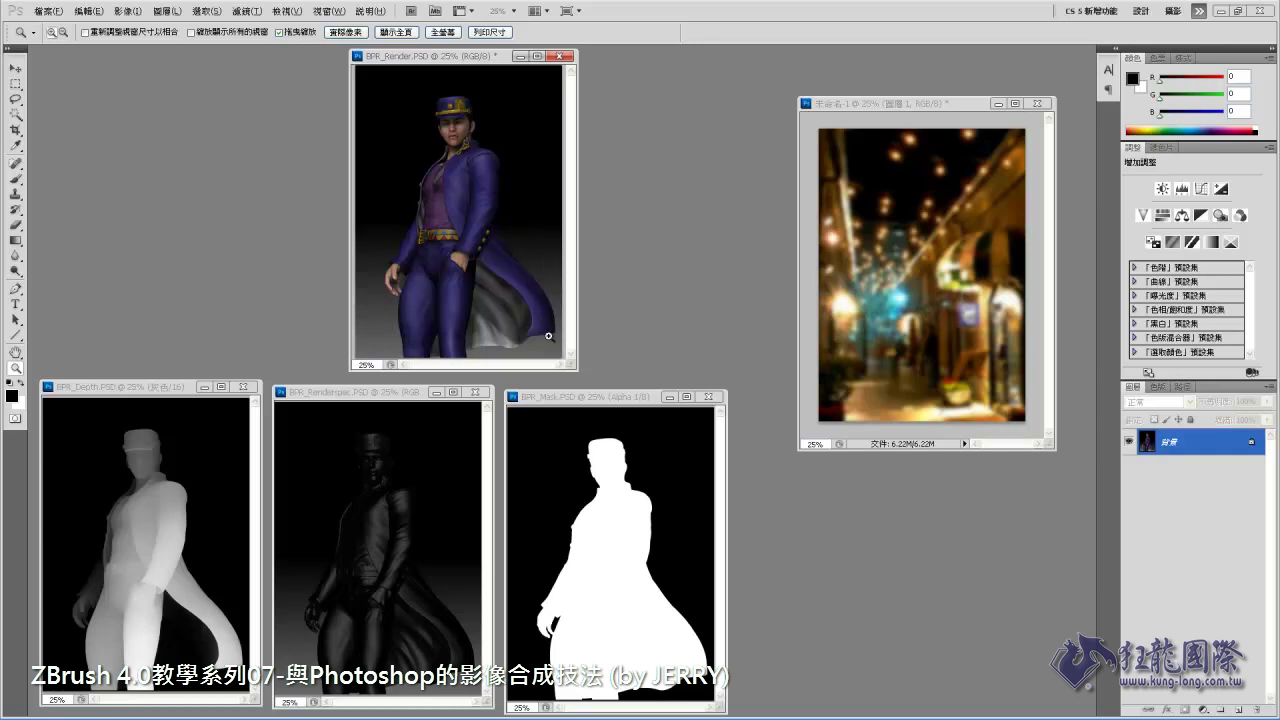
{"action": "left_click", "coordinate": [581, 400]}
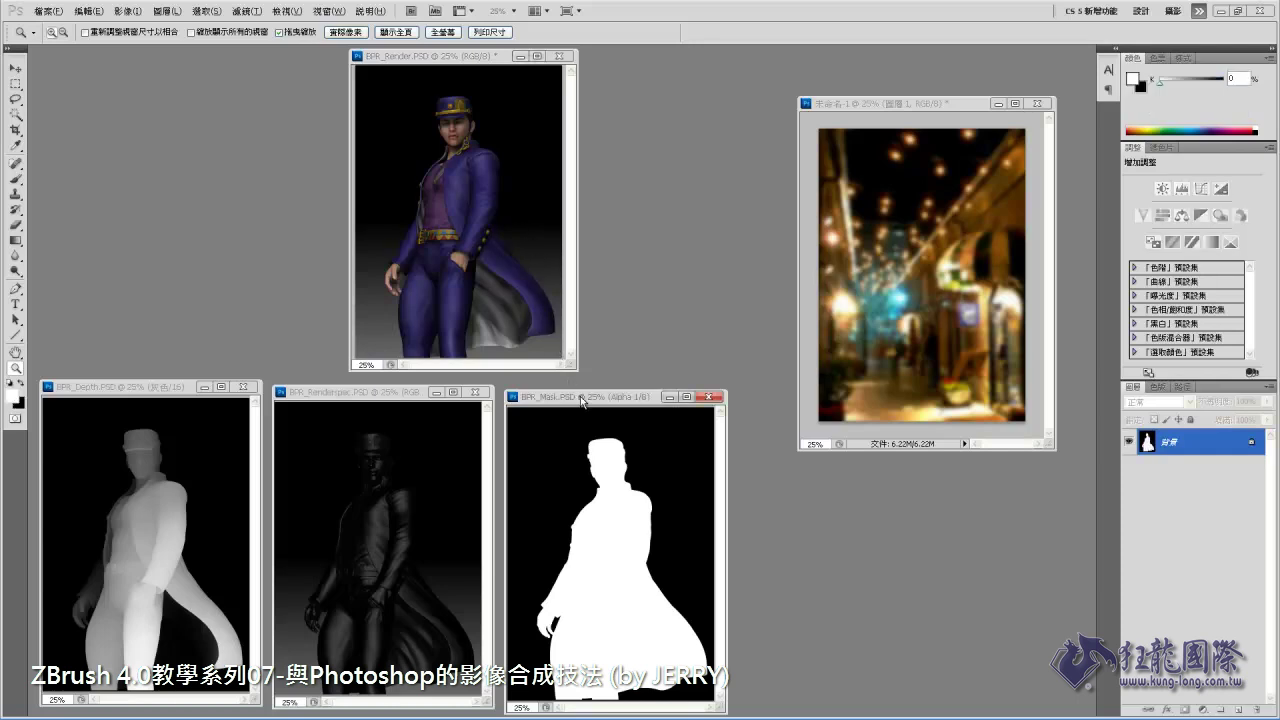
{"action": "key", "text": "ctrl+a"}
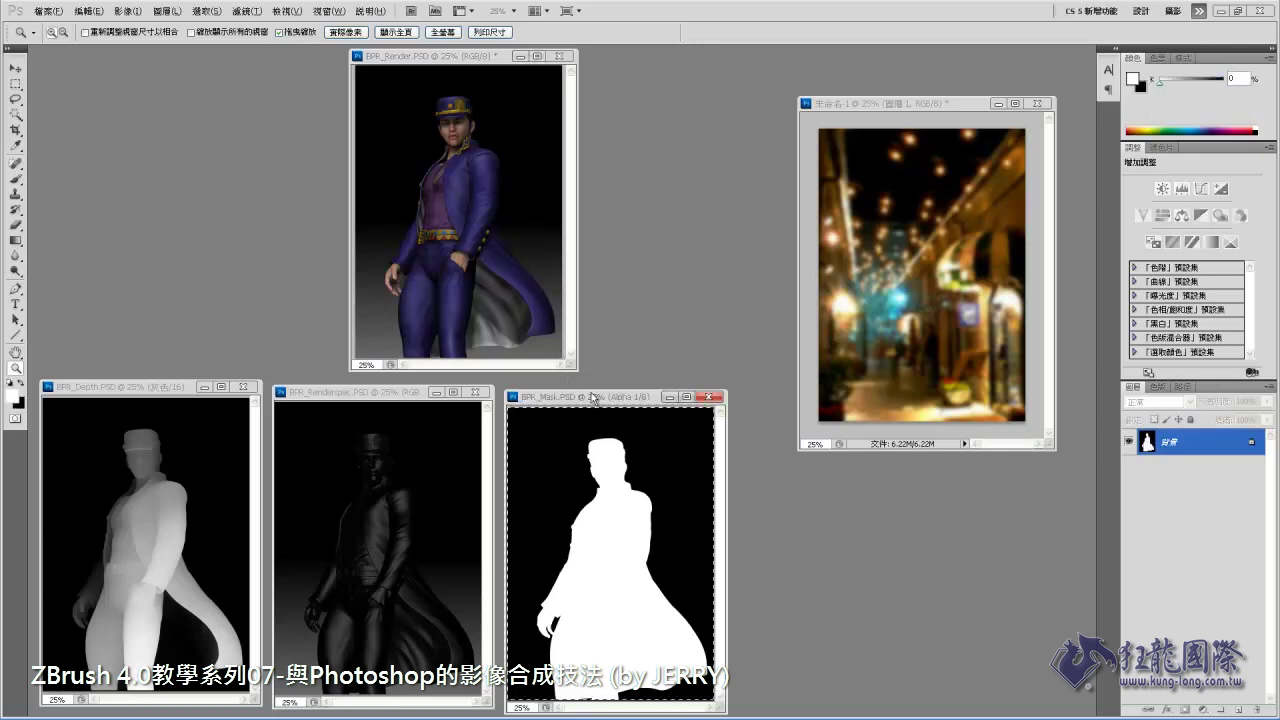
{"action": "left_click", "coordinate": [447, 62]}
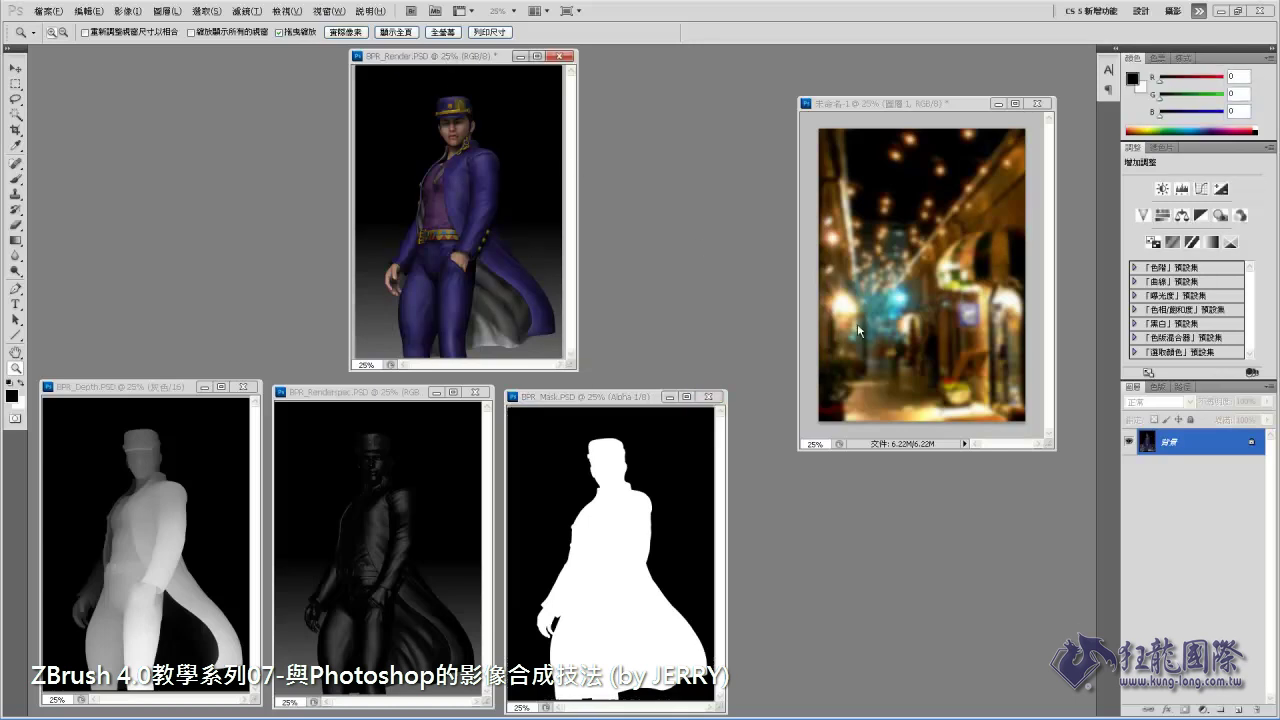
{"action": "left_click", "coordinate": [1157, 387]}
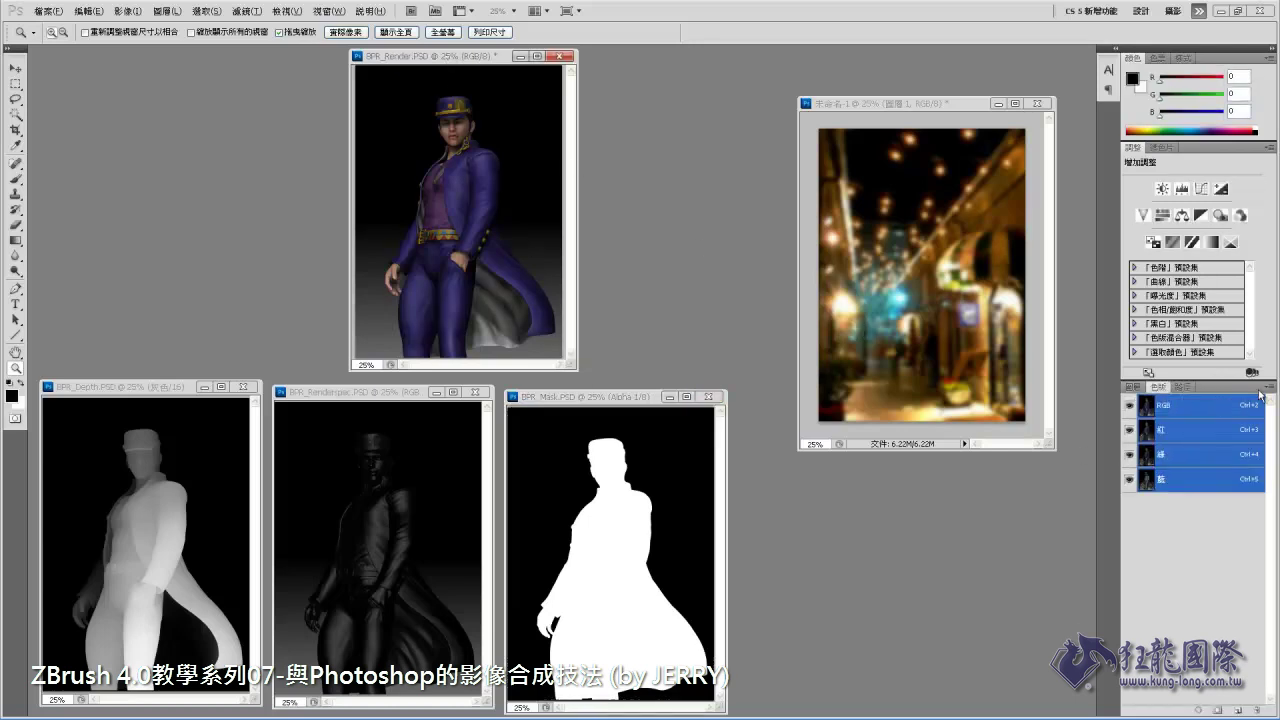
{"action": "left_click", "coordinate": [1268, 386]}
{"action": "left_click", "coordinate": [1190, 391]}
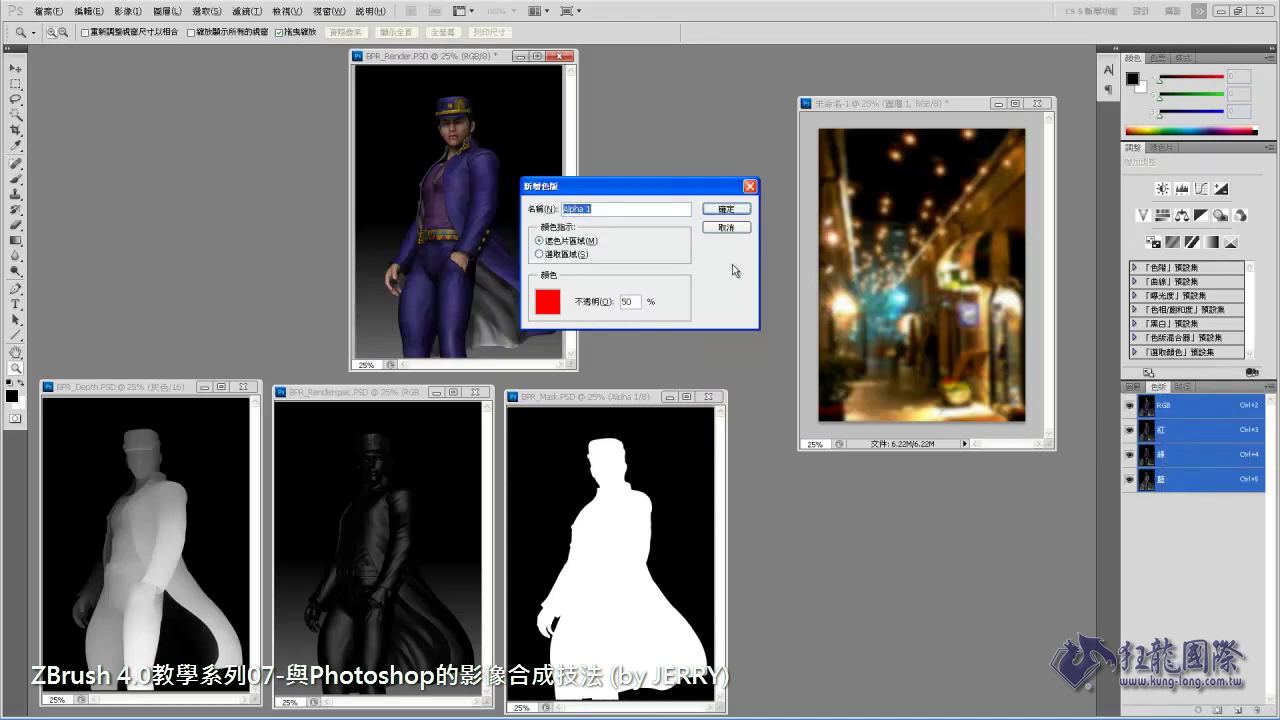
{"action": "left_click", "coordinate": [731, 203]}
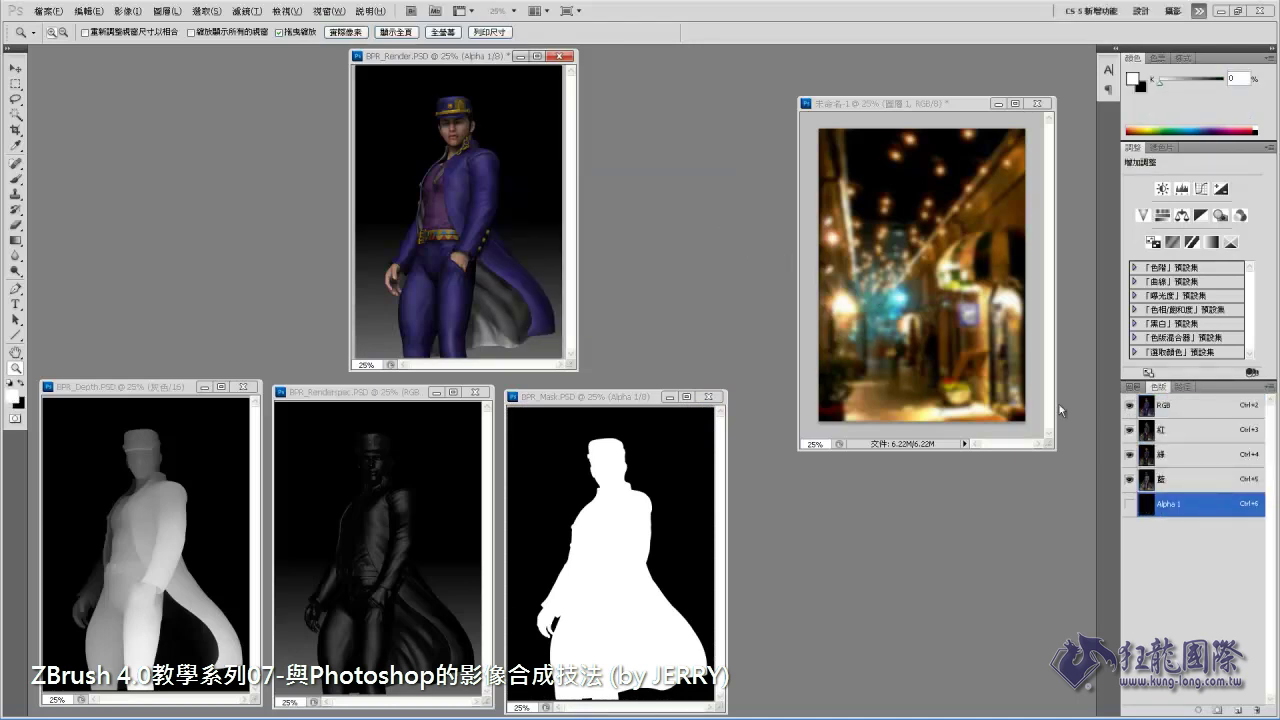
{"action": "key", "text": "ctrl+v"}
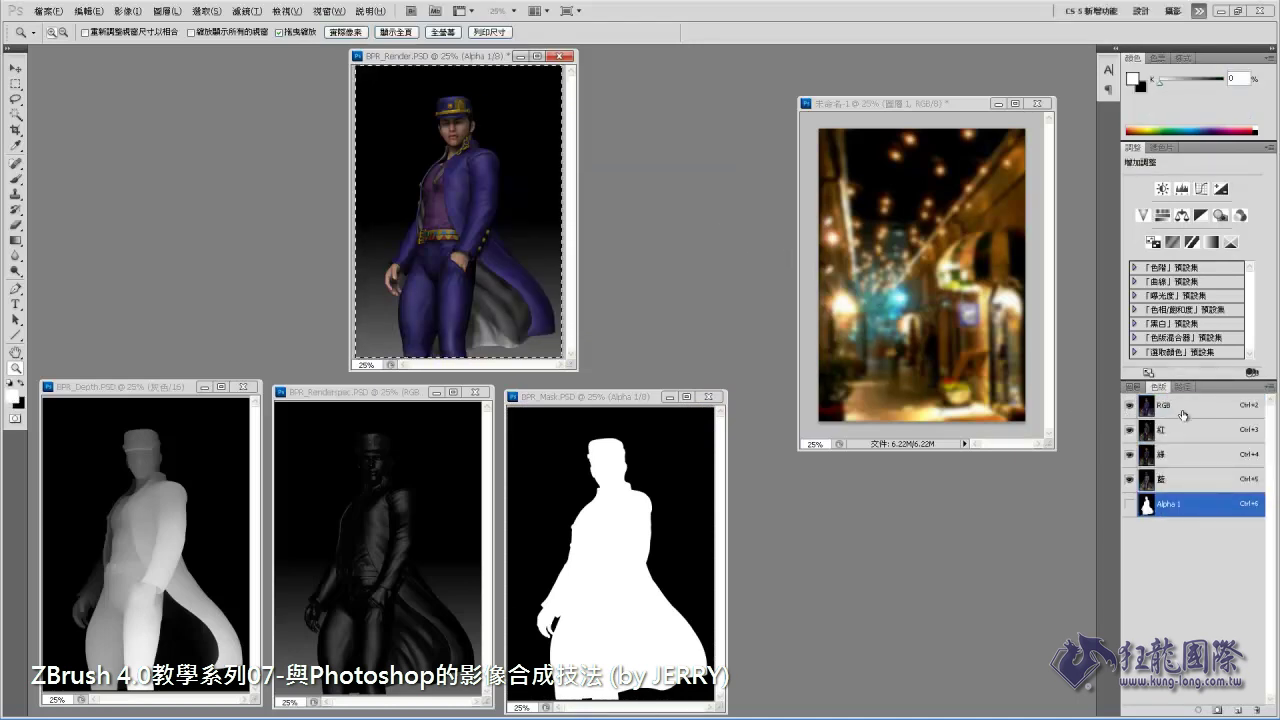
Load the Alpha 1 selection, copy the character onto its own layer, and hide the background.
{"action": "left_click", "coordinate": [1168, 411]}
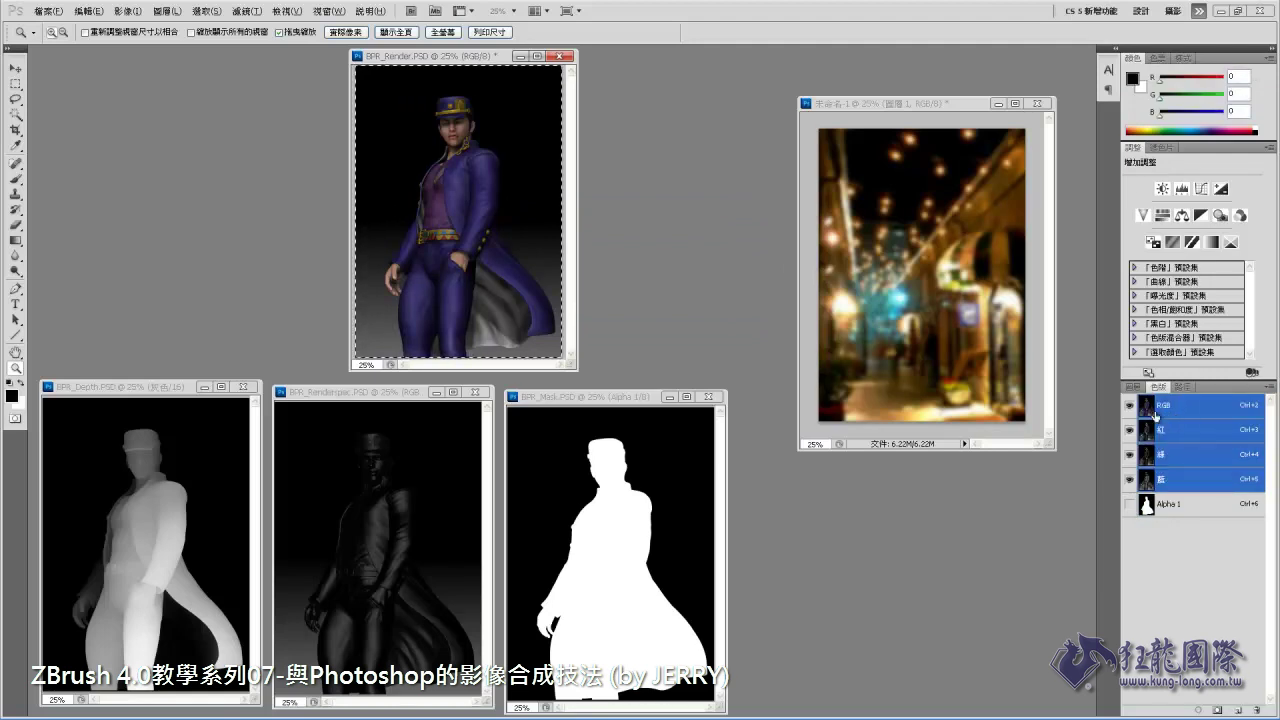
{"action": "left_click", "coordinate": [1134, 387]}
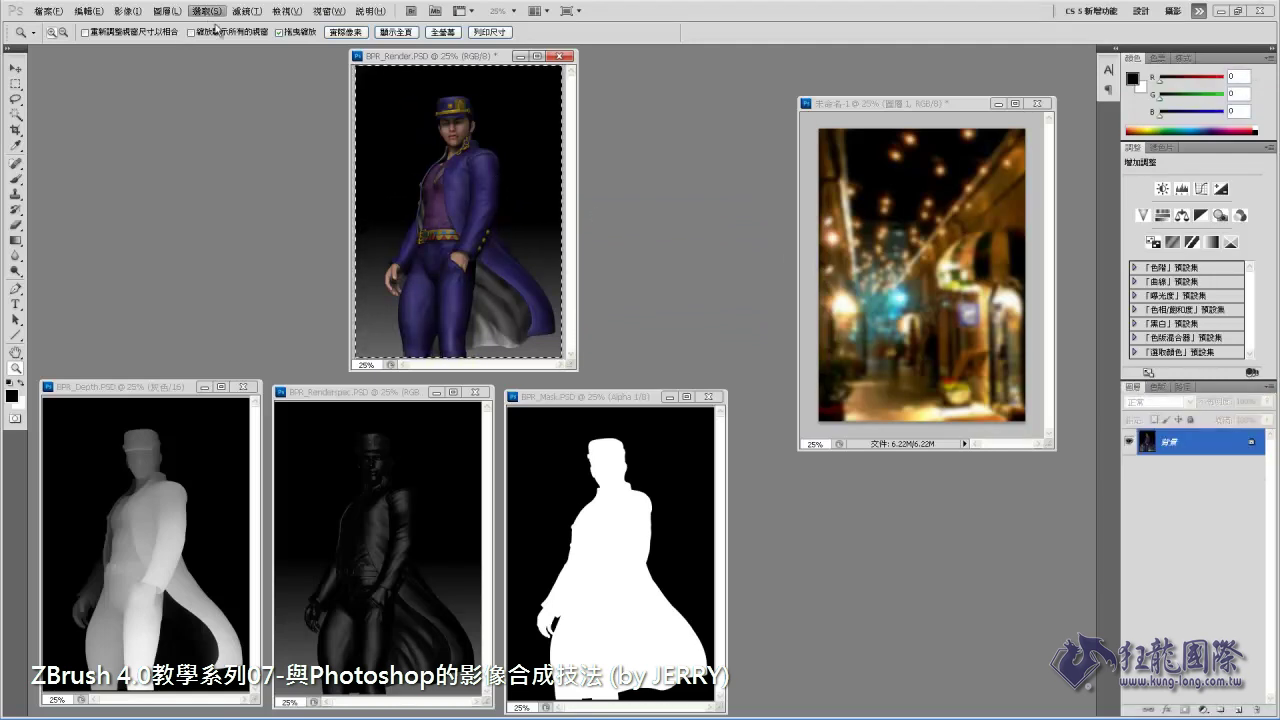
{"action": "left_click", "coordinate": [205, 11]}
{"action": "left_click", "coordinate": [296, 218]}
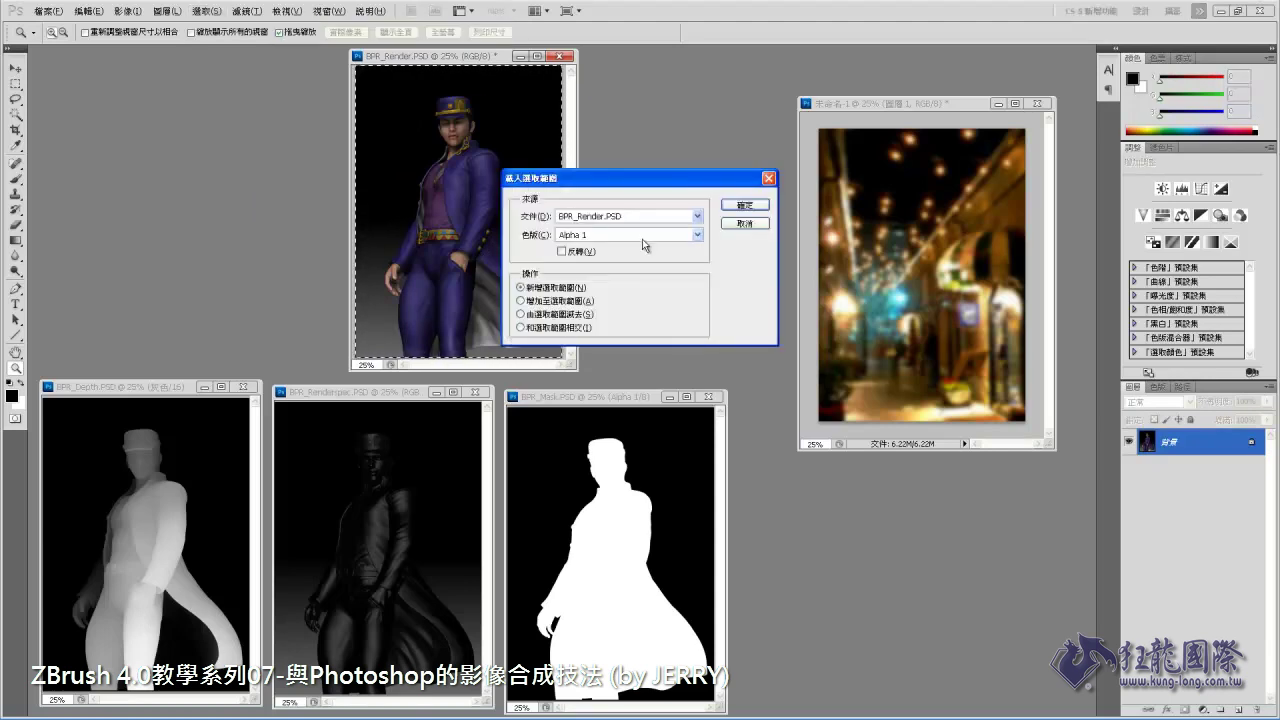
{"action": "left_click", "coordinate": [727, 209]}
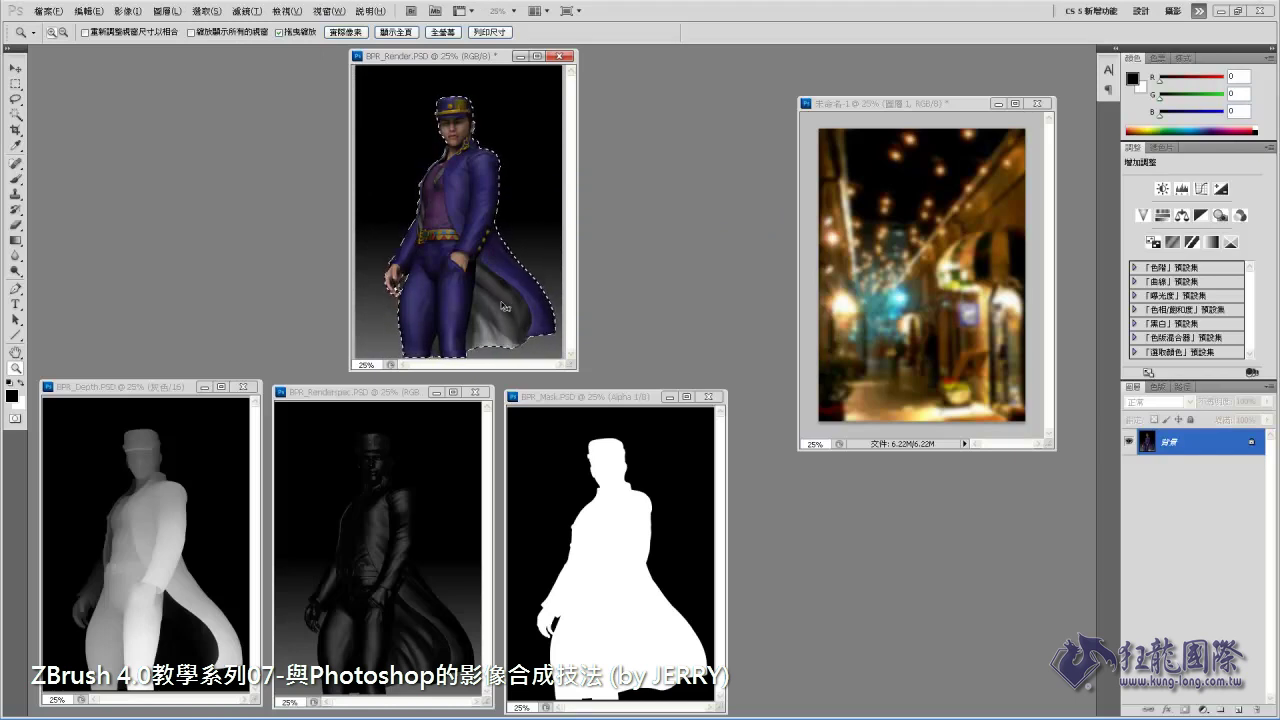
{"action": "key", "text": "ctrl+j"}
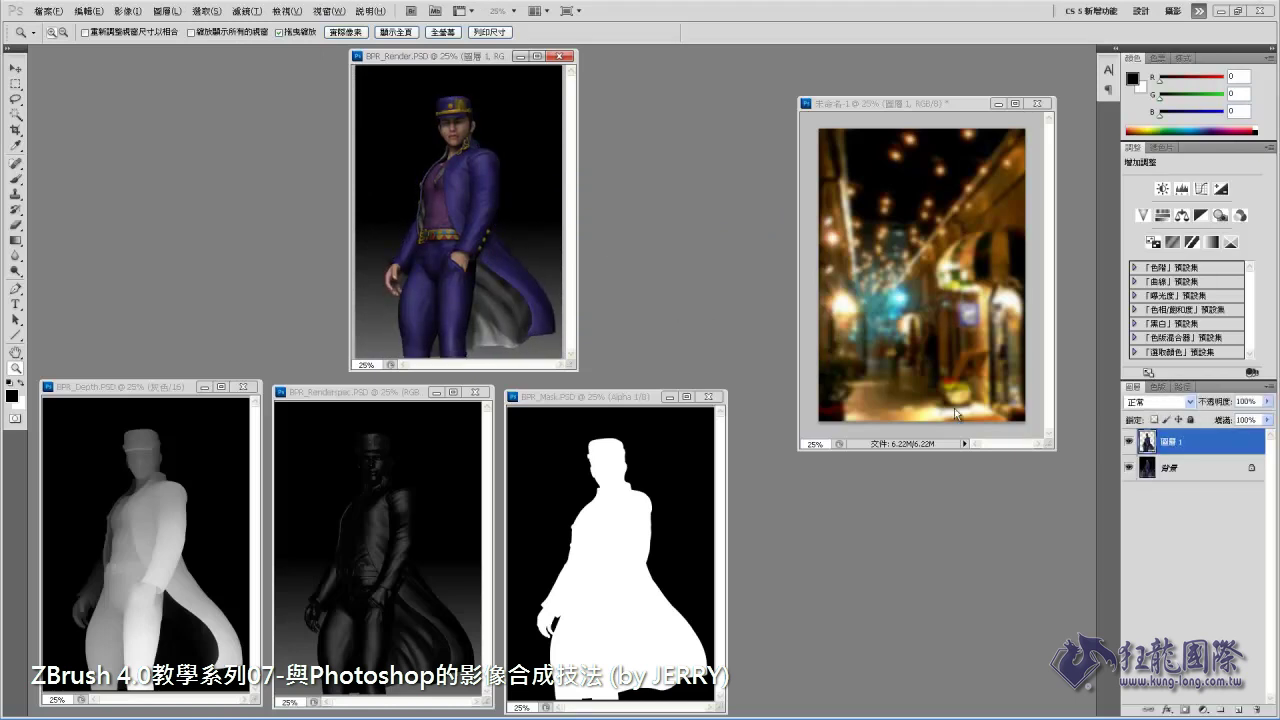
{"action": "left_click", "coordinate": [1129, 467]}
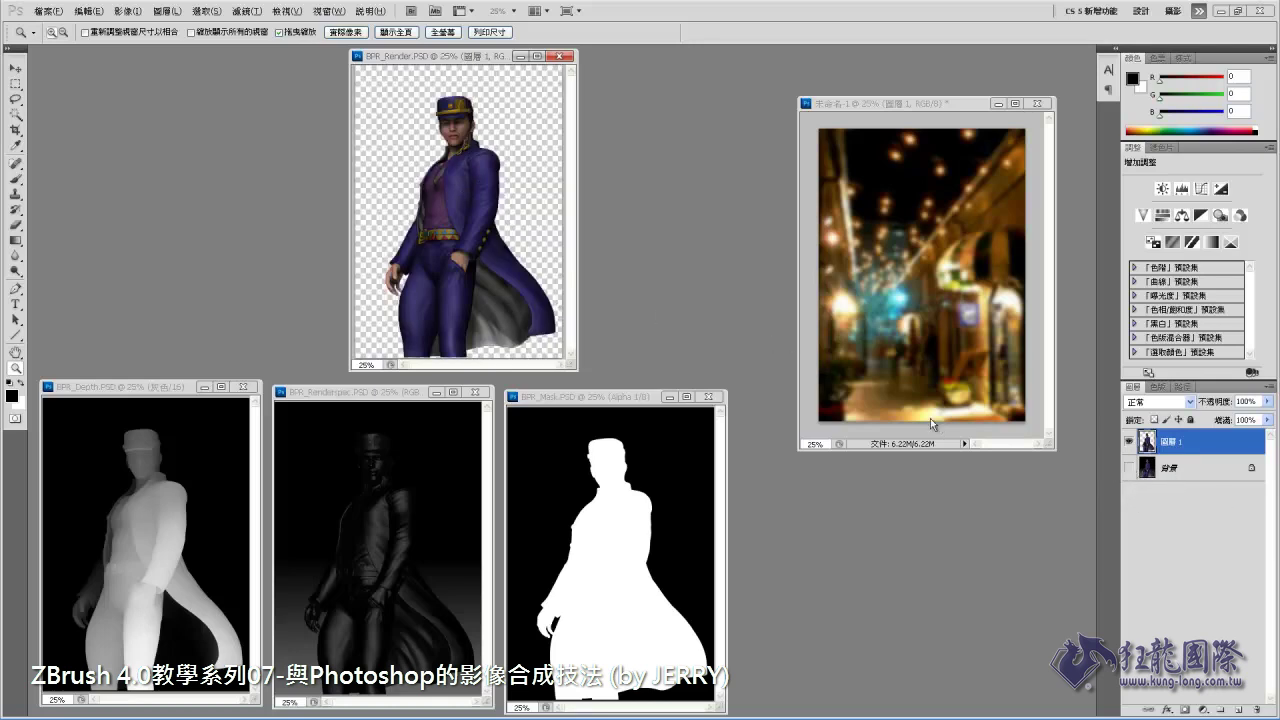
Close the BPR_Mask document and zoom in on the render document.
{"action": "left_click", "coordinate": [713, 397]}
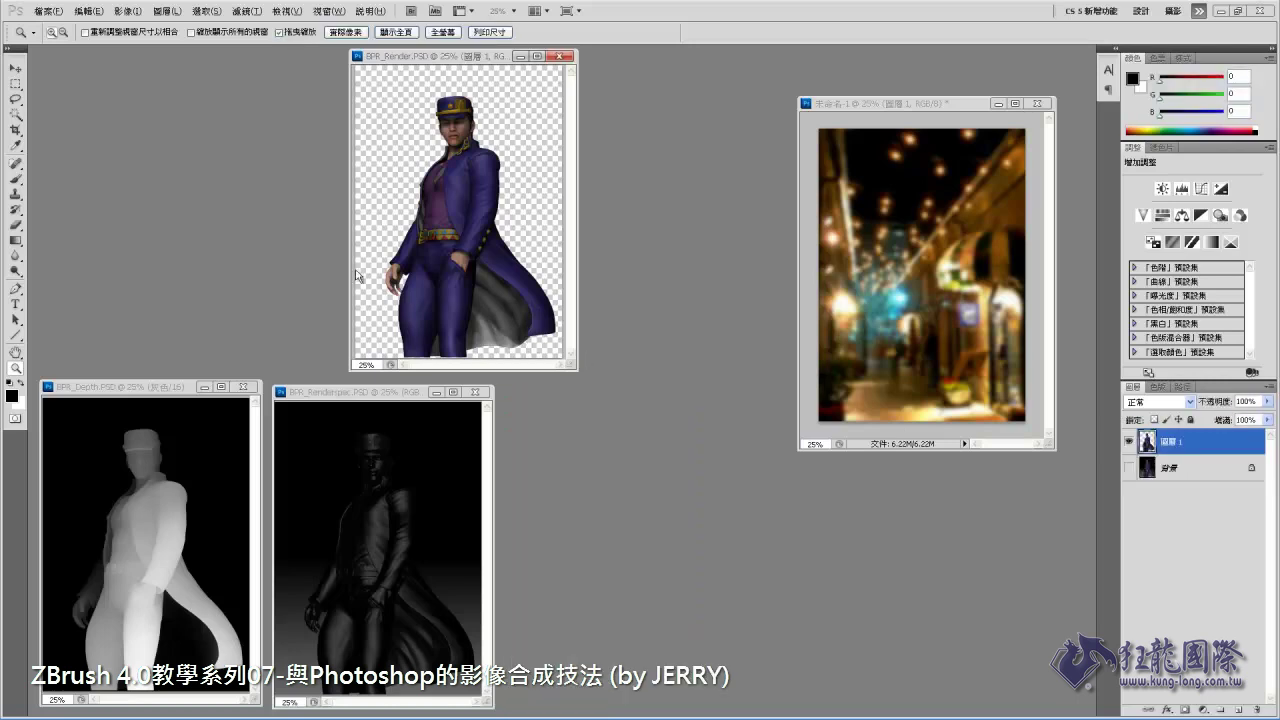
{"action": "left_click", "coordinate": [418, 240]}
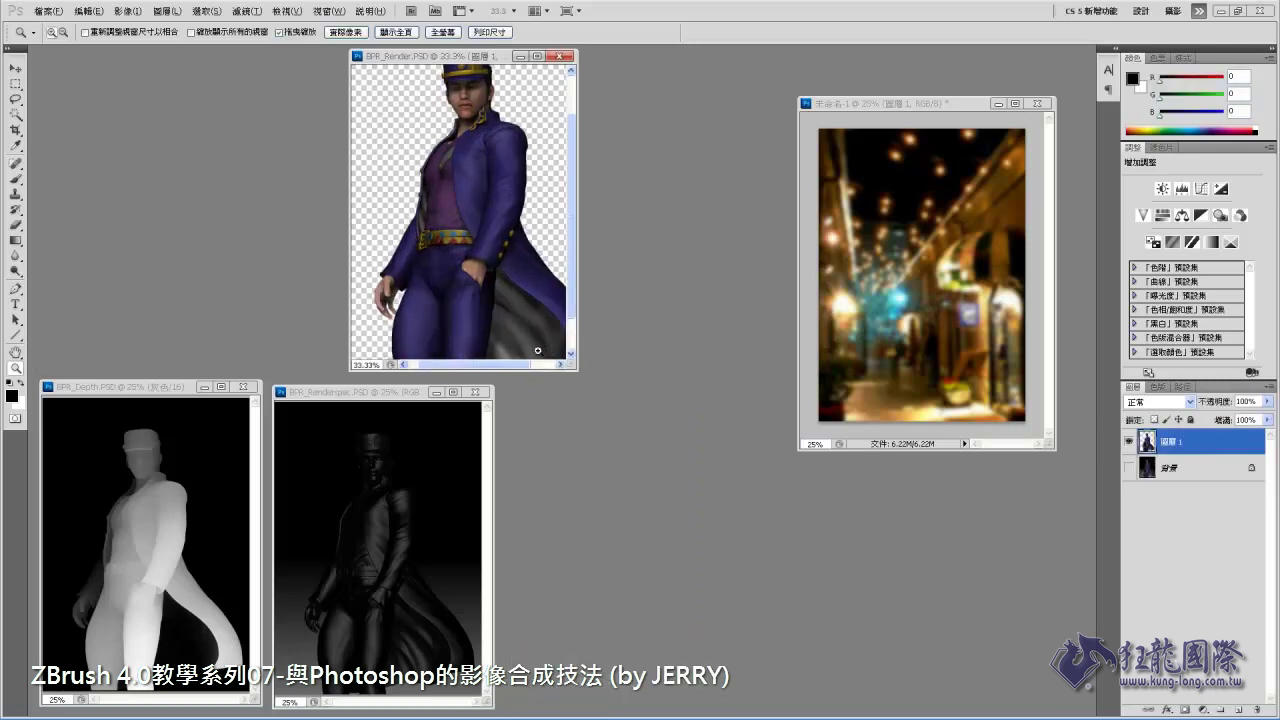
{"action": "left_click_drag", "start_coordinate": [575, 371], "coordinate": [750, 613]}
{"action": "left_click_drag", "start_coordinate": [794, 688], "coordinate": [763, 691]}
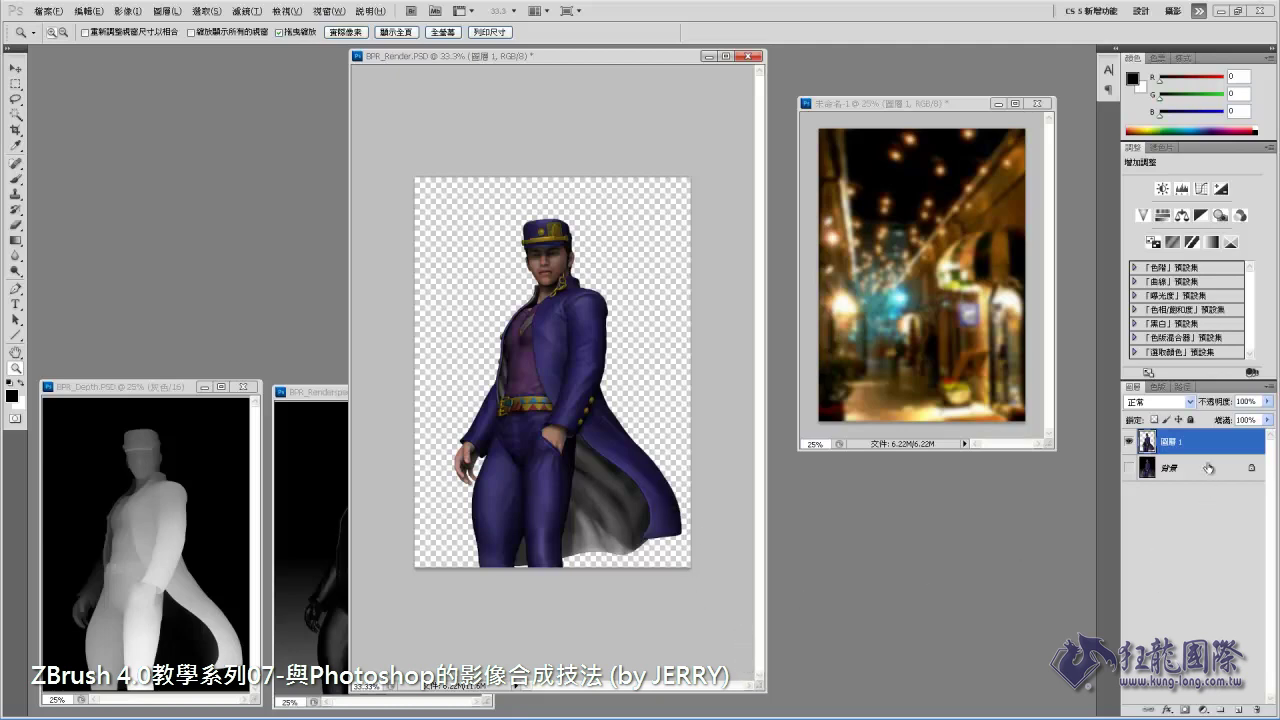
Duplicate the cut-out character layer, blend the copy in Screen, and compare by toggling visibility.
{"action": "left_click_drag", "start_coordinate": [1240, 711], "coordinate": [1240, 711]}
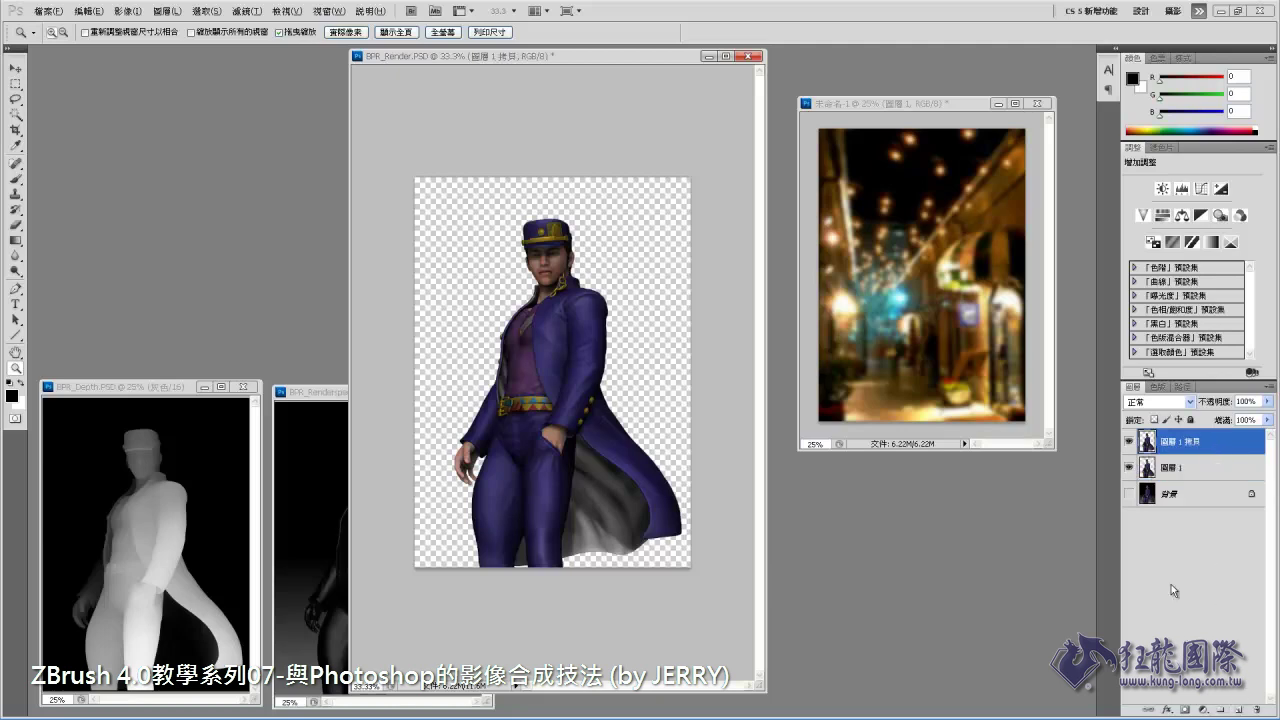
{"action": "left_click", "coordinate": [1190, 402]}
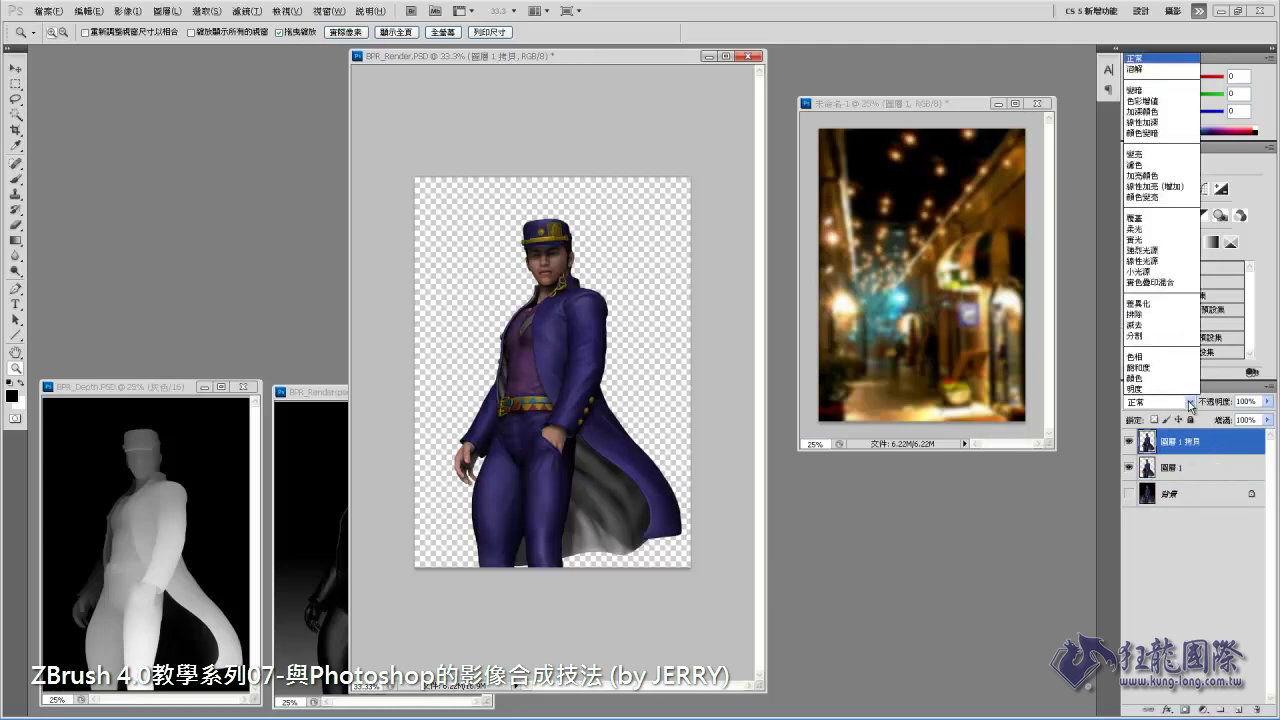
{"action": "left_click", "coordinate": [1130, 172]}
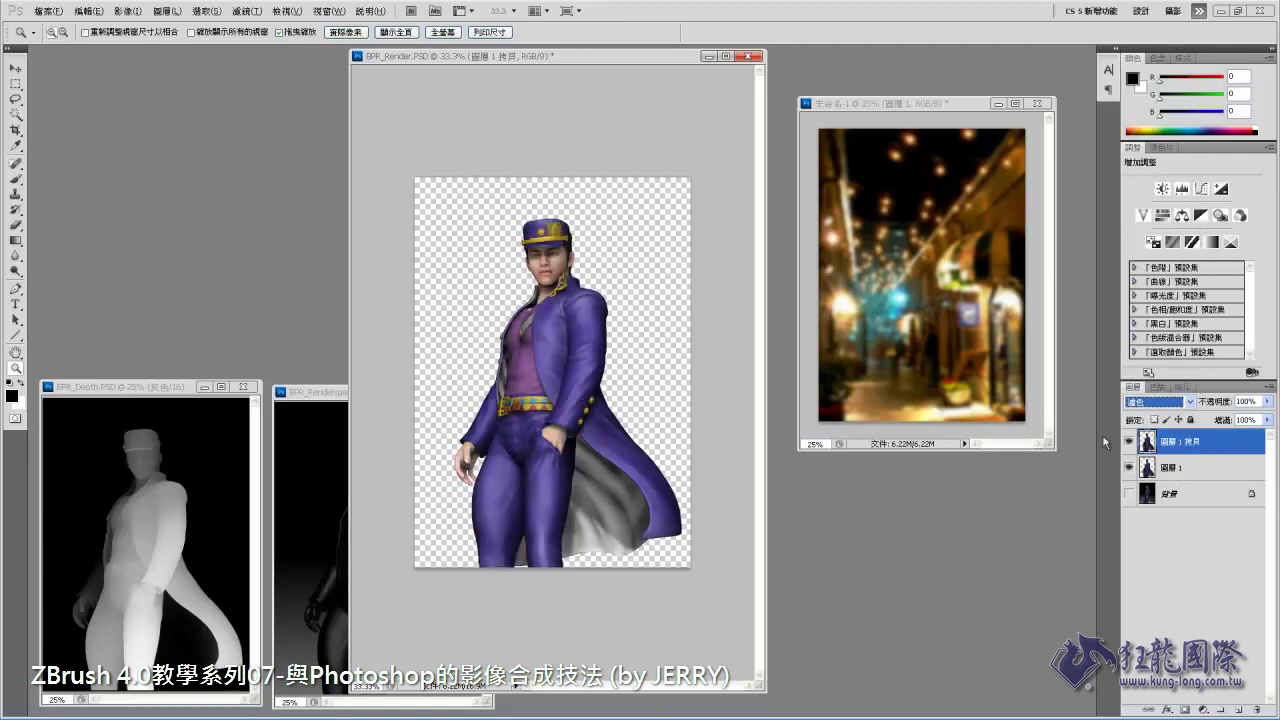
{"action": "left_click", "coordinate": [1130, 443]}
{"action": "left_click", "coordinate": [1130, 443]}
{"action": "left_click", "coordinate": [1130, 443]}
{"action": "left_click", "coordinate": [1130, 443]}
Keep the Screen copy at 100% opacity after trying 50%, then duplicate it again.
{"action": "left_click", "coordinate": [1256, 398]}
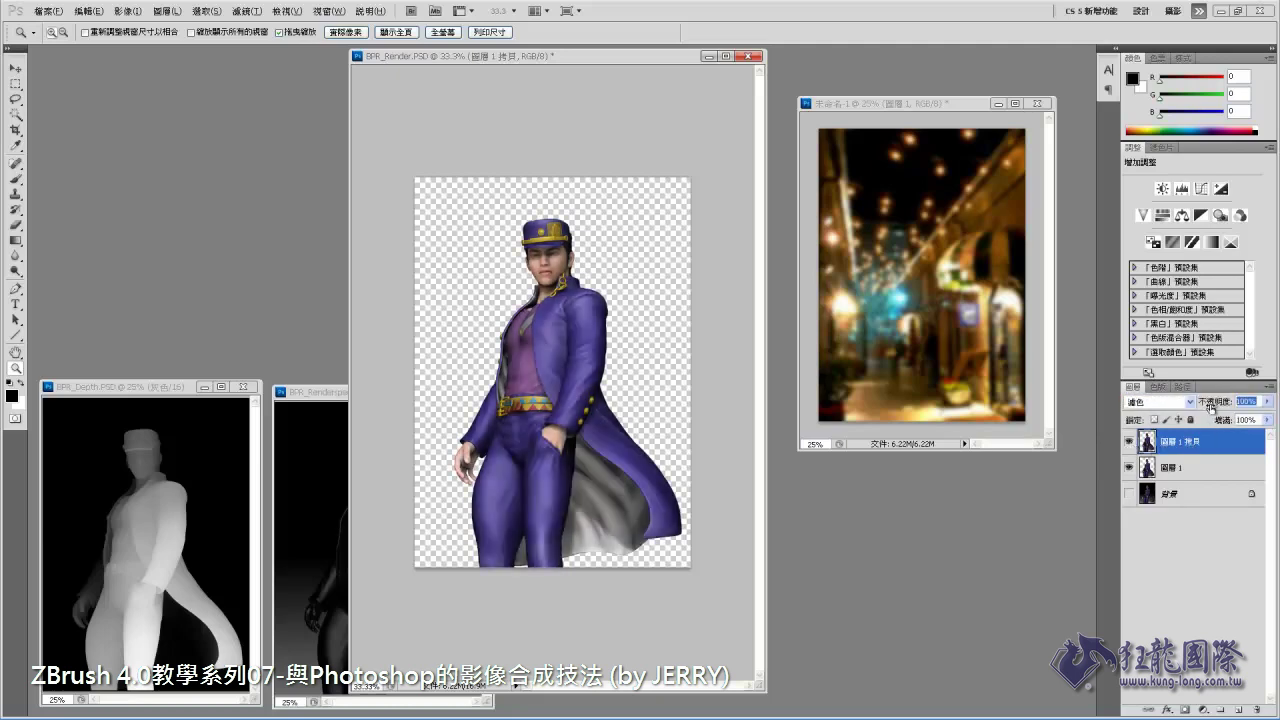
{"action": "type", "text": "50"}
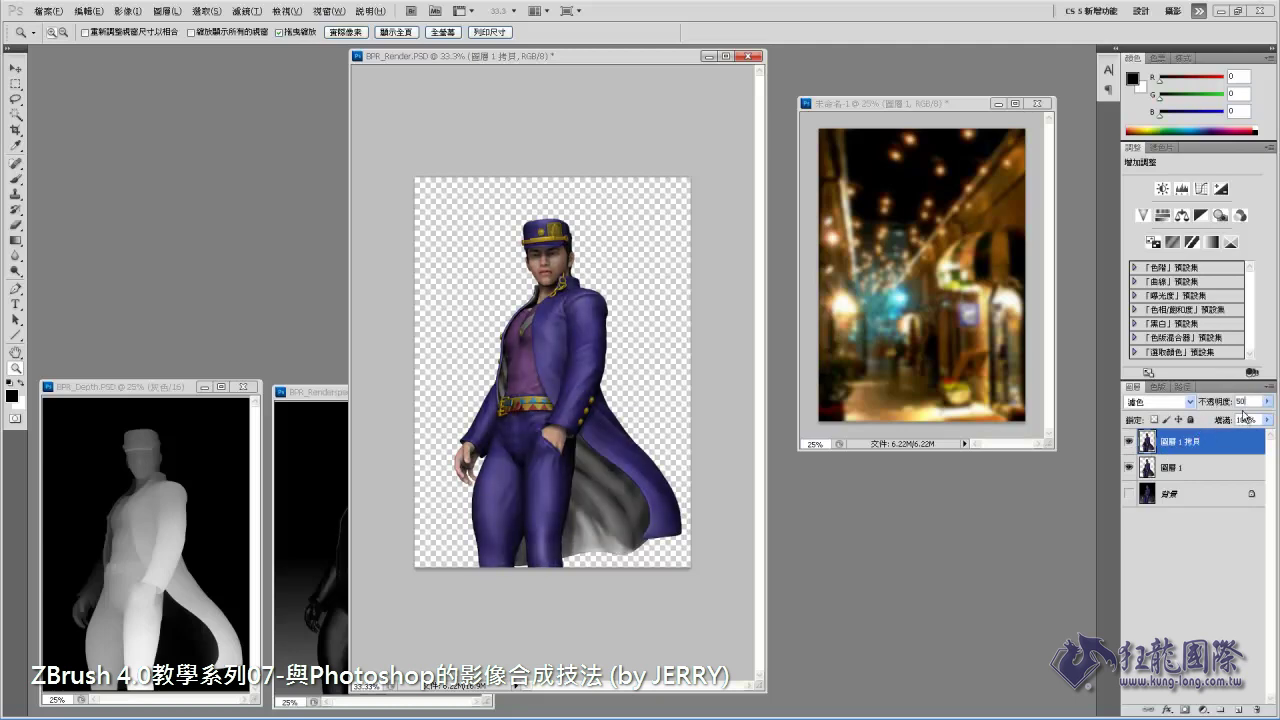
{"action": "type", "text": "100"}
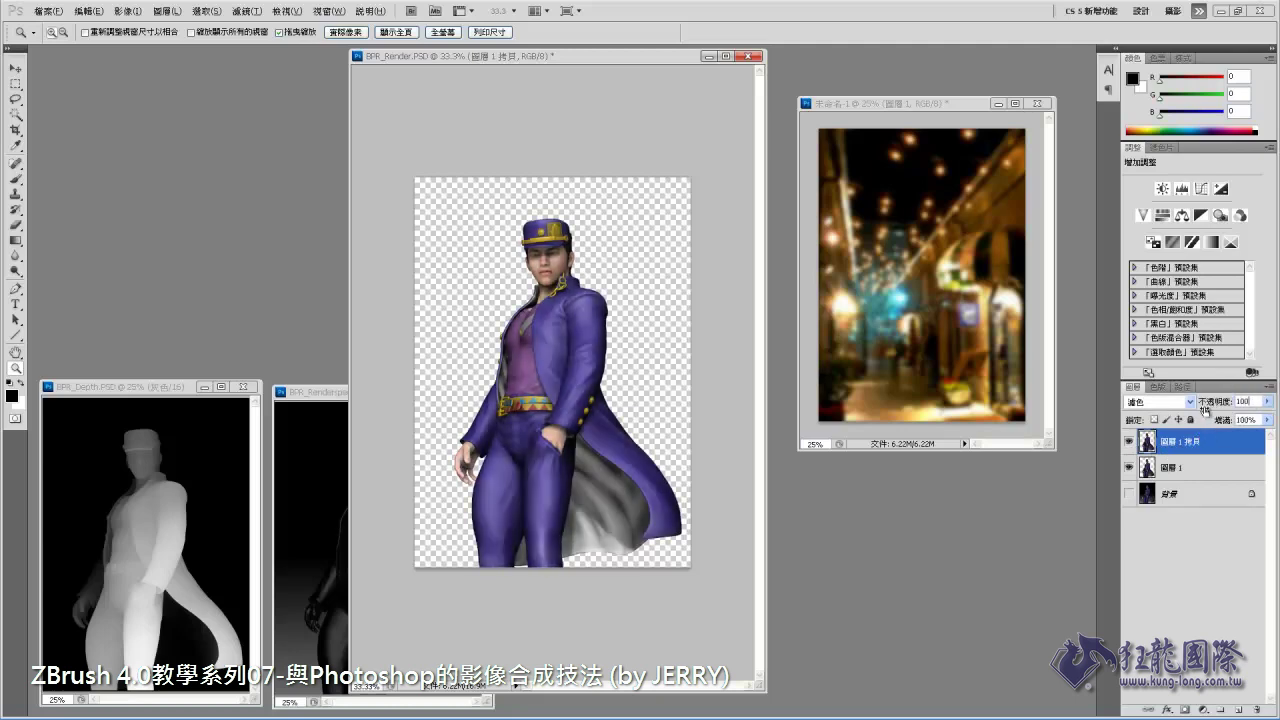
{"action": "key", "text": "Return"}
{"action": "left_click_drag", "start_coordinate": [1192, 442], "coordinate": [1240, 709]}
Blend the top figure copy in Soft Light, briefly previewing Normal before restoring Soft Light.
{"action": "left_click", "coordinate": [1189, 402]}
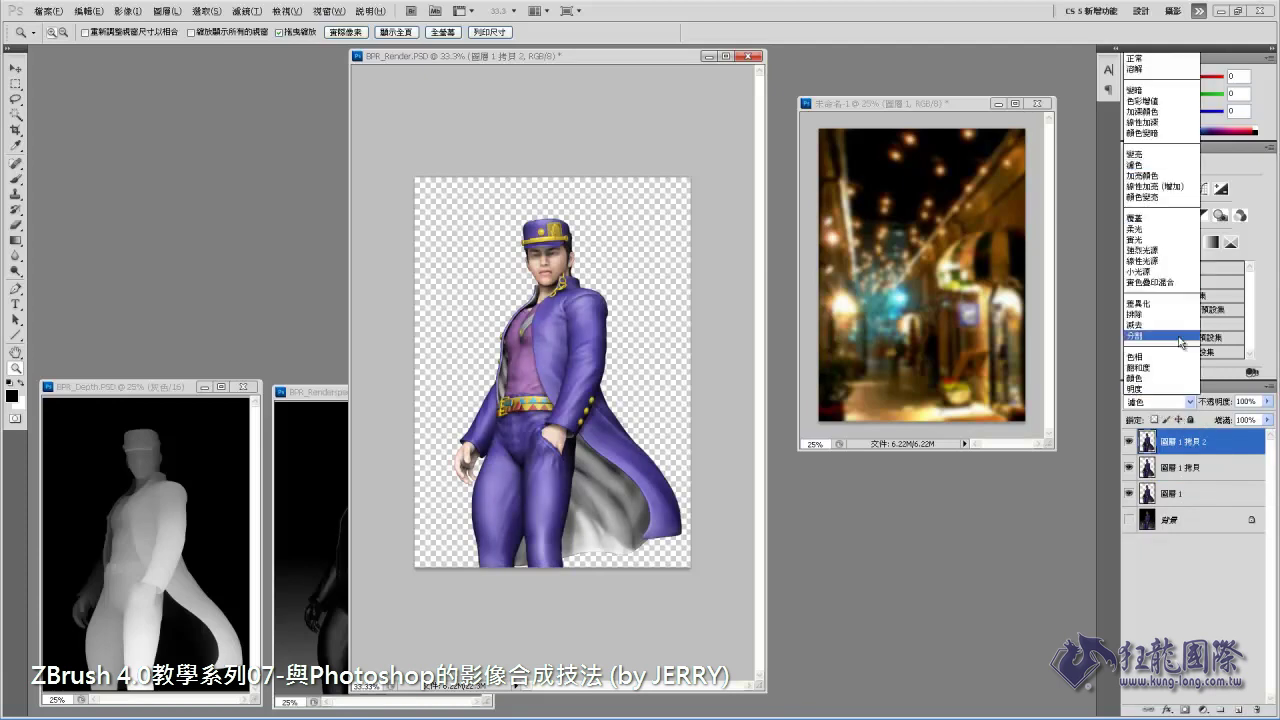
{"action": "left_click", "coordinate": [1138, 229]}
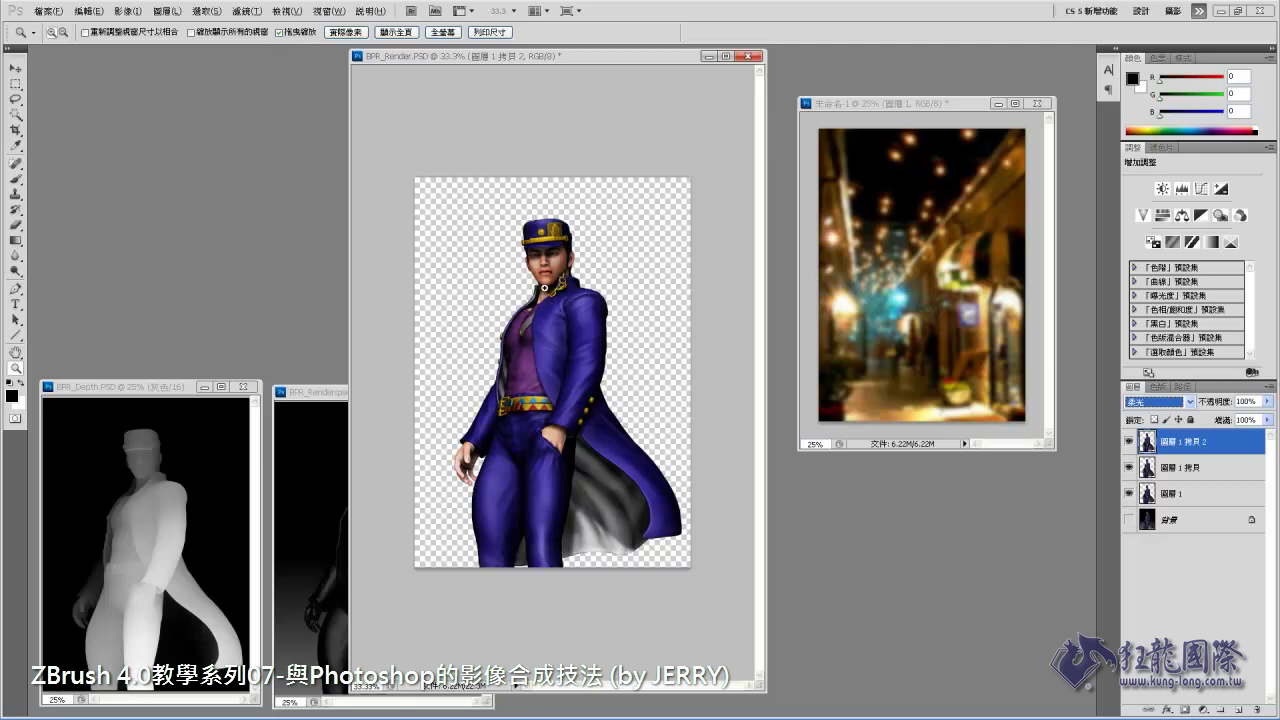
{"action": "left_click", "coordinate": [131, 12]}
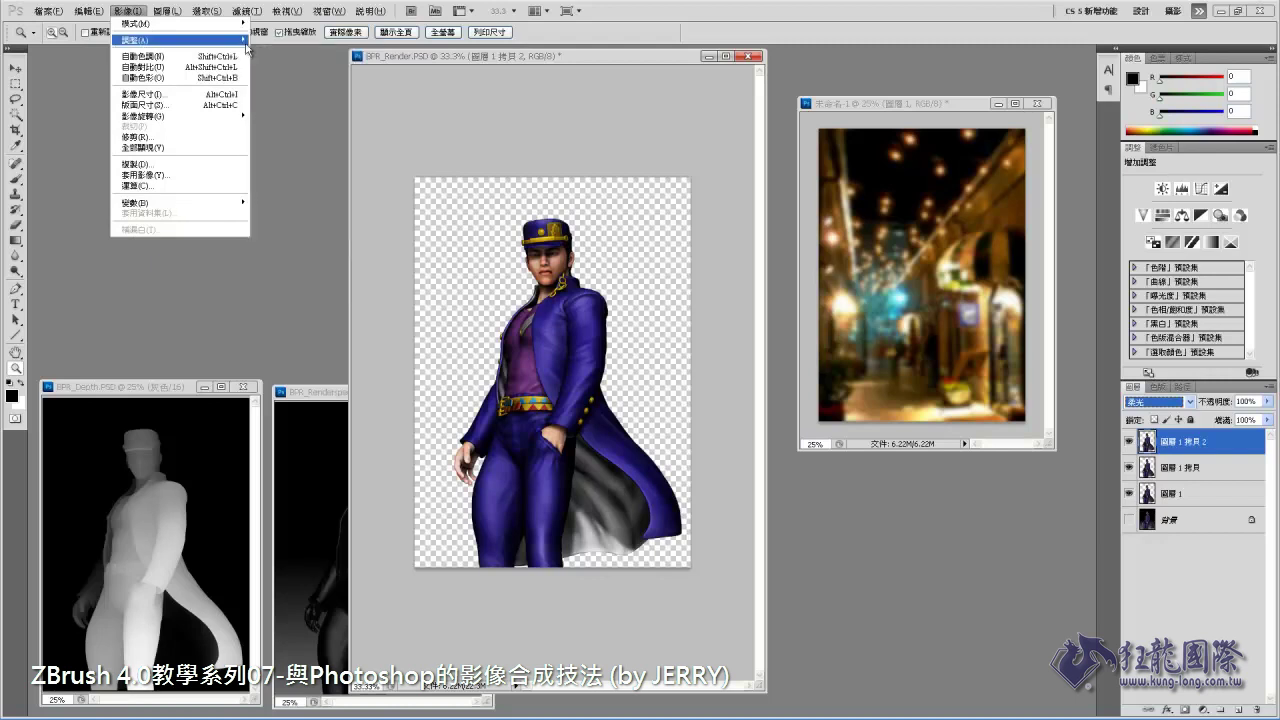
{"action": "mouse_move", "coordinate": [140, 40]}
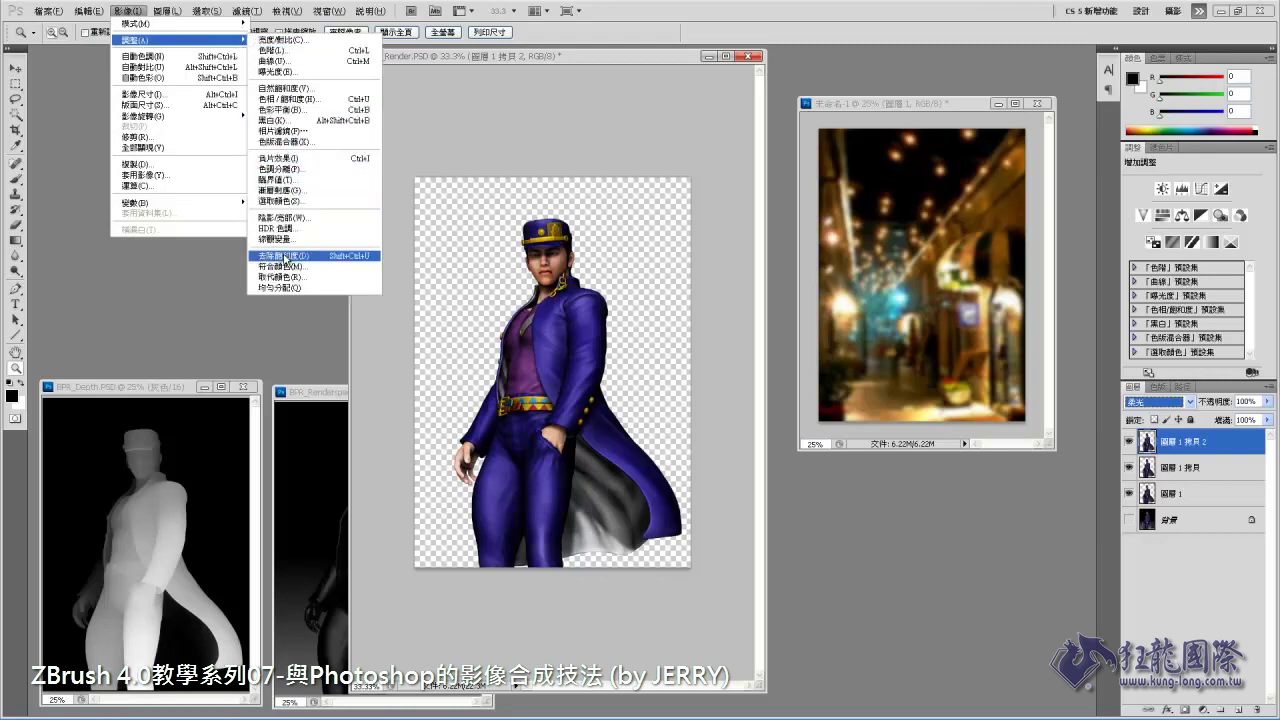
{"action": "left_click", "coordinate": [285, 257]}
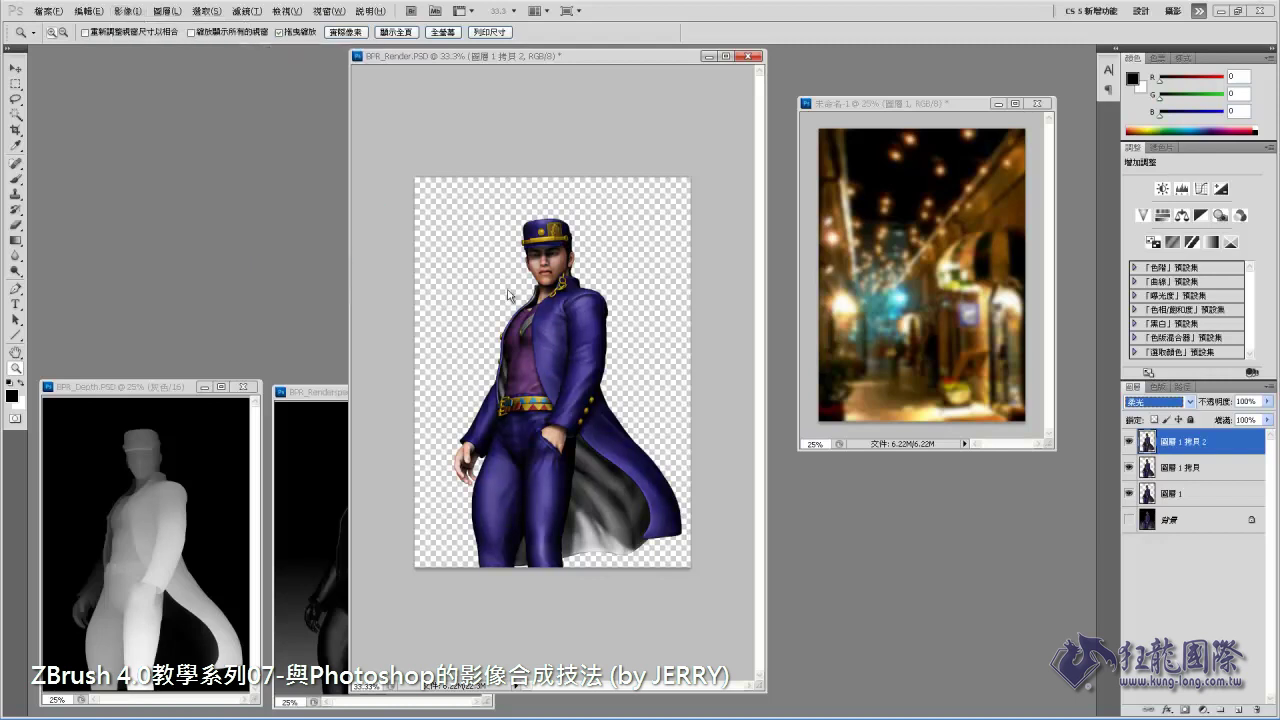
{"action": "left_click", "coordinate": [1190, 402]}
{"action": "left_click", "coordinate": [1150, 60]}
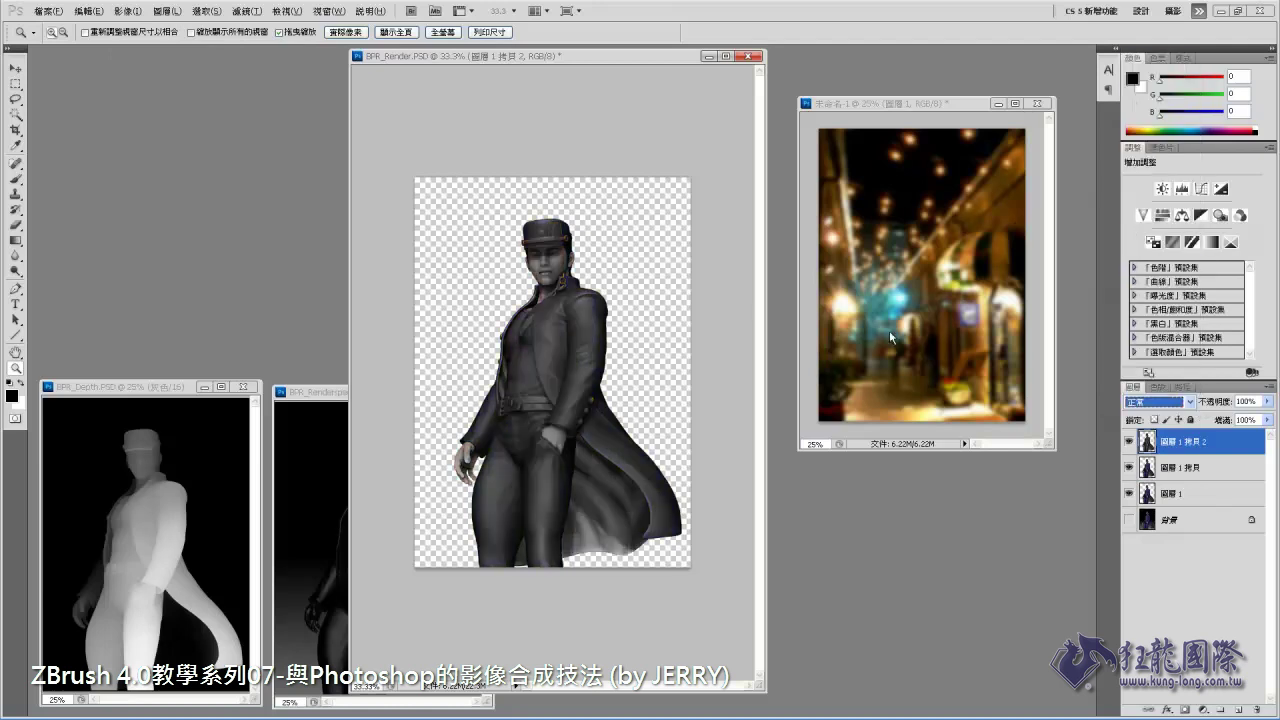
{"action": "left_click", "coordinate": [1188, 403]}
{"action": "left_click", "coordinate": [1150, 233]}
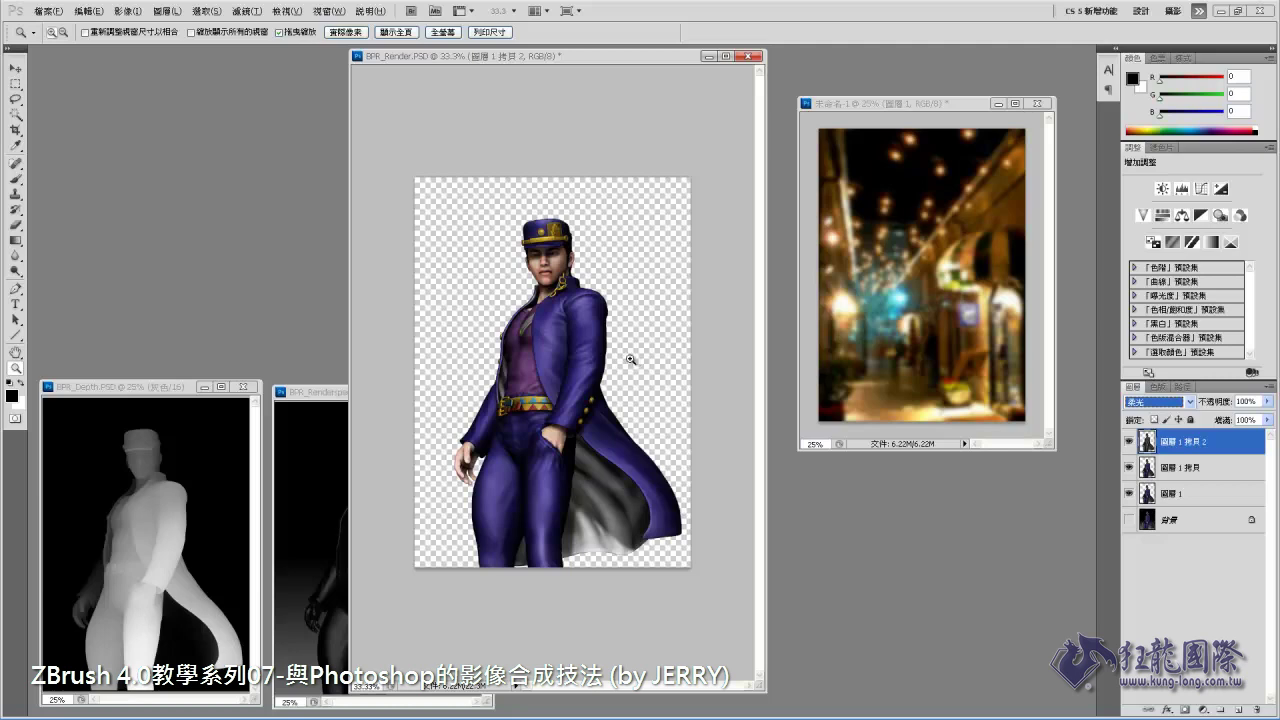
Hide both figure copies and turn them back on to compare the effect.
{"action": "left_click", "coordinate": [1128, 466]}
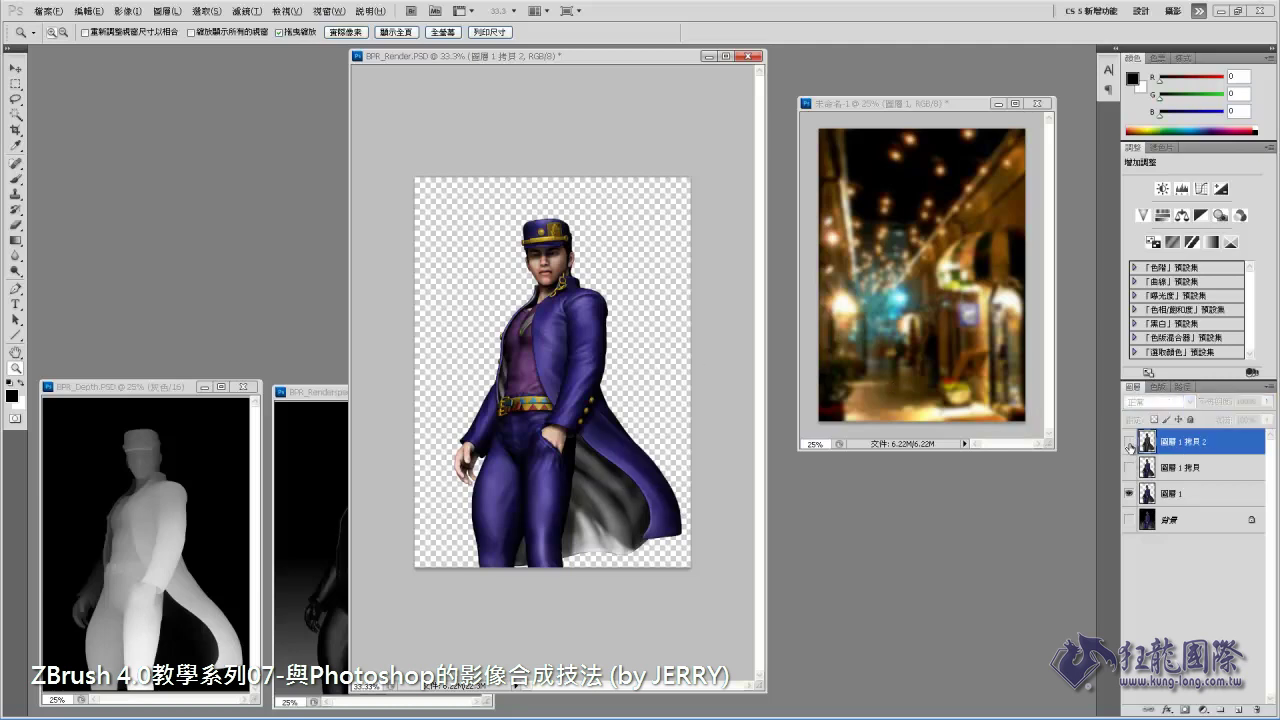
{"action": "left_click", "coordinate": [1128, 442]}
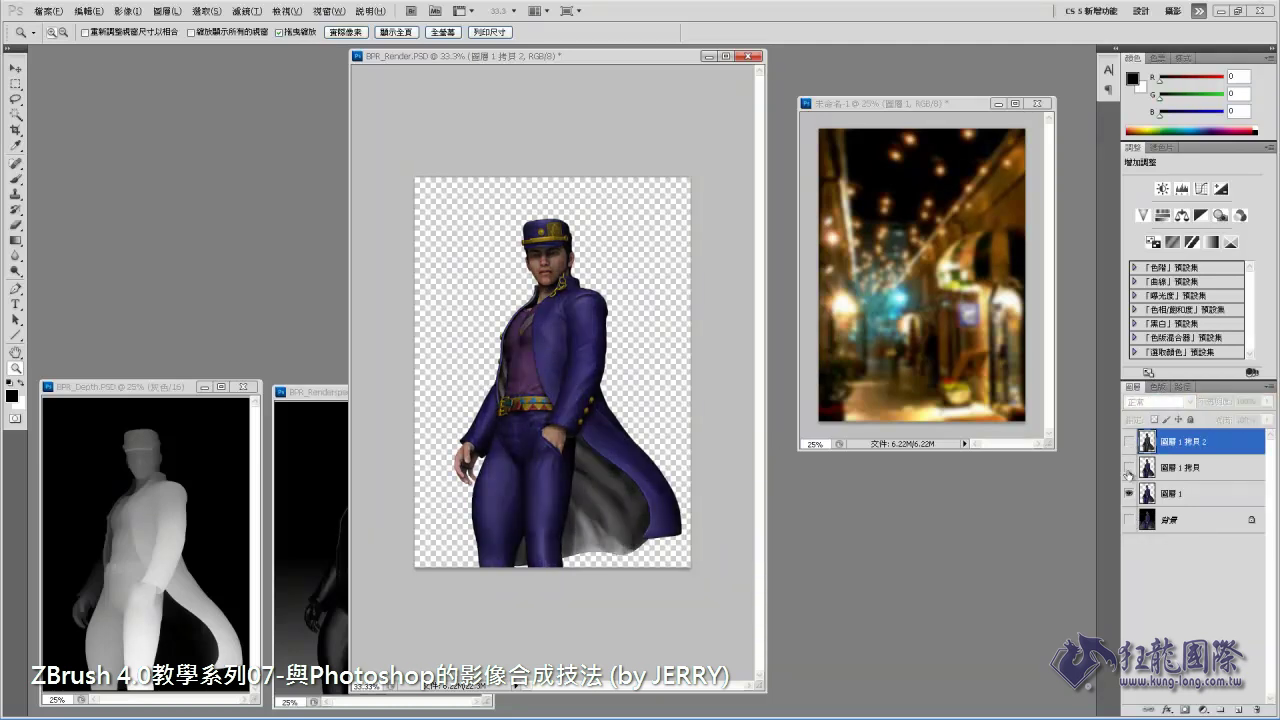
{"action": "left_click_drag", "start_coordinate": [1130, 445], "coordinate": [1131, 492]}
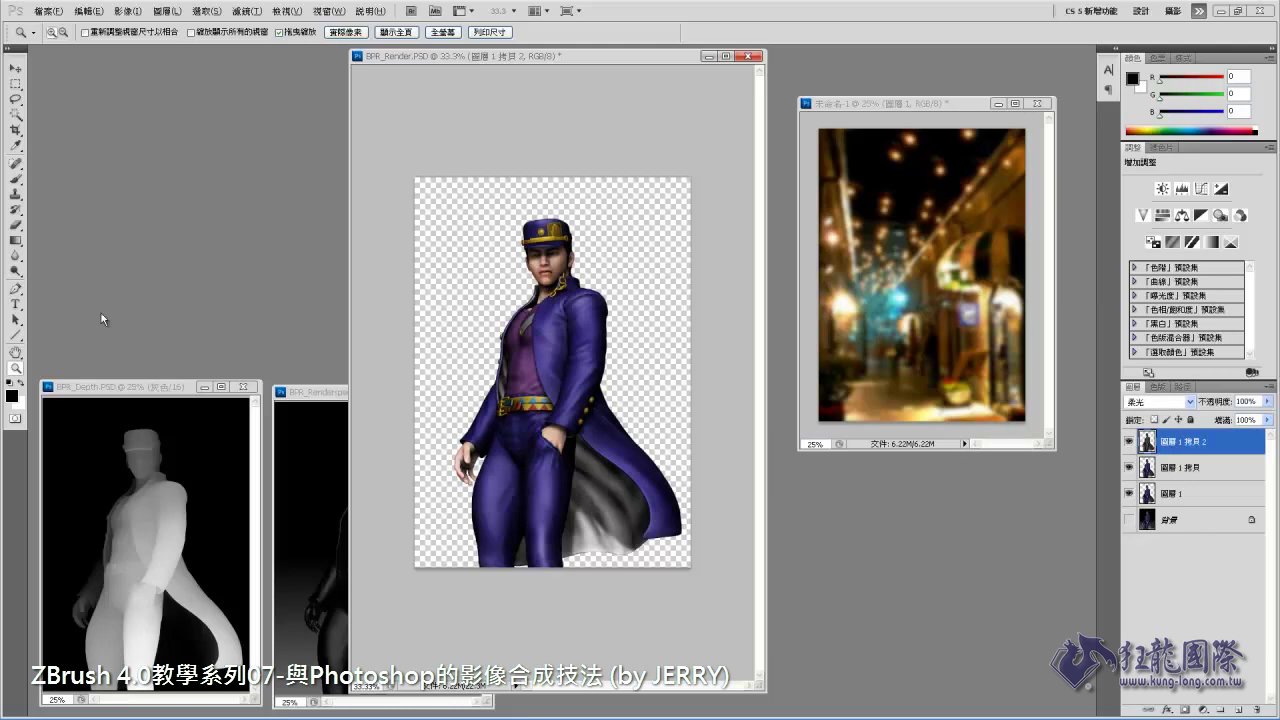
Zoom in on the chest and load the outline of the screen-blended copy 圖層 1 拷貝 as a selection.
{"action": "left_click_drag", "start_coordinate": [548, 380], "coordinate": [450, 346]}
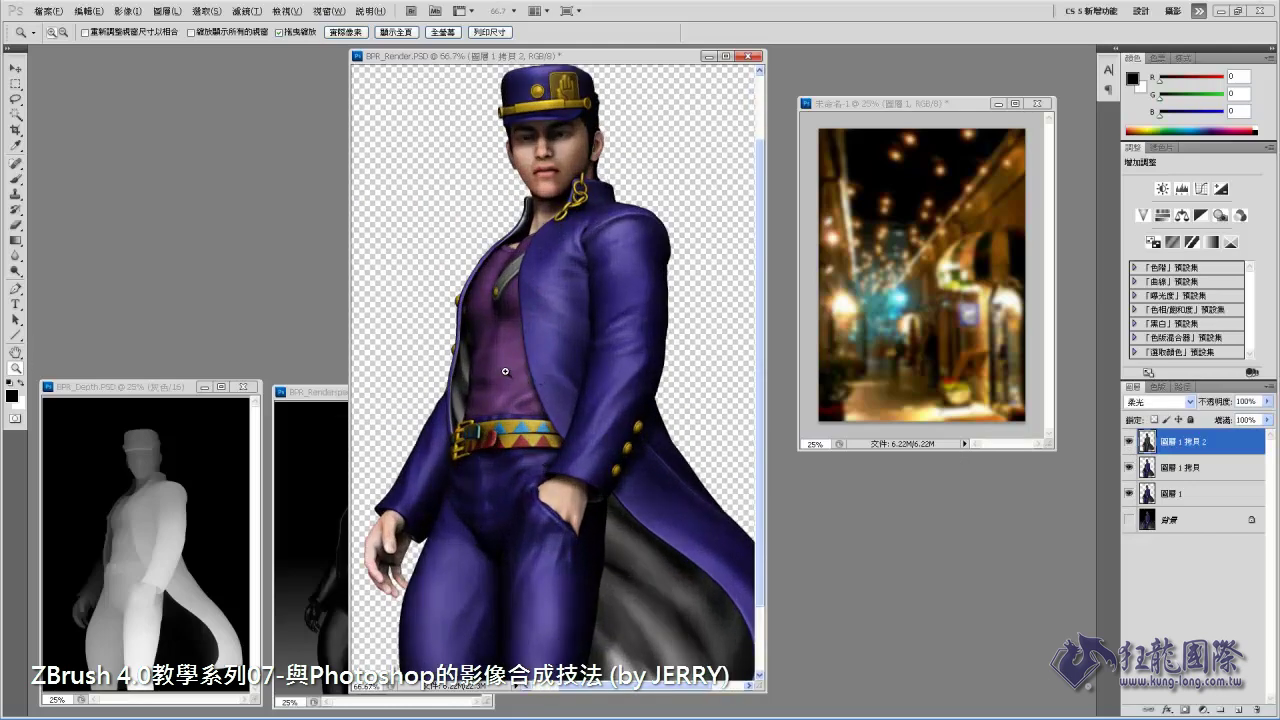
{"action": "left_click", "coordinate": [450, 346]}
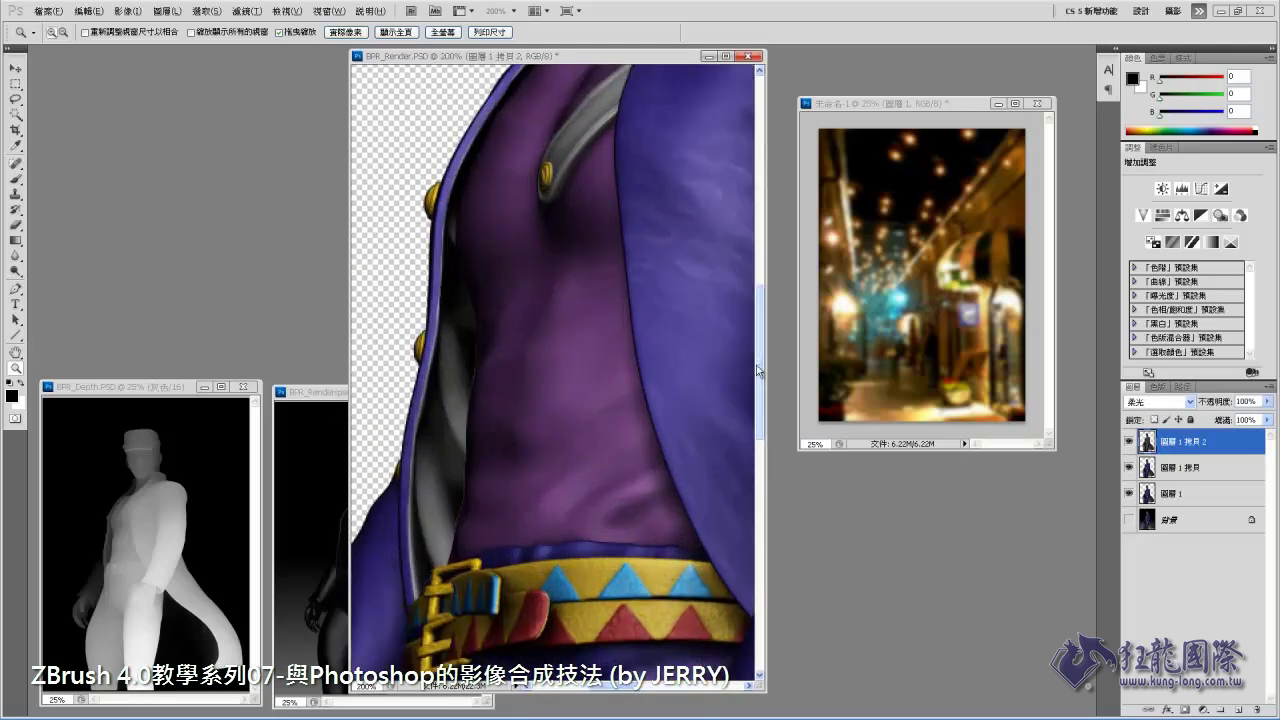
{"action": "left_click_drag", "start_coordinate": [762, 291], "coordinate": [762, 219]}
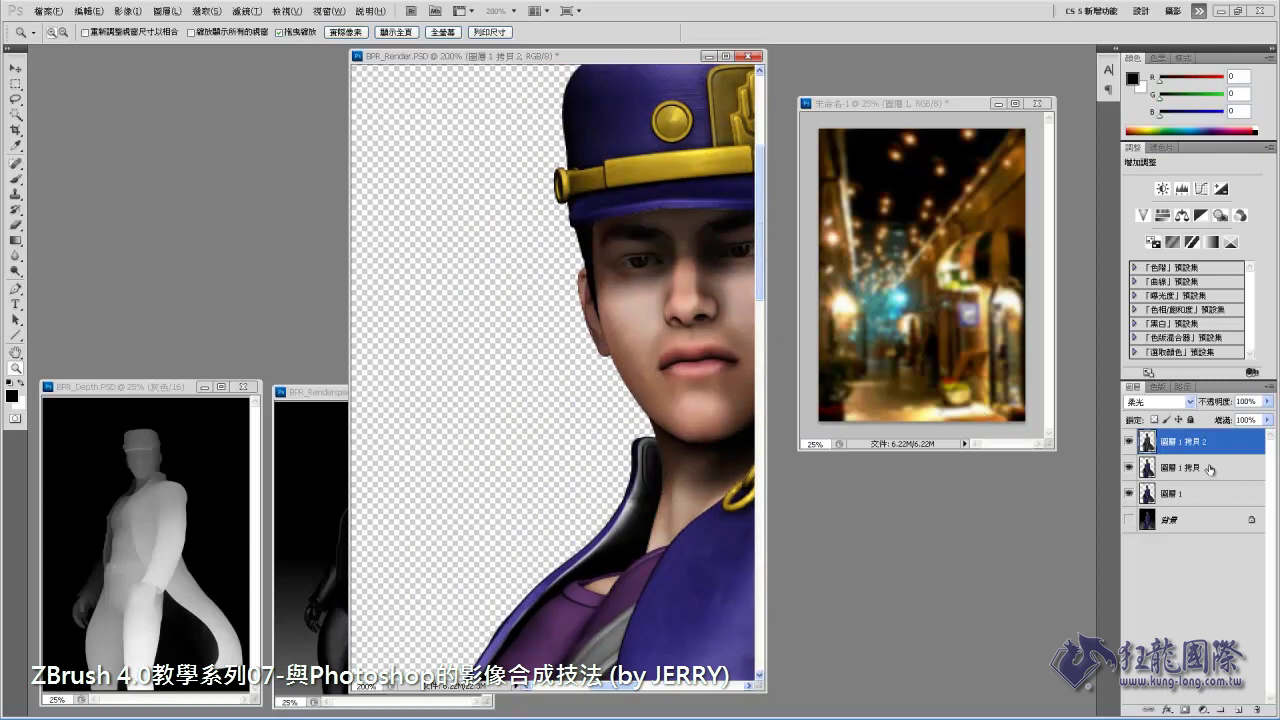
{"action": "left_click", "coordinate": [1180, 467]}
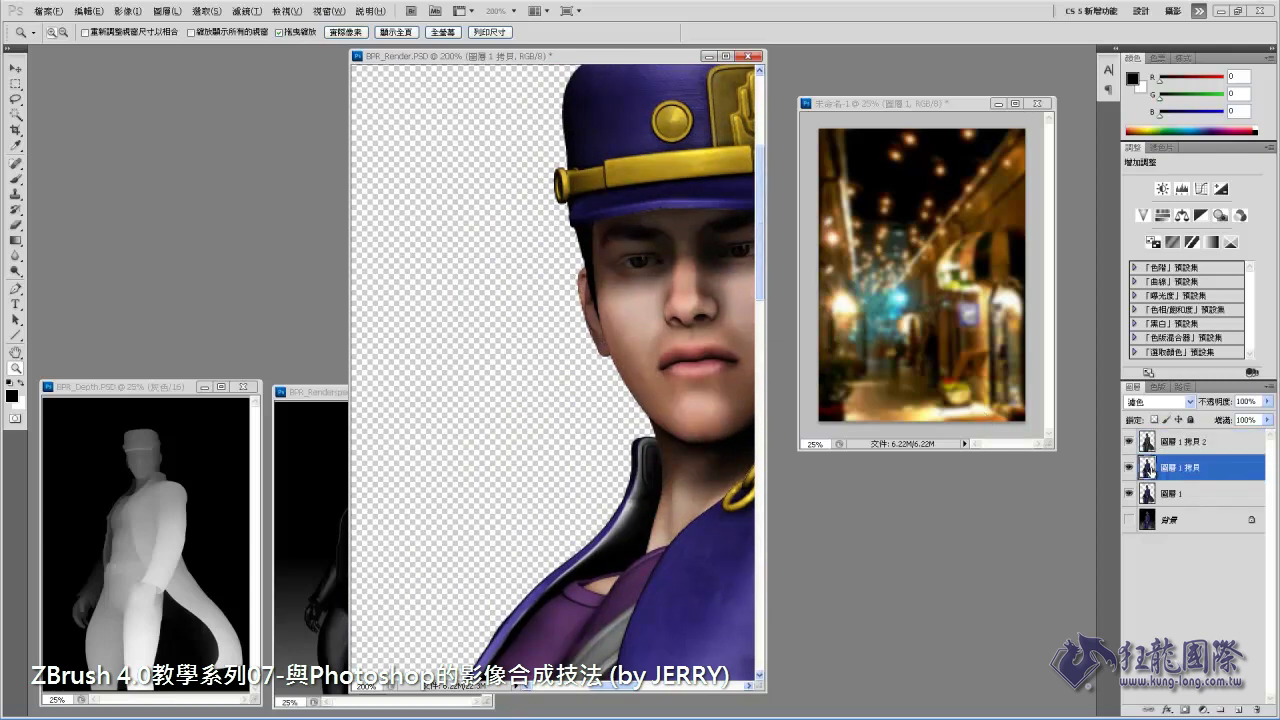
{"action": "left_click", "coordinate": [1148, 470], "text": "ctrl"}
Contract the outline selection by 1 pixel on the screen-blended figure copy.
{"action": "left_click", "coordinate": [207, 11]}
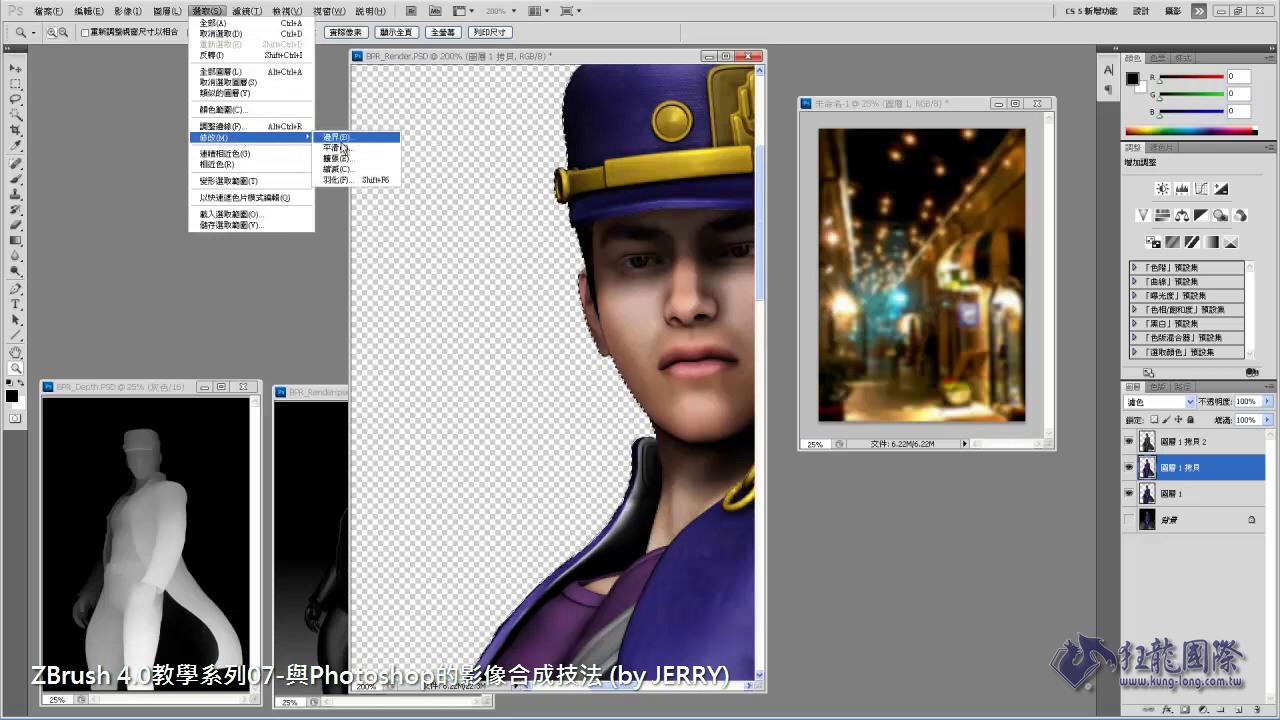
{"action": "left_click", "coordinate": [350, 167]}
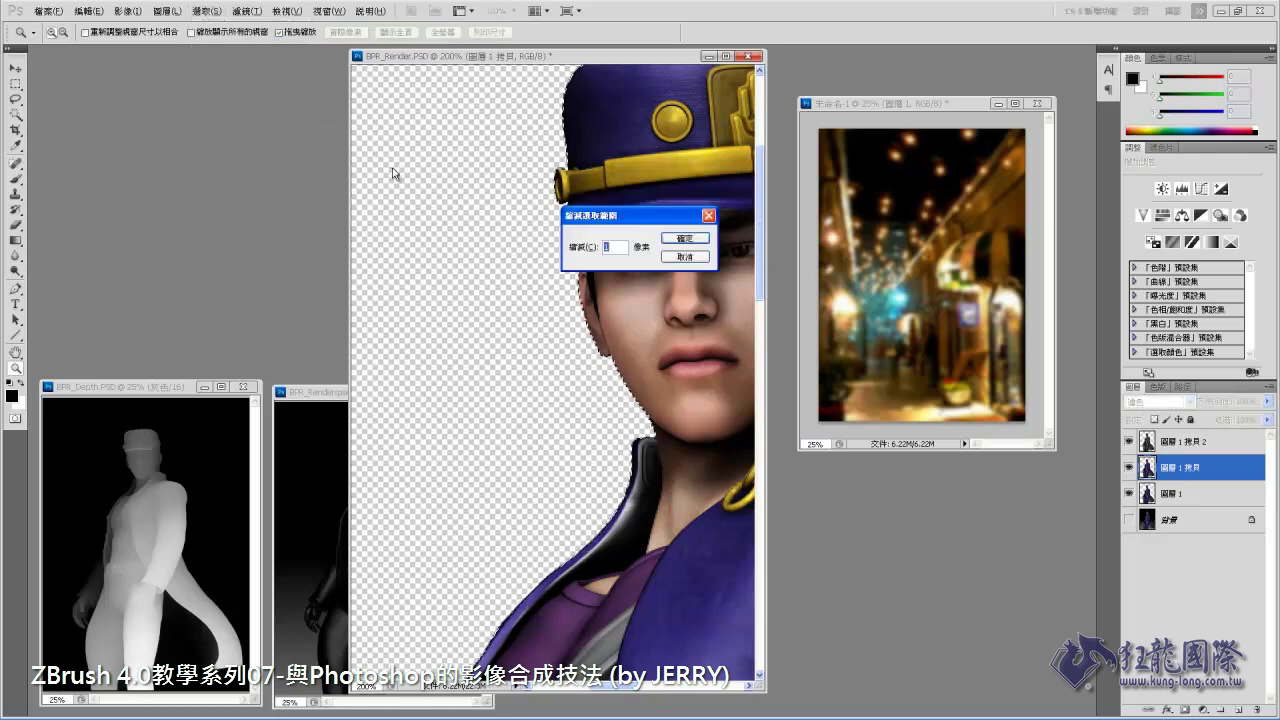
{"action": "left_click", "coordinate": [688, 239]}
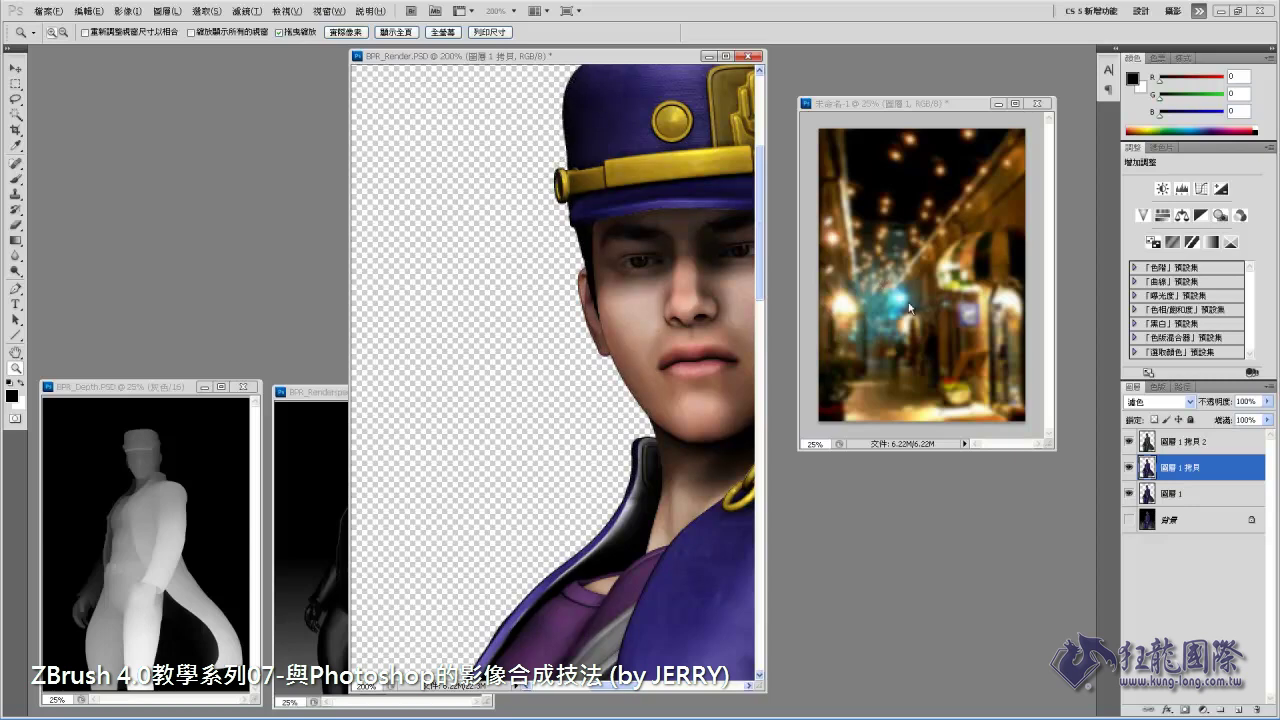
Contract the selection by 1 pixel on the Soft Light copy, then deselect.
{"action": "left_click", "coordinate": [1176, 442]}
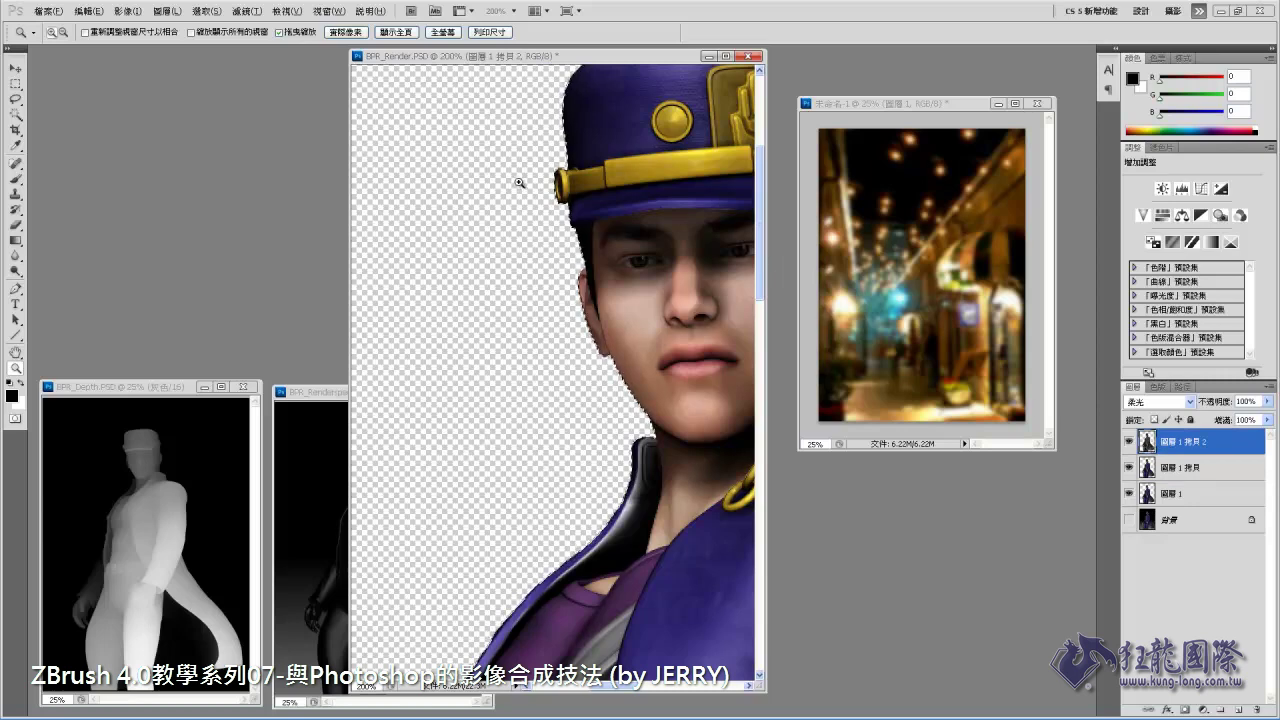
{"action": "left_click", "coordinate": [253, 16]}
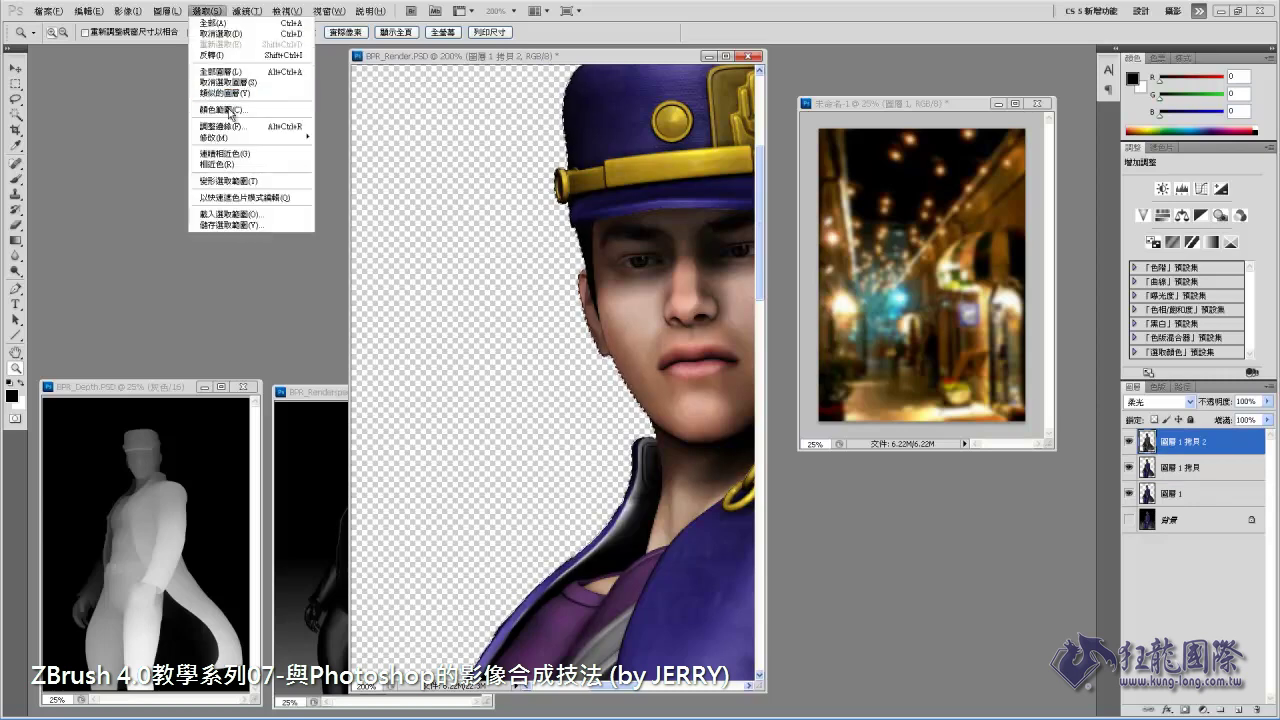
{"action": "mouse_move", "coordinate": [214, 137]}
{"action": "left_click", "coordinate": [330, 170]}
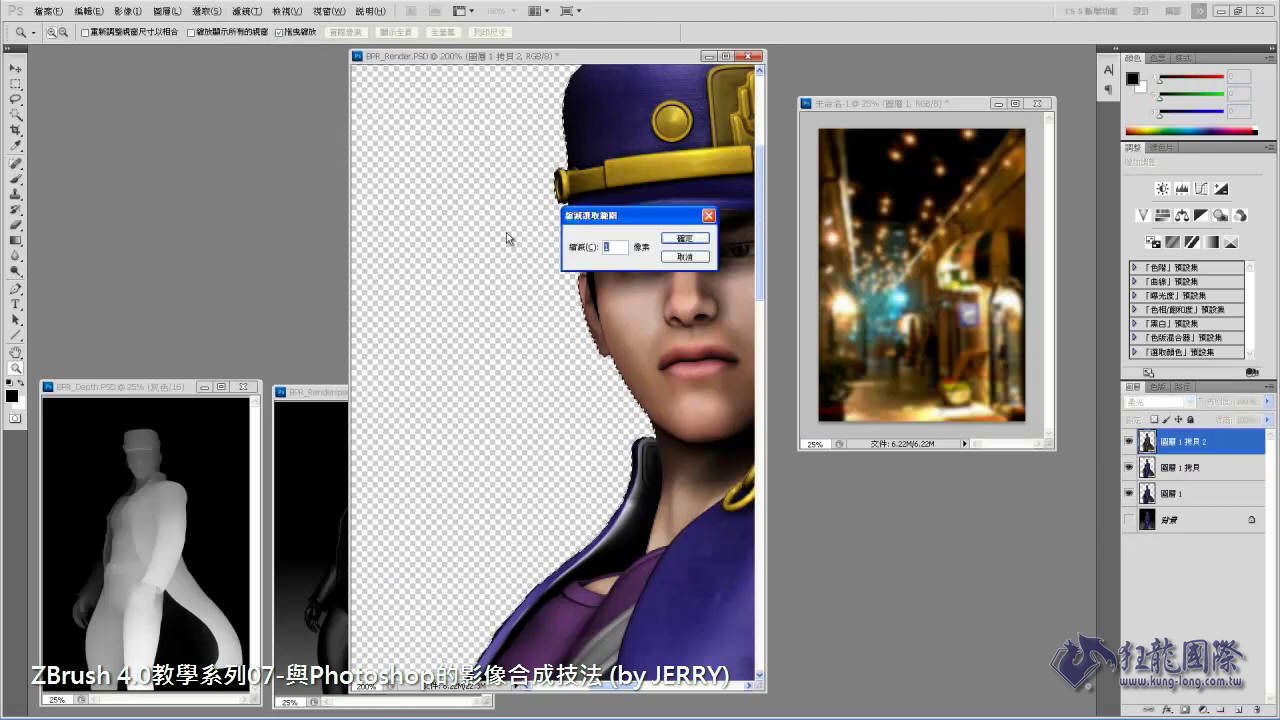
{"action": "left_click", "coordinate": [684, 239]}
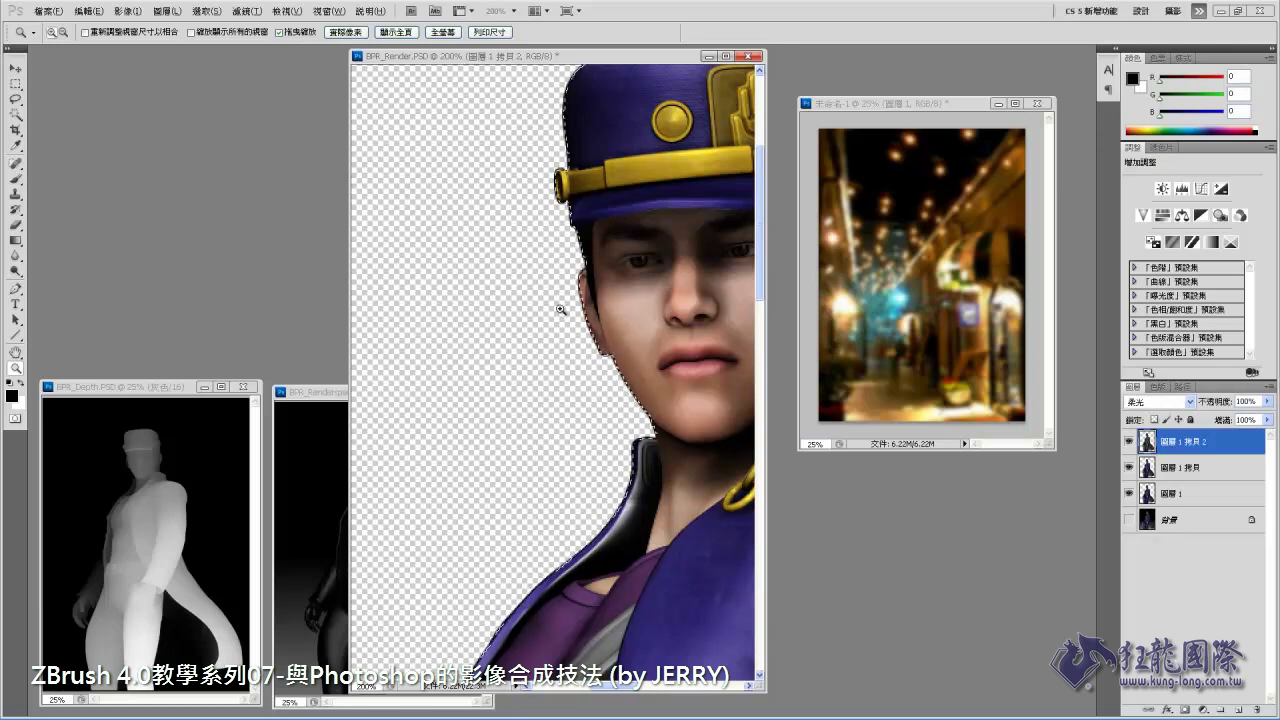
{"action": "key", "text": "ctrl+d"}
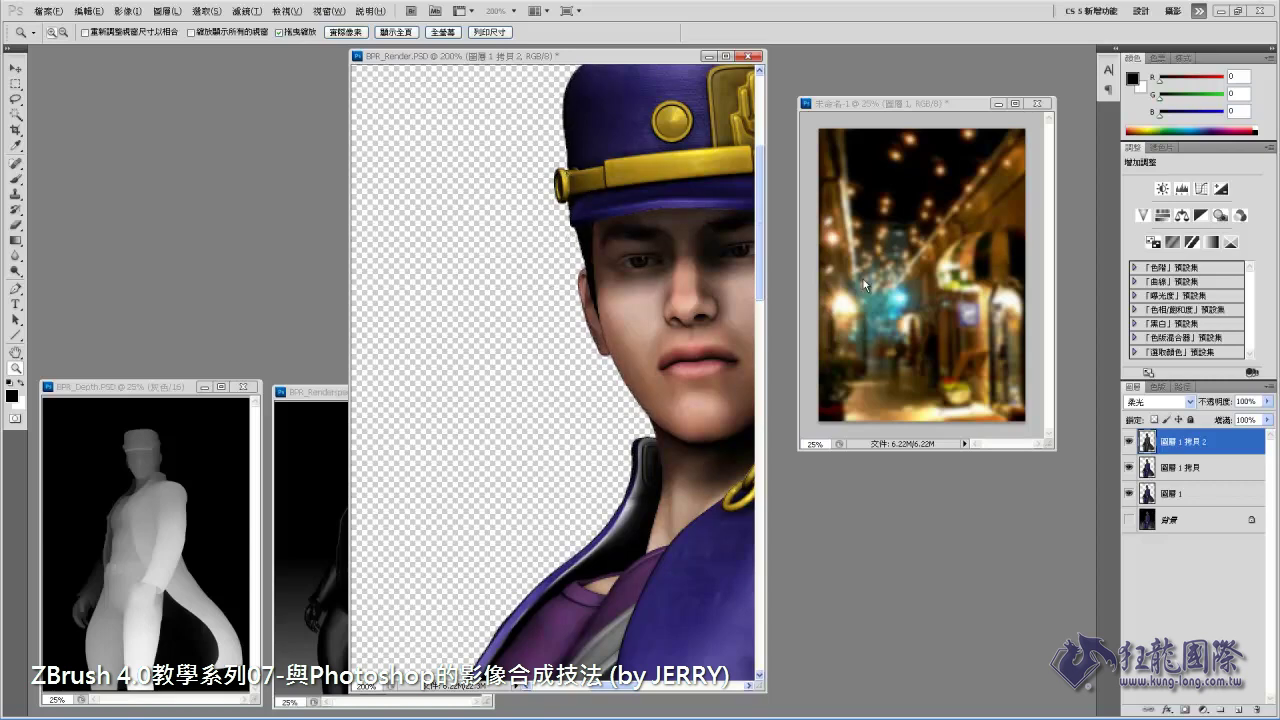
{"action": "left_click", "coordinate": [1166, 494]}
Merge the three figure layers into one and view the figure from cap to knees.
{"action": "left_click", "coordinate": [1168, 468], "text": "shift"}
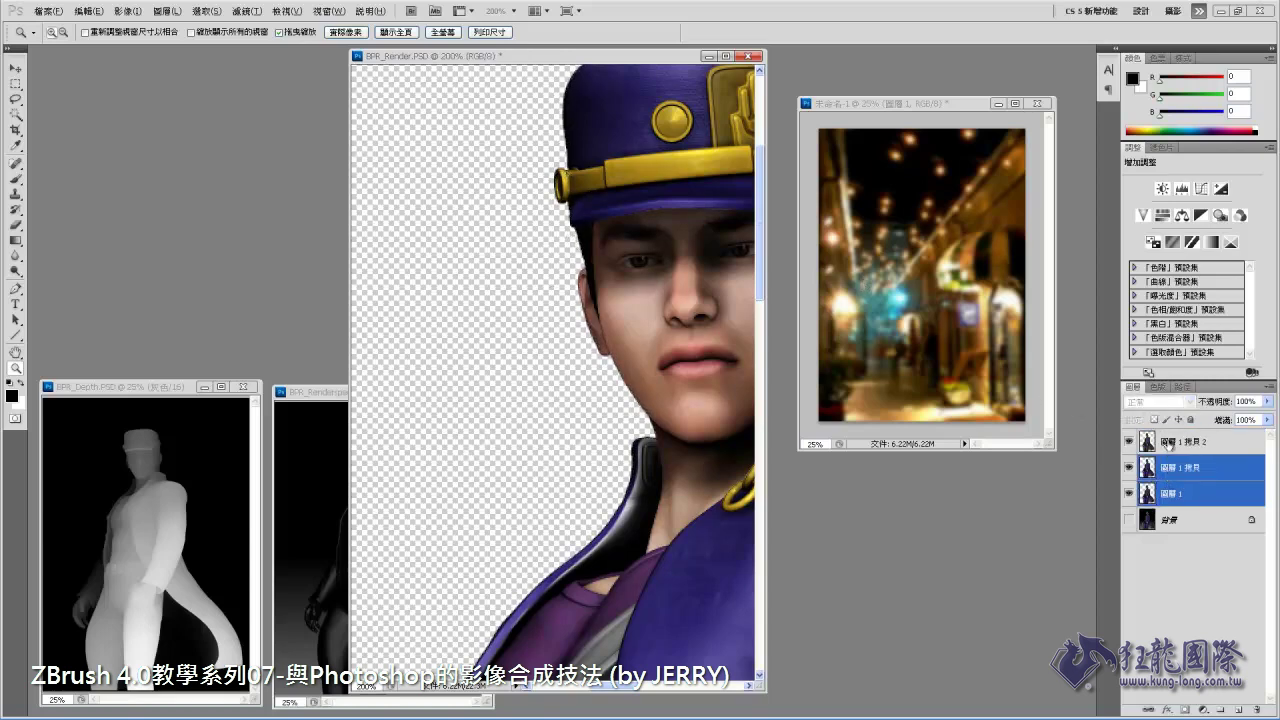
{"action": "left_click", "coordinate": [1168, 442], "text": "shift"}
{"action": "key", "text": "ctrl+e"}
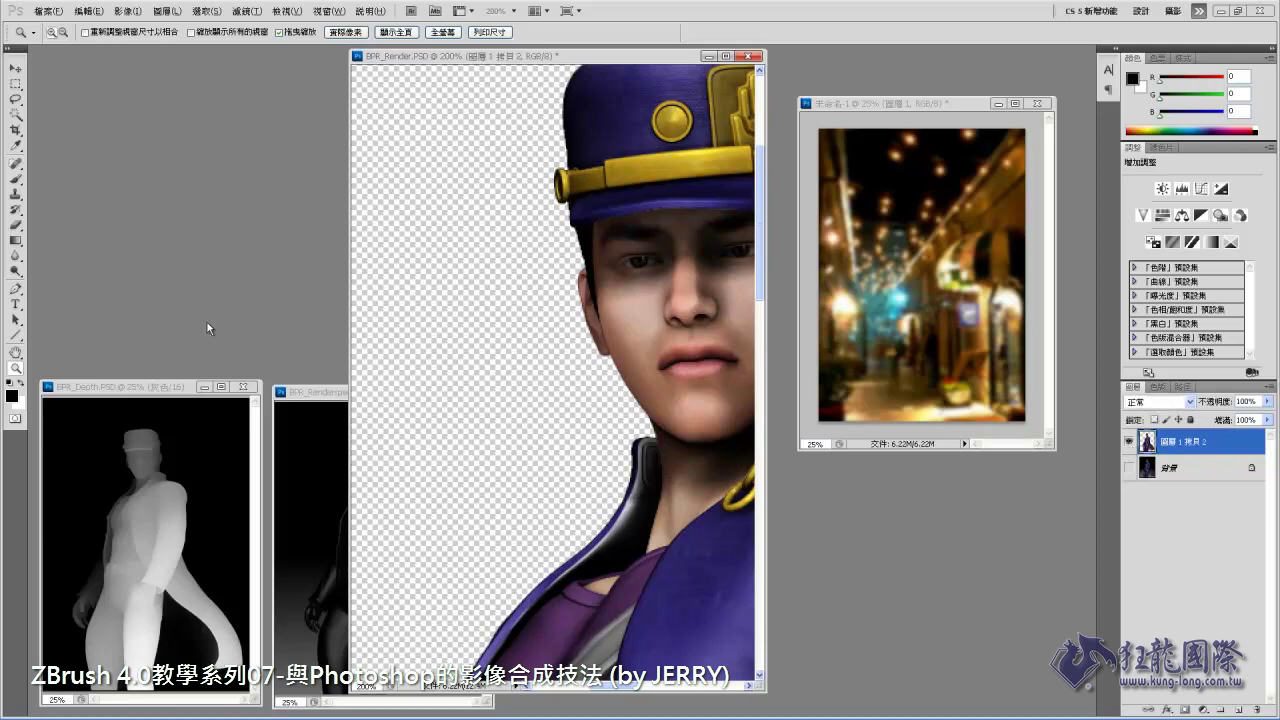
{"action": "left_click", "coordinate": [512, 385], "text": "alt"}
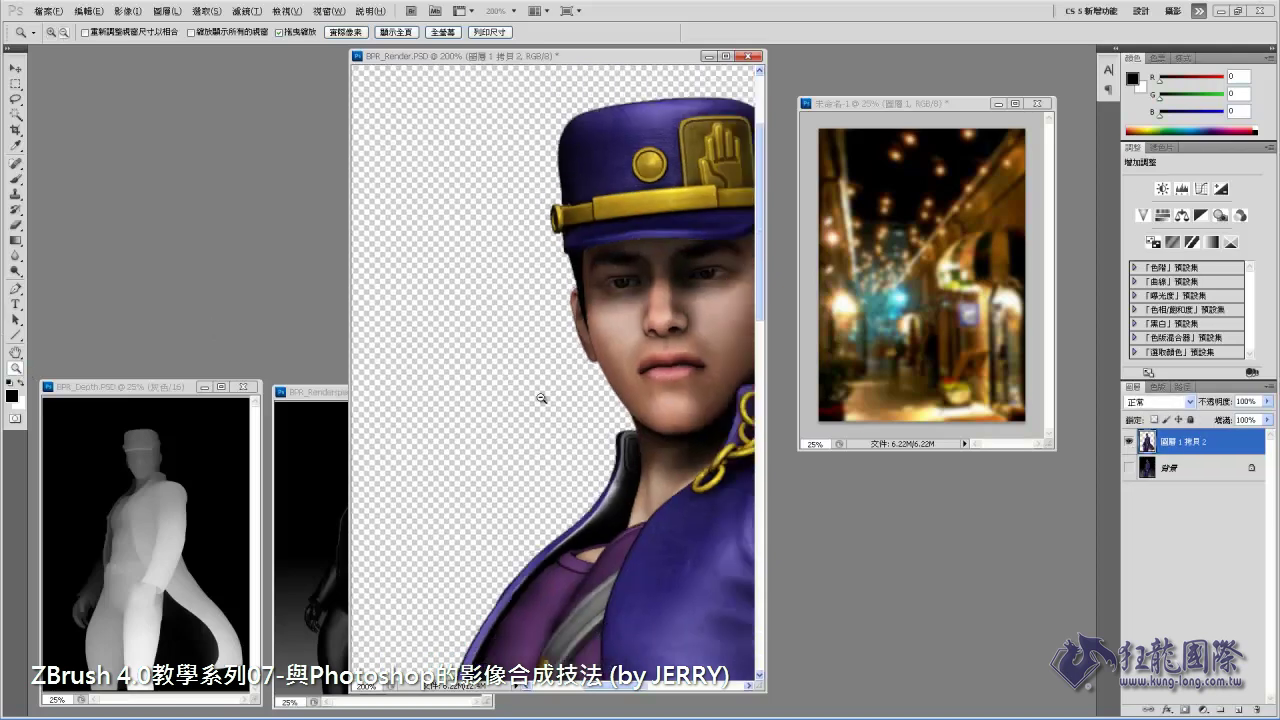
{"action": "left_click", "coordinate": [533, 422], "text": "alt"}
{"action": "left_click", "coordinate": [518, 235], "text": "alt"}
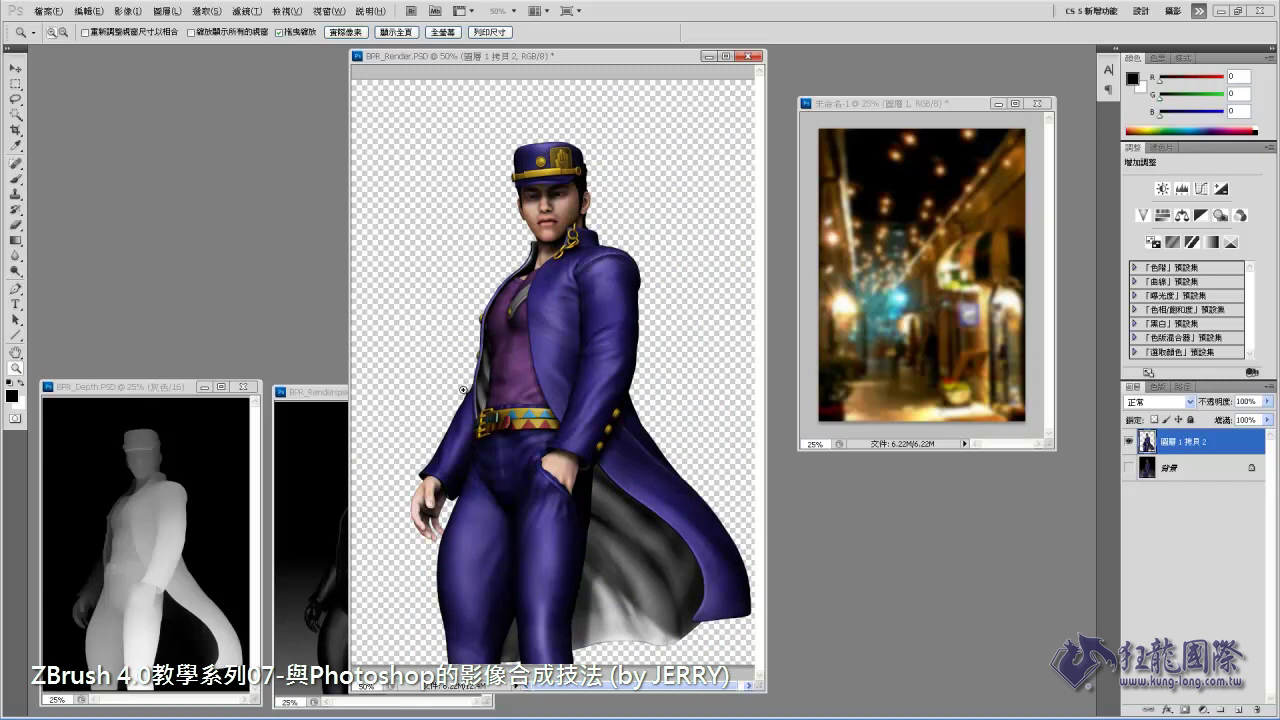
Copy the whole night street photo into BPR_Render and place it below the character layer.
{"action": "left_click", "coordinate": [309, 399]}
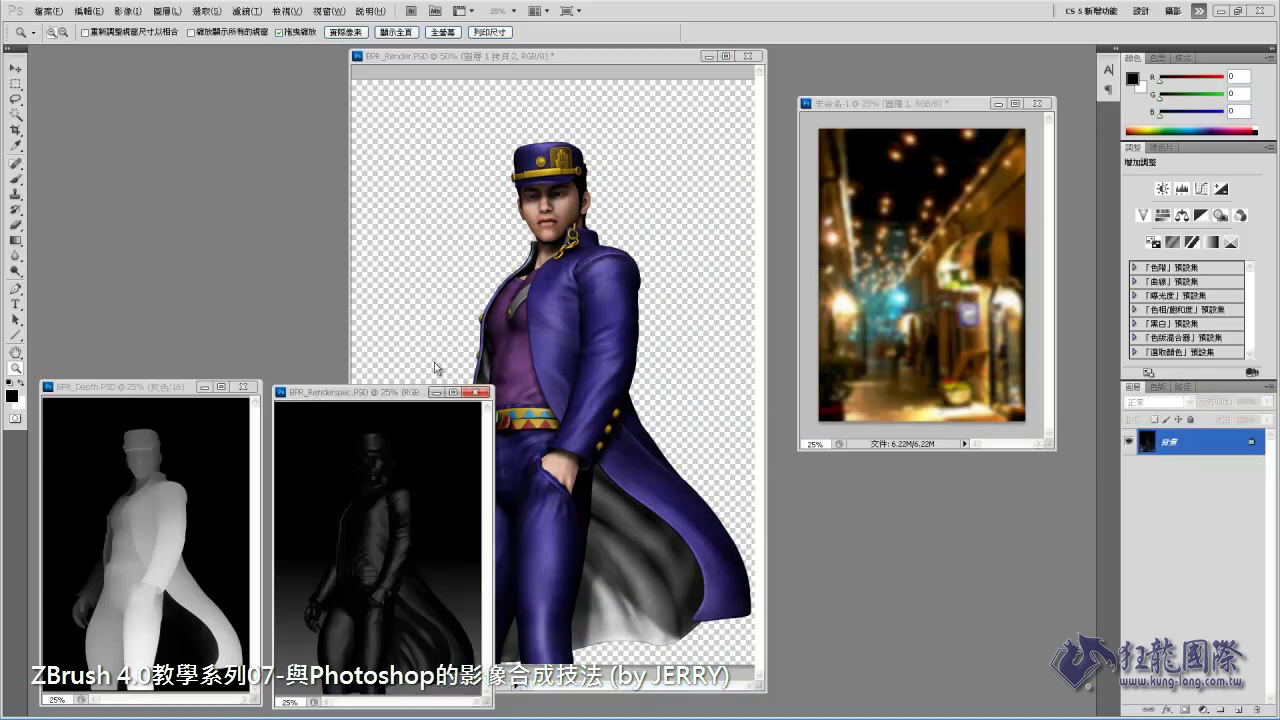
{"action": "left_click", "coordinate": [557, 55]}
{"action": "left_click", "coordinate": [899, 110]}
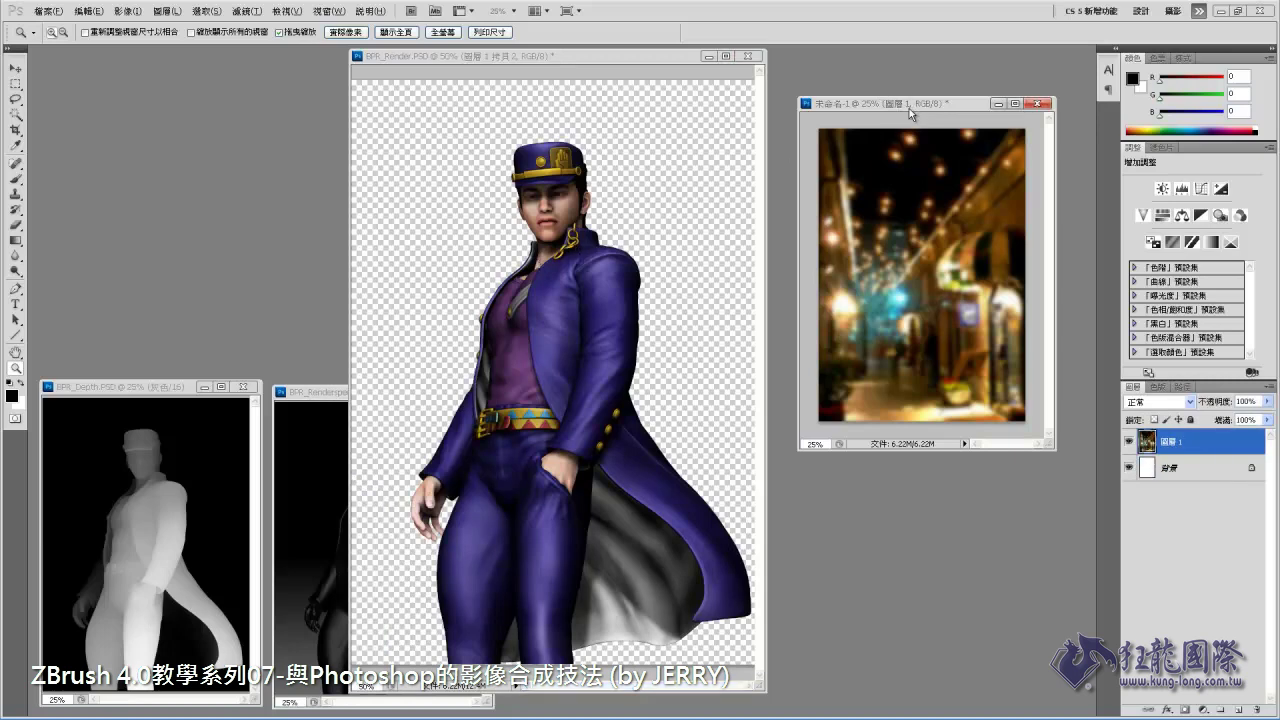
{"action": "key", "text": "ctrl+a"}
{"action": "left_click", "coordinate": [636, 74]}
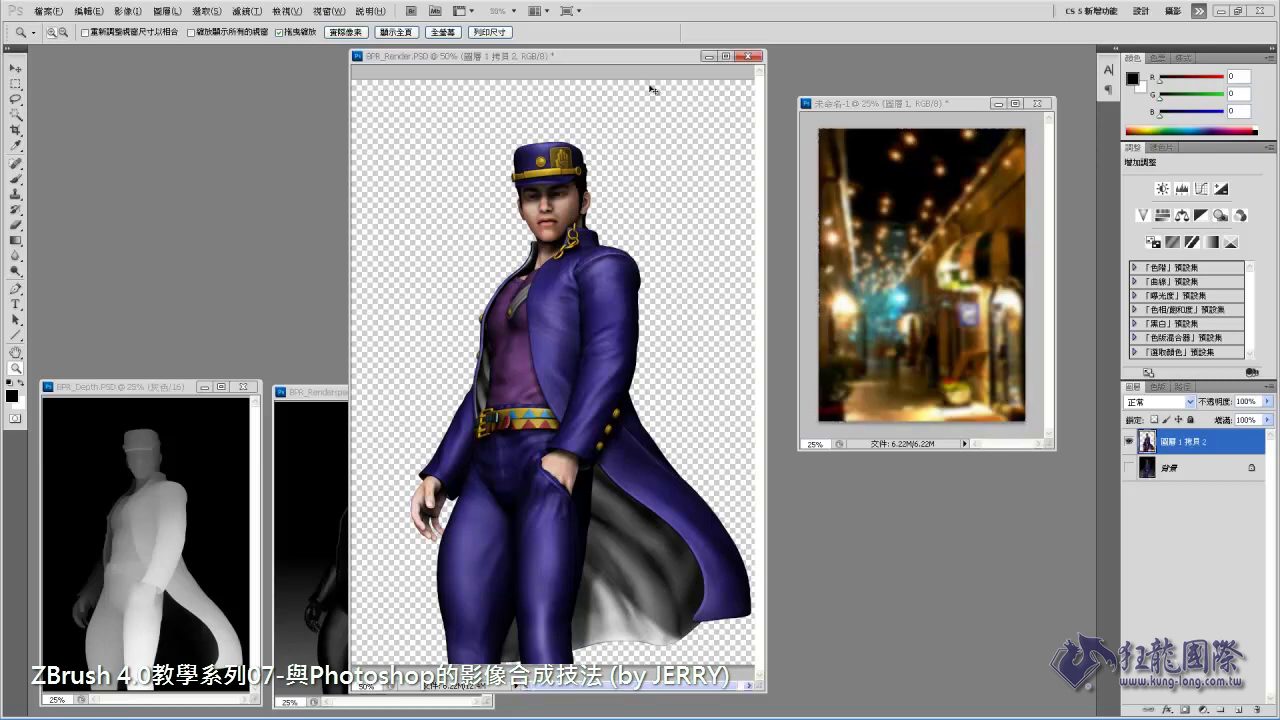
{"action": "key", "text": "ctrl+v"}
{"action": "mouse_move", "coordinate": [1205, 445]}
{"action": "left_mouse_down"}
{"action": "mouse_move", "coordinate": [1213, 479]}
{"action": "mouse_move", "coordinate": [1197, 486]}
{"action": "left_mouse_up"}
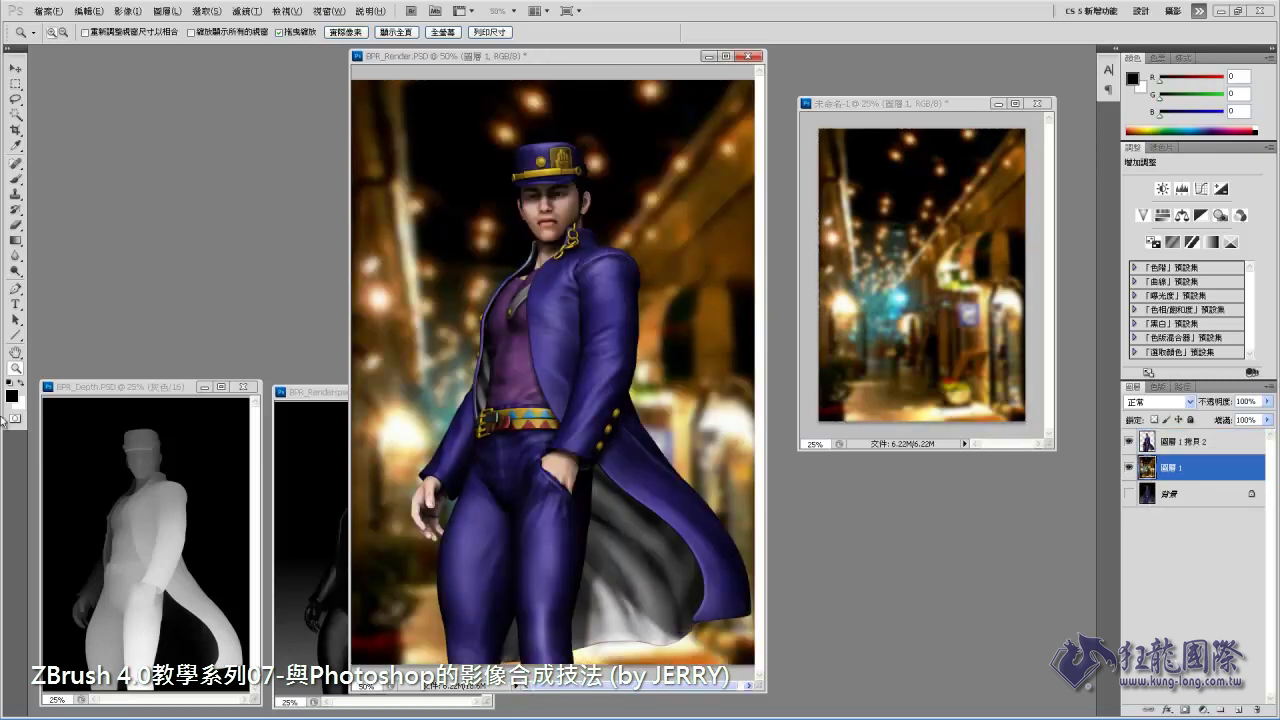
{"action": "left_click", "coordinate": [489, 379], "text": "alt"}
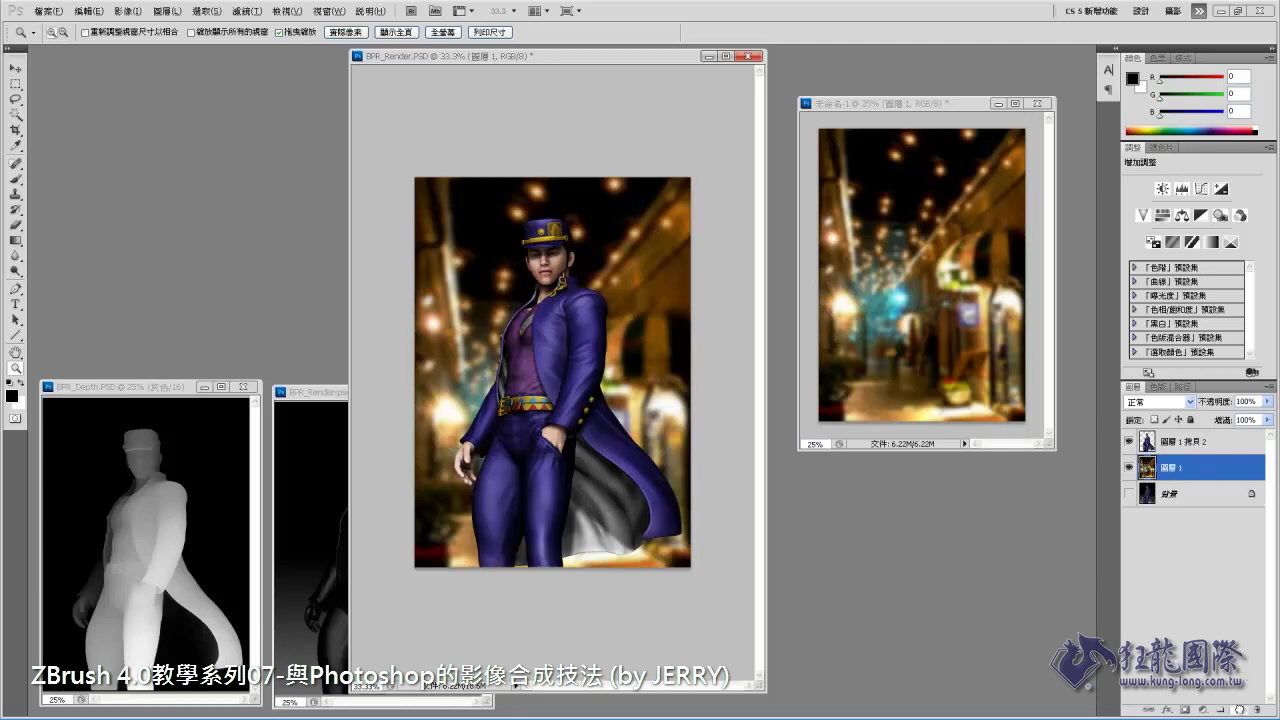
Duplicate the street layer, set the copy to Screen (濾色), and merge both into one layer.
{"action": "left_click", "coordinate": [1238, 710]}
{"action": "left_click", "coordinate": [1190, 401]}
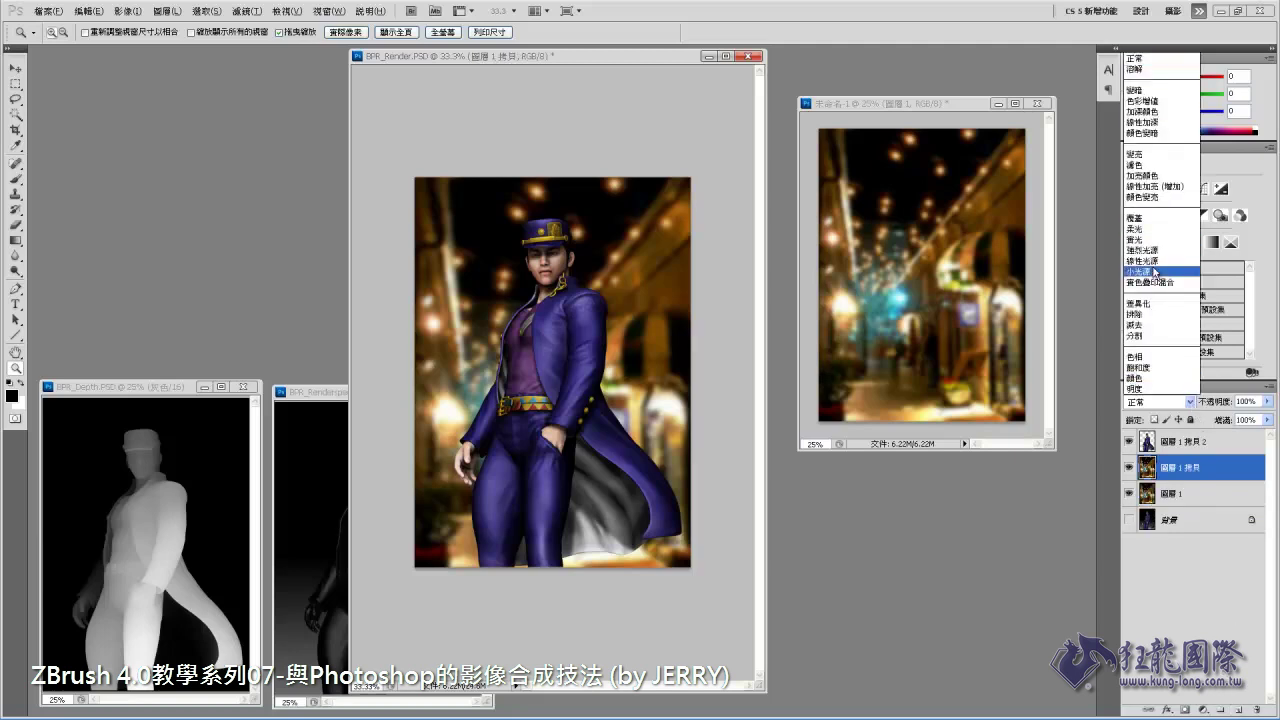
{"action": "left_click", "coordinate": [1140, 165]}
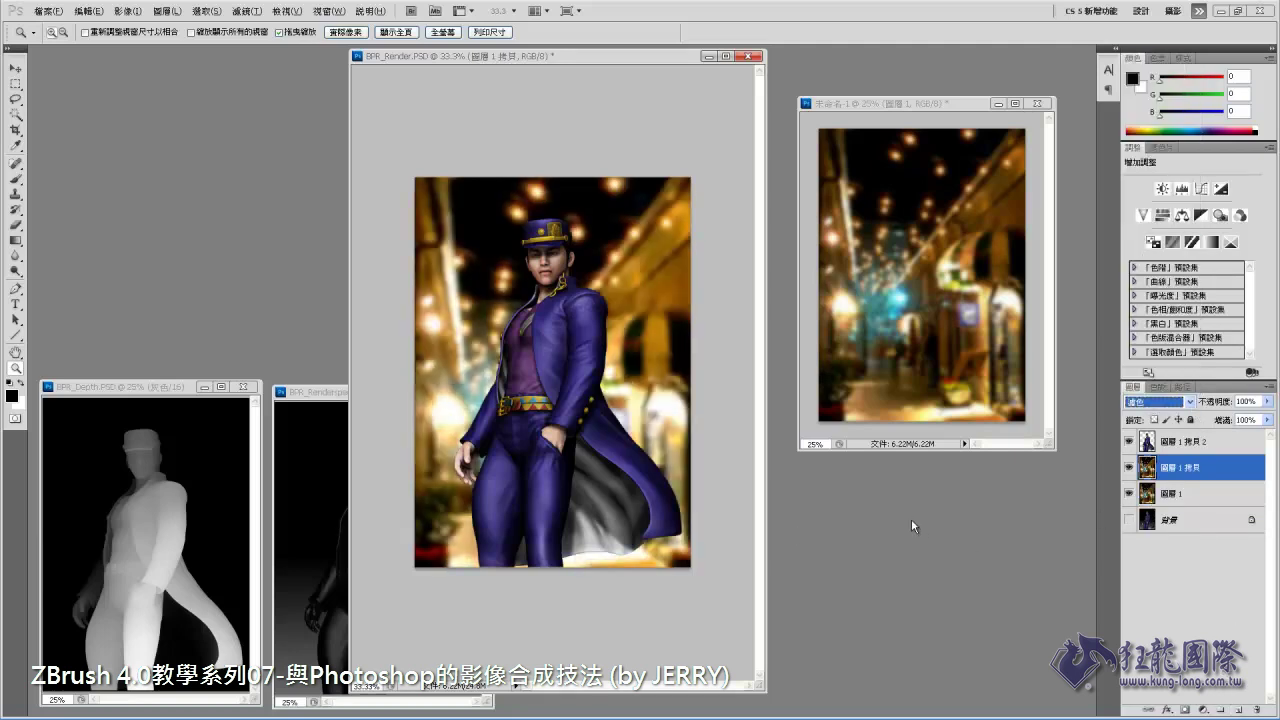
{"action": "left_click", "coordinate": [1196, 494], "text": "shift"}
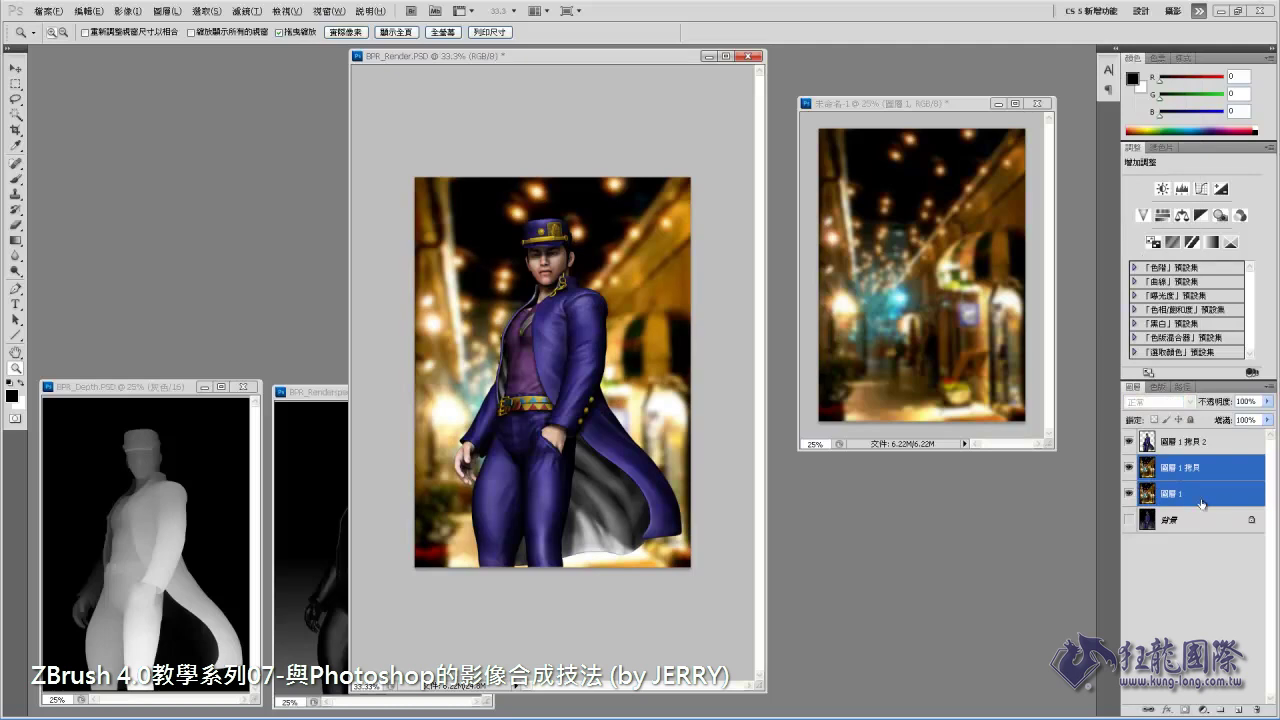
{"action": "key", "text": "ctrl+e"}
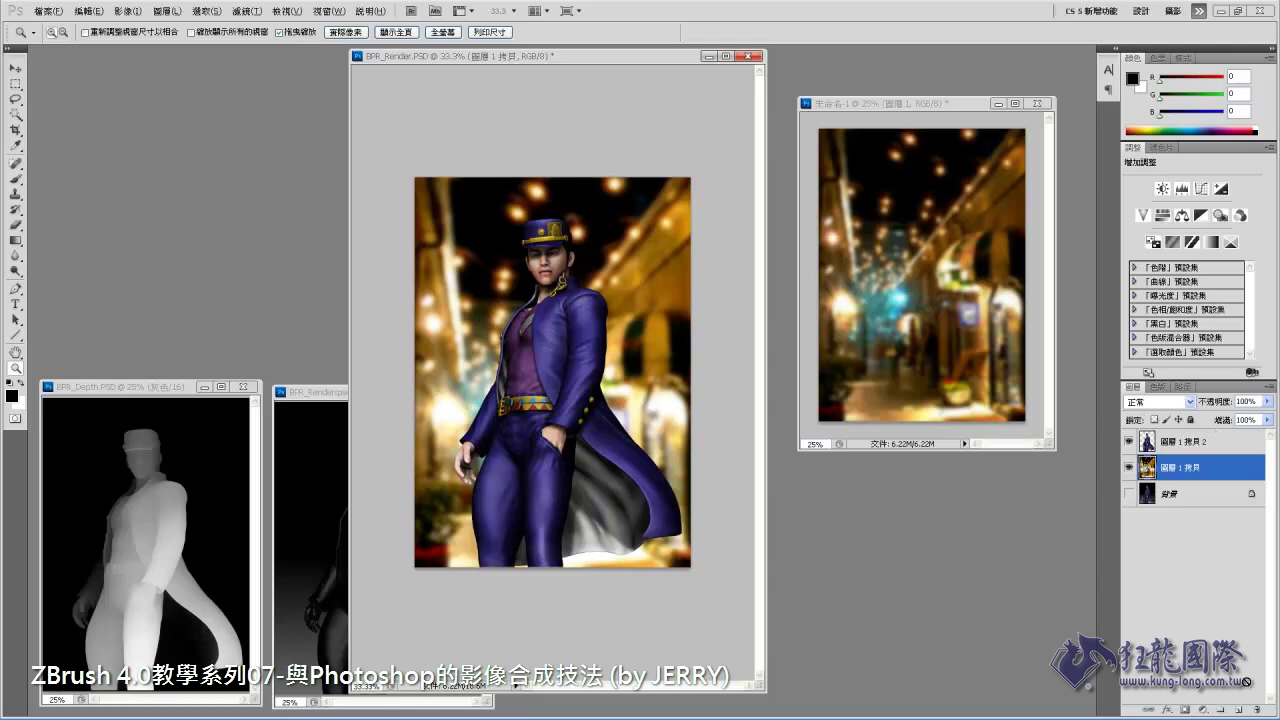
Duplicate the street layer, move the copy to the top, and apply a 69-pixel Gaussian Blur.
{"action": "left_click_drag", "start_coordinate": [1218, 476], "coordinate": [1237, 710]}
{"action": "left_click_drag", "start_coordinate": [1194, 468], "coordinate": [1176, 444]}
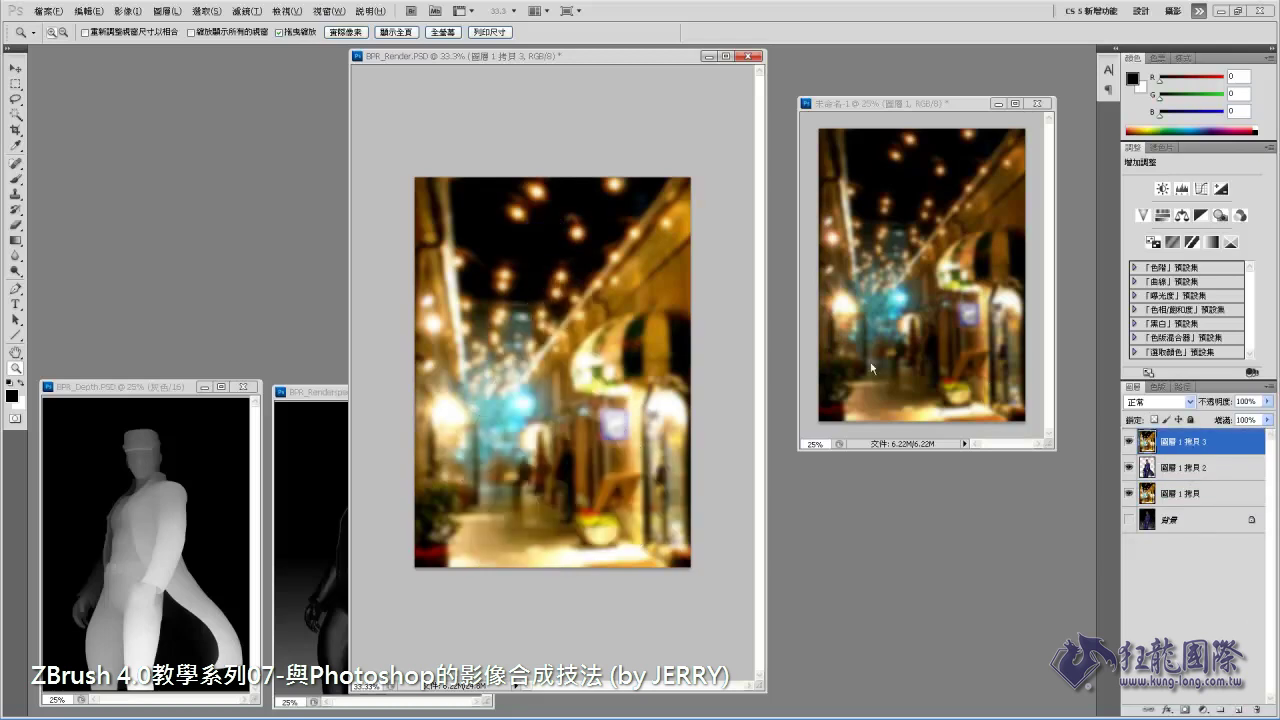
{"action": "left_click", "coordinate": [246, 11]}
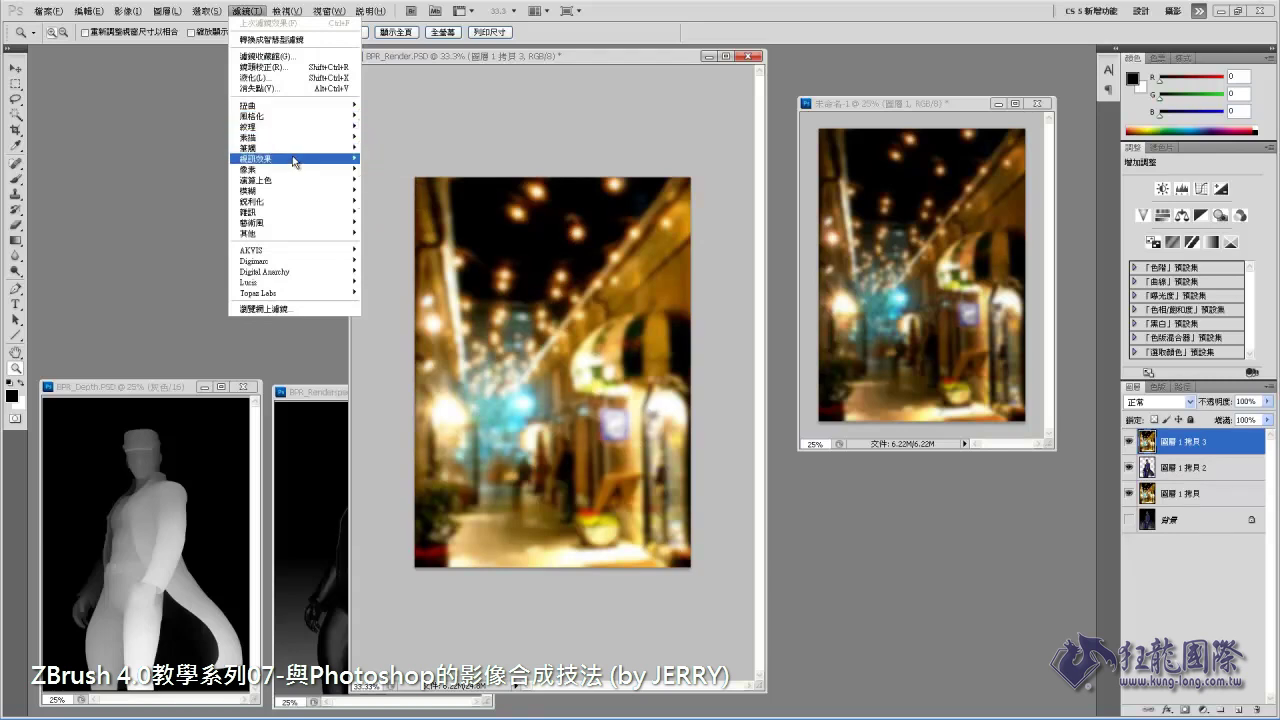
{"action": "mouse_move", "coordinate": [260, 190]}
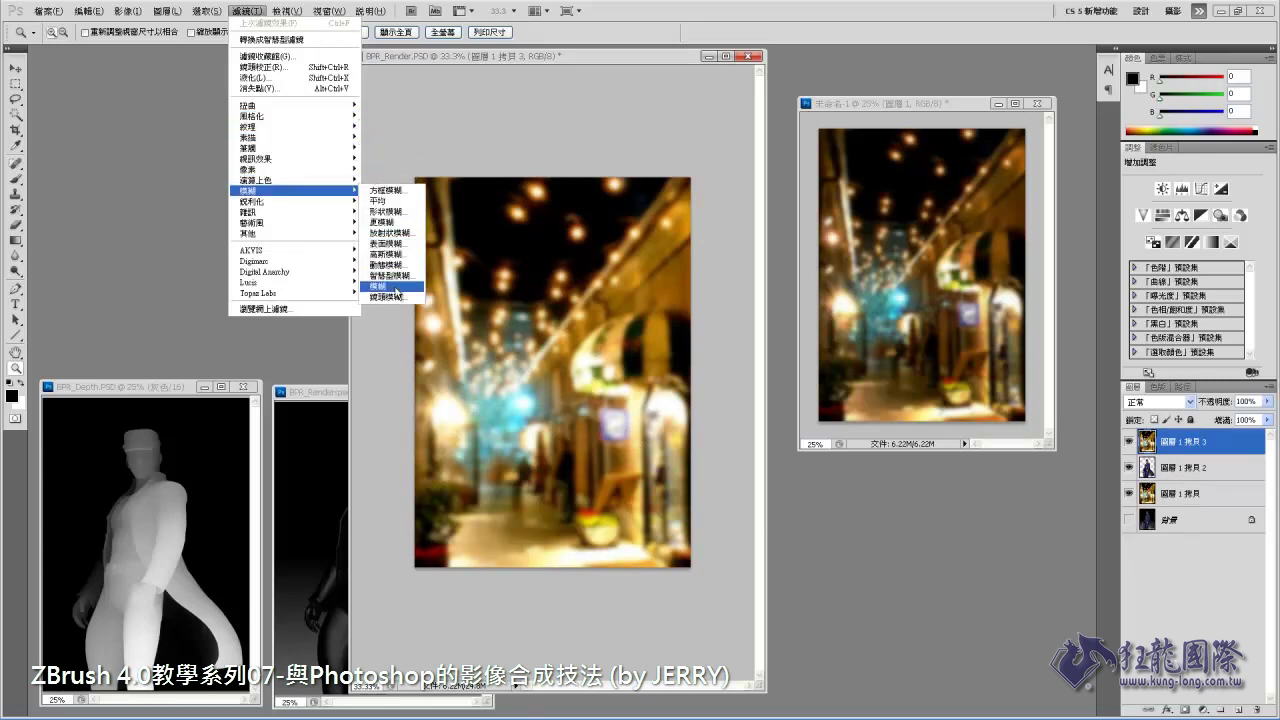
{"action": "left_click", "coordinate": [410, 254]}
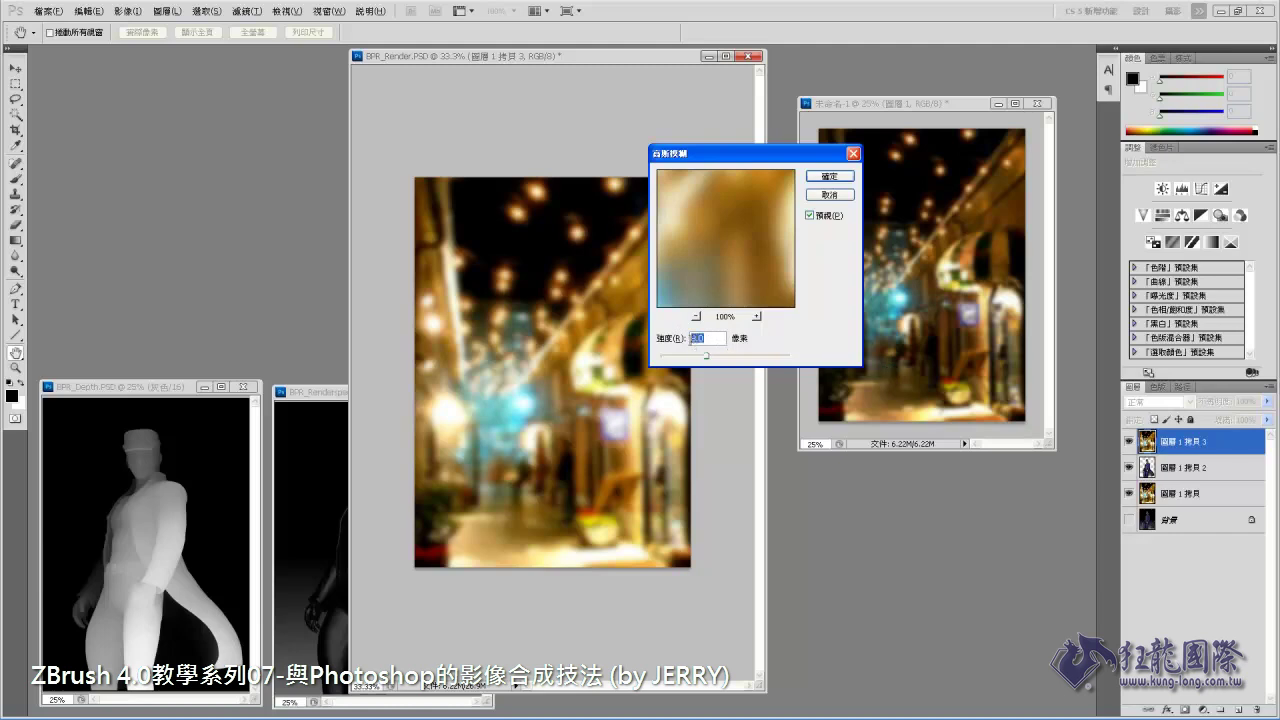
{"action": "type", "text": "69"}
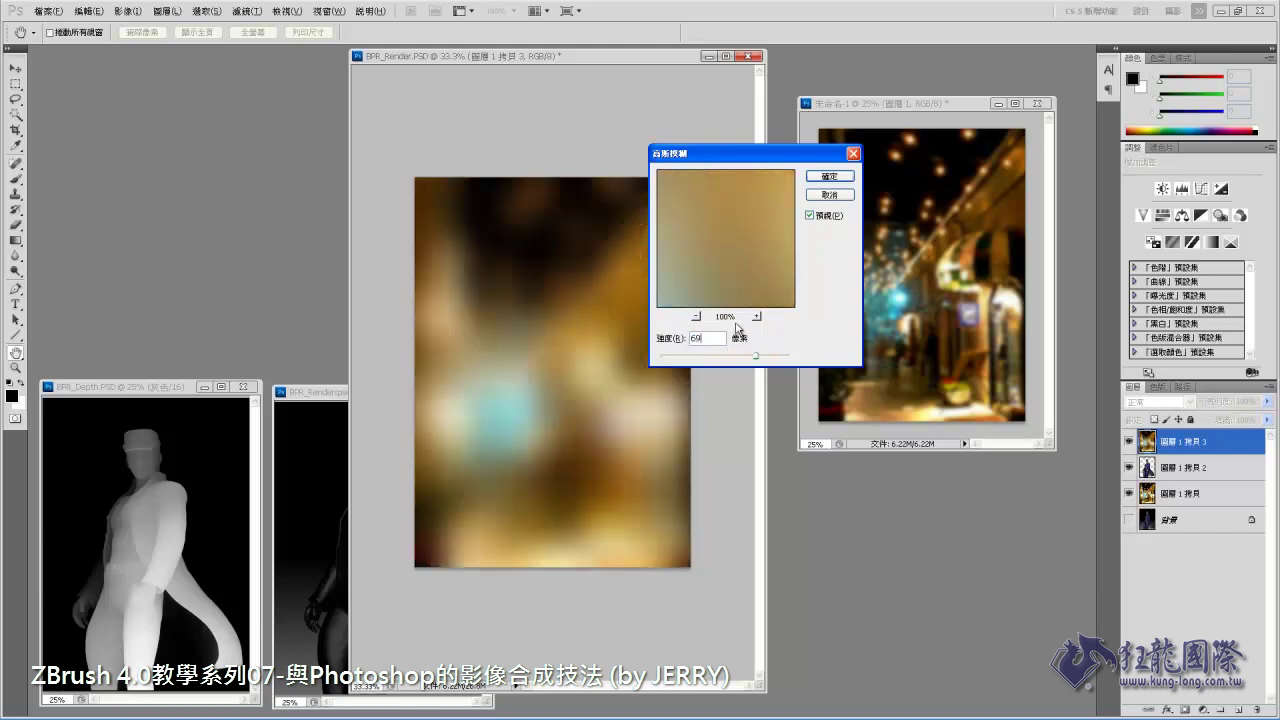
{"action": "left_click", "coordinate": [829, 176]}
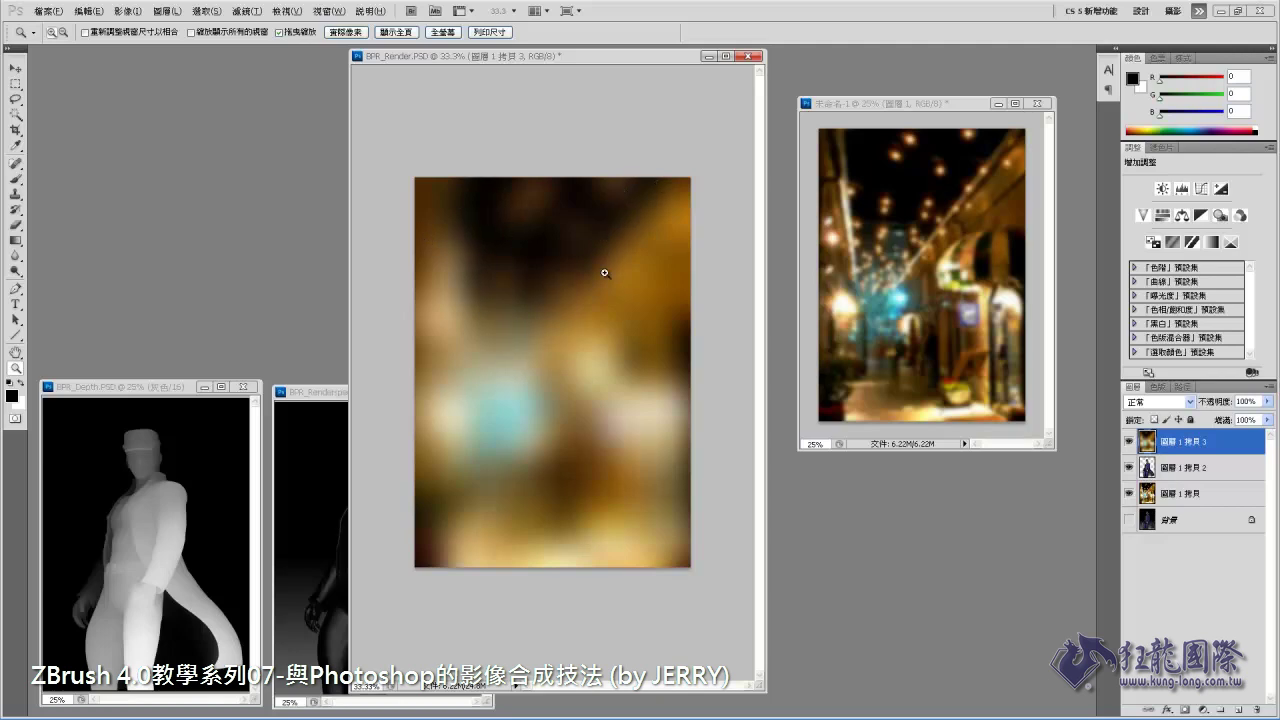
{"action": "left_click", "coordinate": [572, 317], "text": "alt"}
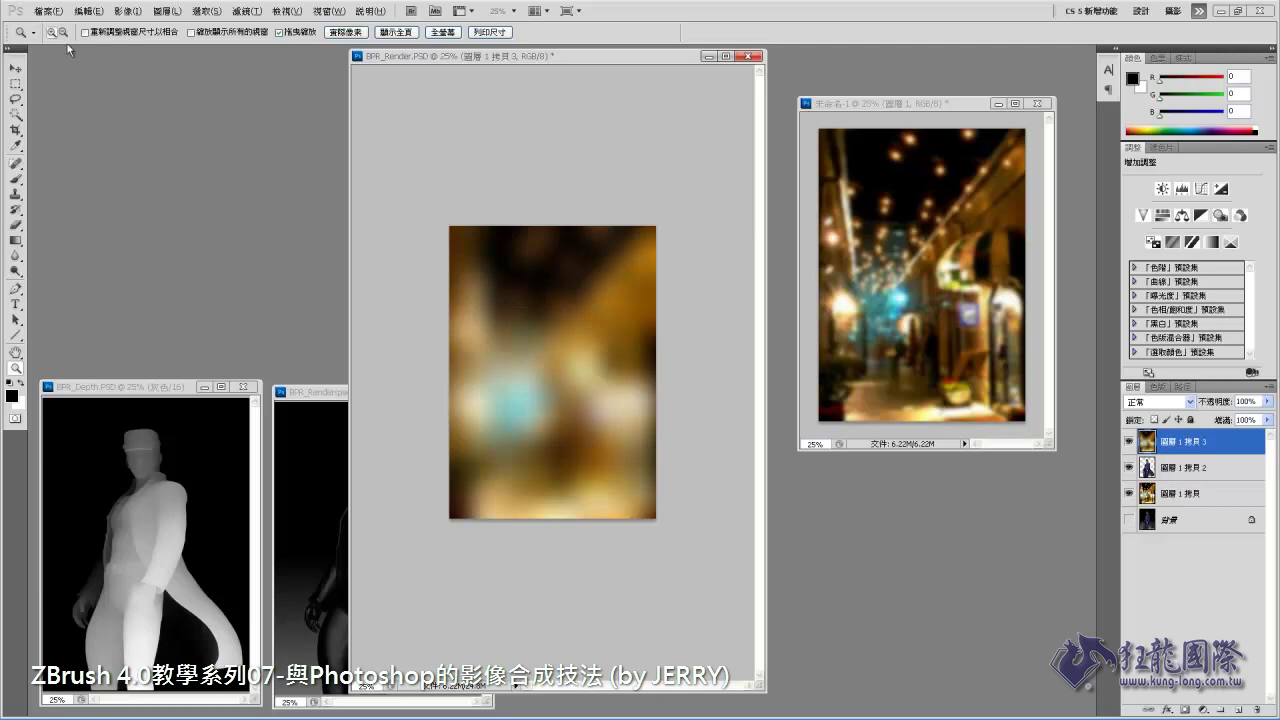
{"action": "left_click", "coordinate": [88, 11]}
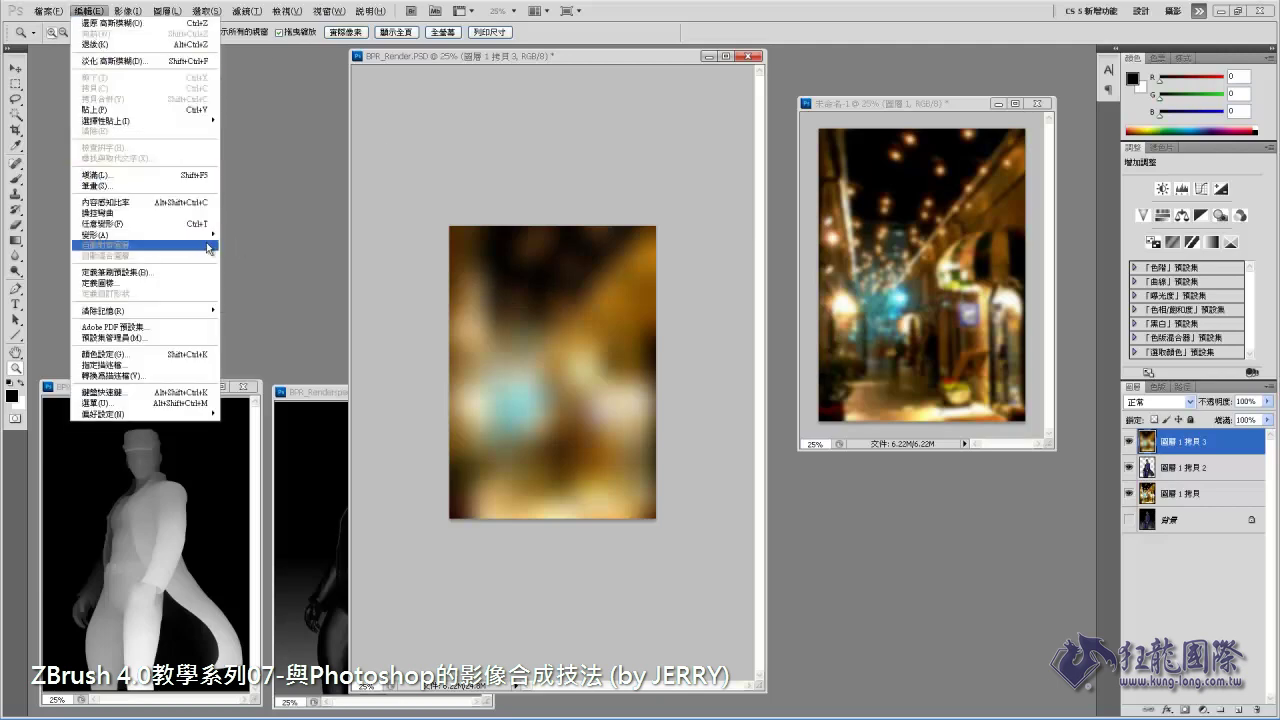
{"action": "mouse_move", "coordinate": [140, 234]}
{"action": "left_click", "coordinate": [260, 251]}
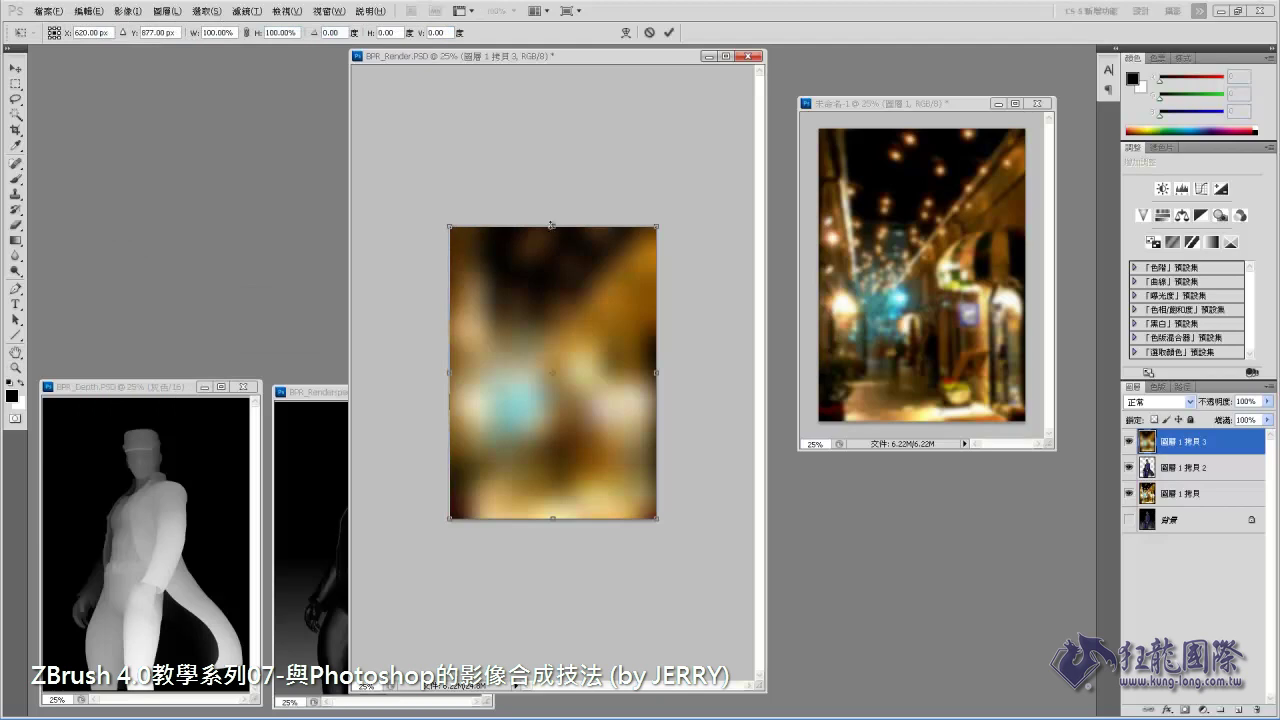
{"action": "left_click_drag", "start_coordinate": [551, 224], "coordinate": [553, 71]}
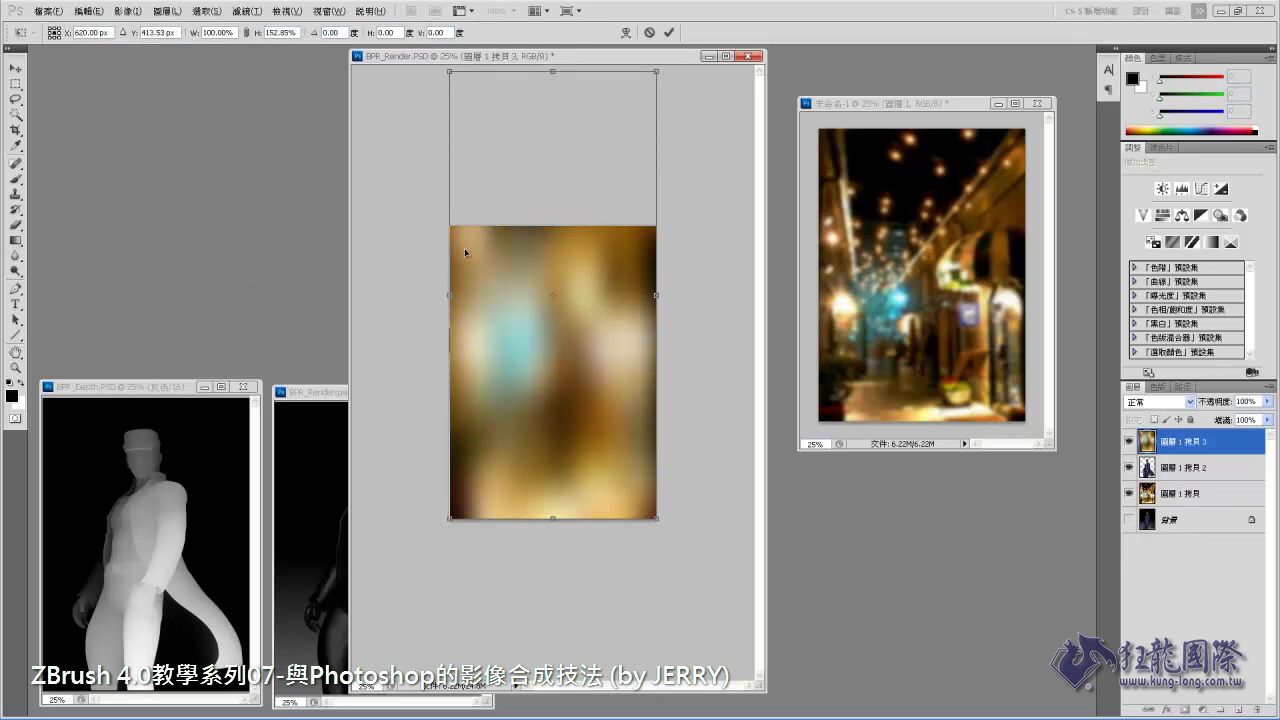
{"action": "left_click_drag", "start_coordinate": [446, 297], "coordinate": [415, 295]}
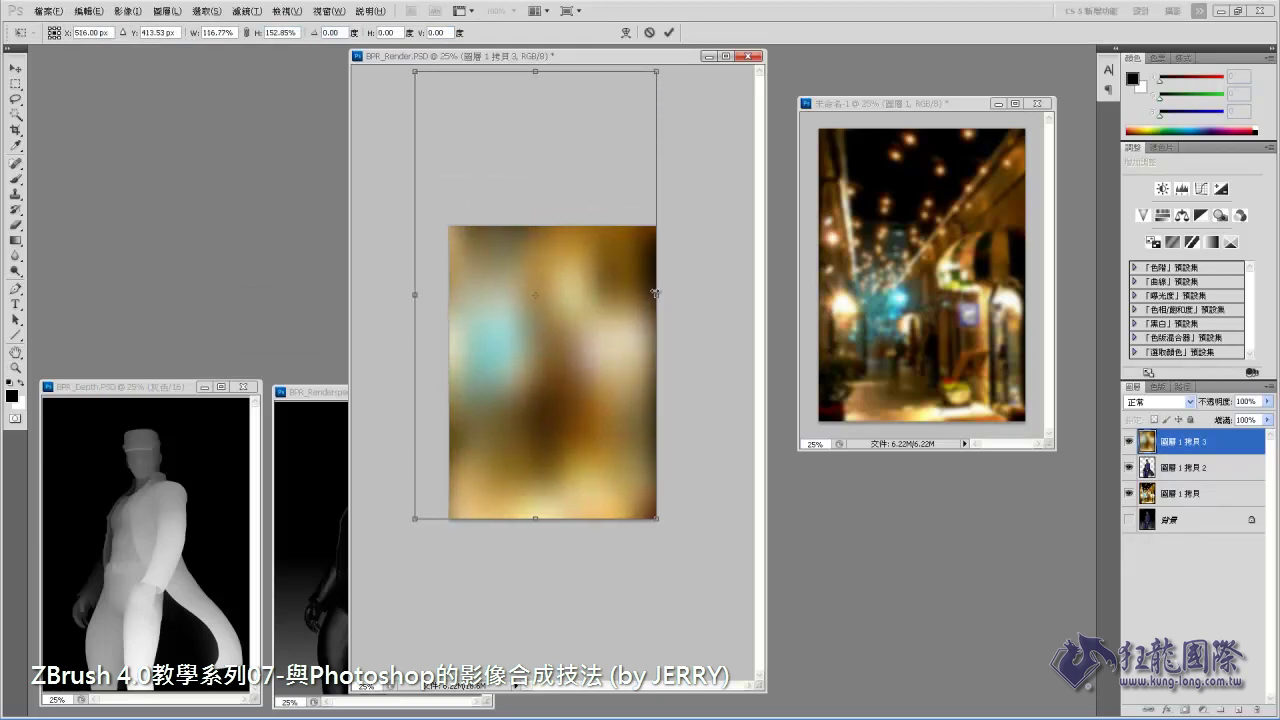
{"action": "left_click_drag", "start_coordinate": [655, 293], "coordinate": [696, 294]}
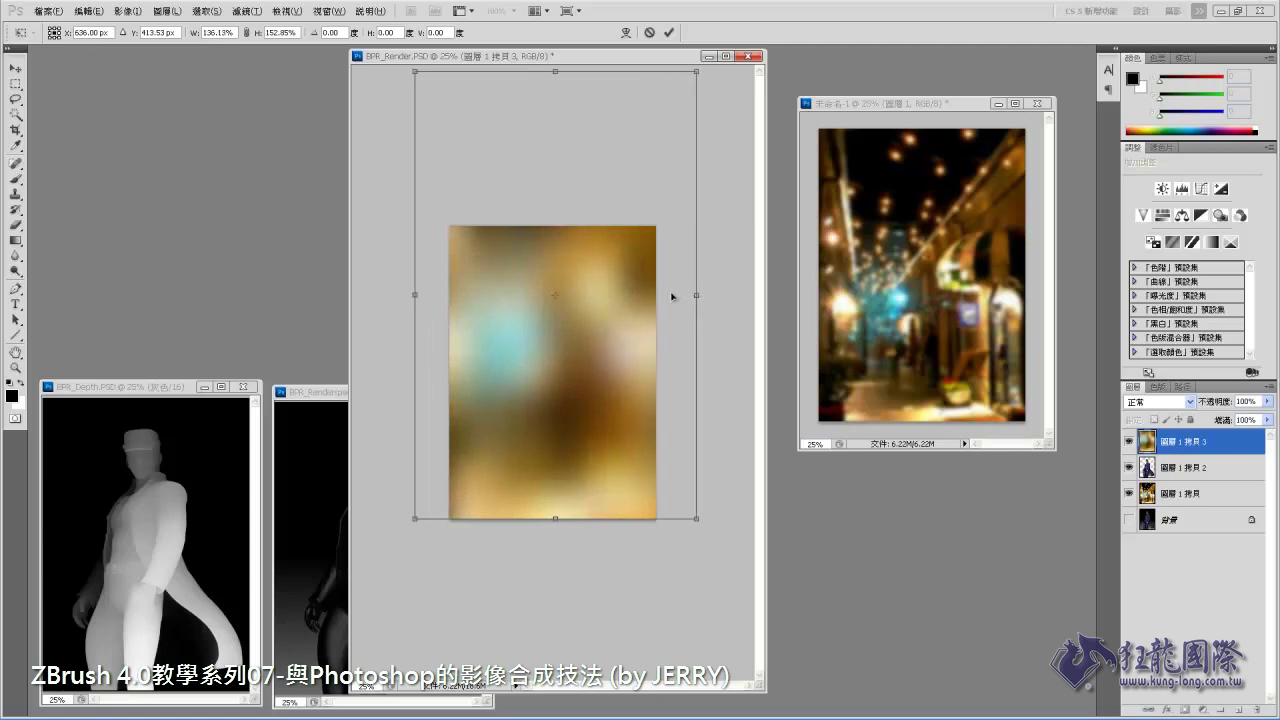
{"action": "key", "text": "Escape"}
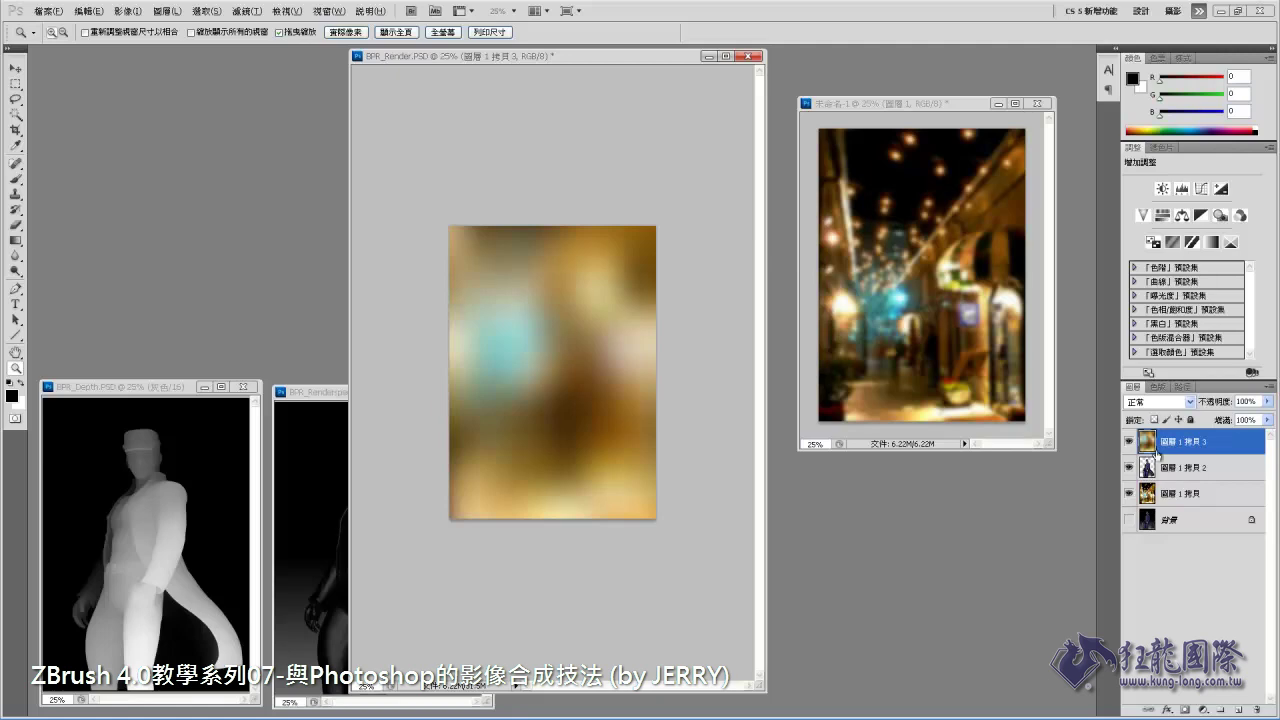
{"action": "left_click", "coordinate": [1170, 467]}
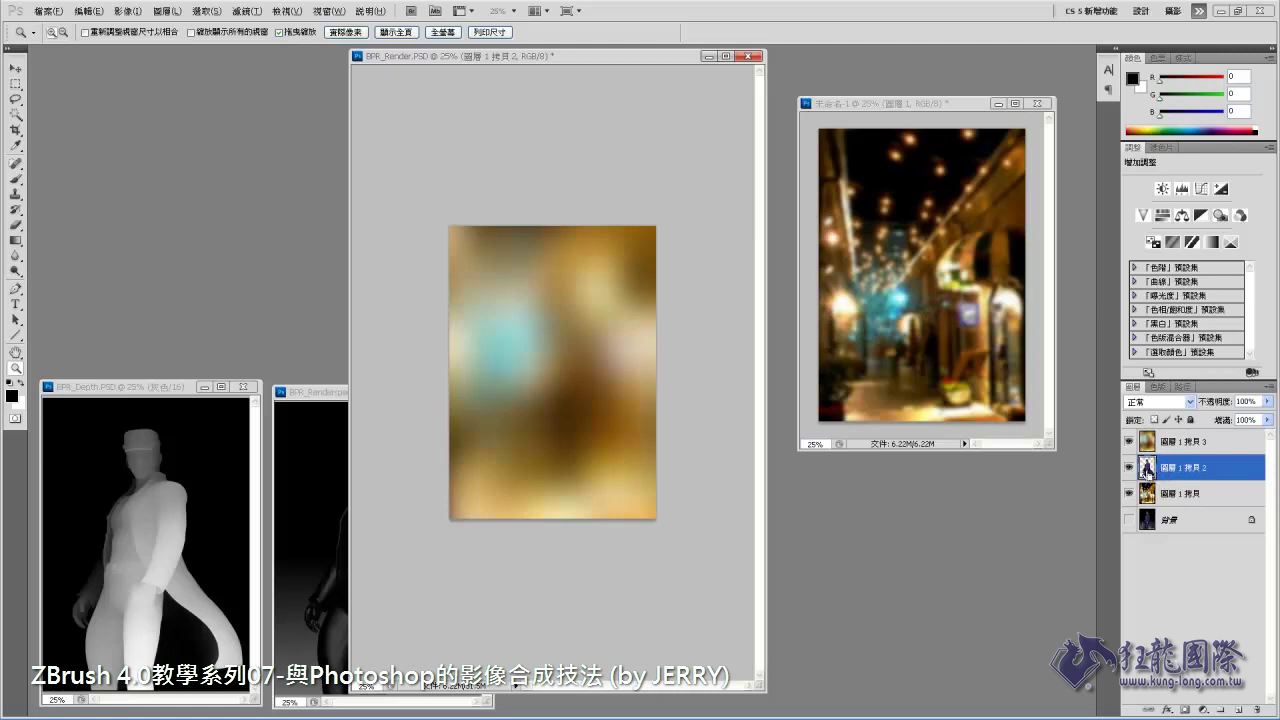
Delete the blurred street copy everywhere outside the character's silhouette.
{"action": "left_click", "coordinate": [1147, 467], "text": "ctrl"}
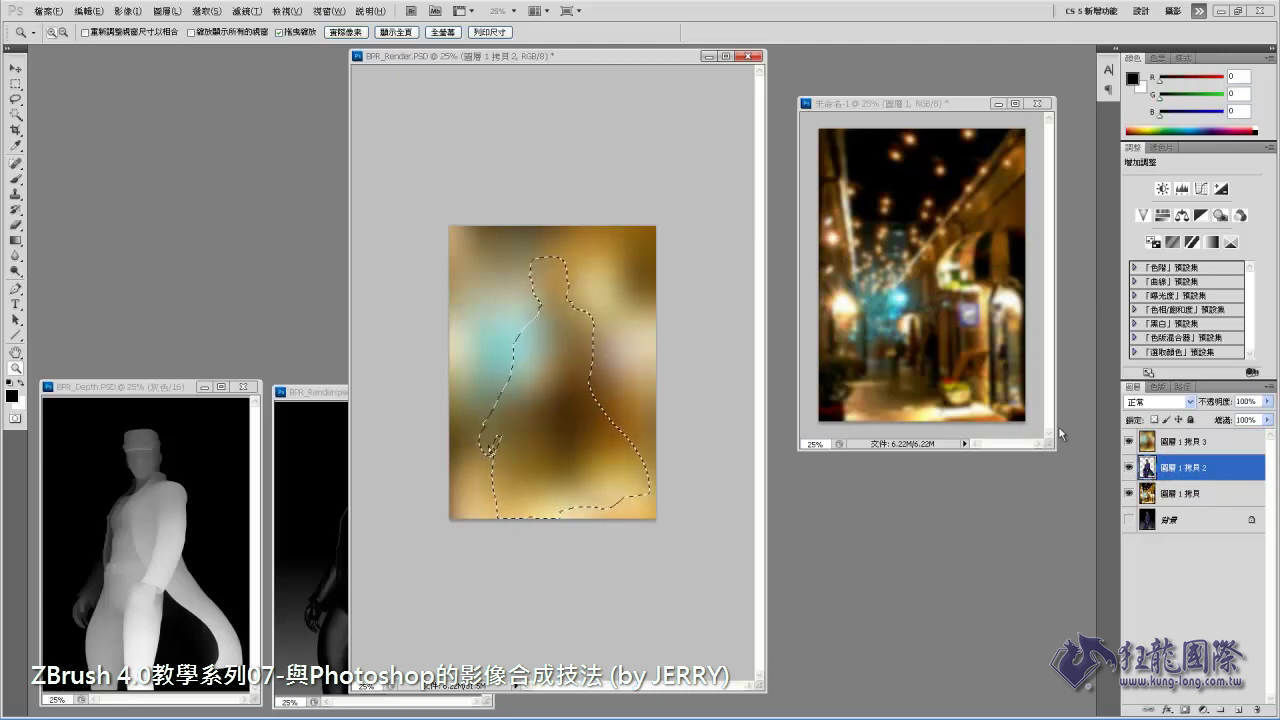
{"action": "key", "text": "alt+bracketright"}
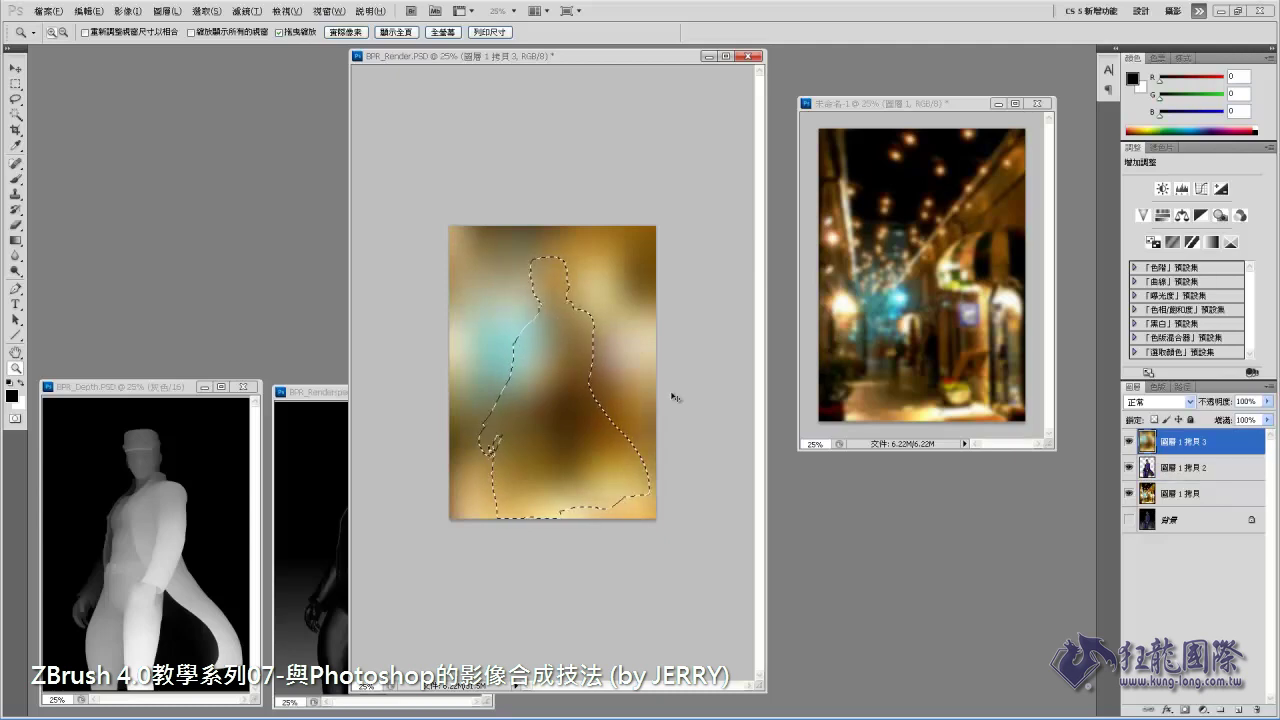
{"action": "key", "text": "ctrl+shift+i"}
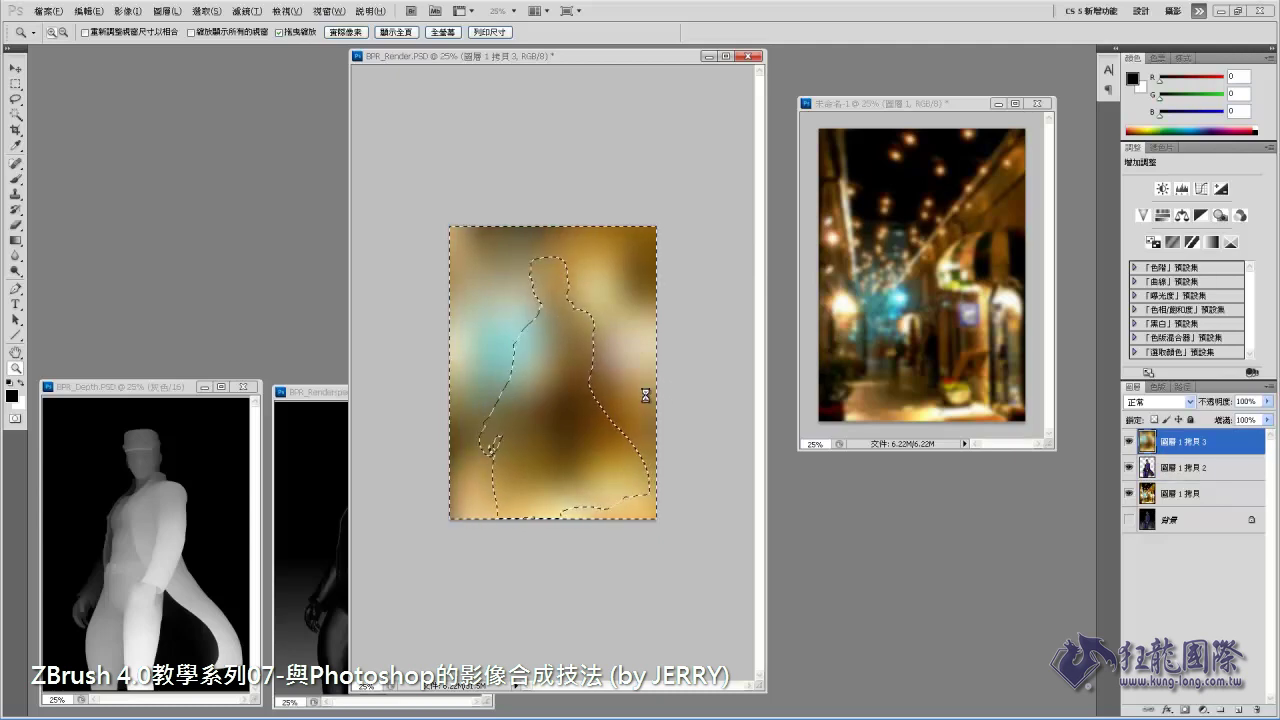
{"action": "key", "text": "Delete"}
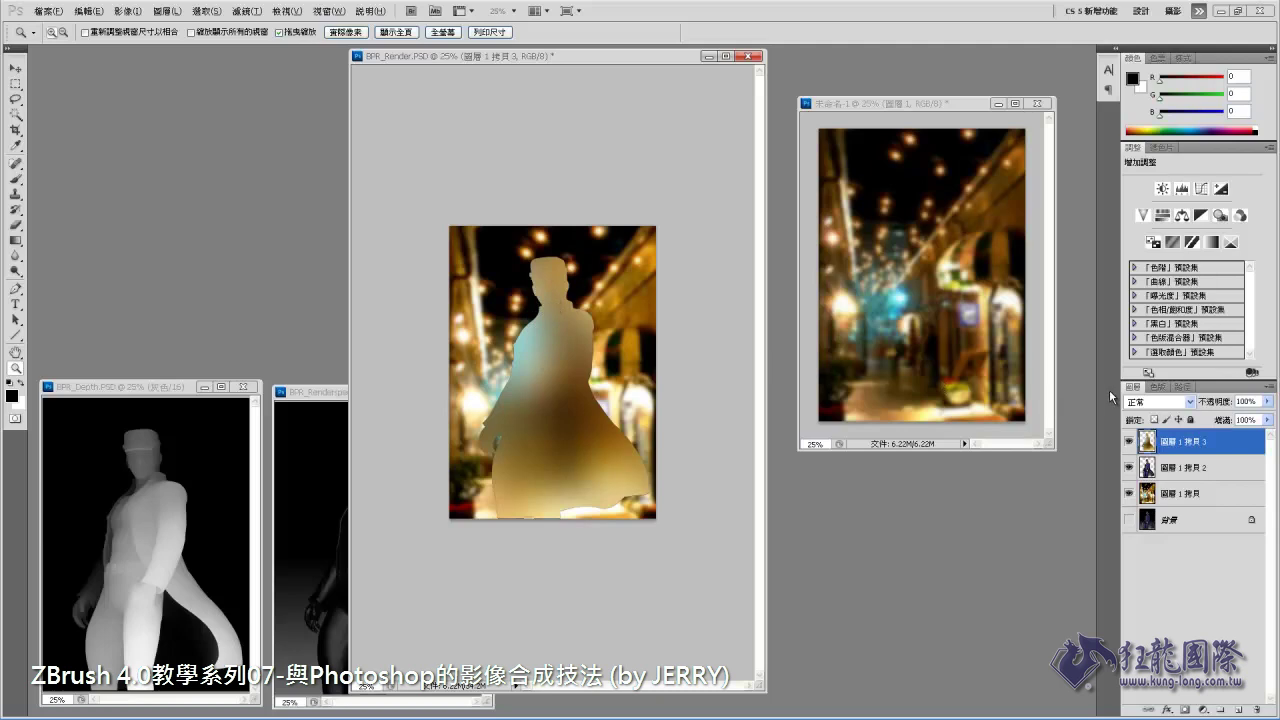
Set the trimmed blur layer's blend mode to Soft Light (柔光) and view at 50%.
{"action": "left_click", "coordinate": [1189, 401]}
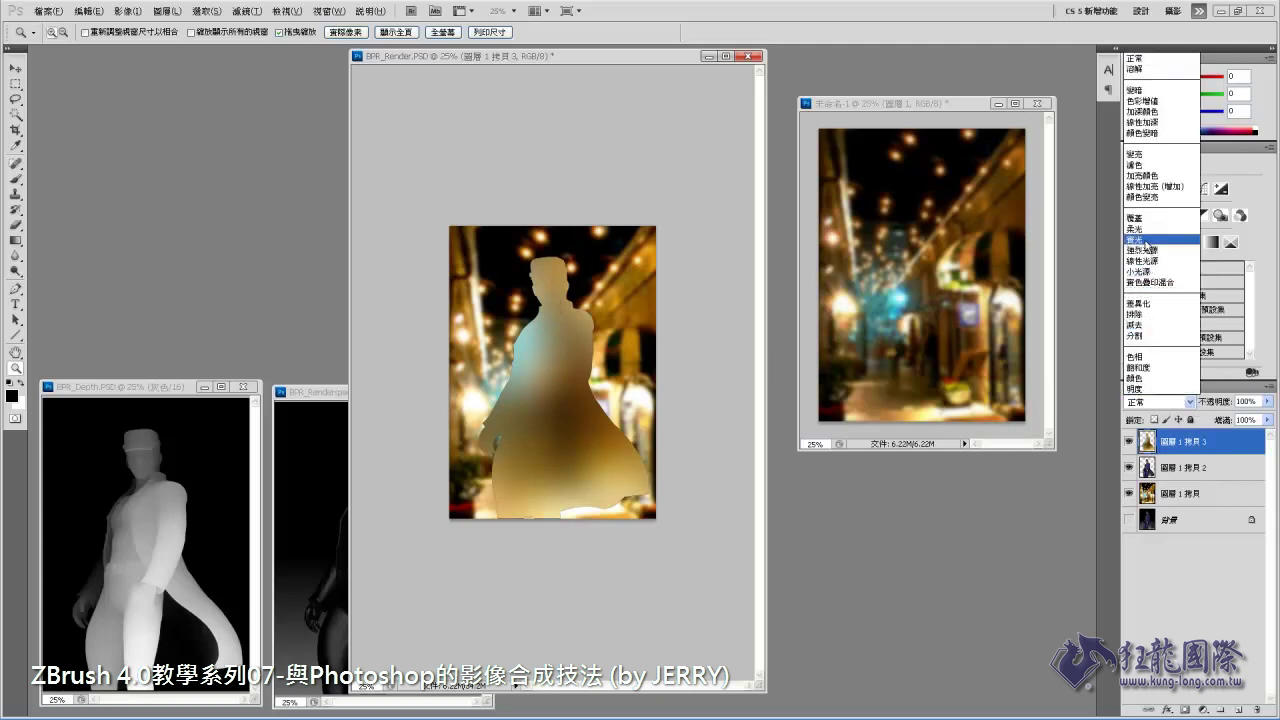
{"action": "left_click", "coordinate": [1140, 229]}
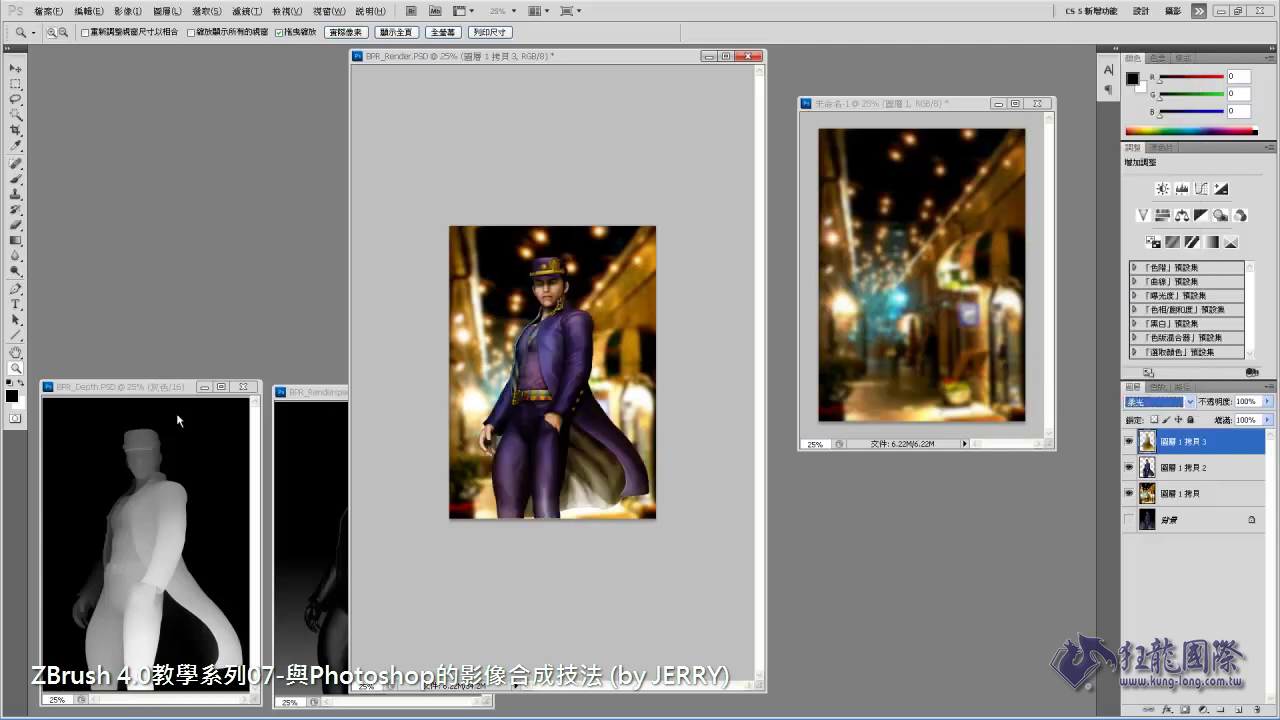
{"action": "left_click", "coordinate": [508, 412]}
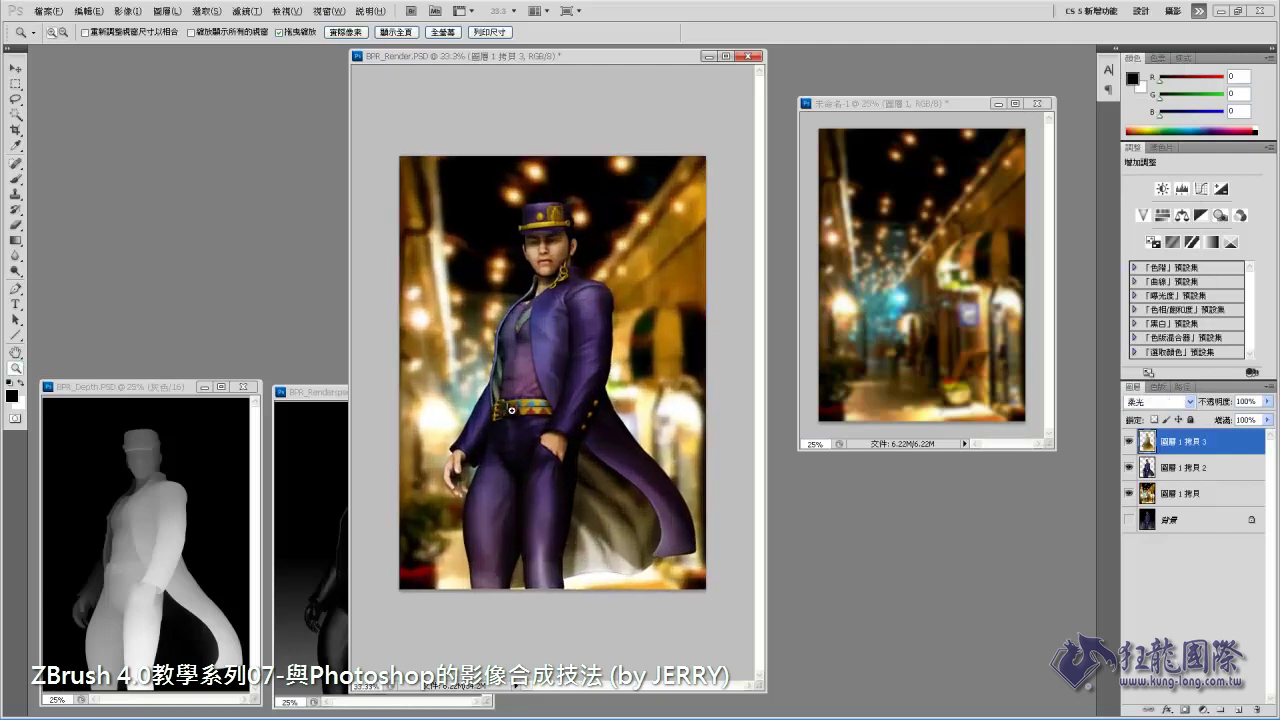
Widen the document window and test-duplicate the top character layer, then delete the duplicate.
{"action": "left_click_drag", "start_coordinate": [349, 355], "coordinate": [242, 357]}
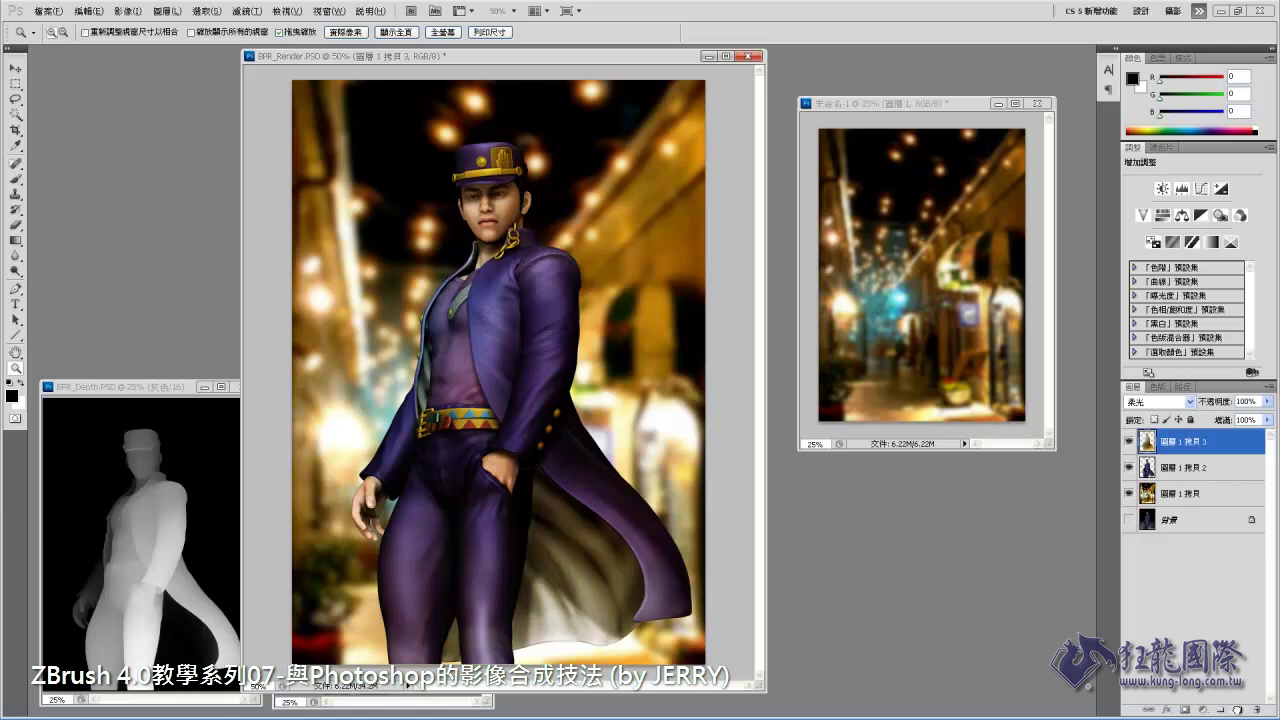
{"action": "left_click_drag", "start_coordinate": [1190, 441], "coordinate": [1240, 708]}
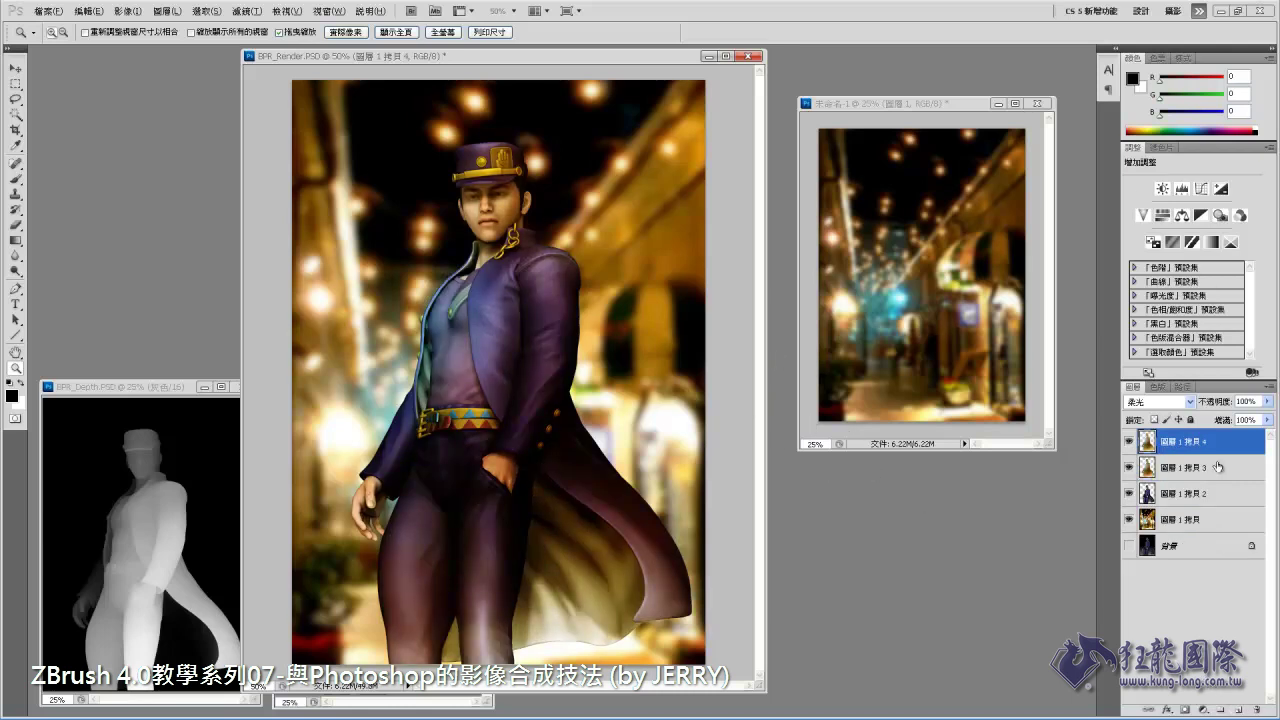
{"action": "left_click_drag", "start_coordinate": [1217, 450], "coordinate": [1256, 709]}
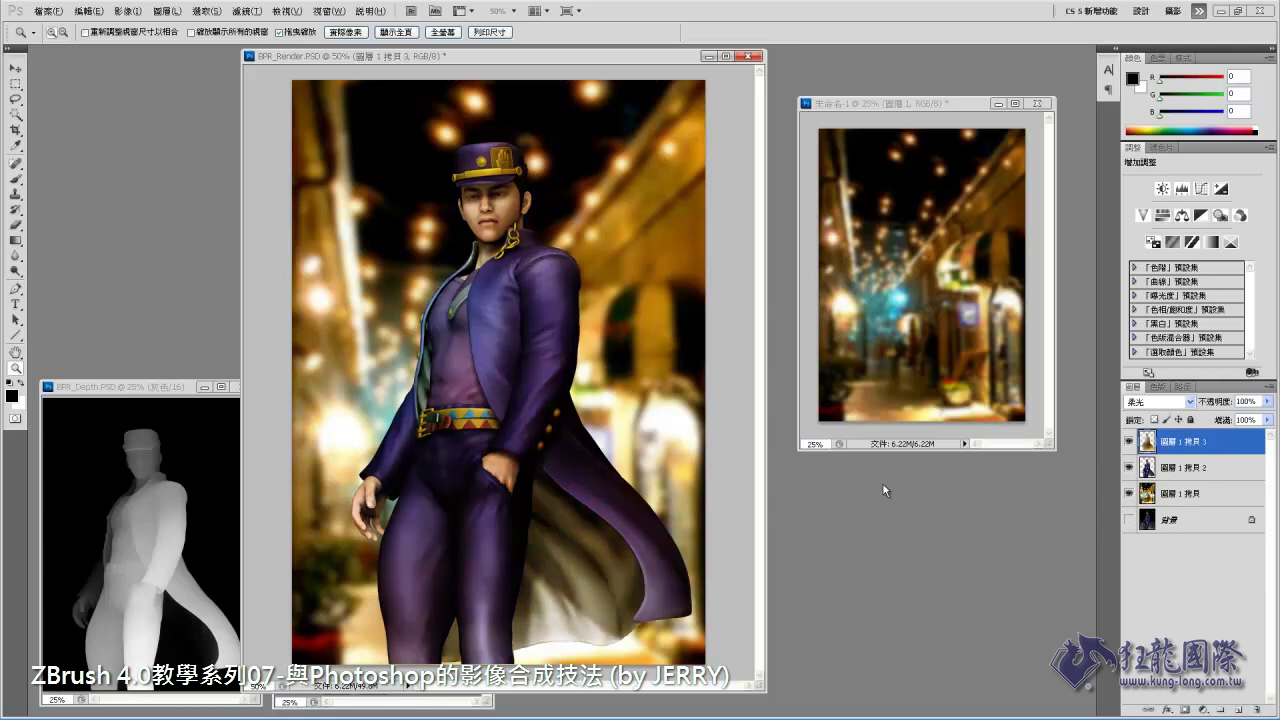
Merge layers 圖層 1 拷貝 2 and 圖層 1 拷貝 3 into a single layer.
{"action": "key", "text": "alt"}
{"action": "left_click", "coordinate": [437, 337], "text": "alt"}
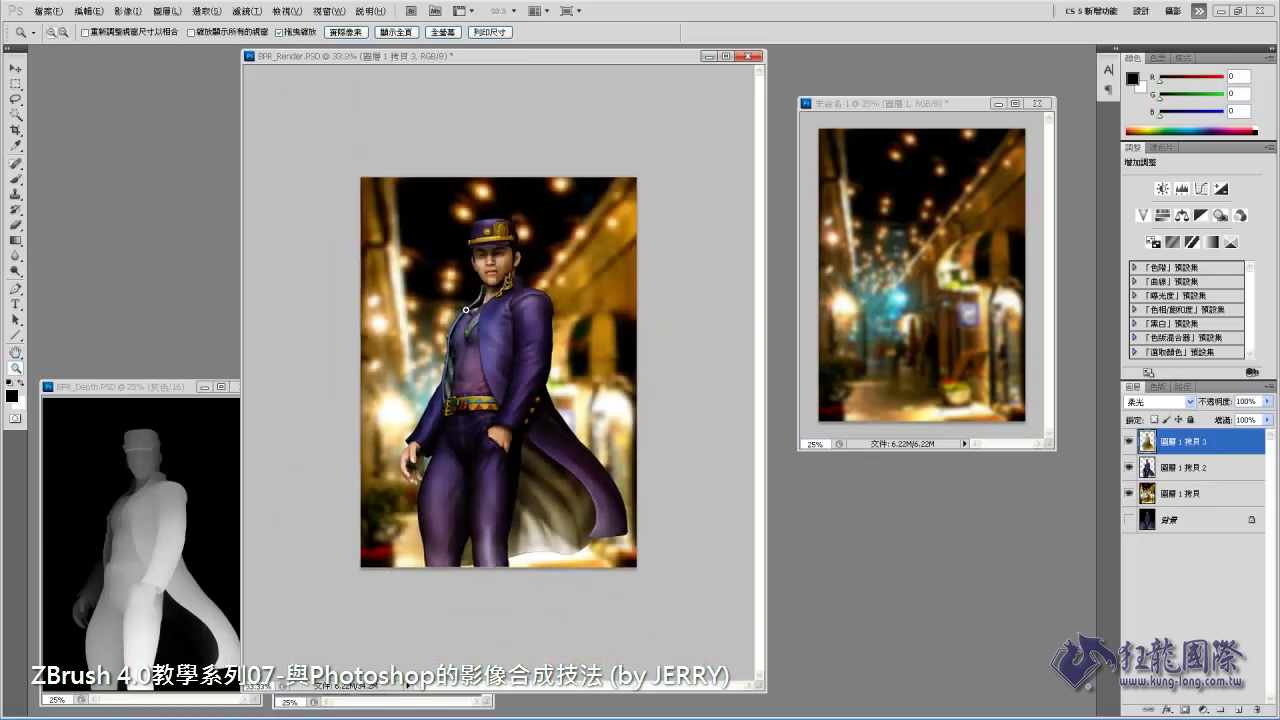
{"action": "left_click", "coordinate": [1222, 468]}
{"action": "left_click", "coordinate": [1203, 445], "text": "shift"}
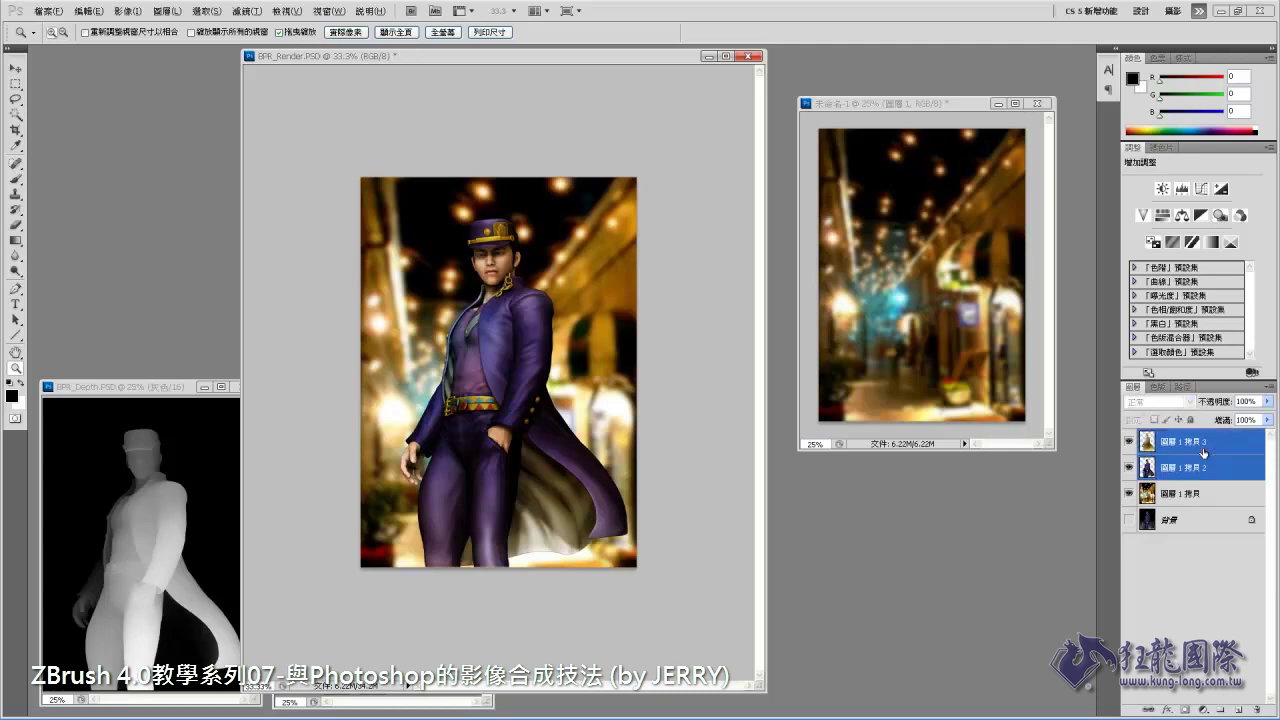
{"action": "key", "text": "ctrl+e"}
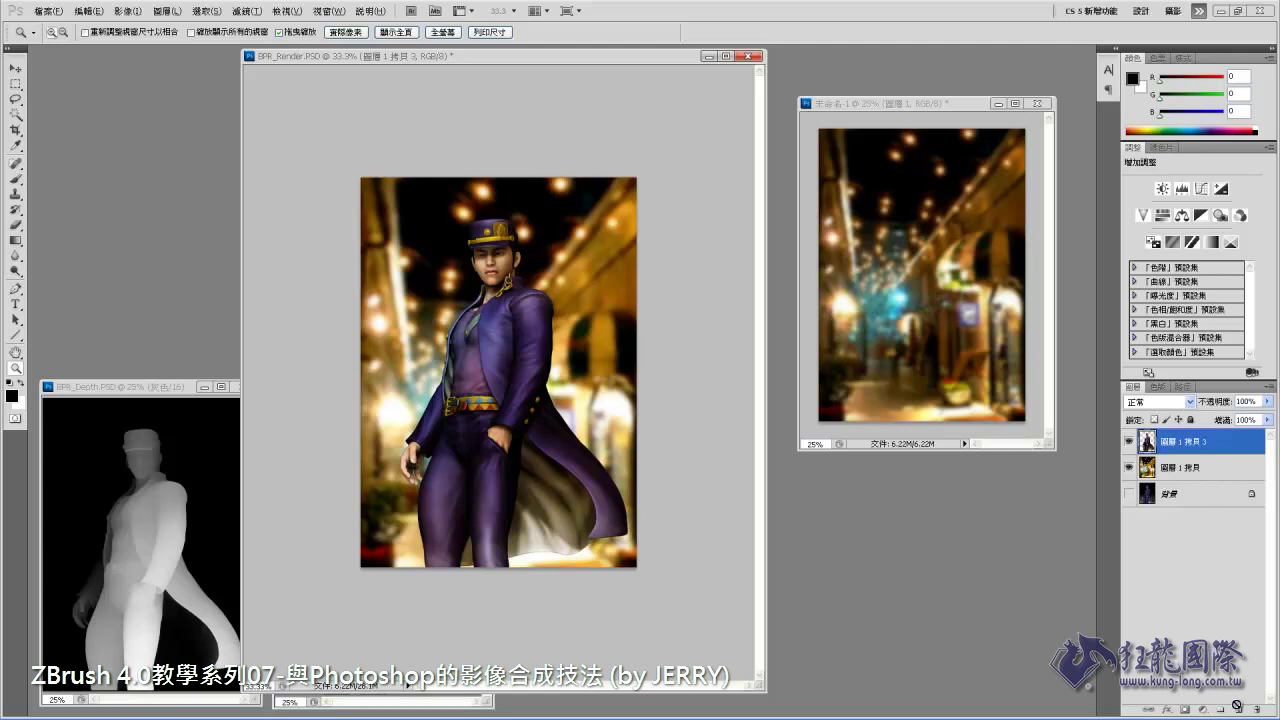
Duplicate the character layer, warm it with Variations (More Yellow twice, Lighter), and add a layer mask.
{"action": "left_click_drag", "start_coordinate": [1238, 711], "coordinate": [1238, 711]}
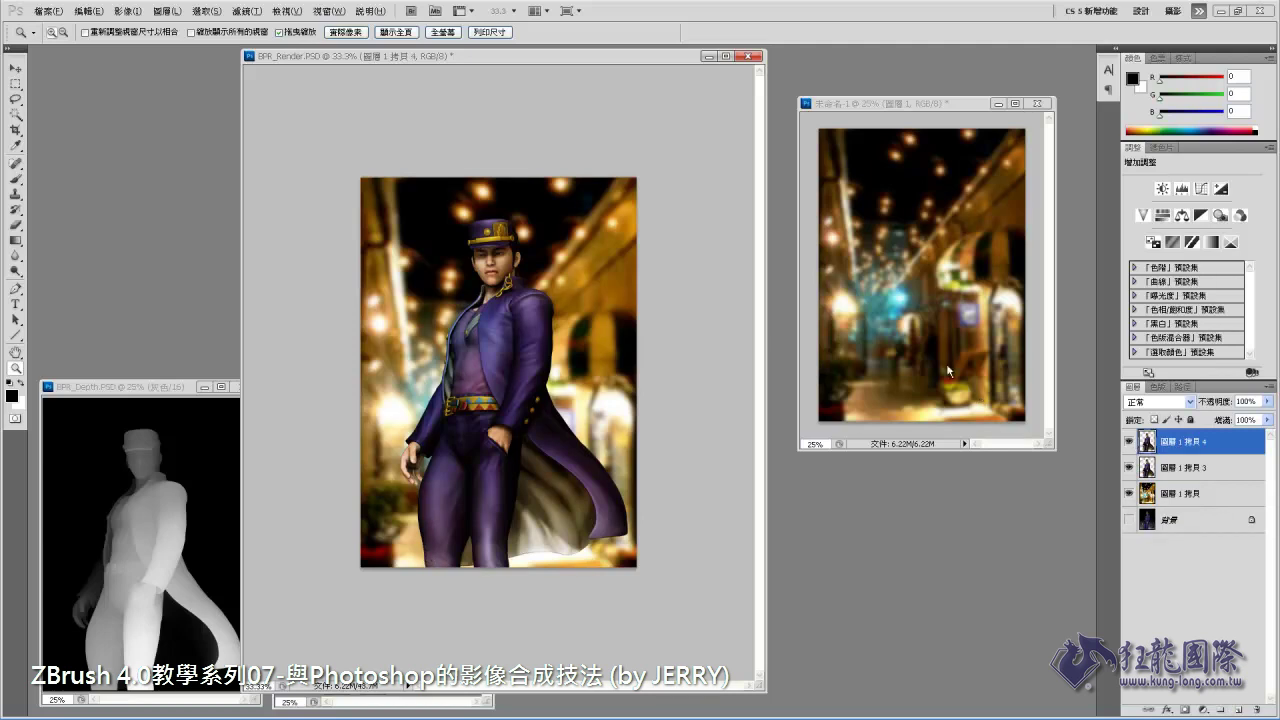
{"action": "left_click", "coordinate": [128, 11]}
{"action": "mouse_move", "coordinate": [178, 40]}
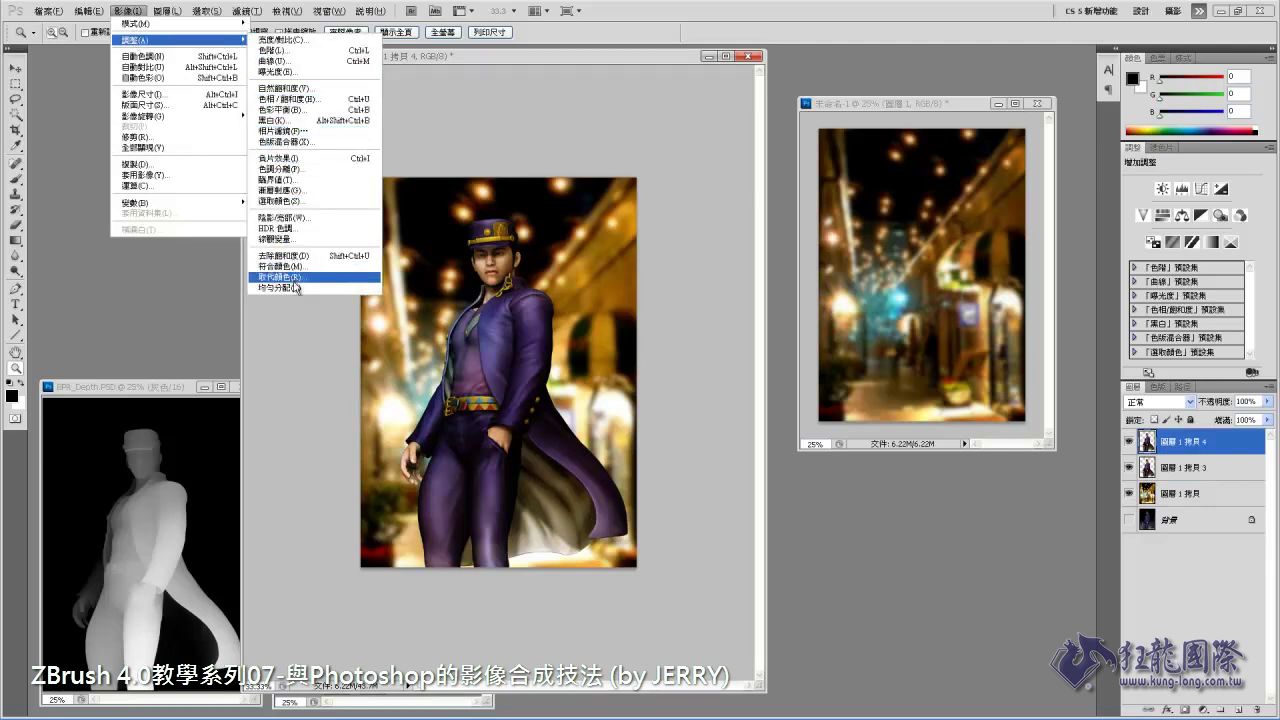
{"action": "left_click", "coordinate": [300, 240]}
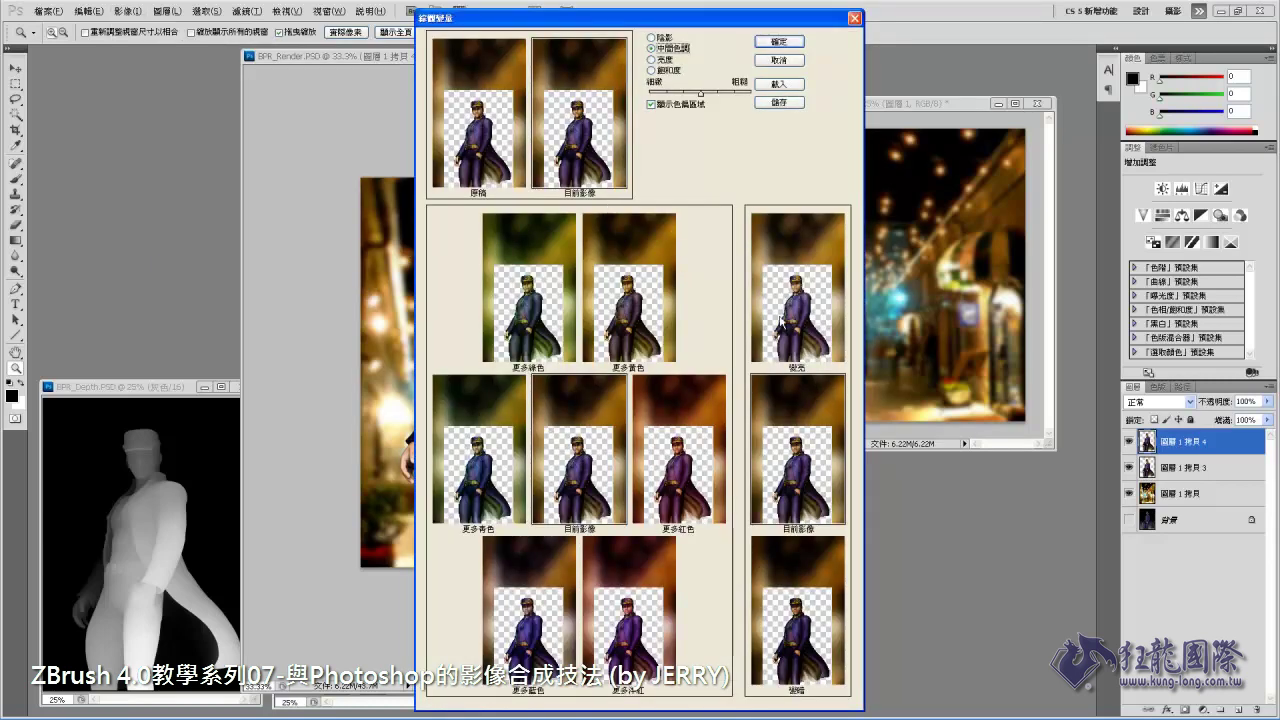
{"action": "left_click", "coordinate": [636, 316]}
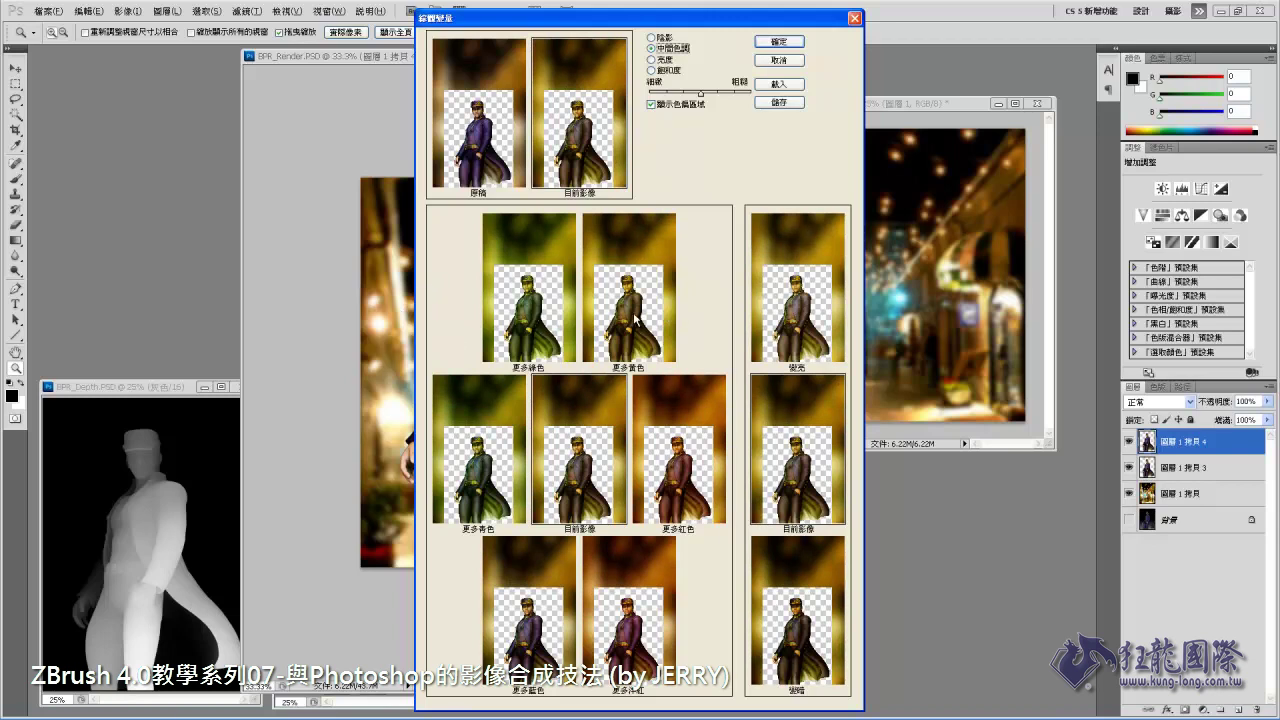
{"action": "left_click", "coordinate": [636, 316]}
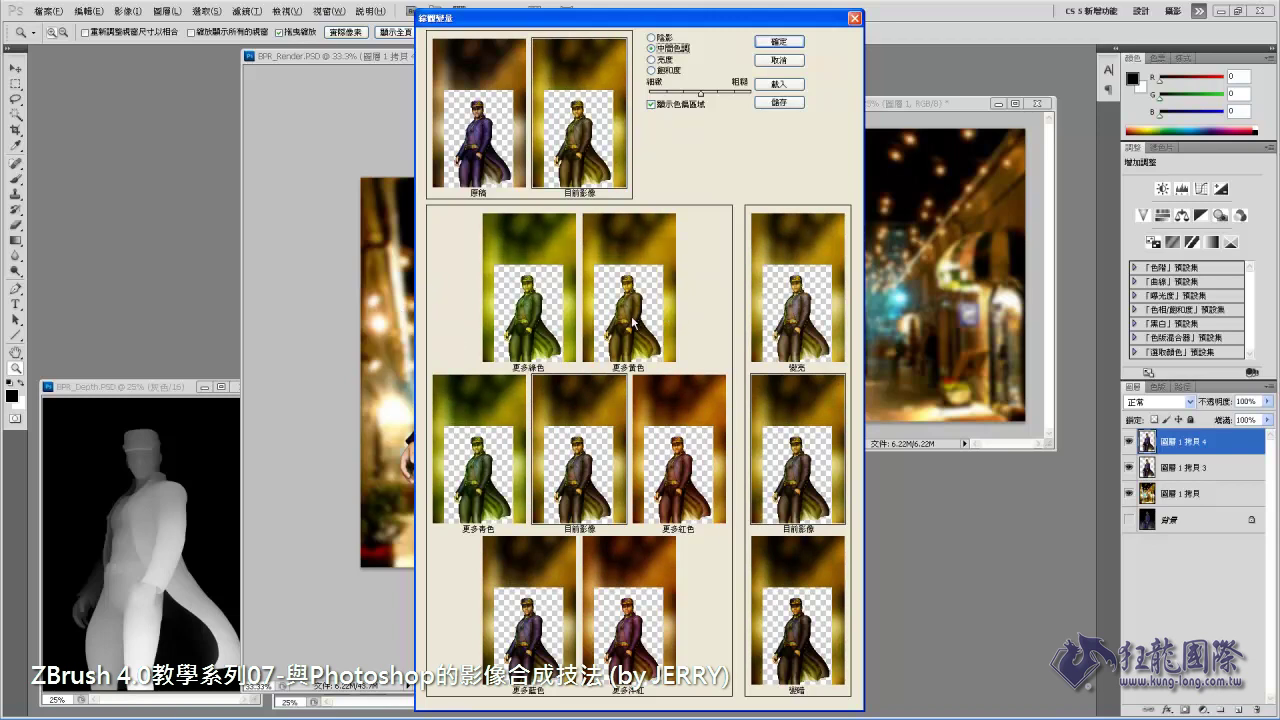
{"action": "left_click", "coordinate": [797, 337]}
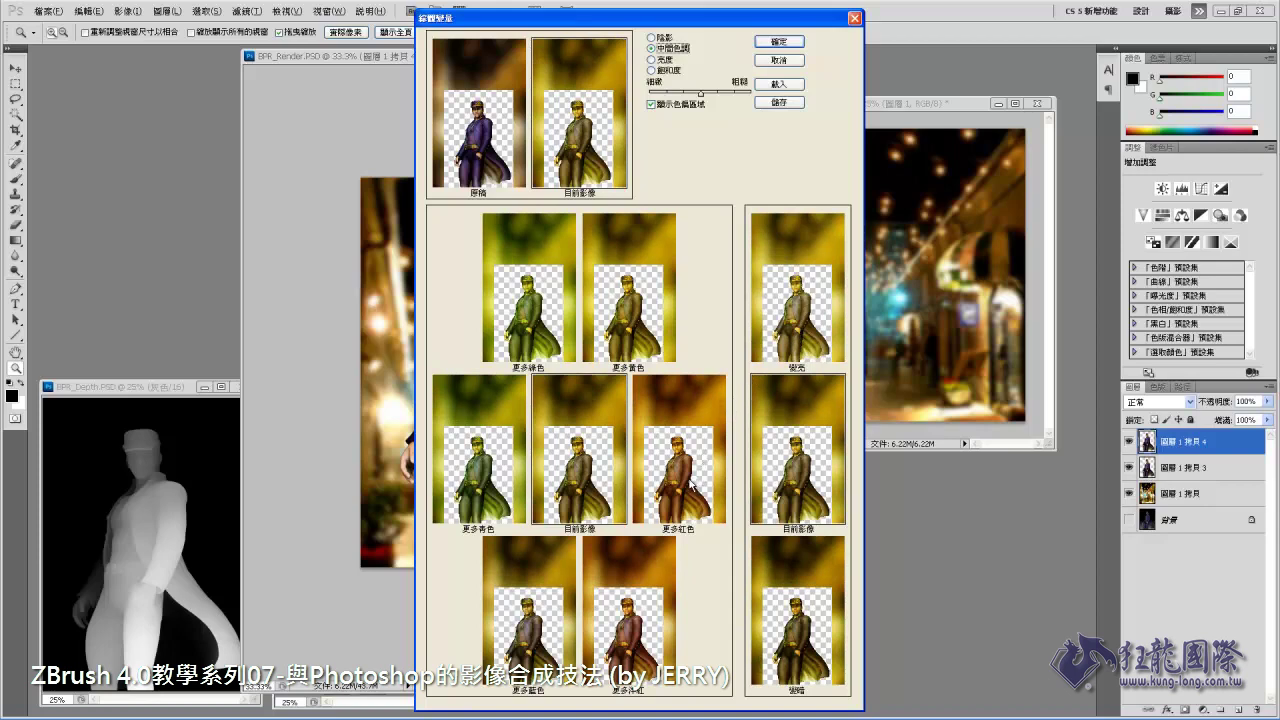
{"action": "left_click", "coordinate": [779, 42]}
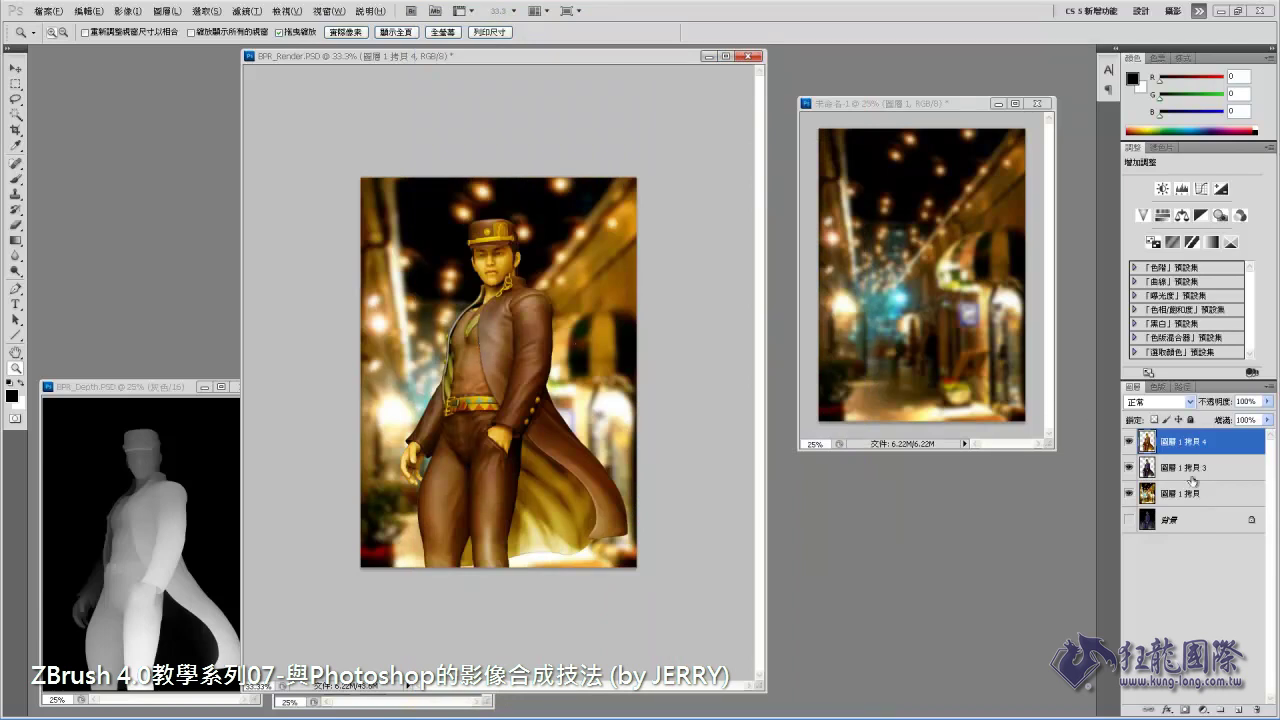
{"action": "left_click", "coordinate": [1186, 710]}
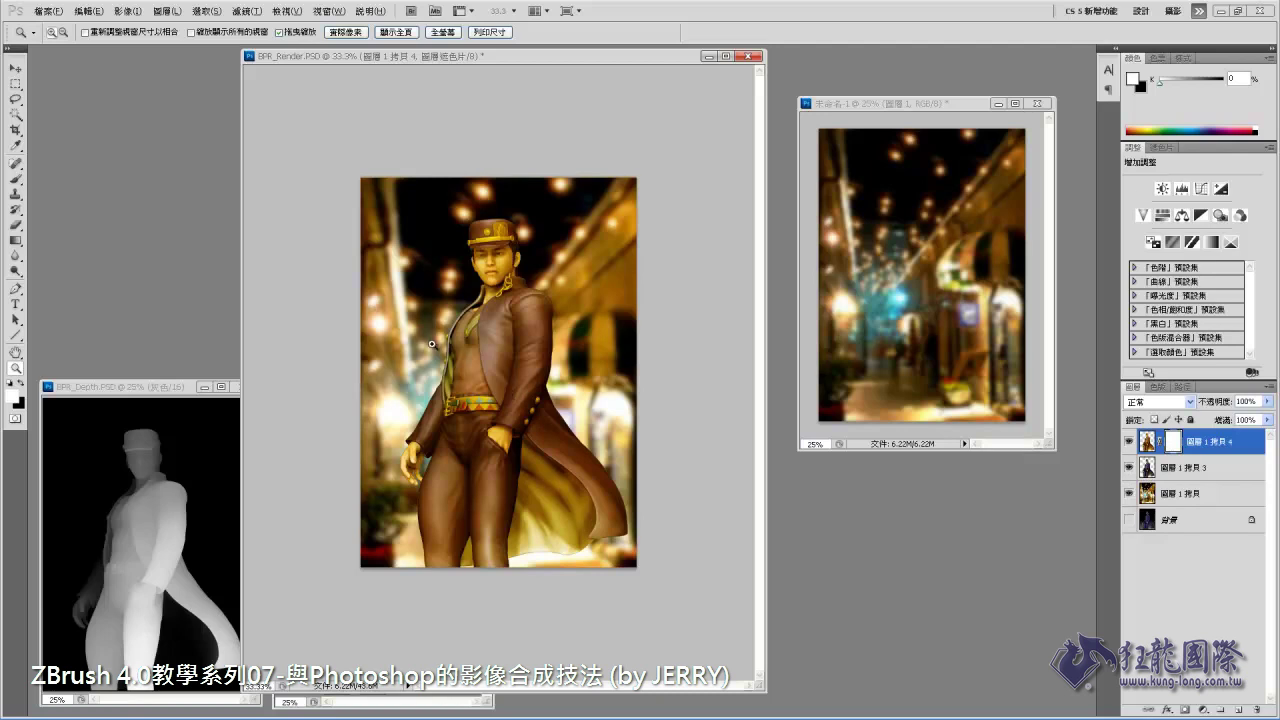
Fill the warm copy's layer mask with black to hide the golden tint.
{"action": "left_click", "coordinate": [21, 383]}
{"action": "left_click", "coordinate": [88, 11]}
{"action": "left_click", "coordinate": [150, 175]}
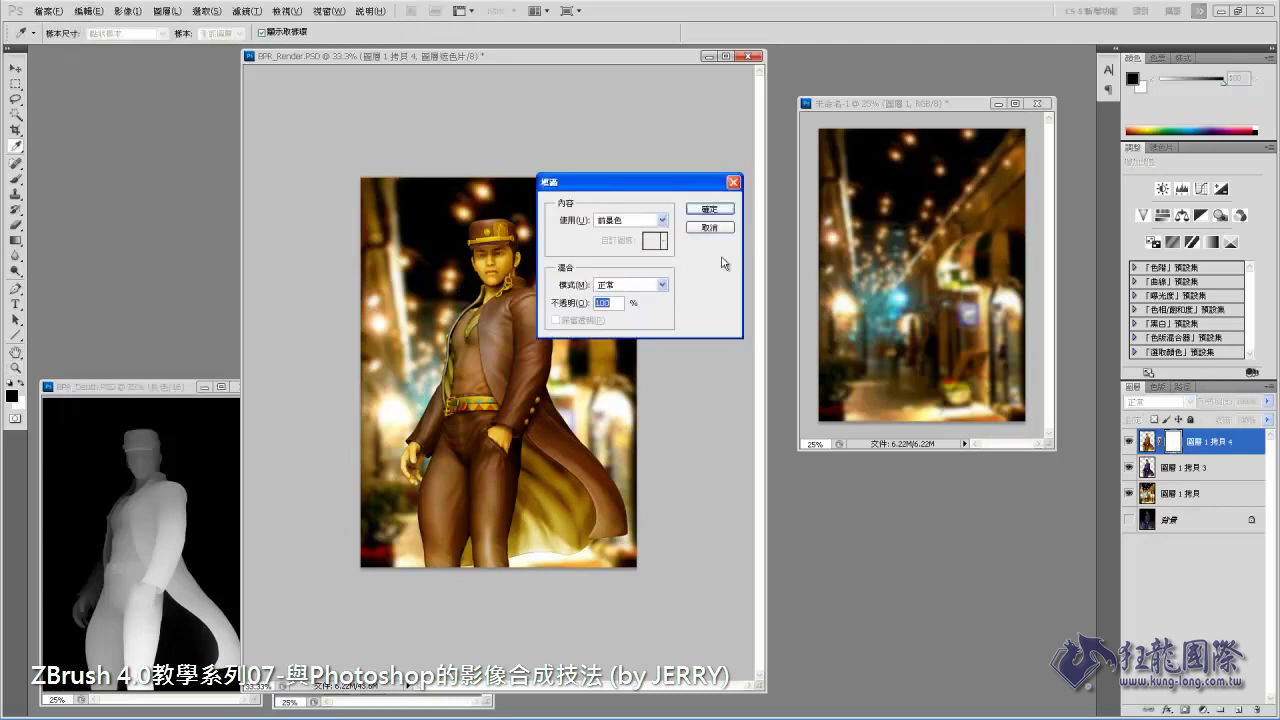
{"action": "left_click", "coordinate": [702, 212]}
{"action": "key", "text": "z"}
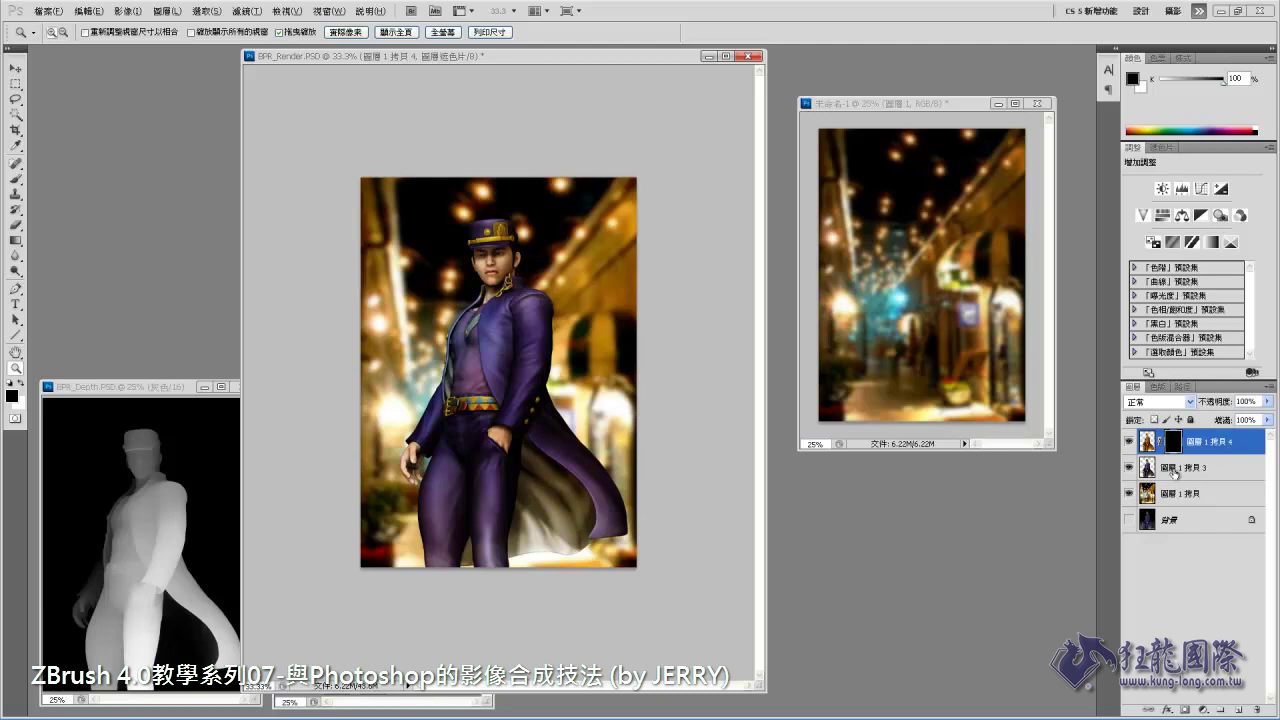
Load 圖層 1 拷貝 3's outline as a selection and retarget the warm copy's mask.
{"action": "left_click", "coordinate": [1175, 473]}
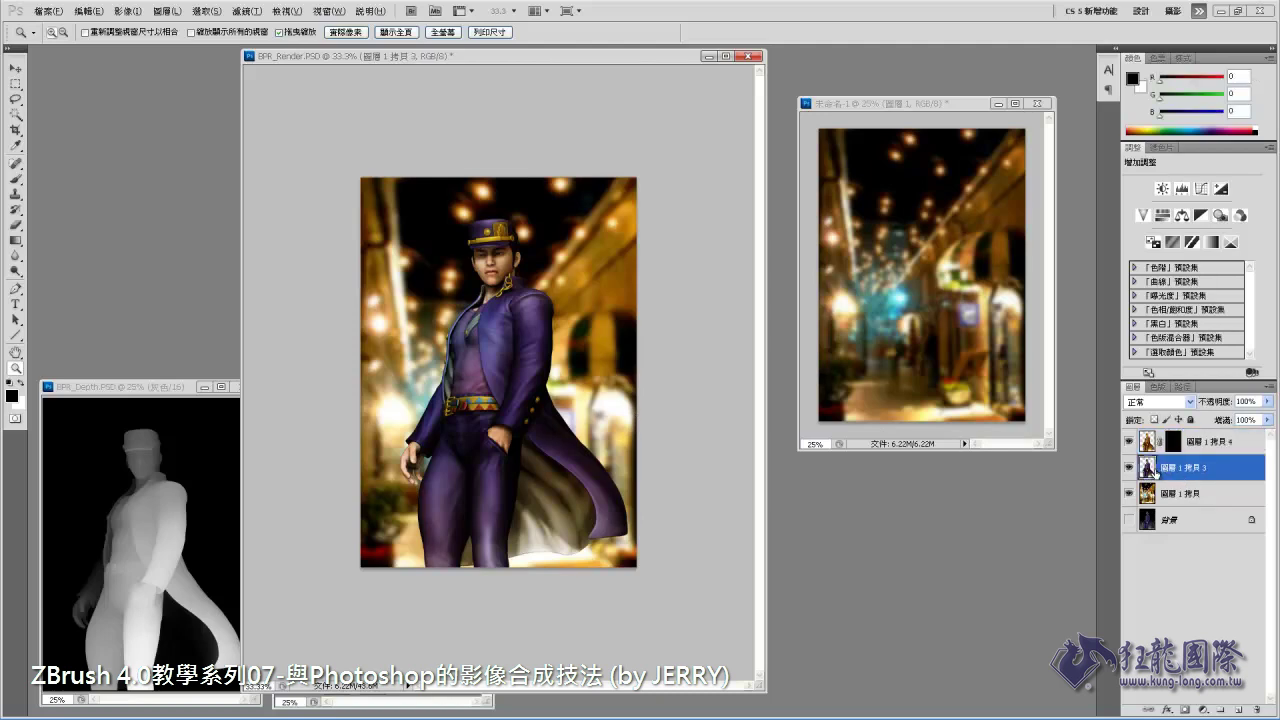
{"action": "left_click", "coordinate": [1148, 468], "text": "ctrl"}
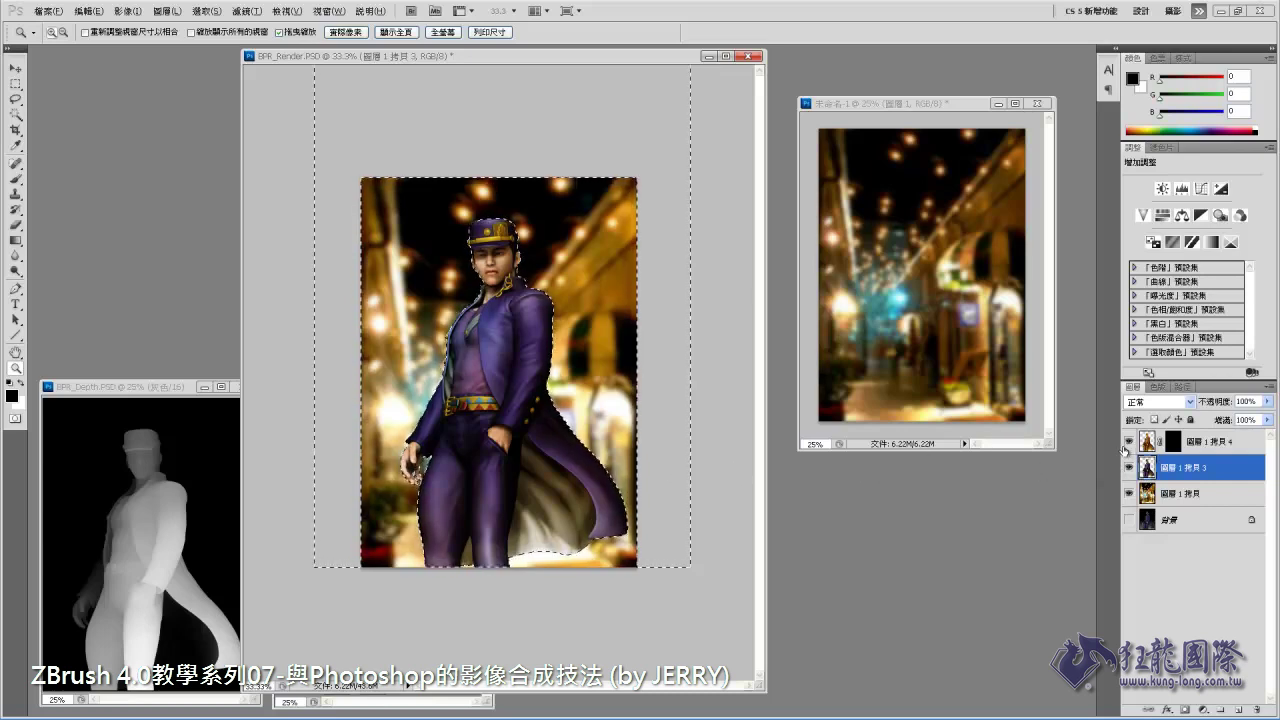
{"action": "left_click", "coordinate": [1173, 443]}
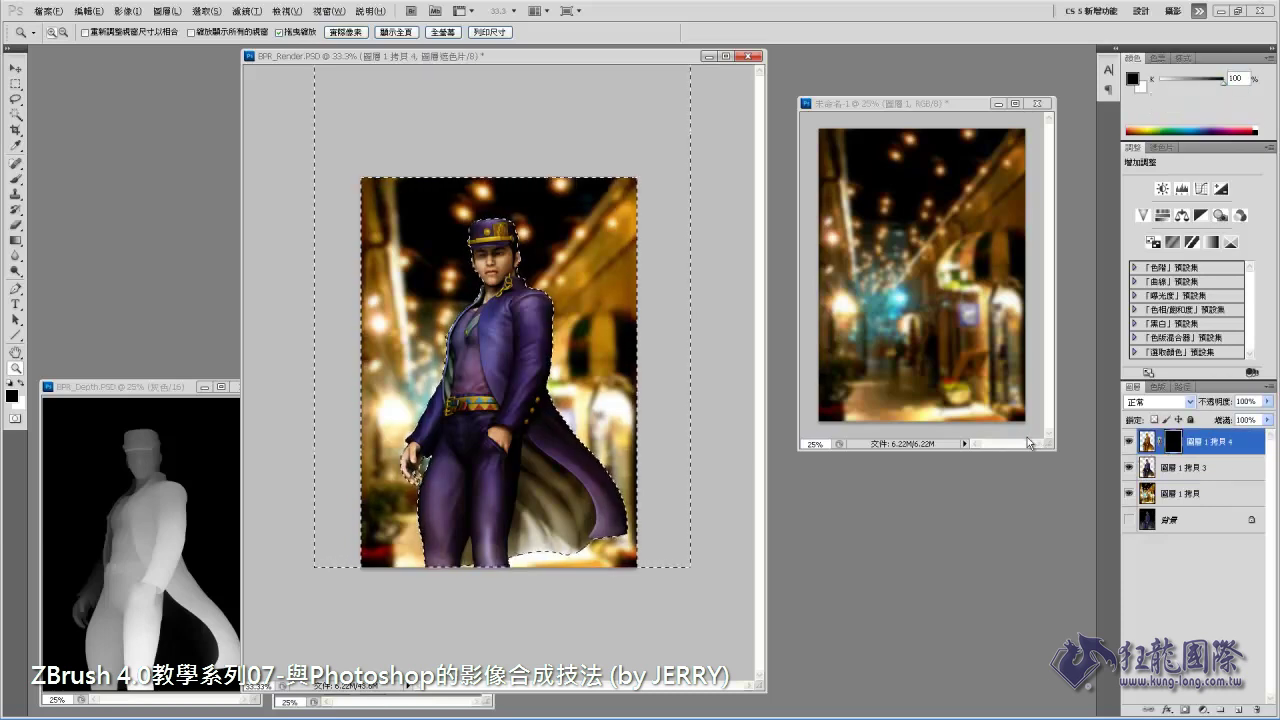
Contract the character selection by 10 pixels and view the render at 50%.
{"action": "left_click", "coordinate": [207, 11]}
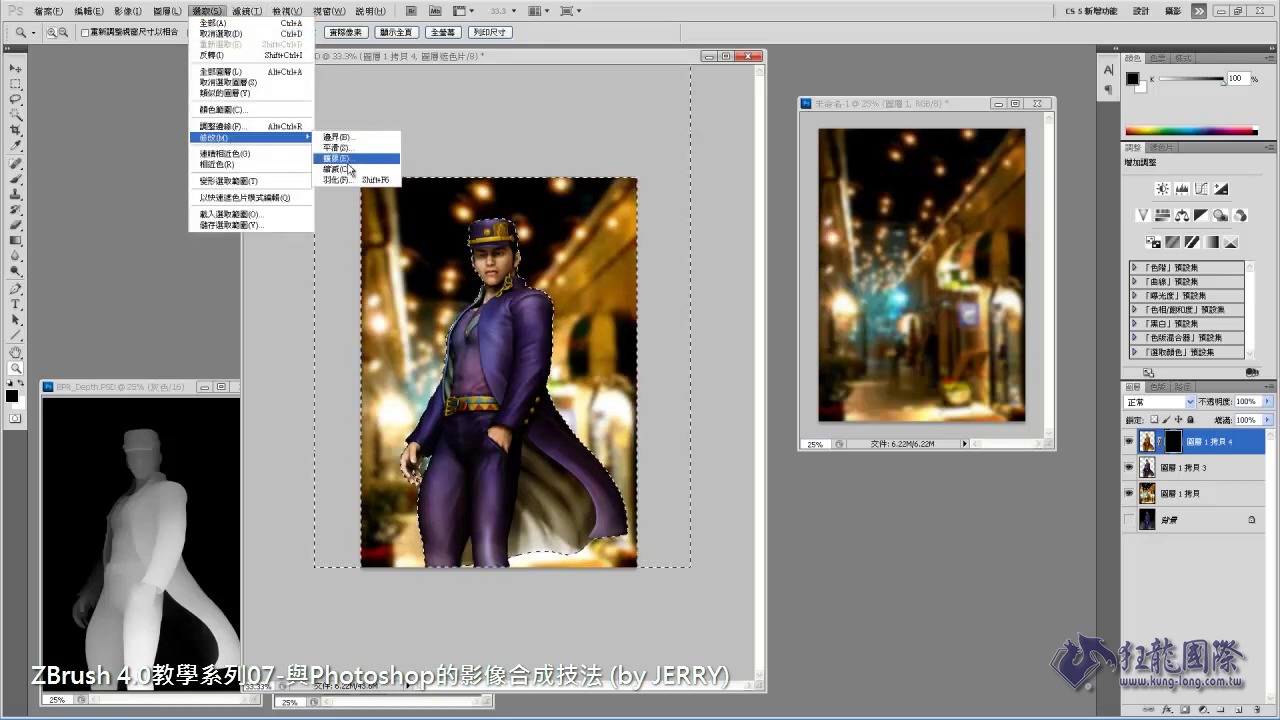
{"action": "left_click", "coordinate": [346, 170]}
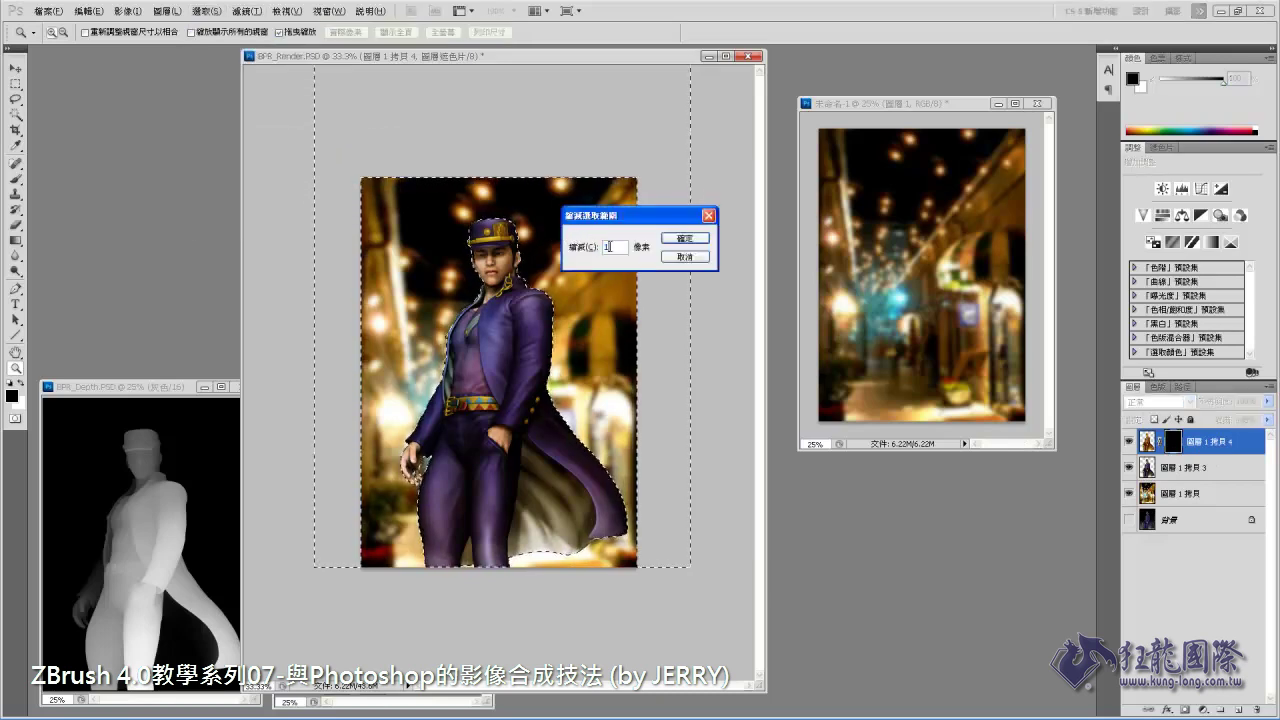
{"action": "type", "text": "0"}
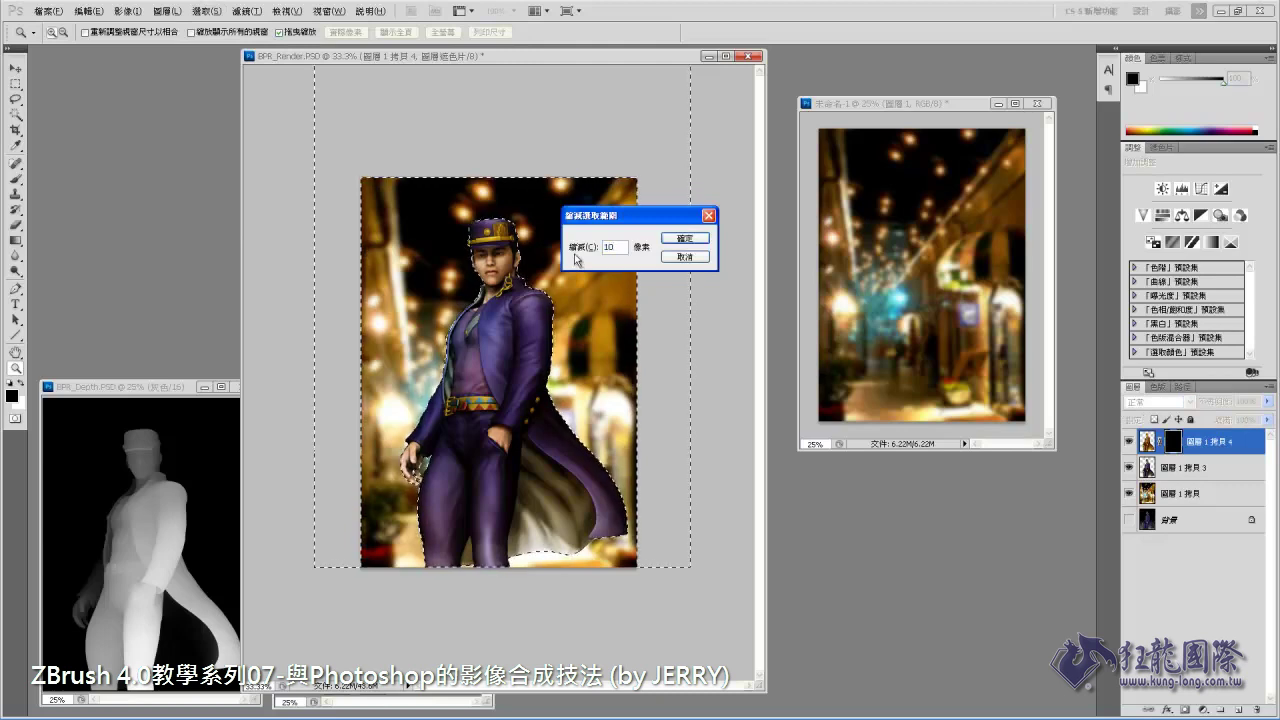
{"action": "left_click", "coordinate": [684, 239]}
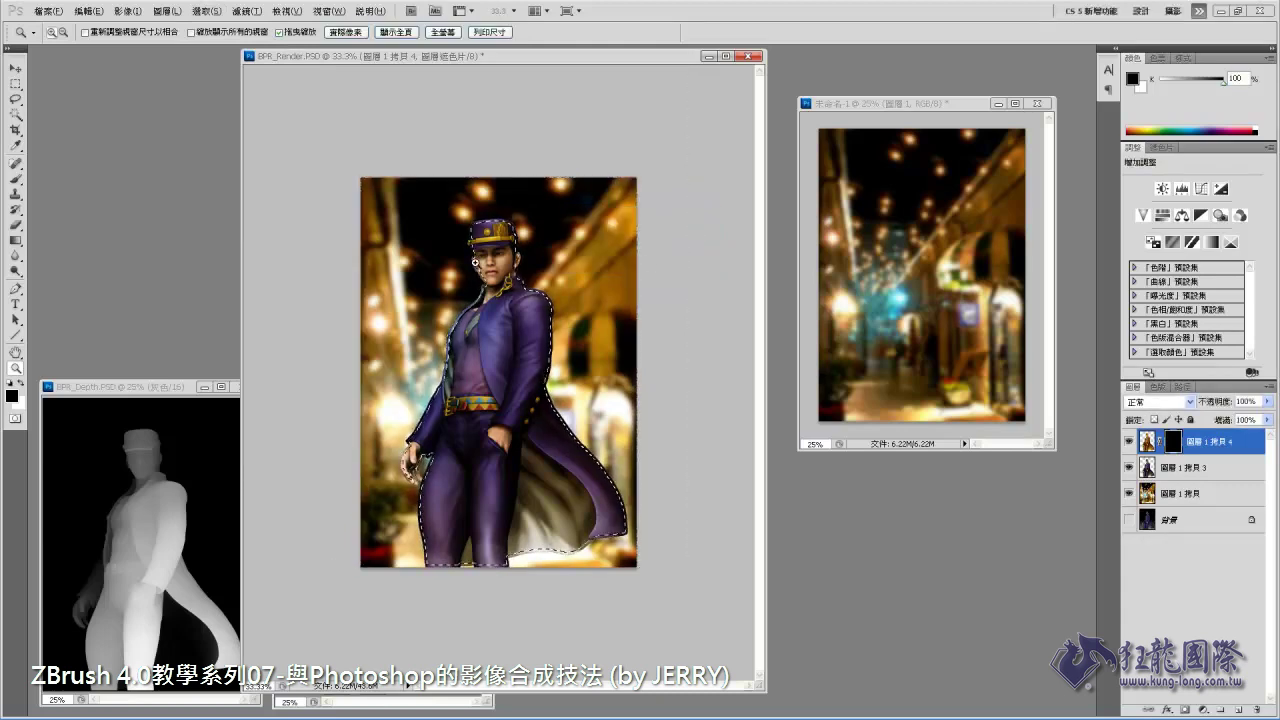
{"action": "left_click", "coordinate": [488, 281]}
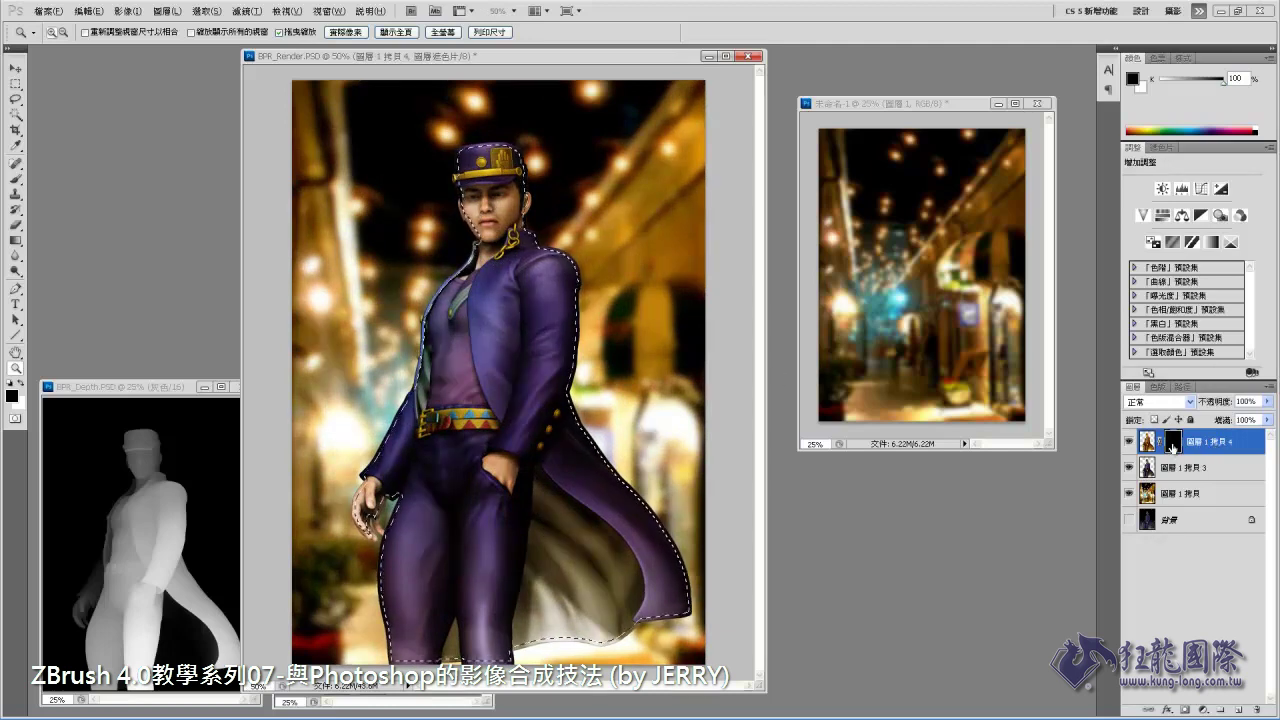
Fill the masked selection with white, then undo the fill and restore the contracted selection.
{"action": "left_click", "coordinate": [21, 386]}
{"action": "left_click", "coordinate": [84, 17]}
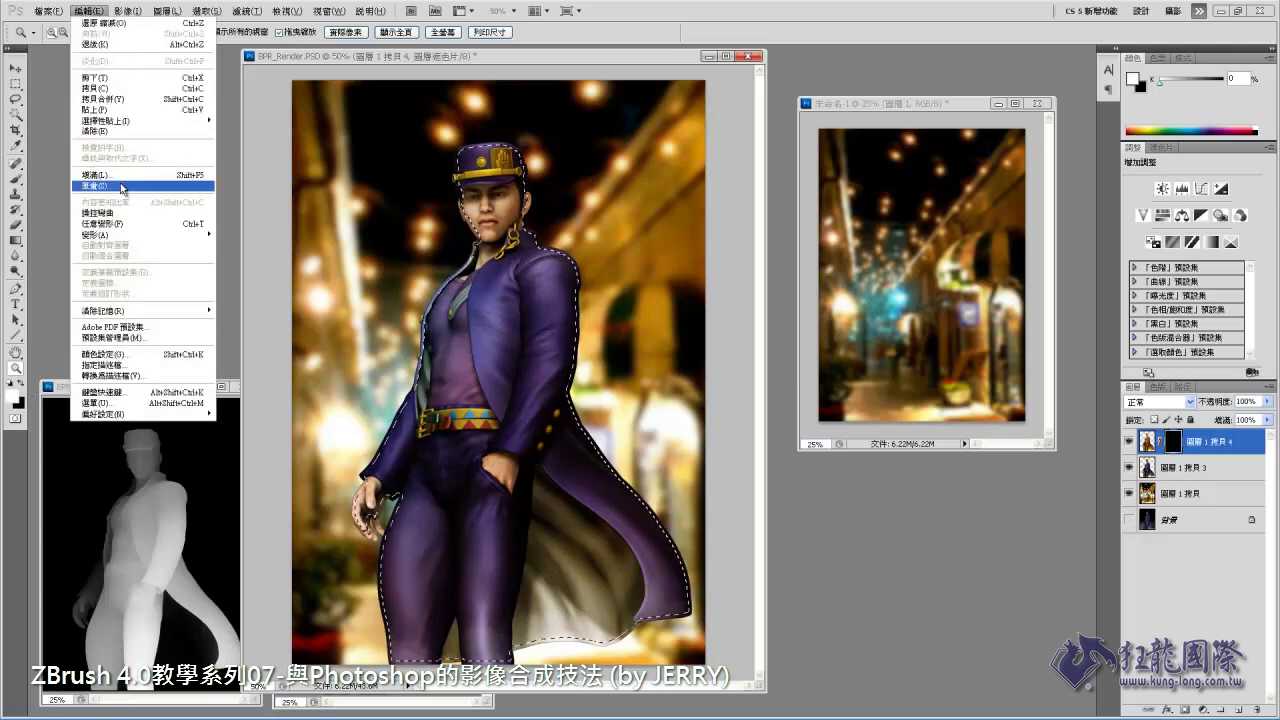
{"action": "left_click", "coordinate": [125, 176]}
{"action": "left_click", "coordinate": [705, 209]}
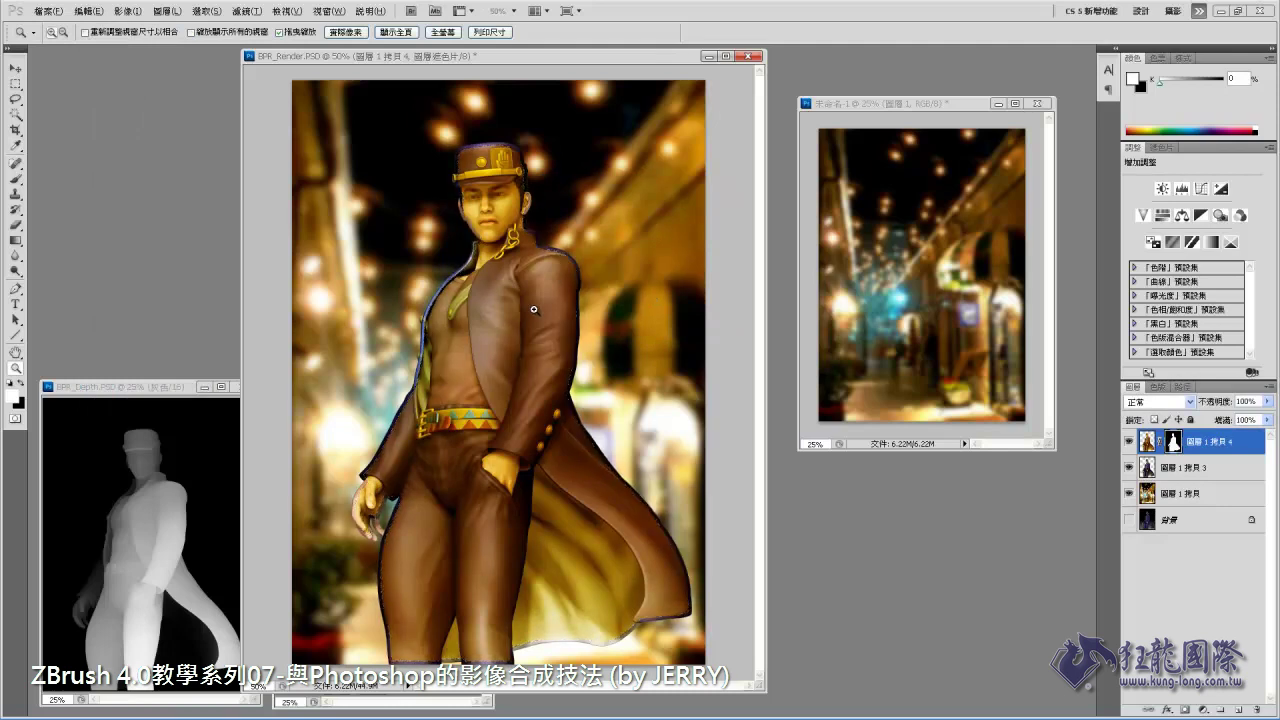
{"action": "key", "text": "alt+BackSpace"}
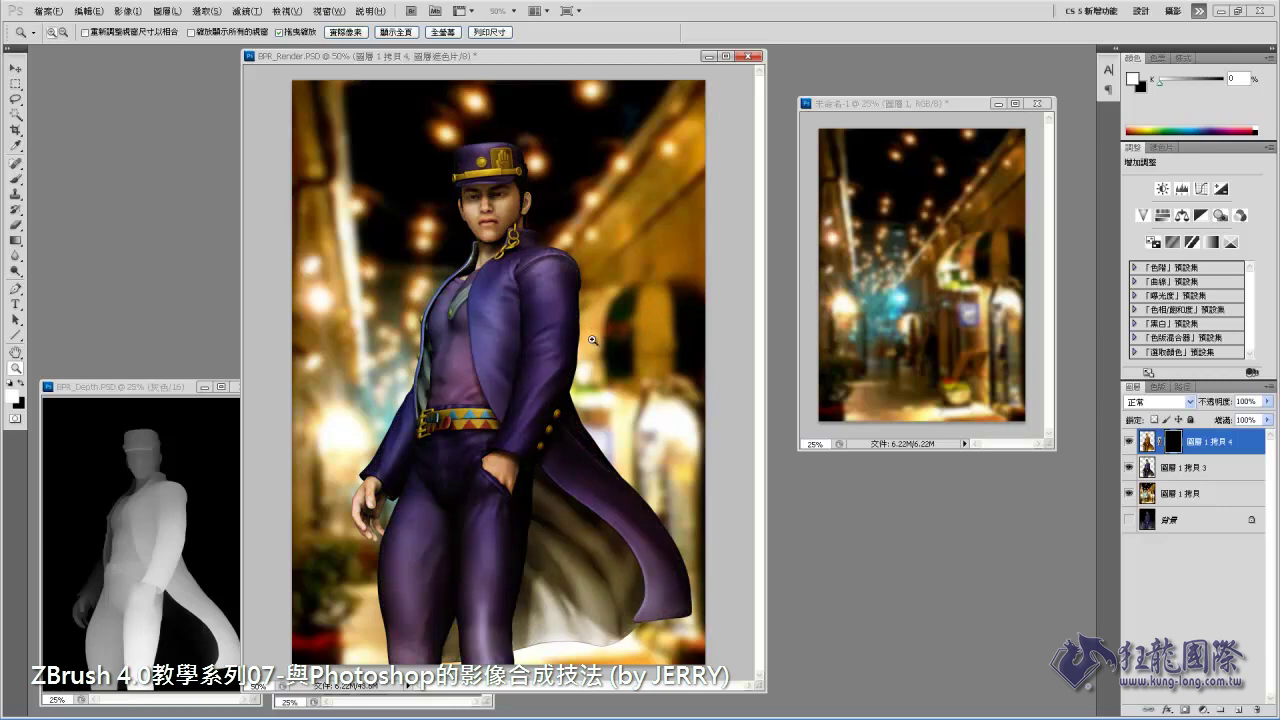
{"action": "key", "text": "ctrl+alt+4"}
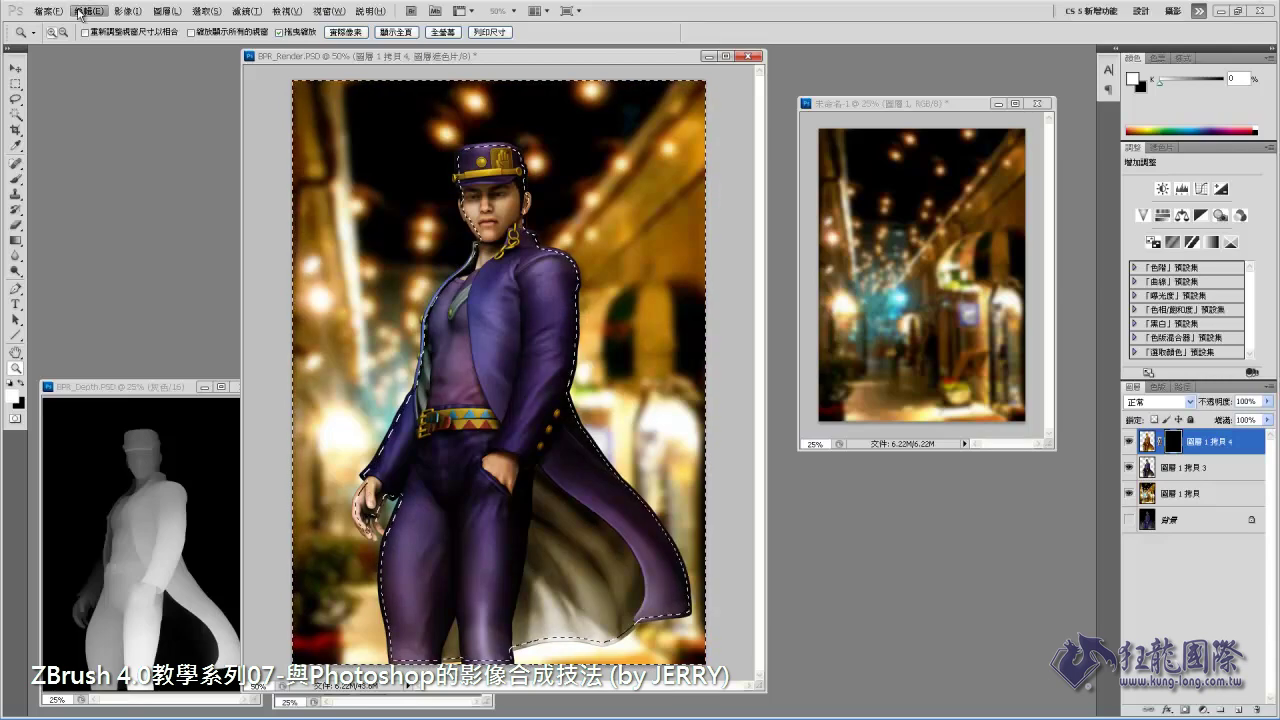
Fill the warm copy's layer mask from the figure selection, then deselect.
{"action": "left_click", "coordinate": [88, 11]}
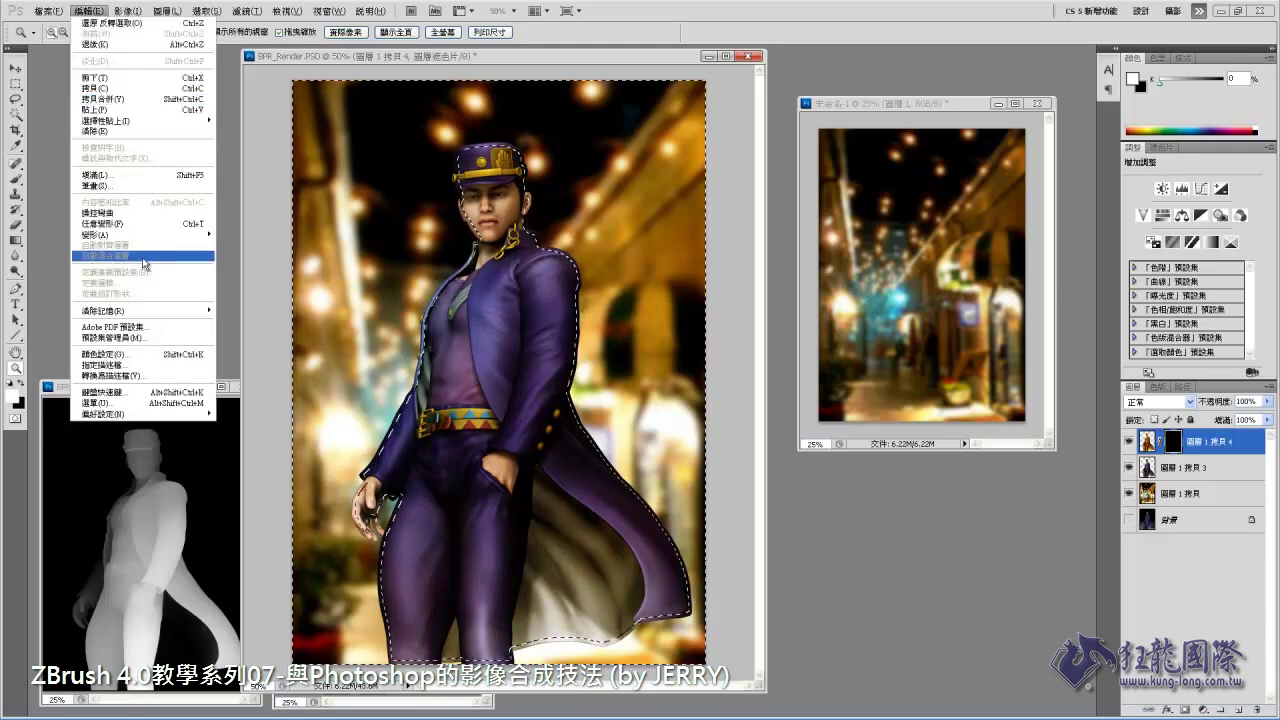
{"action": "left_click", "coordinate": [100, 175]}
{"action": "left_click", "coordinate": [709, 208]}
{"action": "key", "text": "z"}
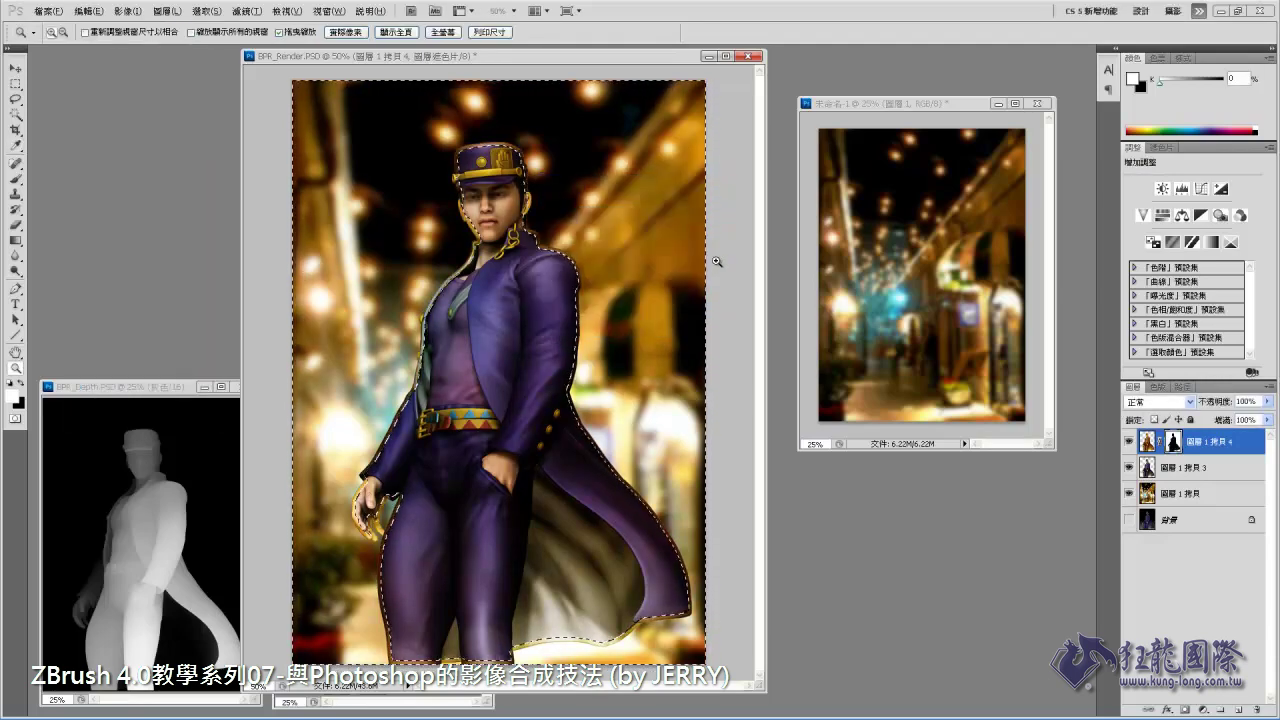
{"action": "key", "text": "ctrl+d"}
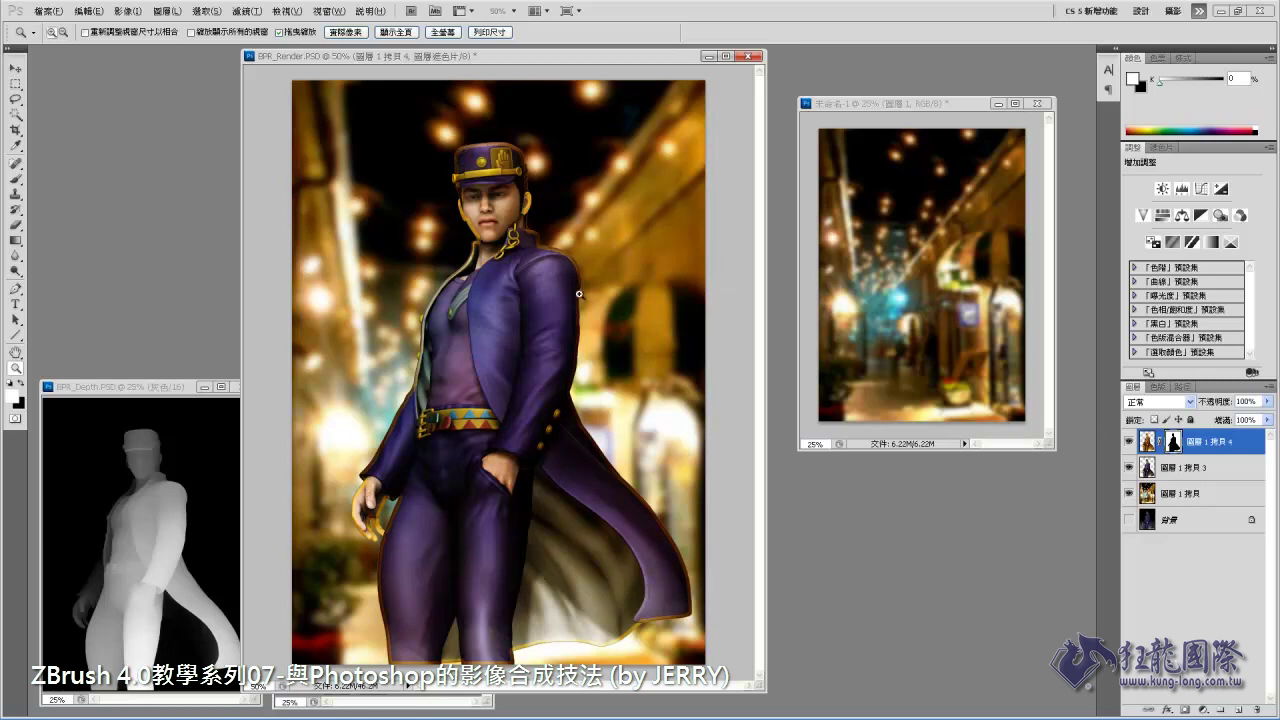
Zoom in to 100% around the character's face to inspect the golden rim.
{"action": "left_click", "coordinate": [479, 236]}
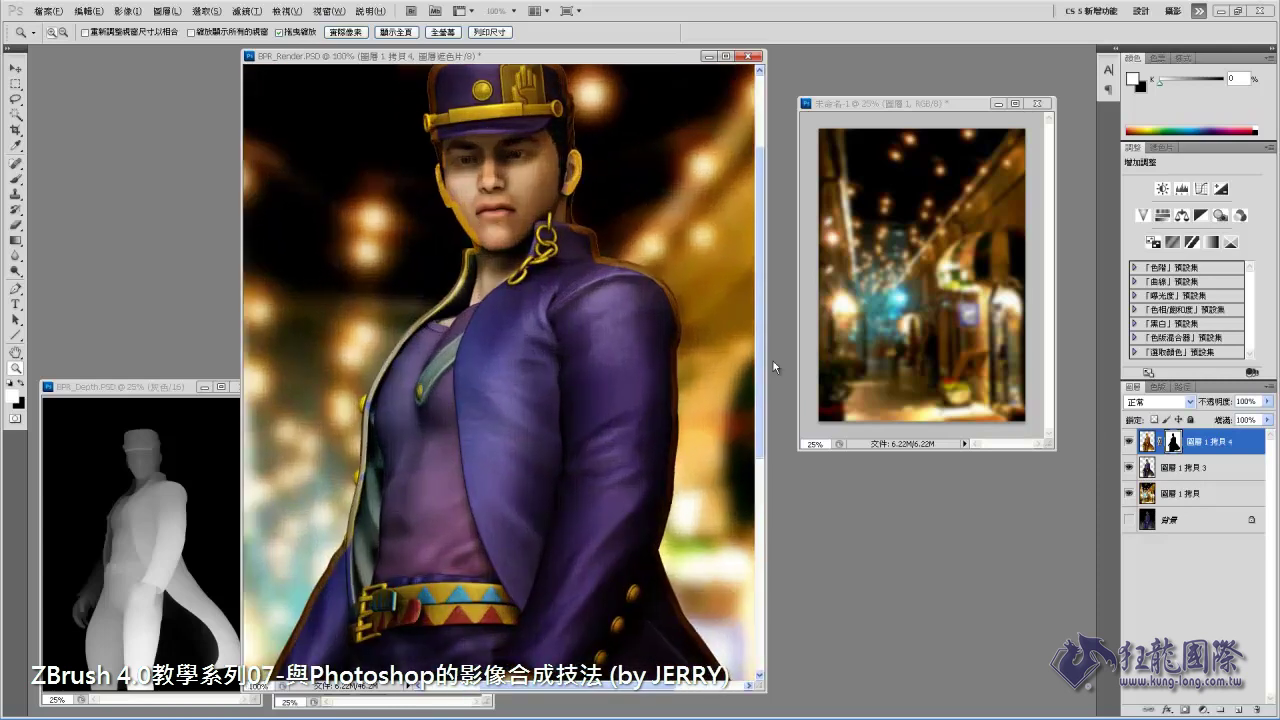
{"action": "scroll", "coordinate": [475, 327], "scroll_direction": "up", "scroll_amount": 1}
{"action": "scroll", "coordinate": [475, 327], "scroll_direction": "up", "scroll_amount": 2}
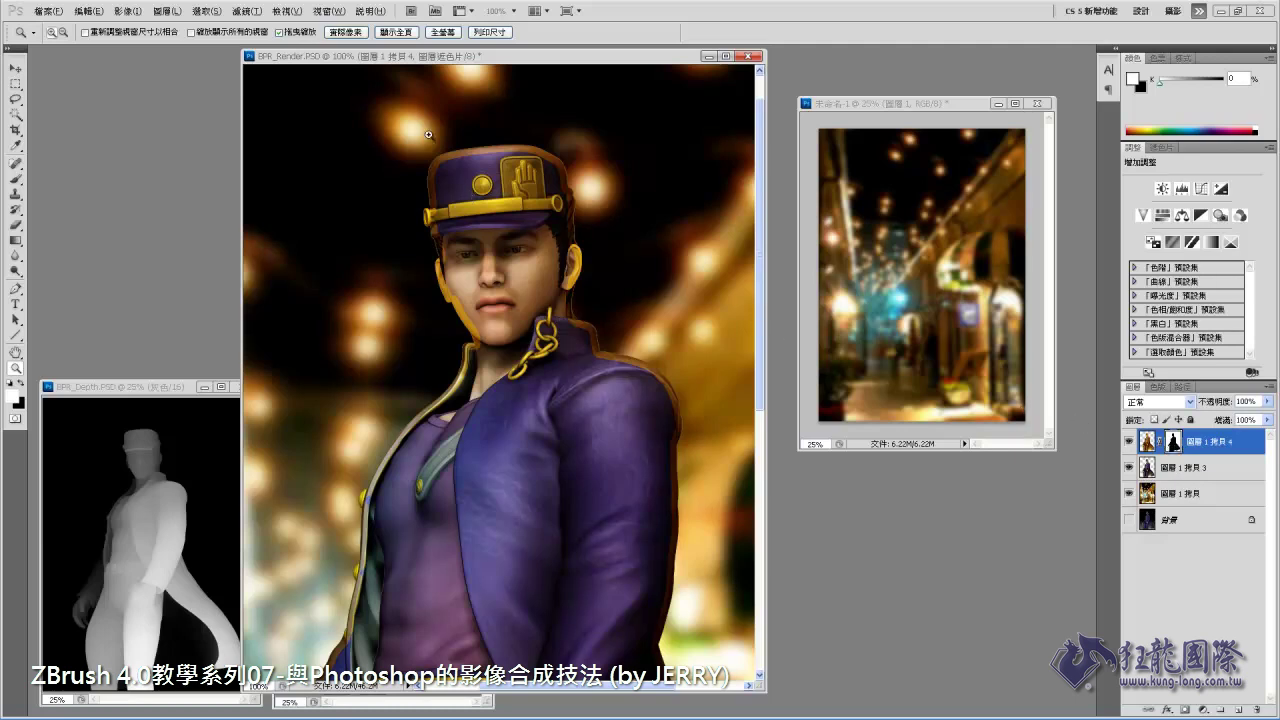
{"action": "left_click", "coordinate": [246, 11]}
{"action": "mouse_move", "coordinate": [260, 190]}
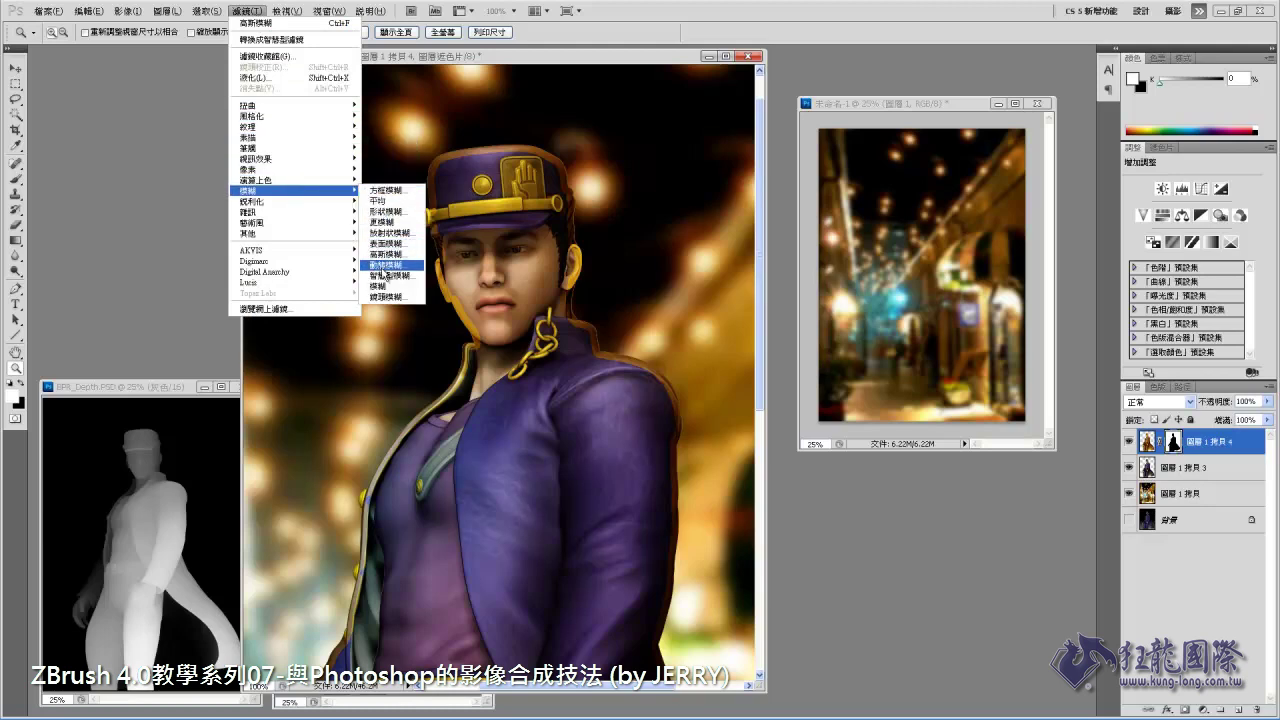
Apply a small-radius Gaussian Blur to the warm copy's mask so the rim glows softly.
{"action": "left_click", "coordinate": [385, 255]}
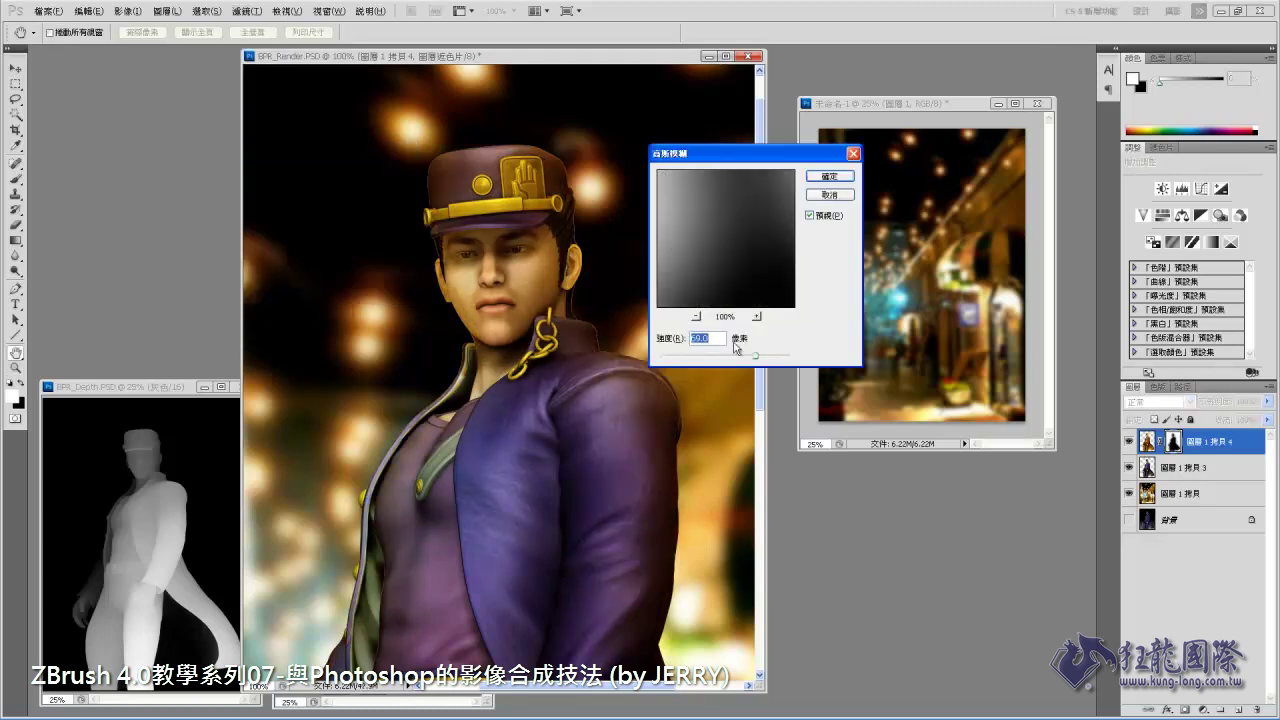
{"action": "left_click_drag", "start_coordinate": [756, 357], "coordinate": [686, 373]}
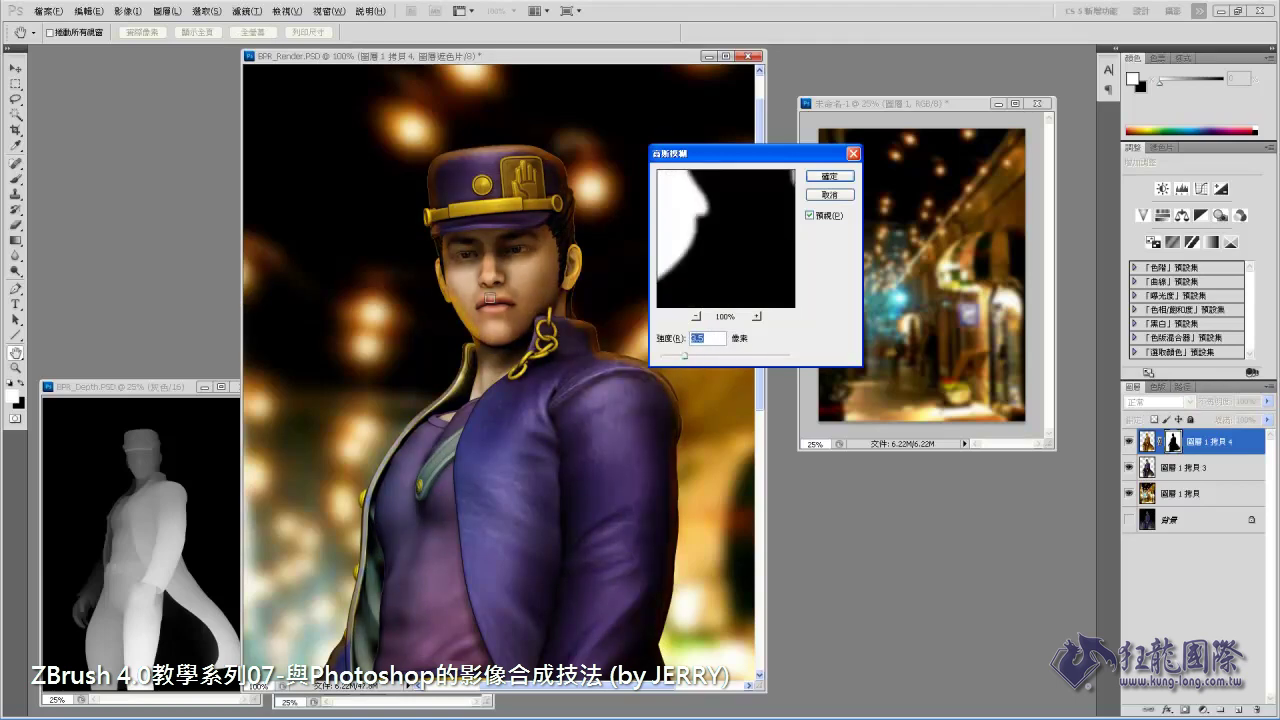
{"action": "left_click_drag", "start_coordinate": [685, 356], "coordinate": [659, 360]}
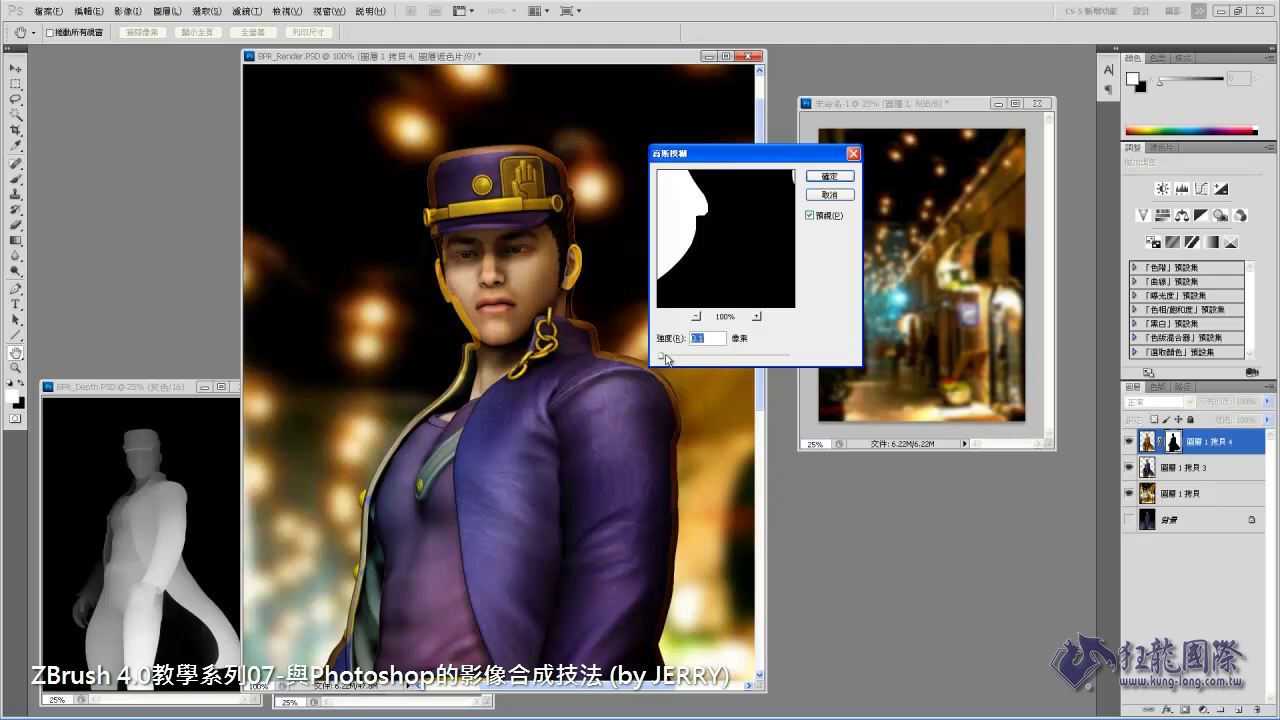
{"action": "left_click_drag", "start_coordinate": [662, 360], "coordinate": [692, 358]}
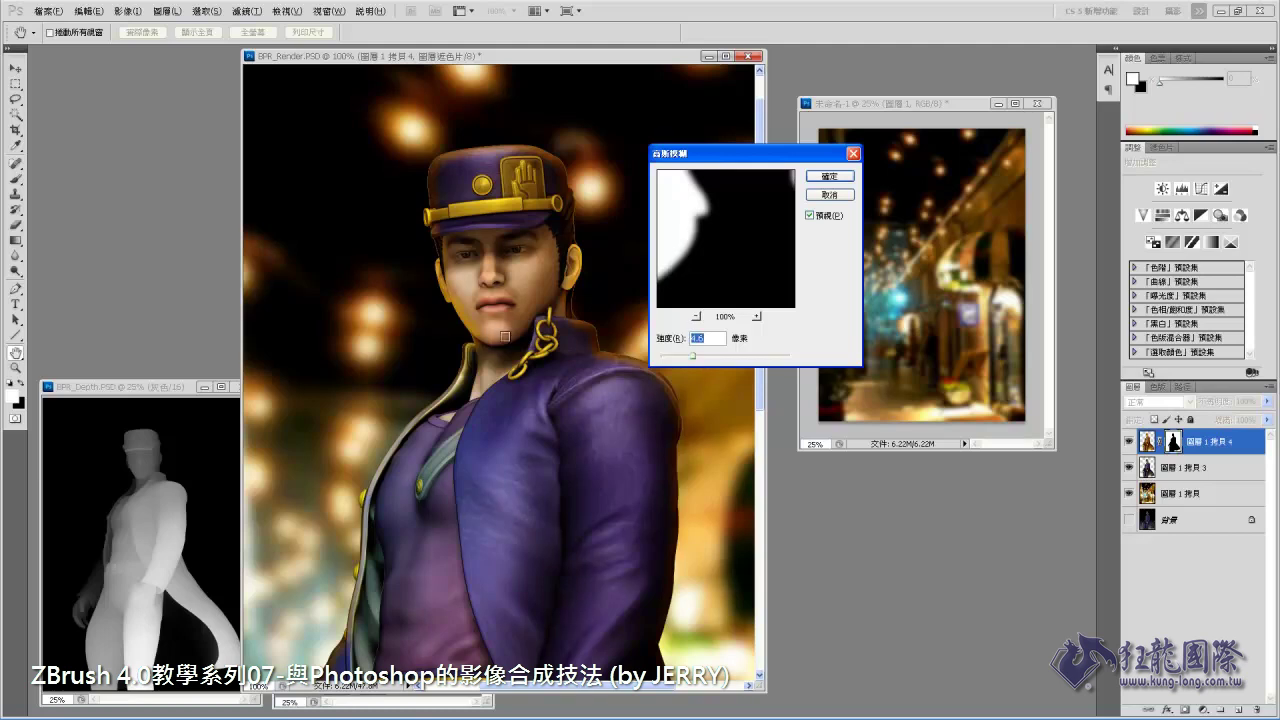
{"action": "left_click", "coordinate": [829, 176]}
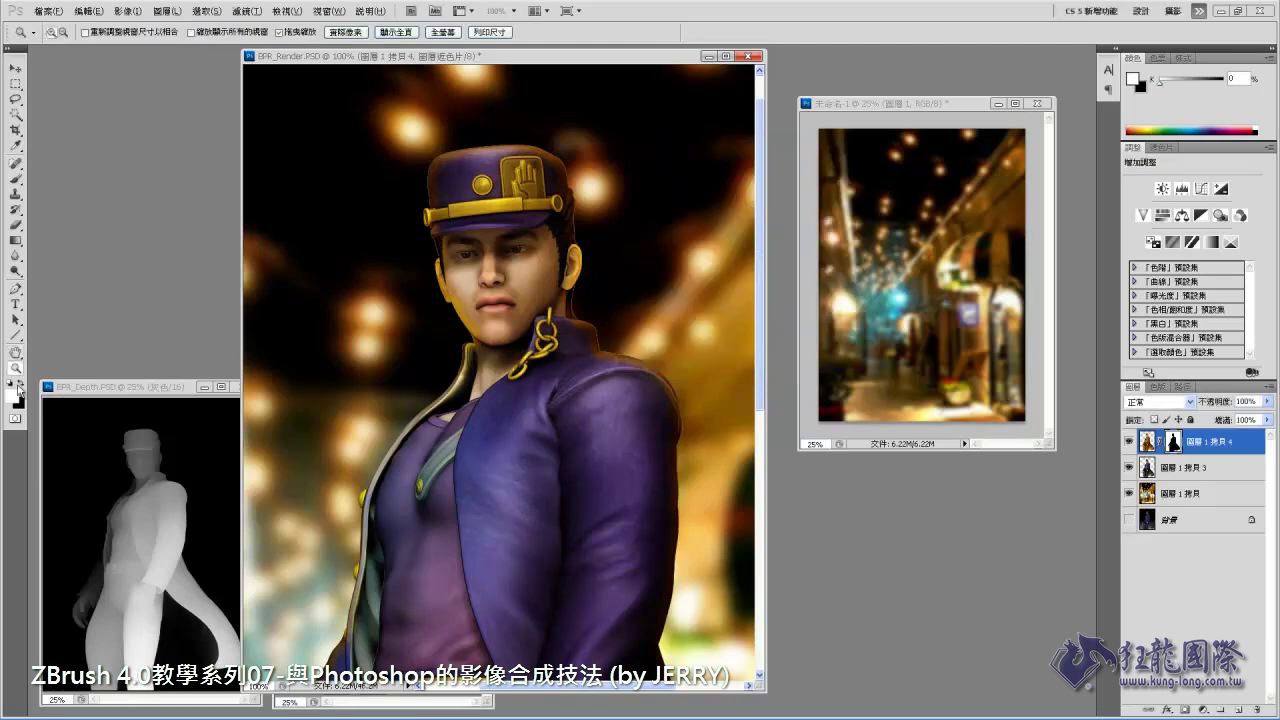
{"action": "left_click", "coordinate": [592, 390], "text": "alt"}
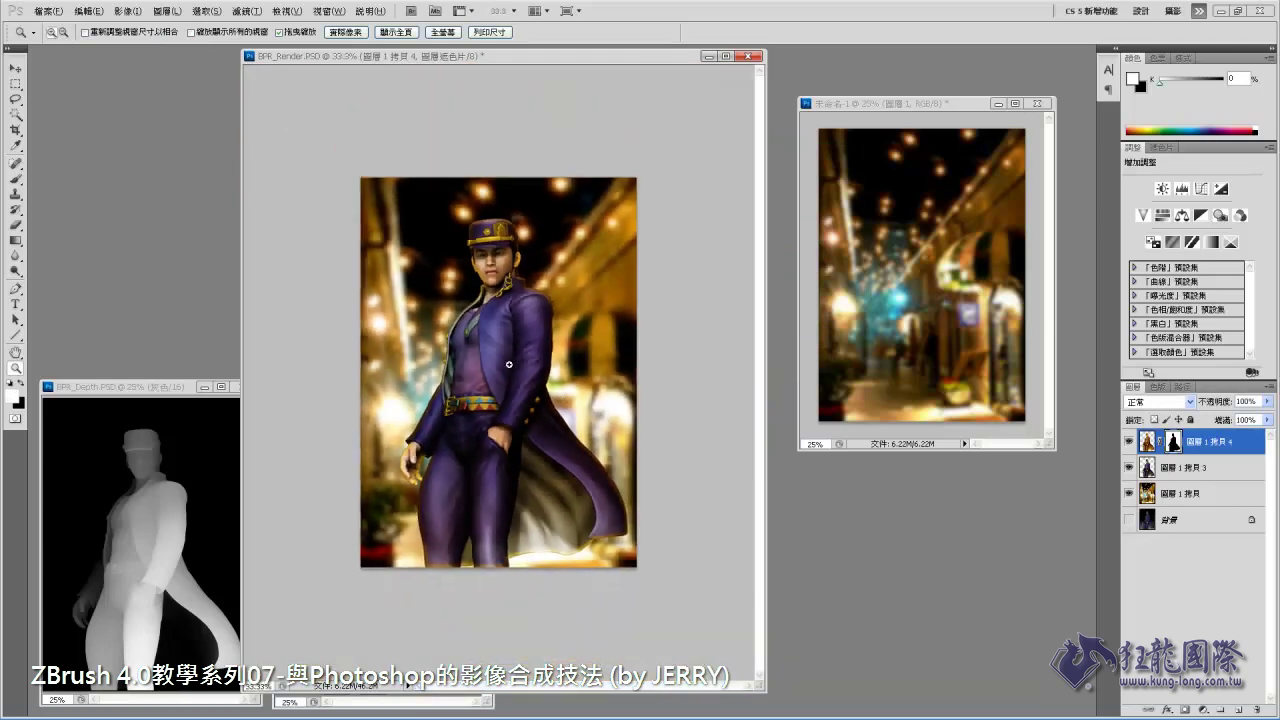
Merge layers 圖層 1 拷貝 3 and 圖層 1 拷貝 4 into one layer.
{"action": "left_click", "coordinate": [507, 338]}
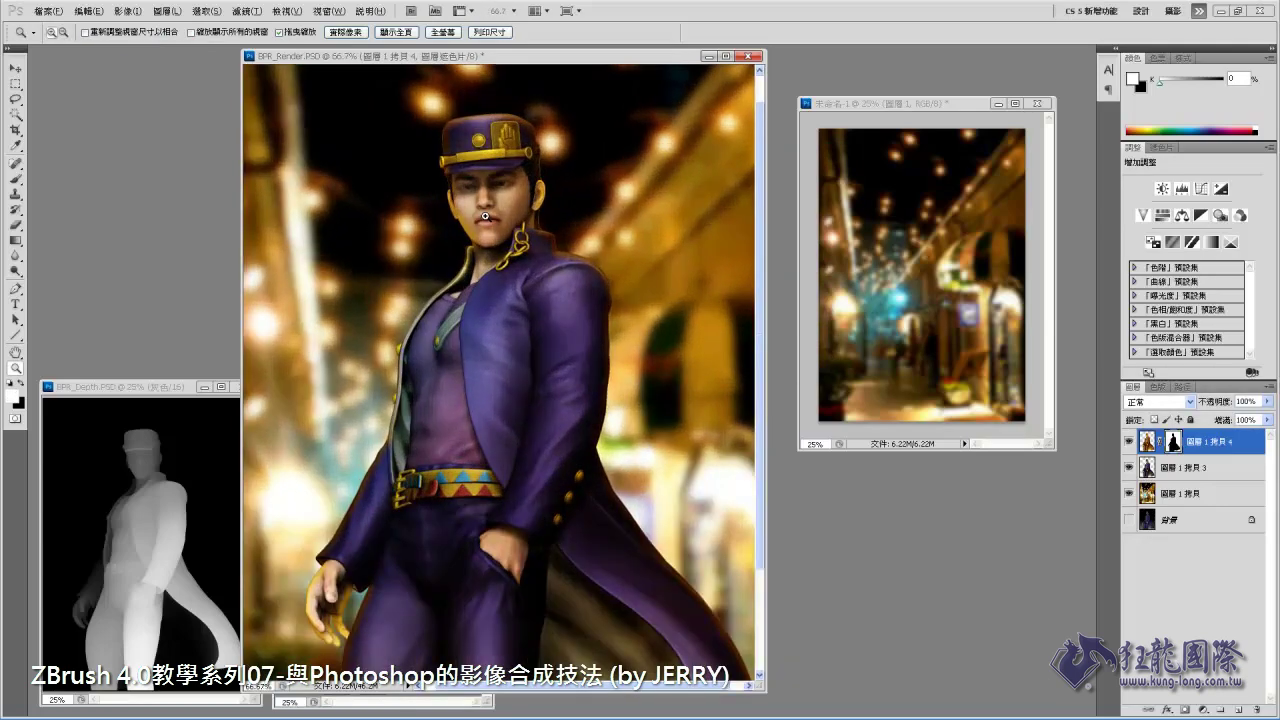
{"action": "left_click", "coordinate": [485, 215]}
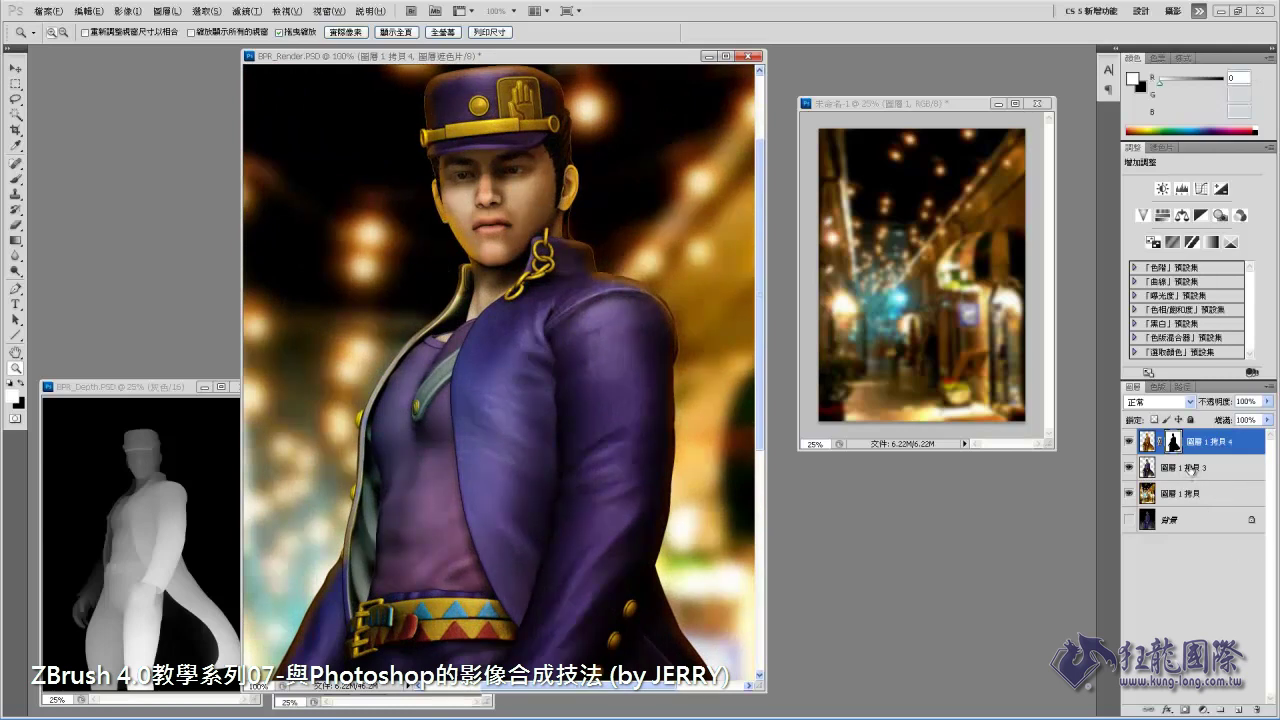
{"action": "left_click", "coordinate": [1192, 467]}
{"action": "left_click", "coordinate": [1207, 446], "text": "shift"}
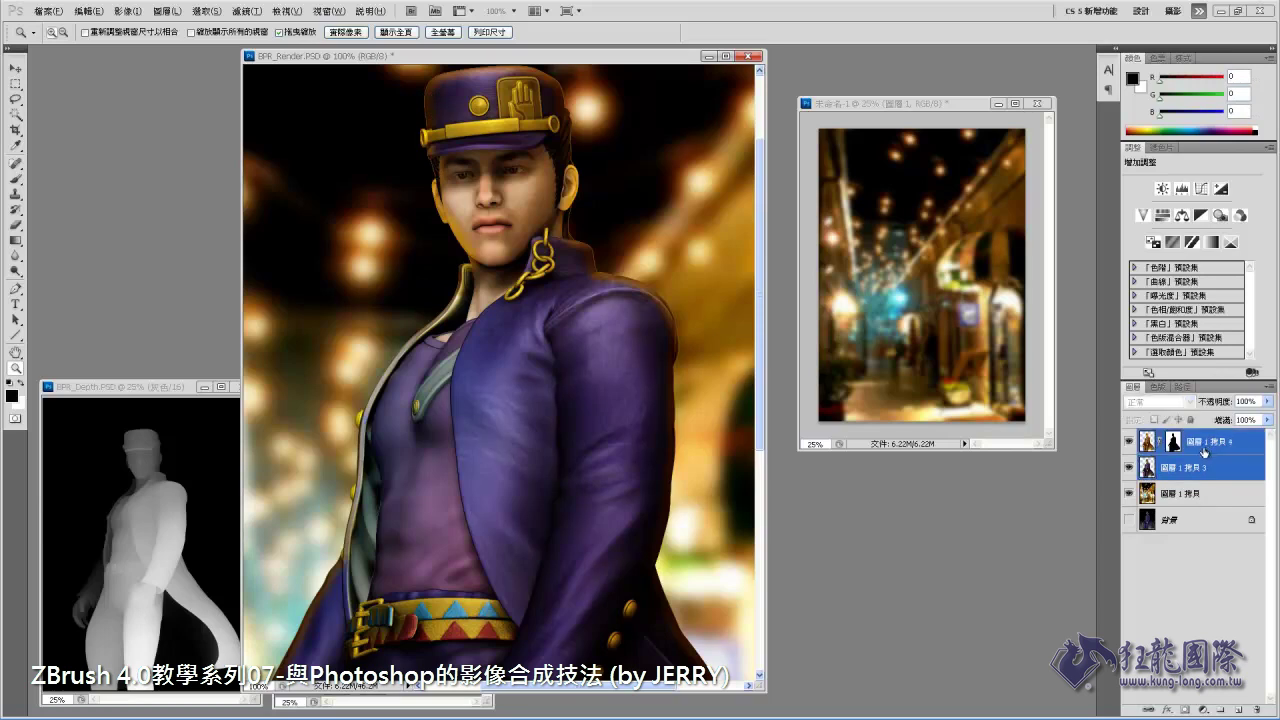
{"action": "key", "text": "ctrl+e"}
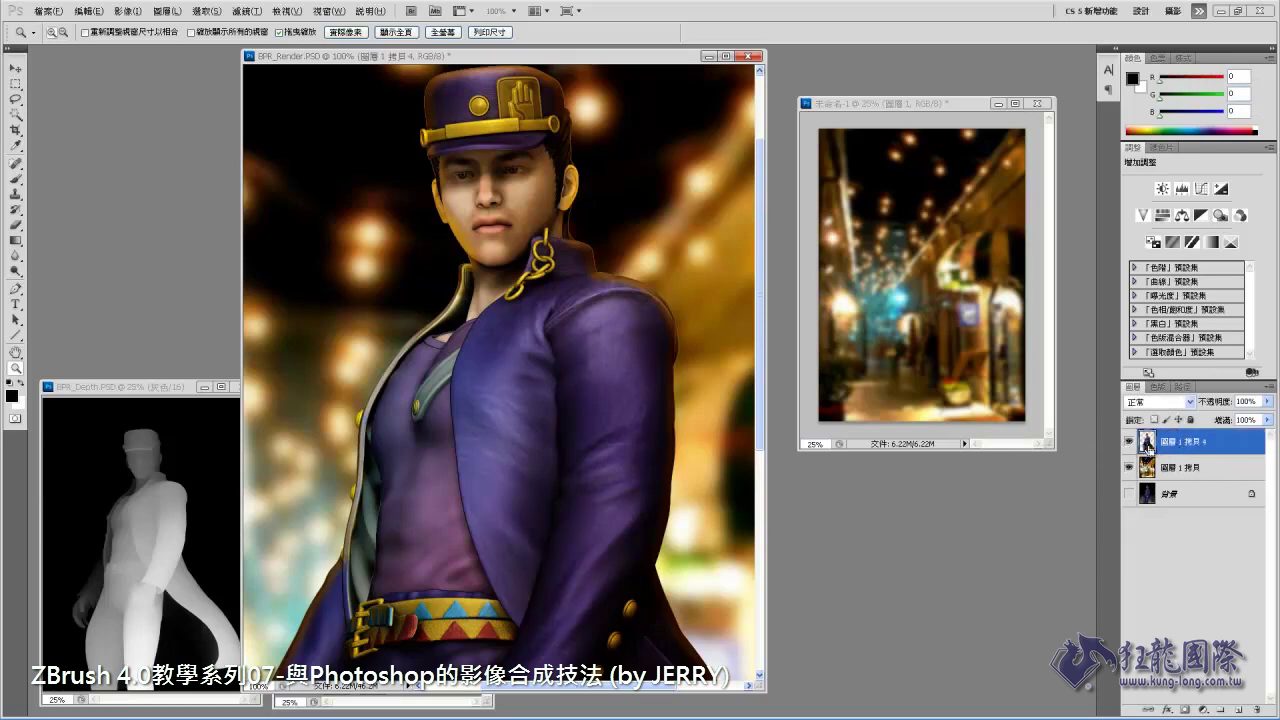
Load the character outline as a selection, contract it by 1 pixel, then deselect.
{"action": "left_click", "coordinate": [1147, 445], "text": "ctrl"}
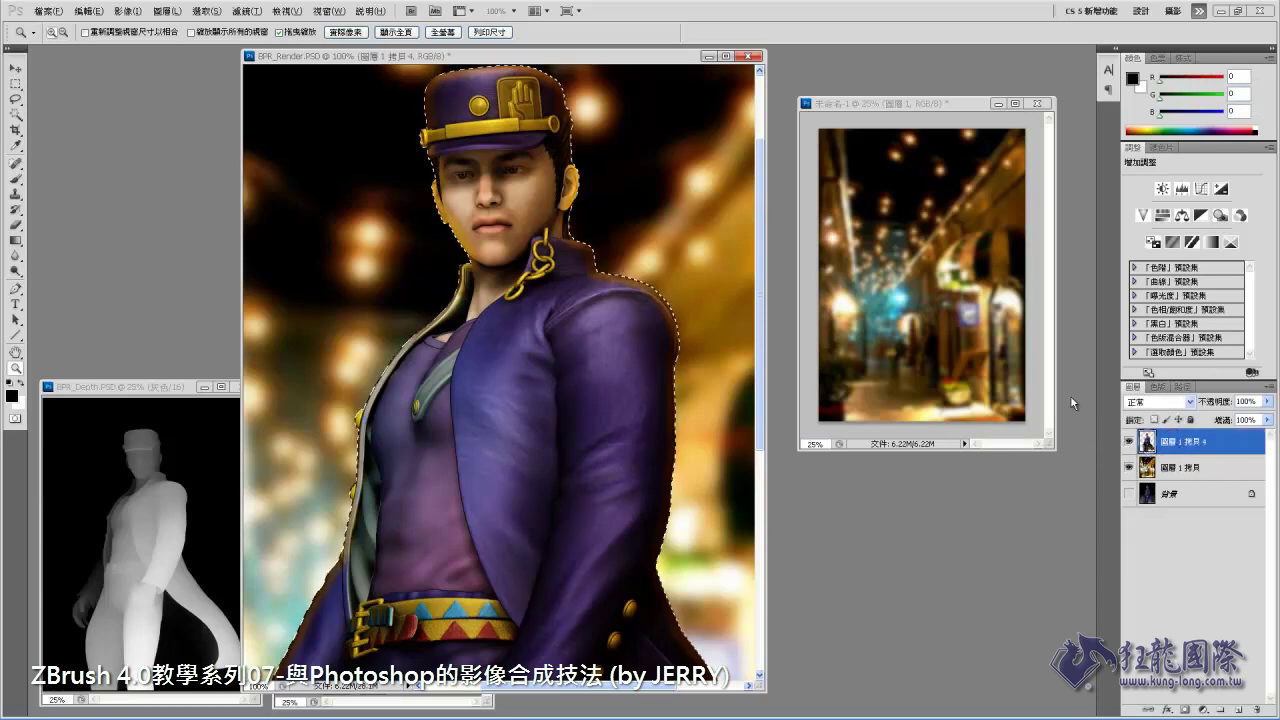
{"action": "left_click", "coordinate": [205, 12]}
{"action": "mouse_move", "coordinate": [250, 137]}
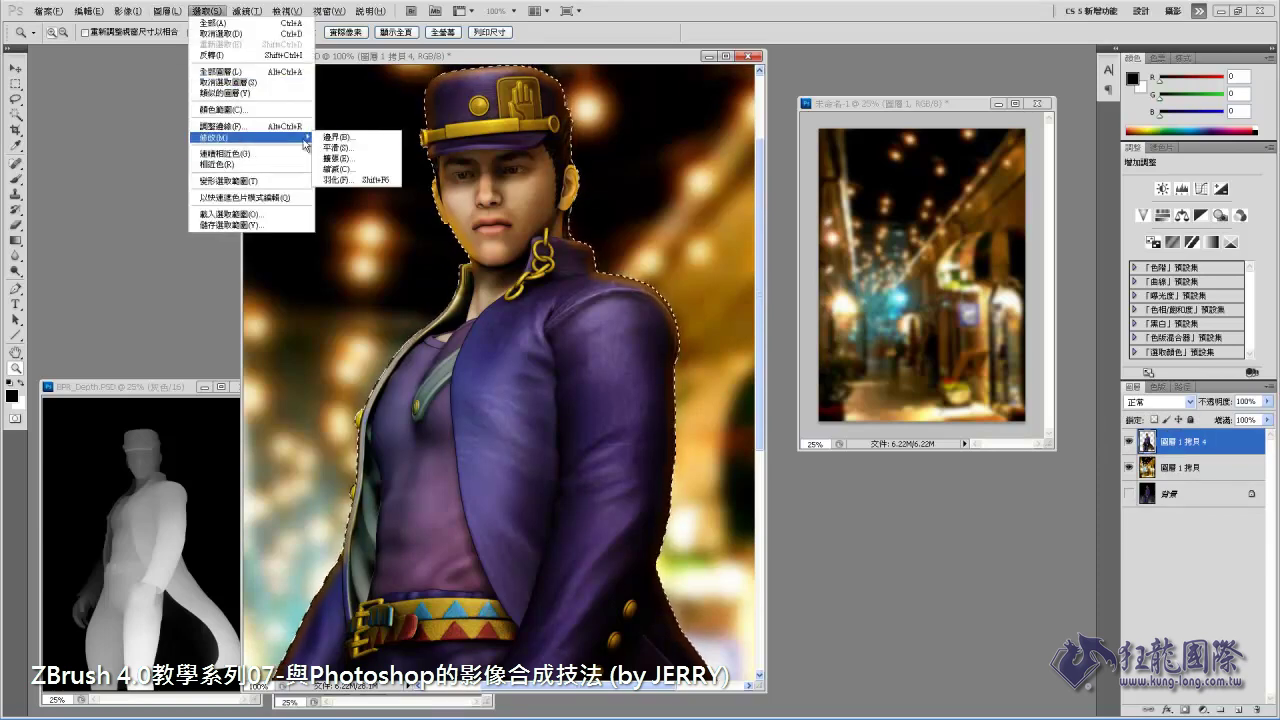
{"action": "left_click", "coordinate": [337, 169]}
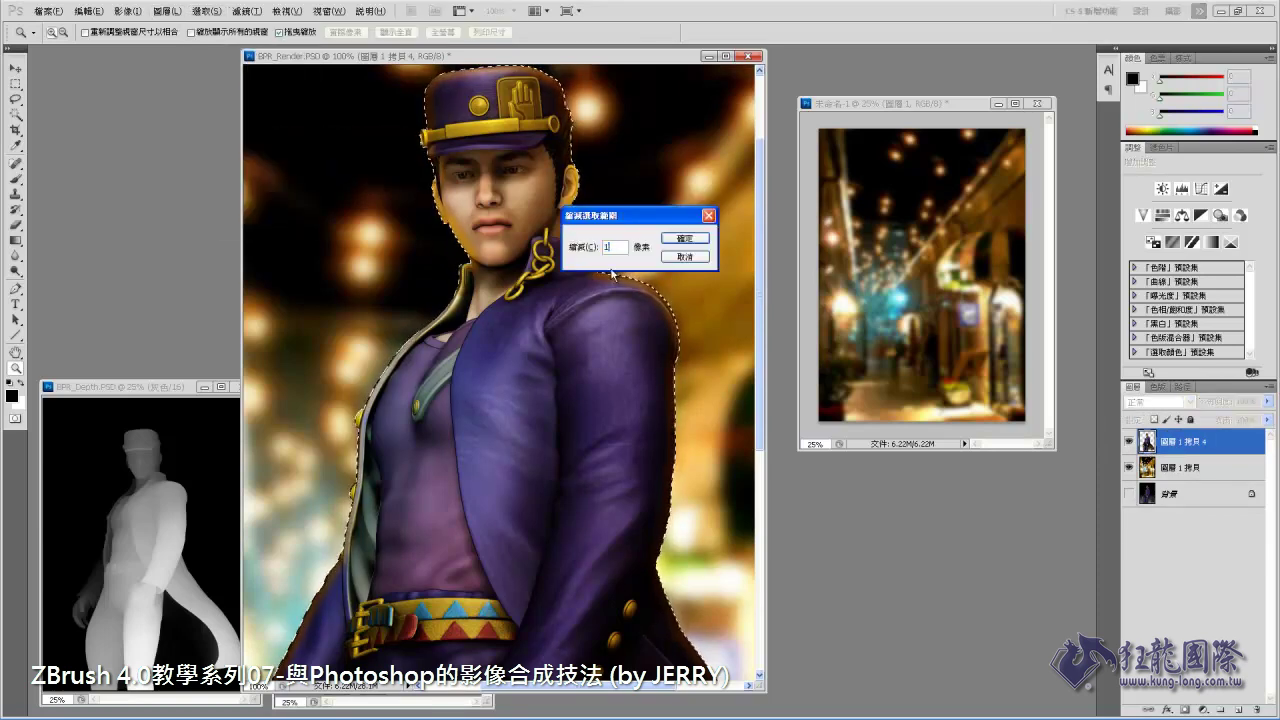
{"action": "key", "text": "Return"}
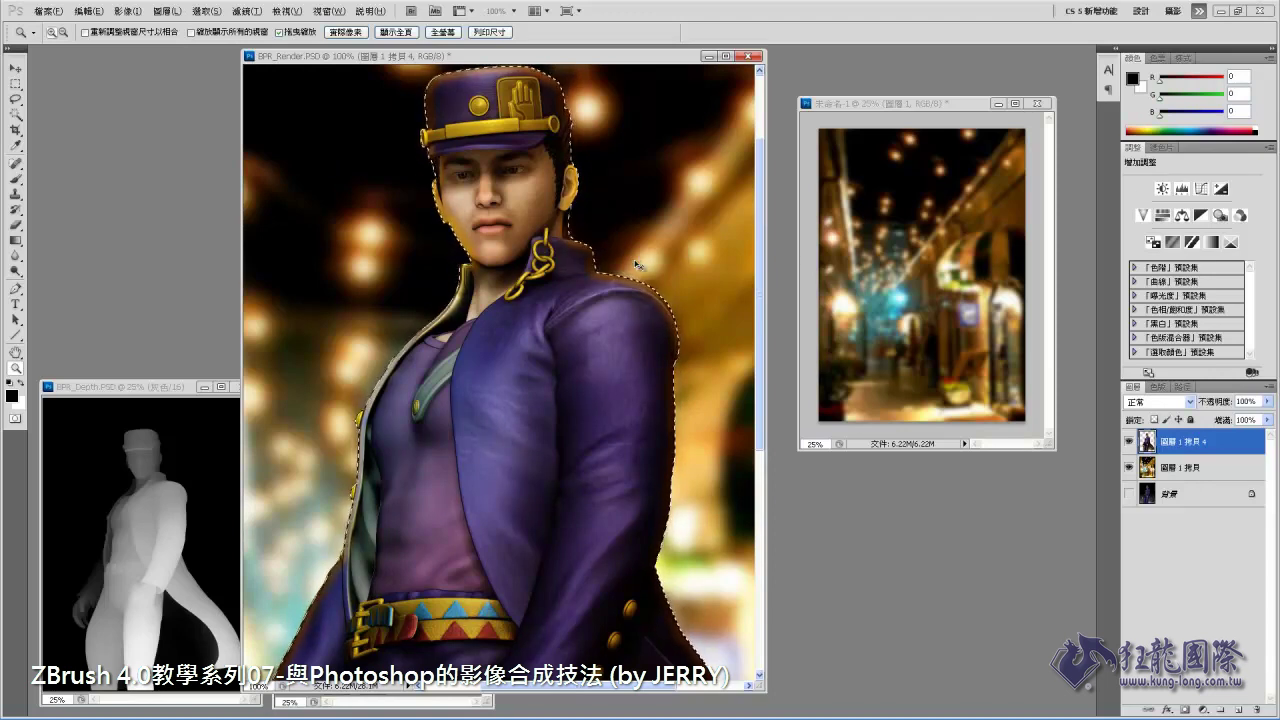
{"action": "key", "text": "ctrl+d"}
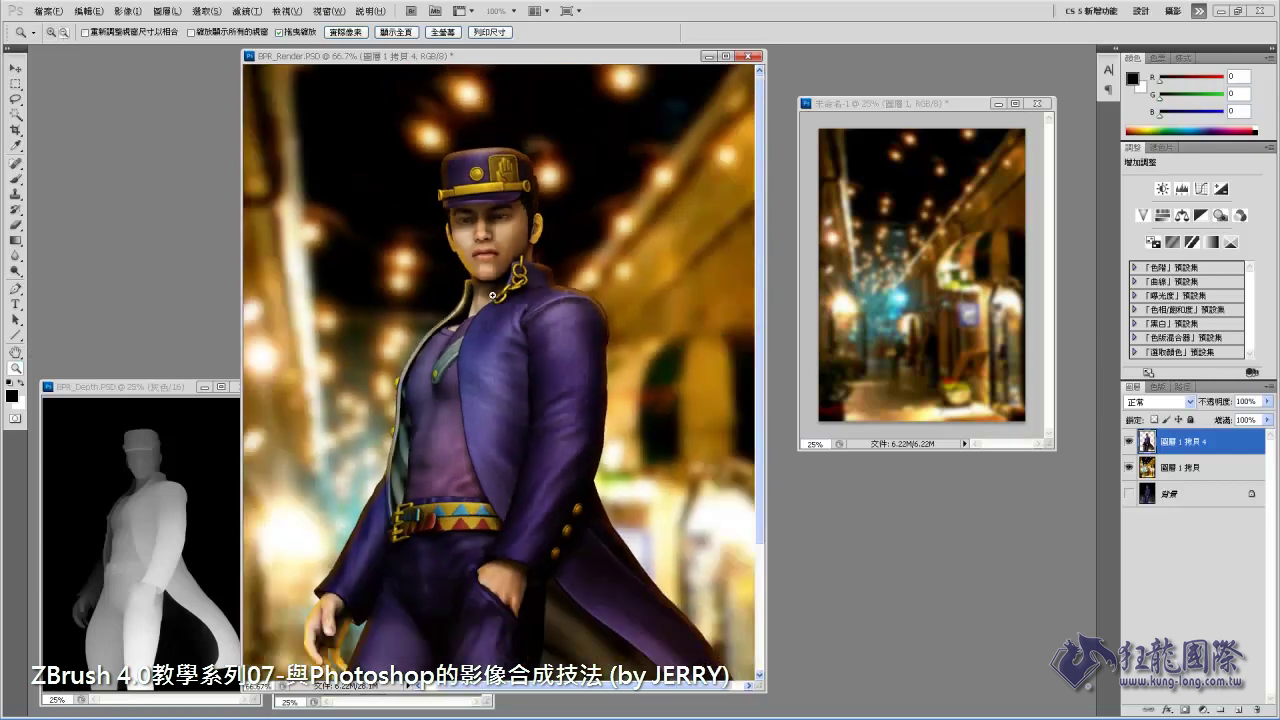
{"action": "left_click", "coordinate": [469, 306], "text": "alt"}
Close 未命名-1 and arrange BPR_Render and BPR_Renderspec windows side by side.
{"action": "left_click", "coordinate": [1037, 103]}
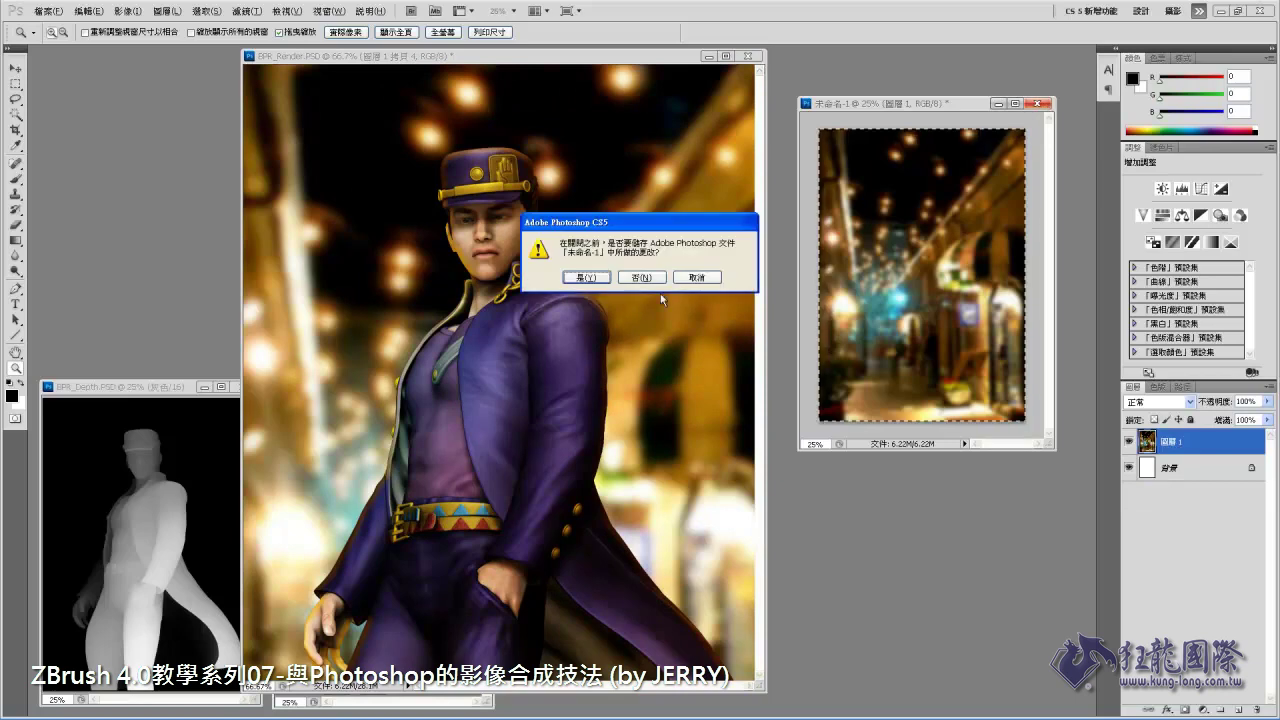
{"action": "left_click", "coordinate": [718, 268]}
{"action": "left_click_drag", "start_coordinate": [507, 66], "coordinate": [573, 73]}
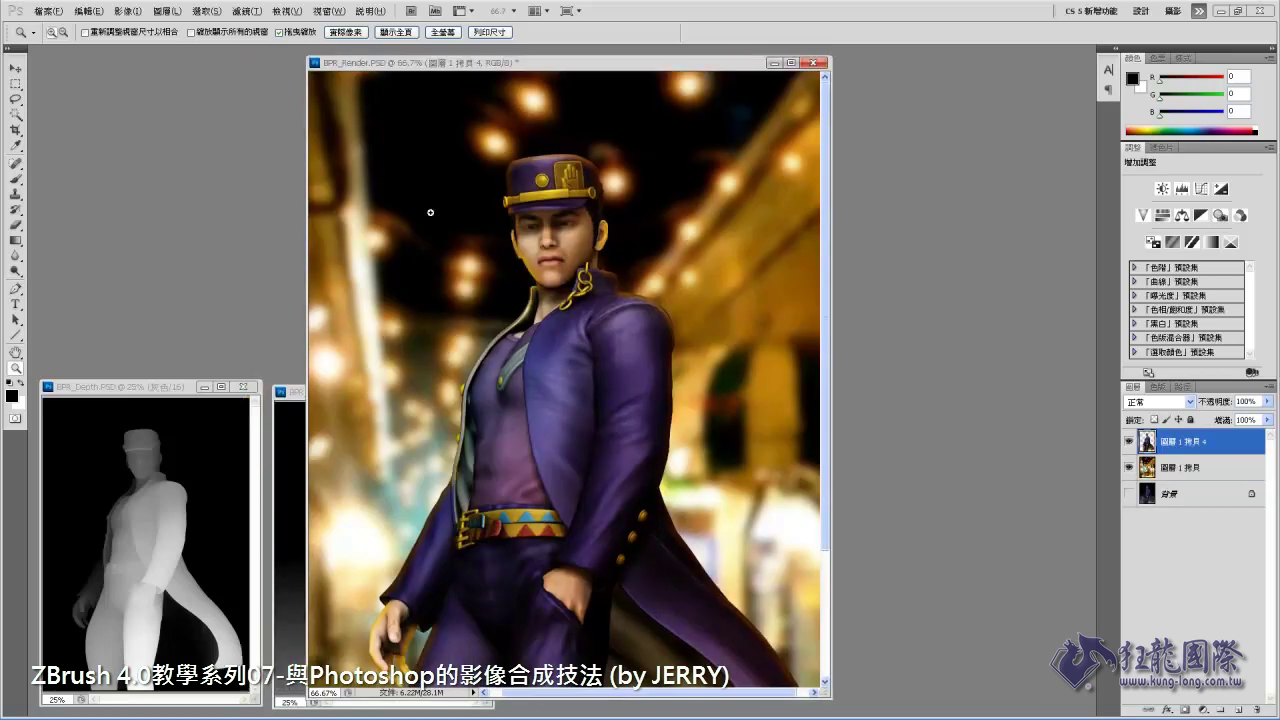
{"action": "left_click_drag", "start_coordinate": [446, 67], "coordinate": [594, 76]}
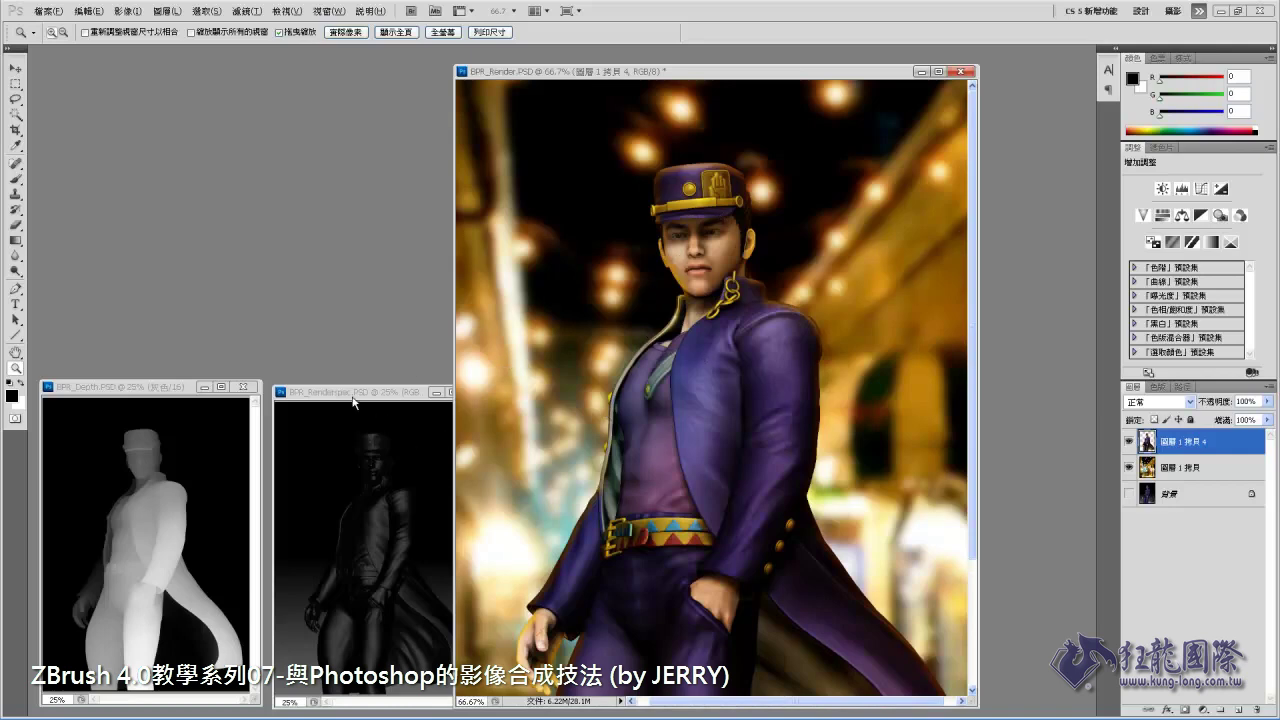
{"action": "left_click_drag", "start_coordinate": [353, 394], "coordinate": [303, 201]}
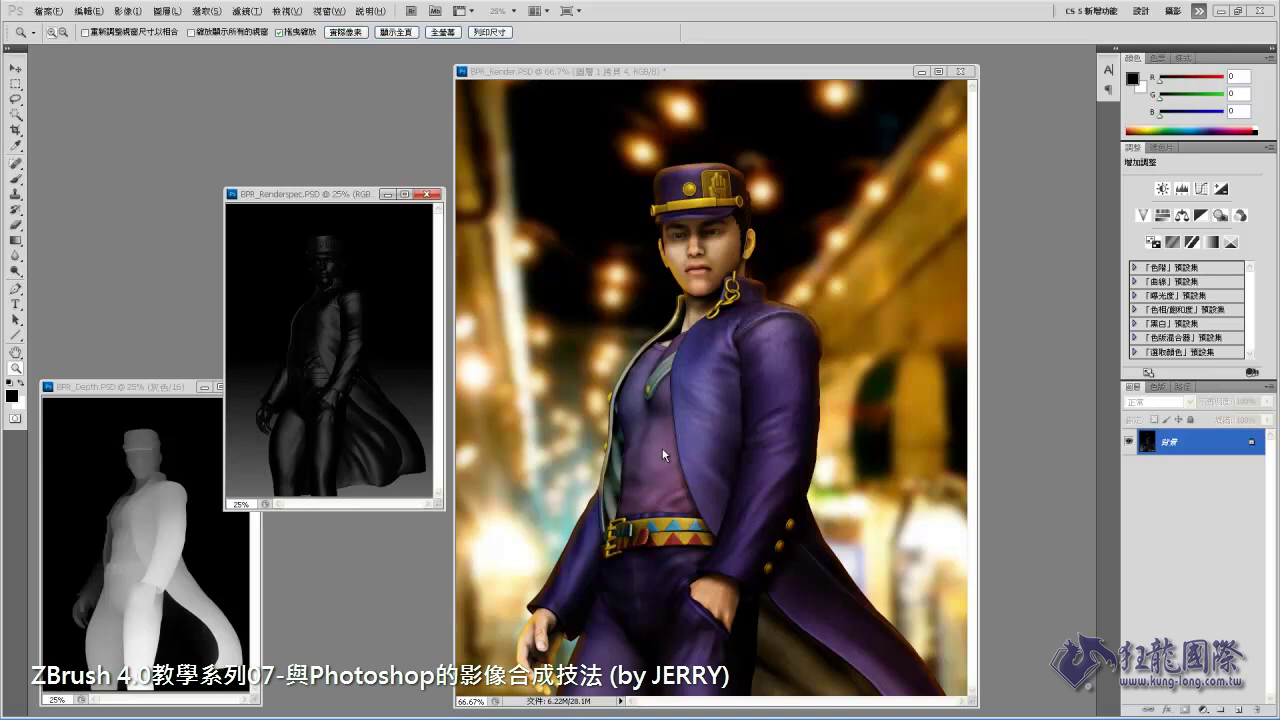
{"action": "left_click", "coordinate": [353, 404], "text": "alt"}
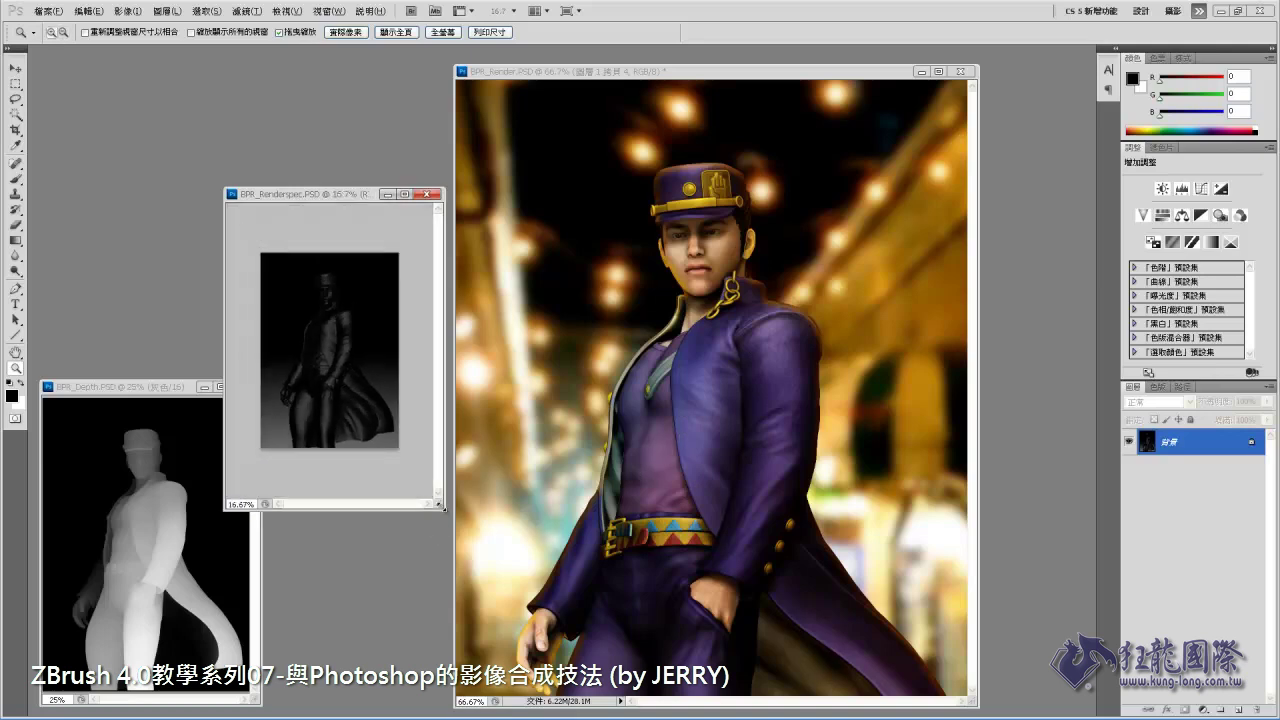
Zoom BPR_Renderspec to 33.3% and add a new layer 圖層 1.
{"action": "left_click_drag", "start_coordinate": [446, 513], "coordinate": [623, 637]}
{"action": "left_click", "coordinate": [488, 524]}
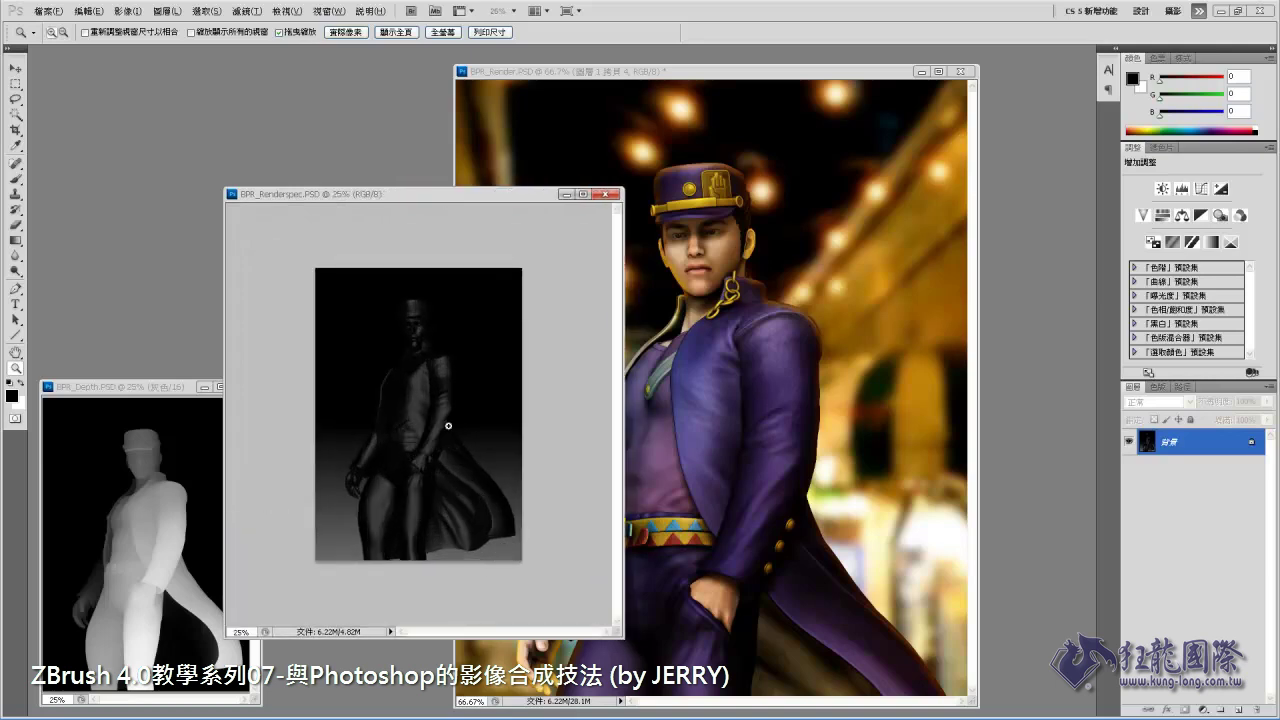
{"action": "left_click", "coordinate": [596, 432]}
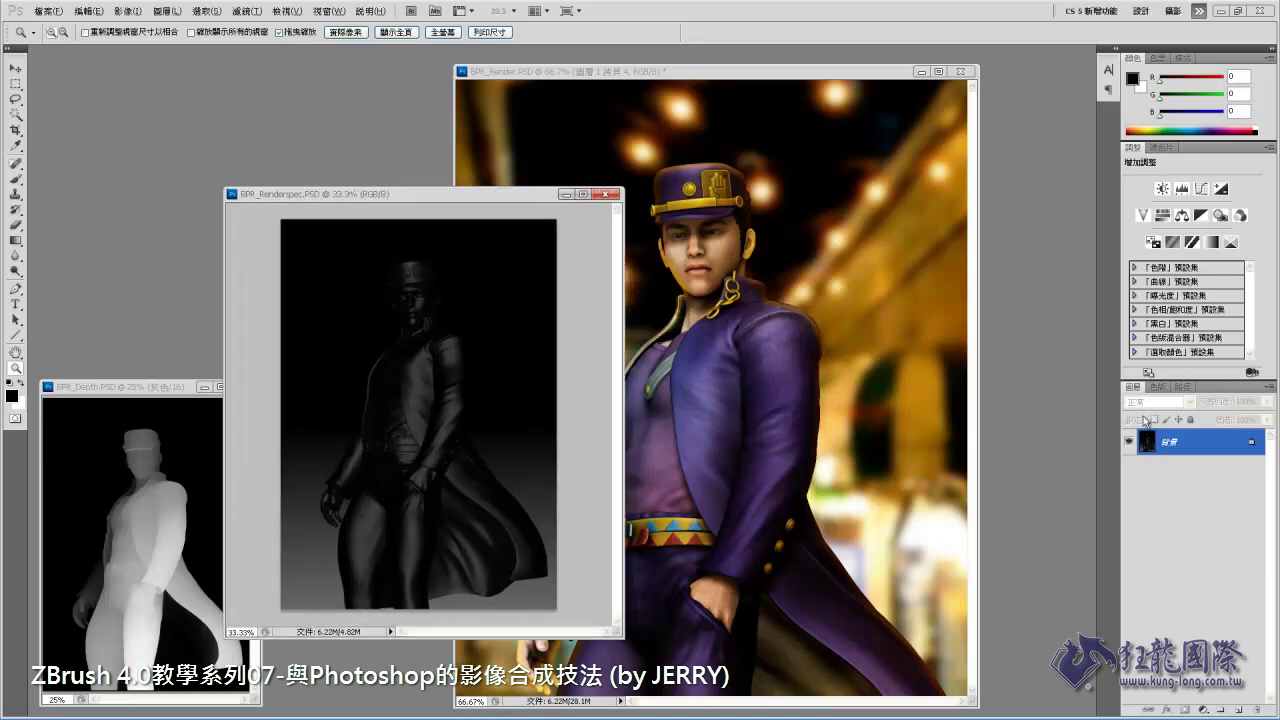
{"action": "left_click", "coordinate": [1269, 386]}
{"action": "left_click", "coordinate": [1186, 393]}
{"action": "left_click", "coordinate": [757, 215]}
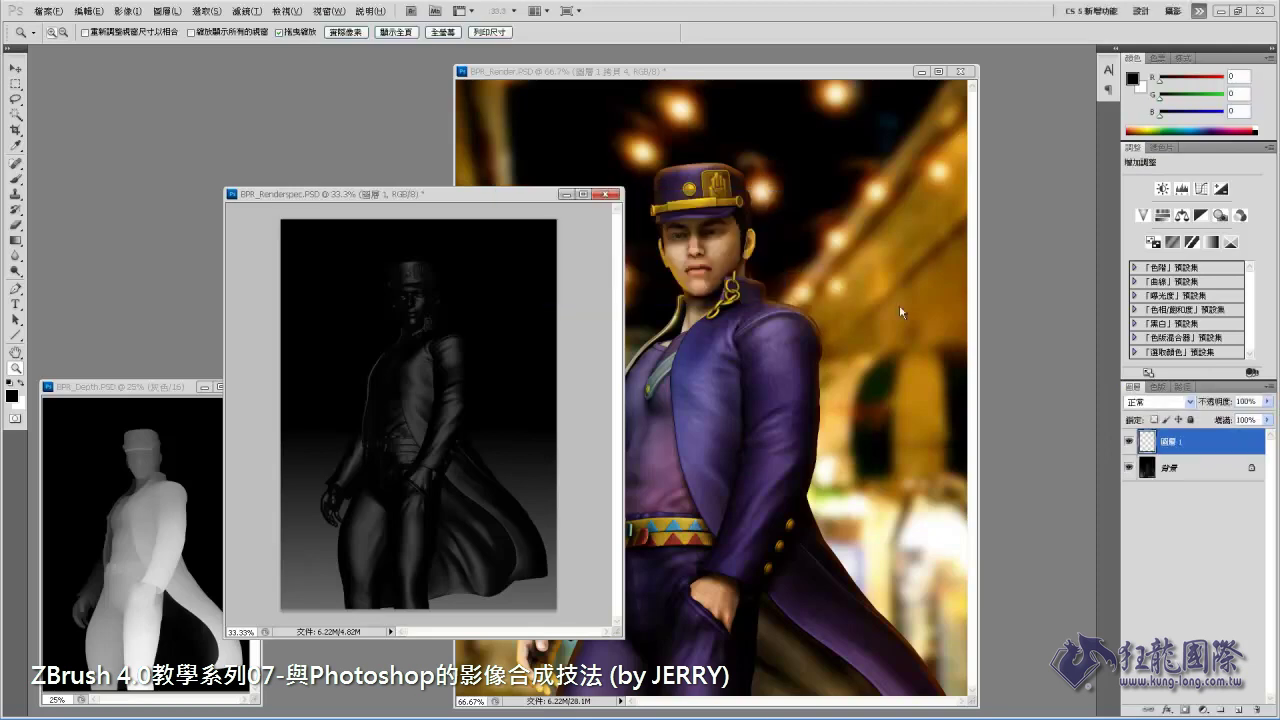
Set the foreground colour to orange #ffb400.
{"action": "left_click", "coordinate": [11, 396]}
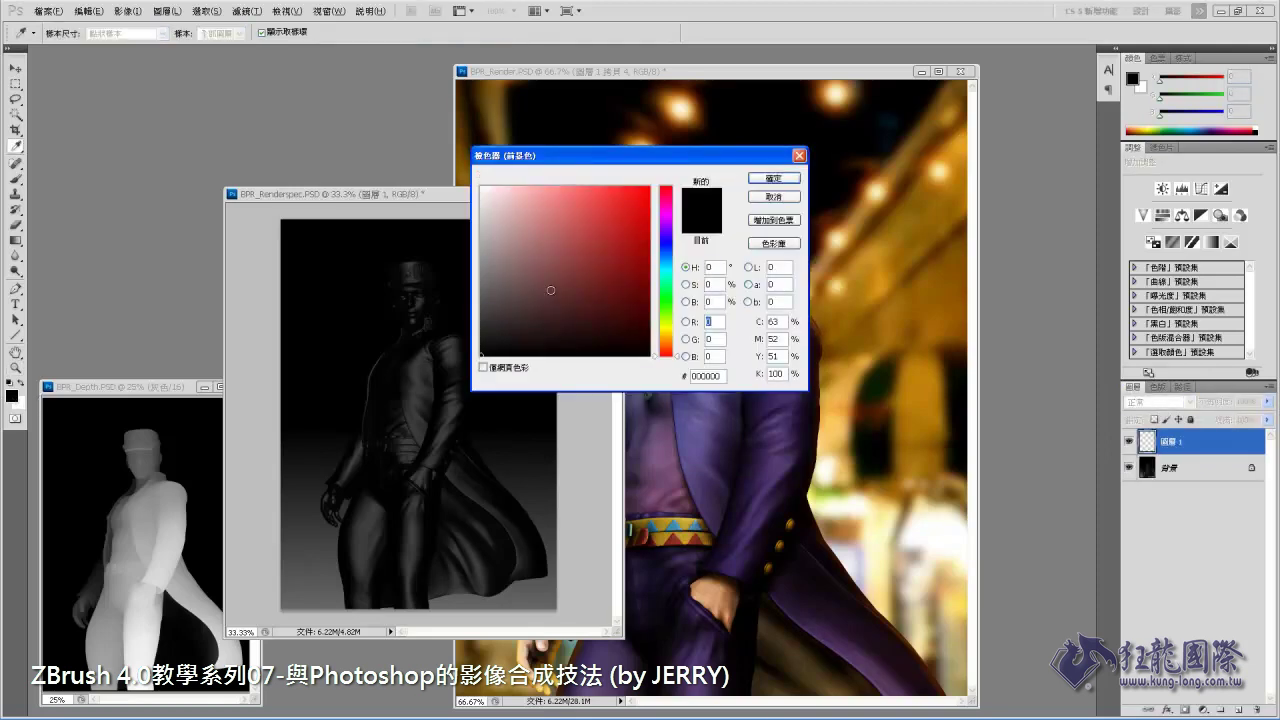
{"action": "left_click", "coordinate": [668, 337]}
{"action": "left_click_drag", "start_coordinate": [630, 240], "coordinate": [662, 180]}
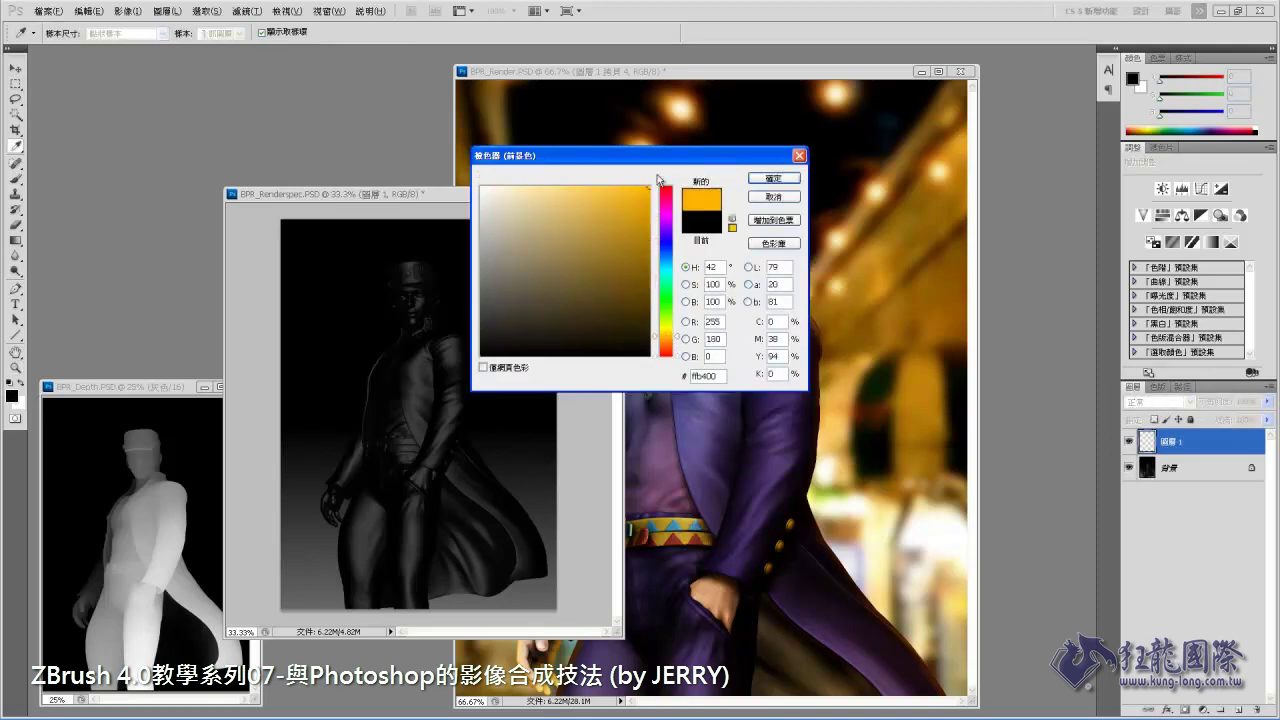
{"action": "left_click", "coordinate": [781, 180]}
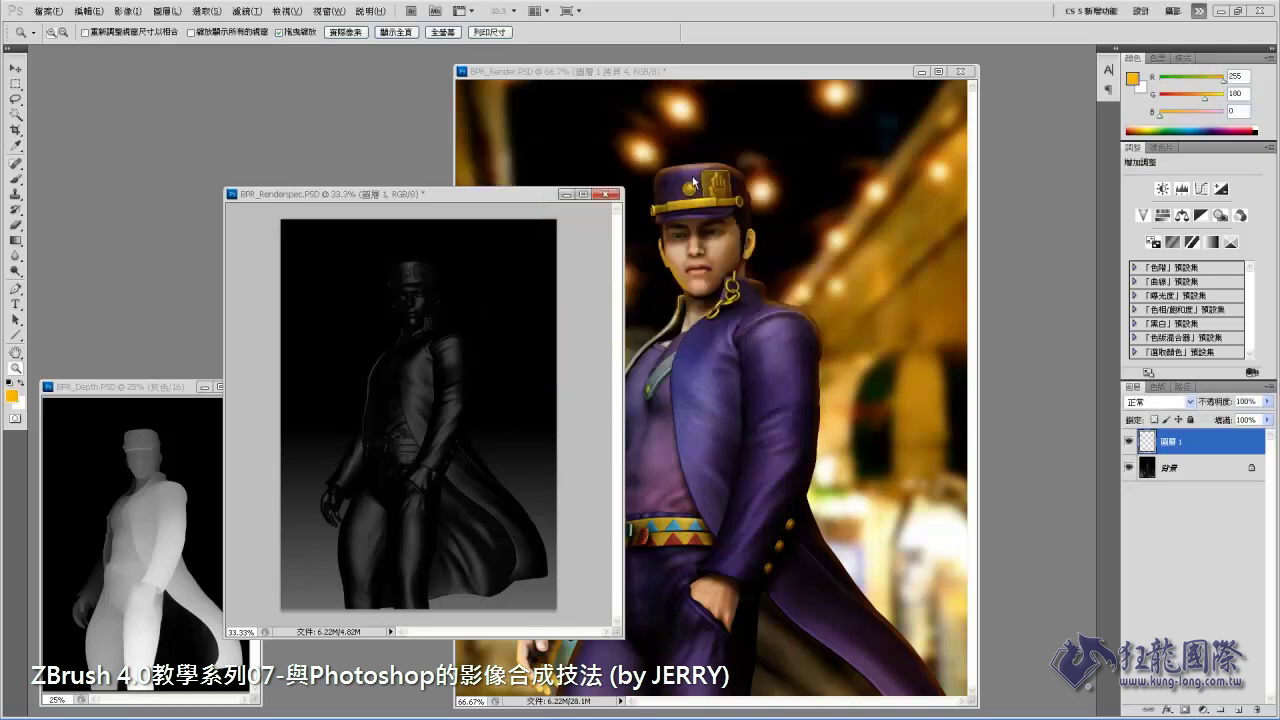
Fill the new layer with the orange foreground colour and set it to Multiply.
{"action": "left_click", "coordinate": [88, 11]}
{"action": "left_click", "coordinate": [134, 187]}
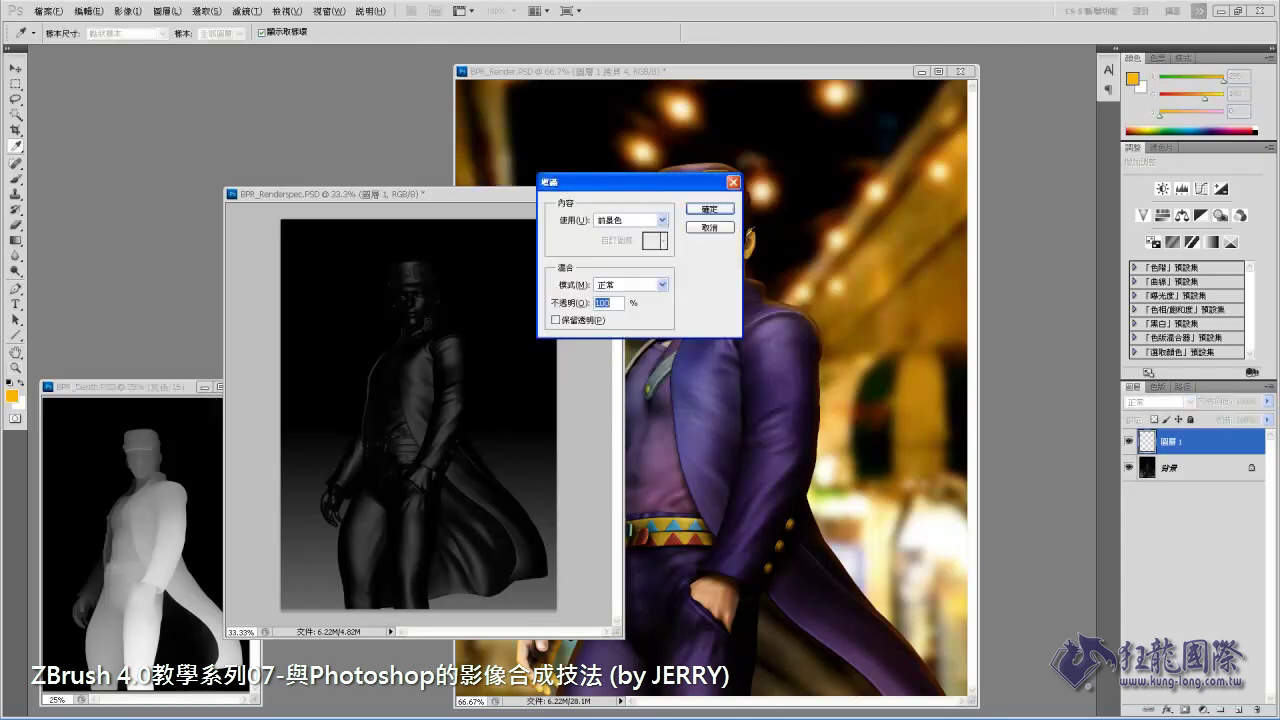
{"action": "left_click", "coordinate": [708, 210]}
{"action": "left_click", "coordinate": [1190, 402]}
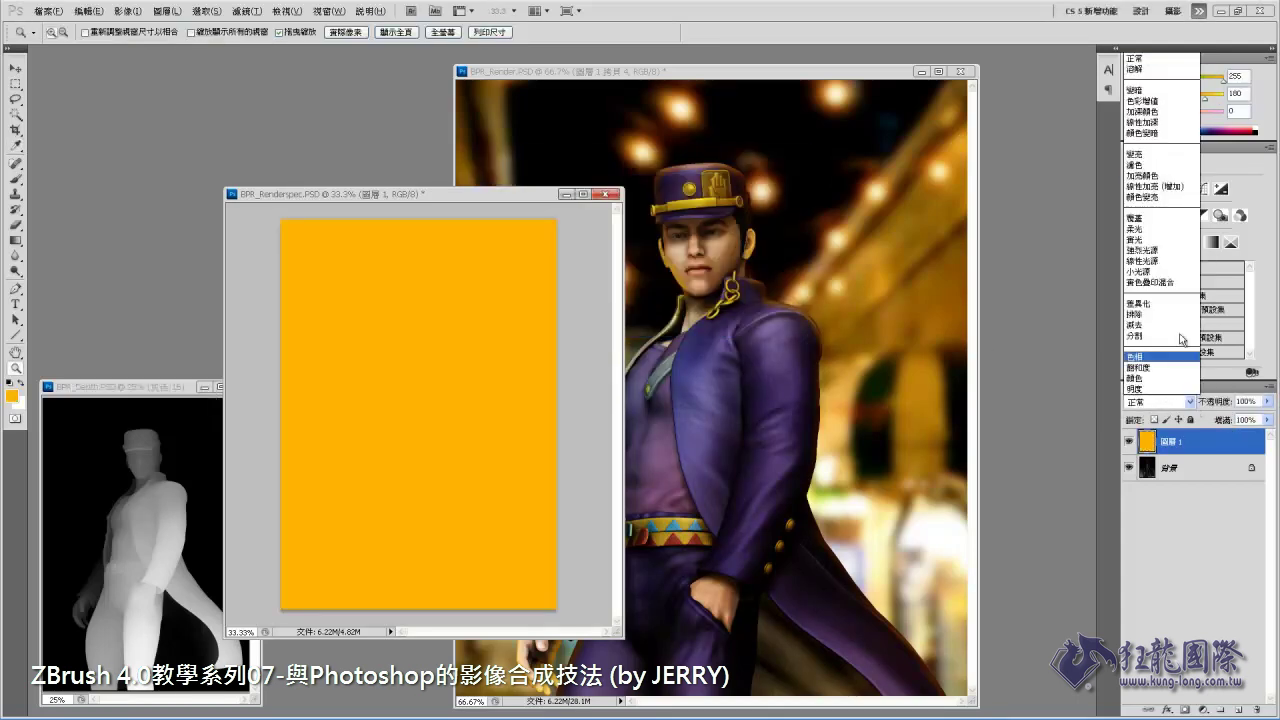
{"action": "left_click", "coordinate": [1152, 101]}
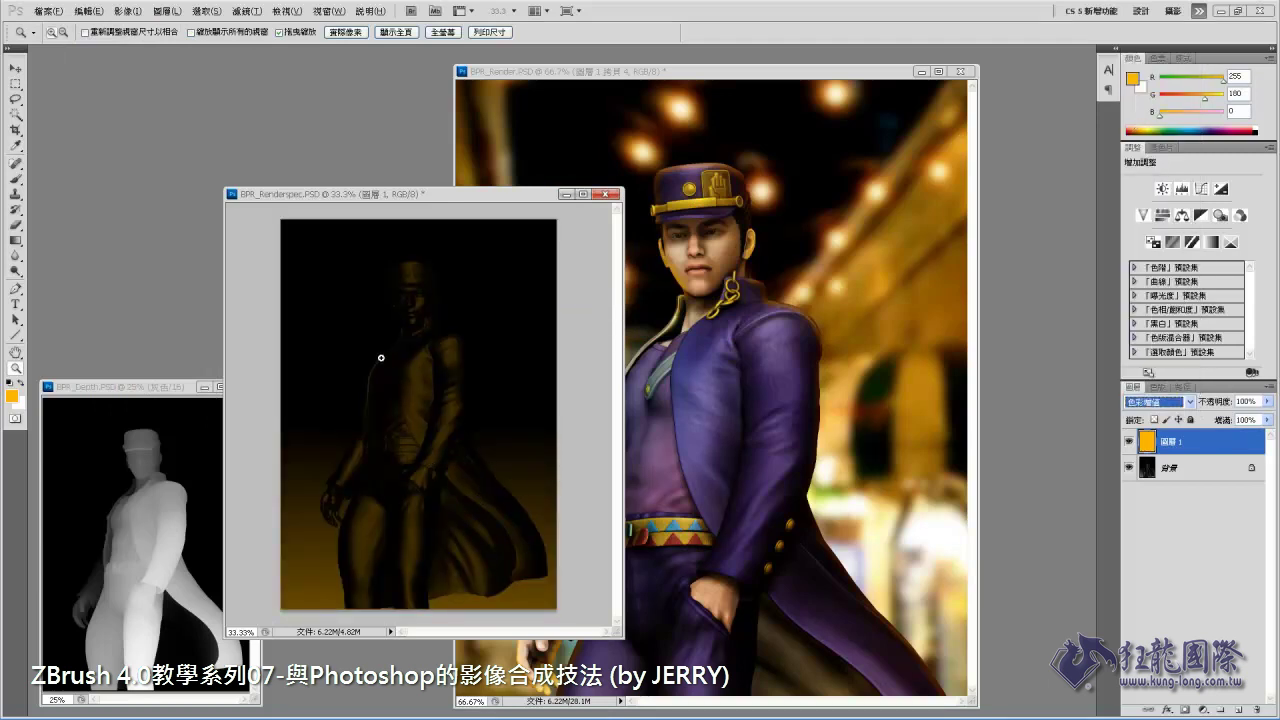
Merge the orange layer into the specular render and paste it into BPR_Render.
{"action": "left_click", "coordinate": [1200, 468], "text": "shift"}
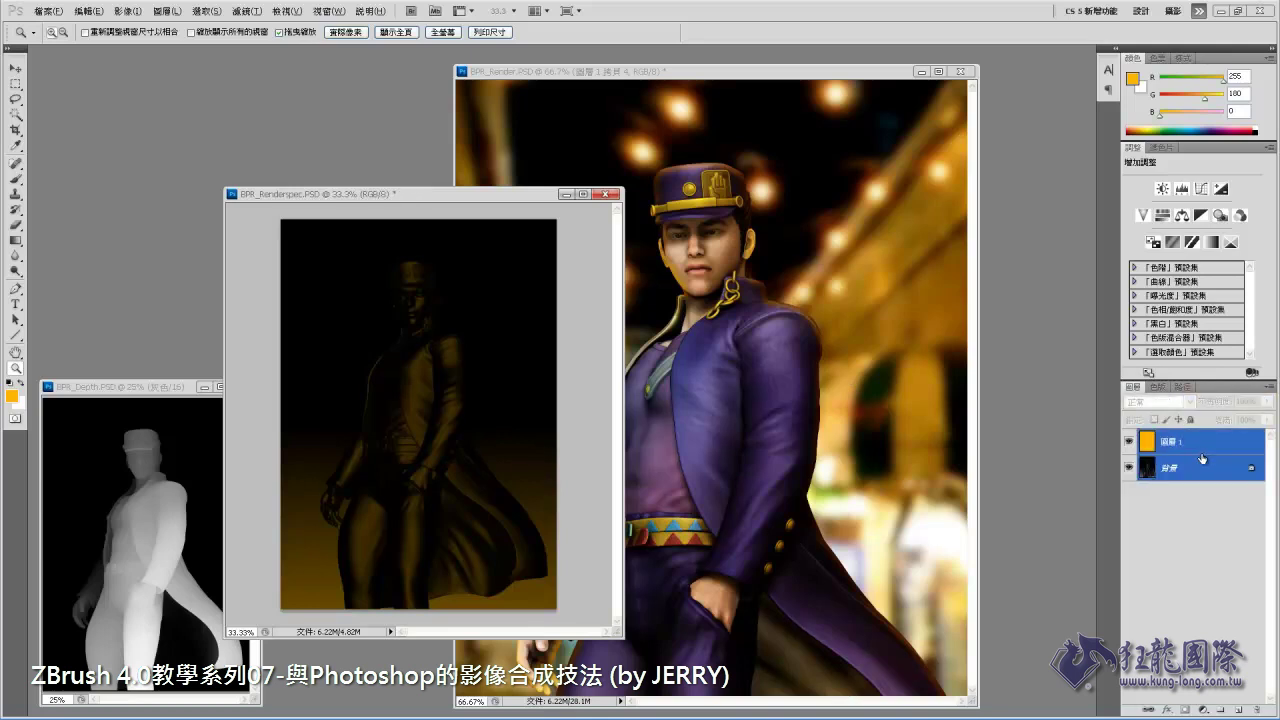
{"action": "key", "text": "ctrl+e"}
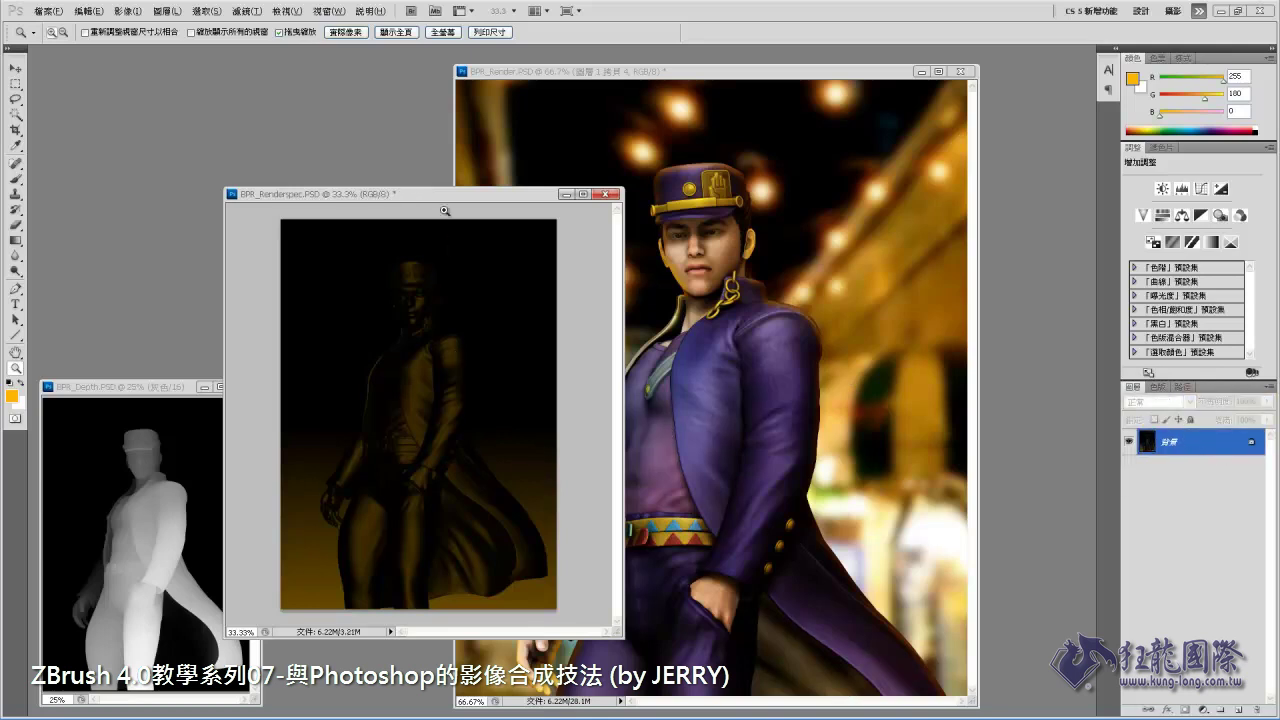
{"action": "left_click_drag", "start_coordinate": [446, 200], "coordinate": [372, 146]}
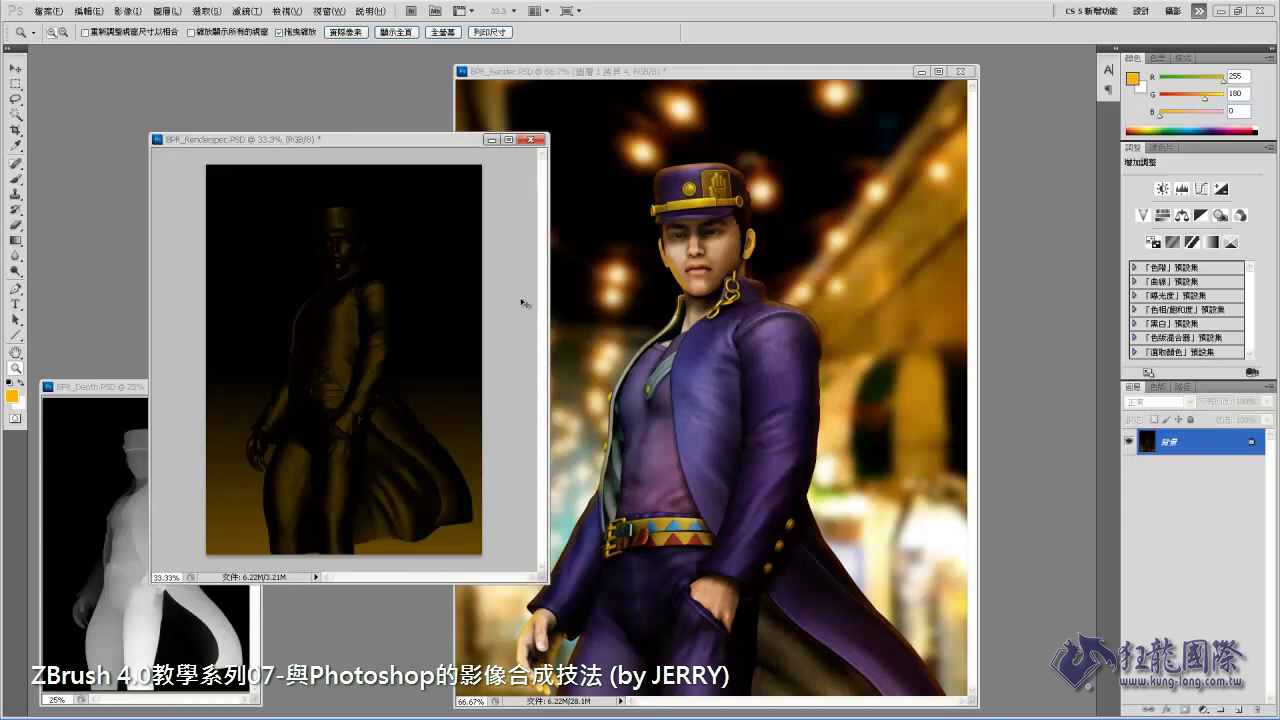
{"action": "key", "text": "ctrl+a"}
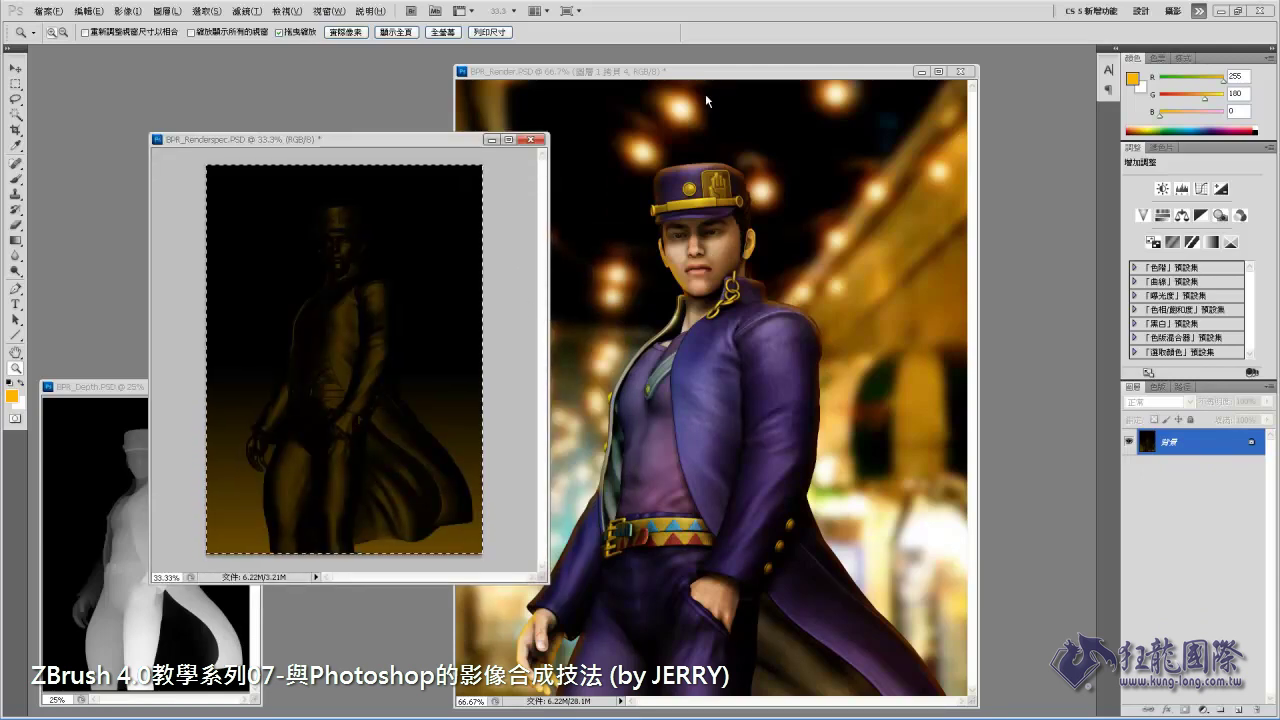
{"action": "left_click", "coordinate": [706, 78]}
{"action": "key", "text": "ctrl+v"}
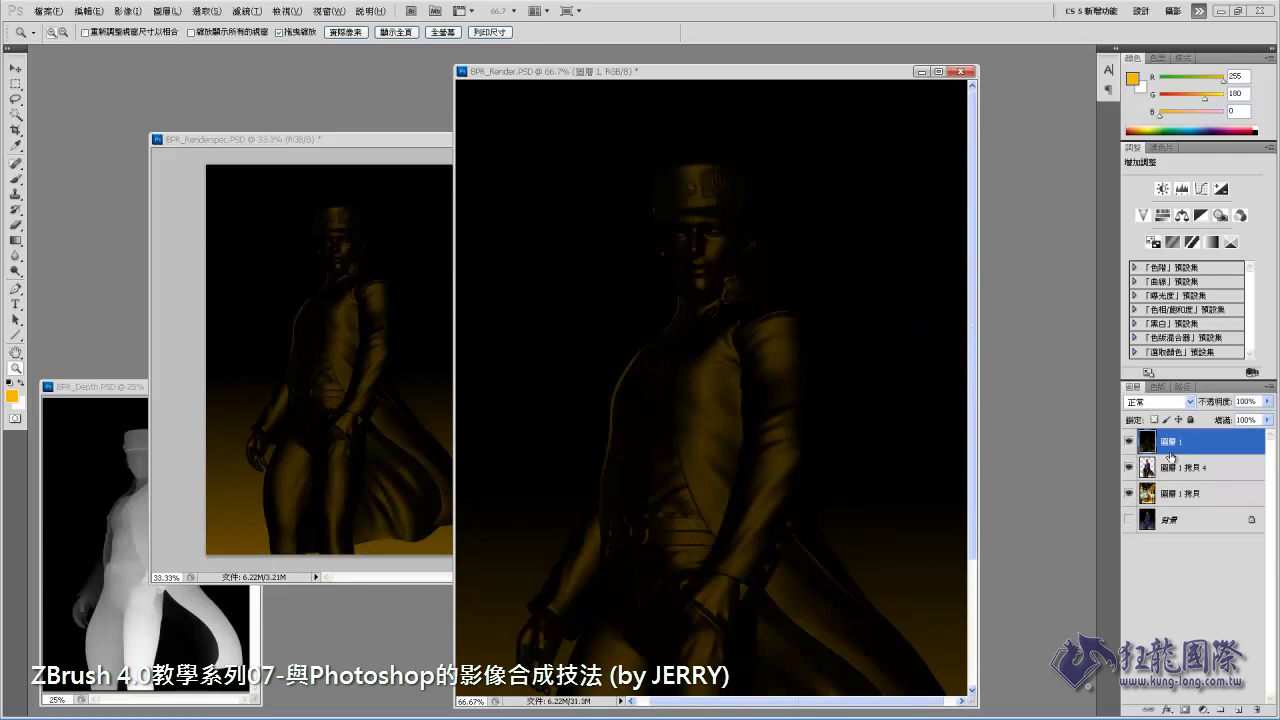
Set the pasted specular layer's blend mode to Screen.
{"action": "left_click", "coordinate": [1160, 402]}
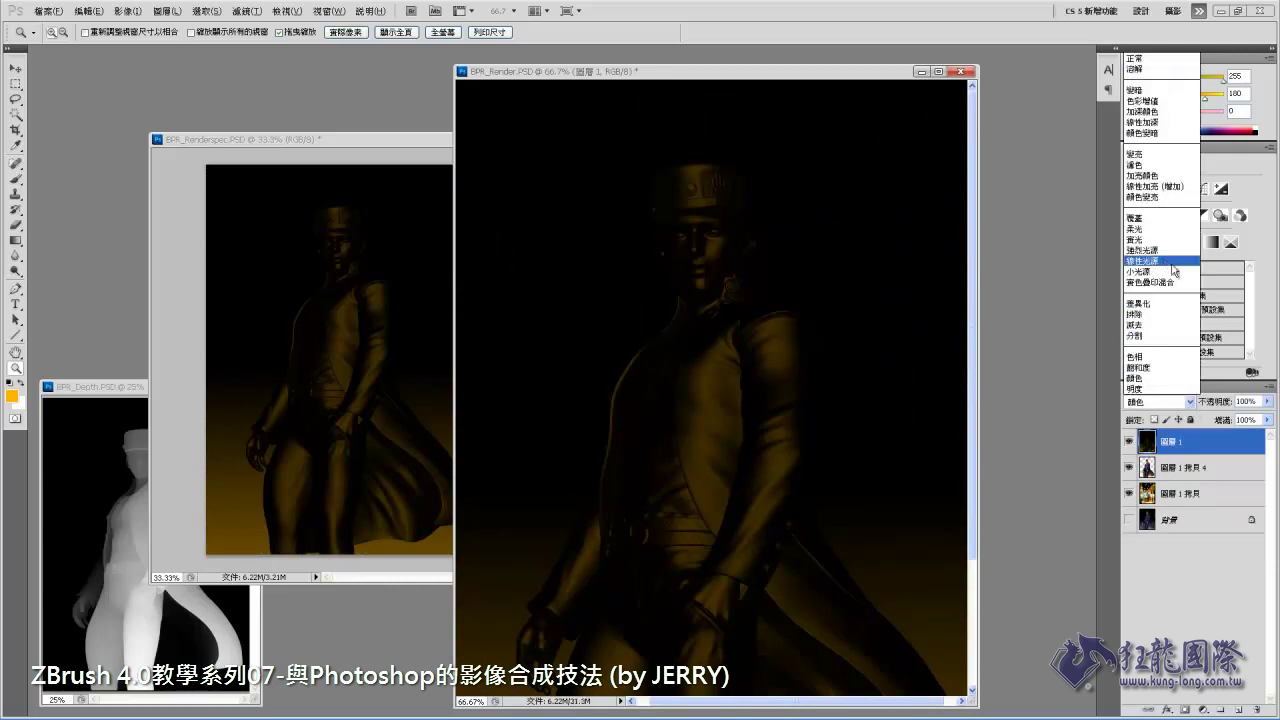
{"action": "left_click", "coordinate": [1146, 166]}
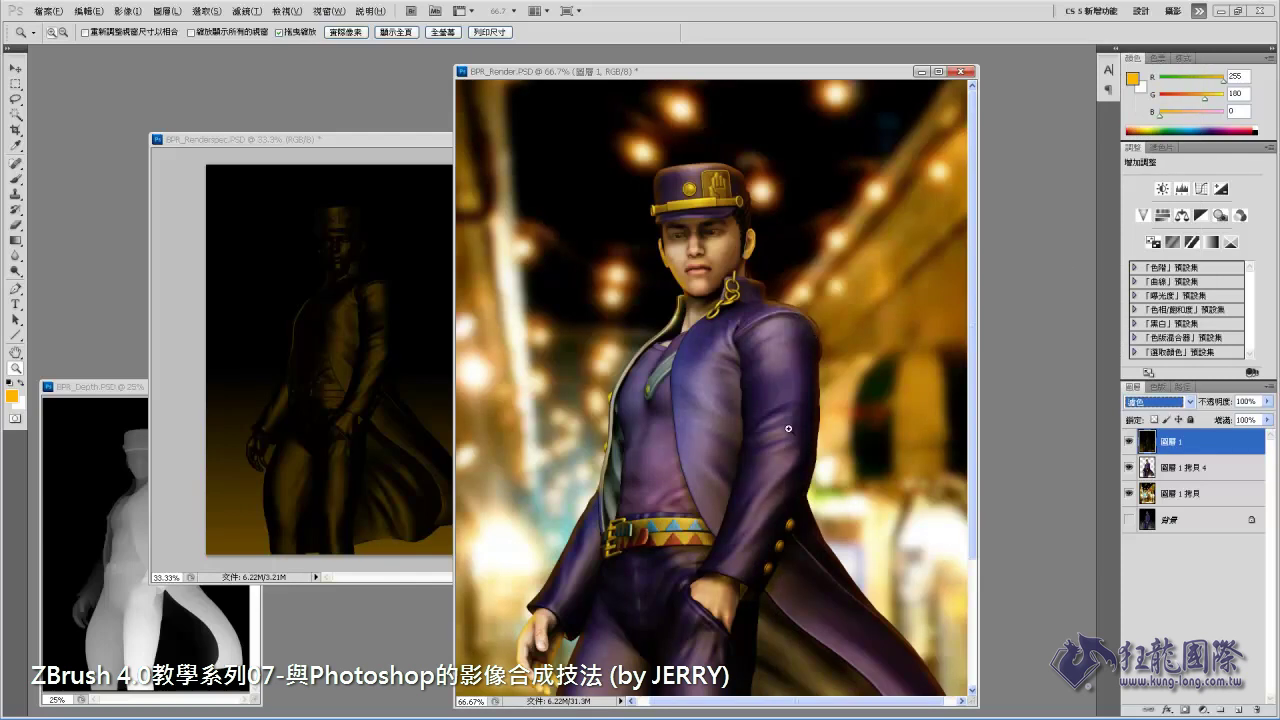
{"action": "scroll", "coordinate": [905, 312], "scroll_direction": "down", "scroll_amount": 2}
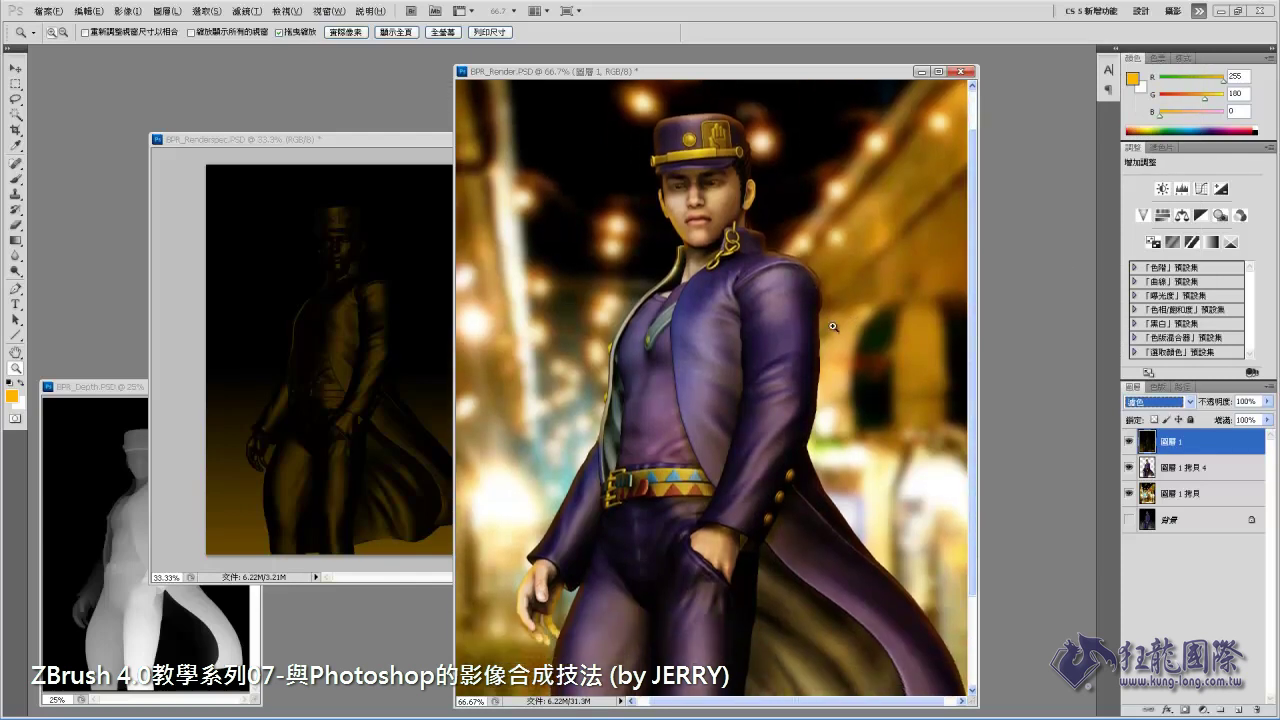
{"action": "left_click", "coordinate": [801, 344], "text": "alt"}
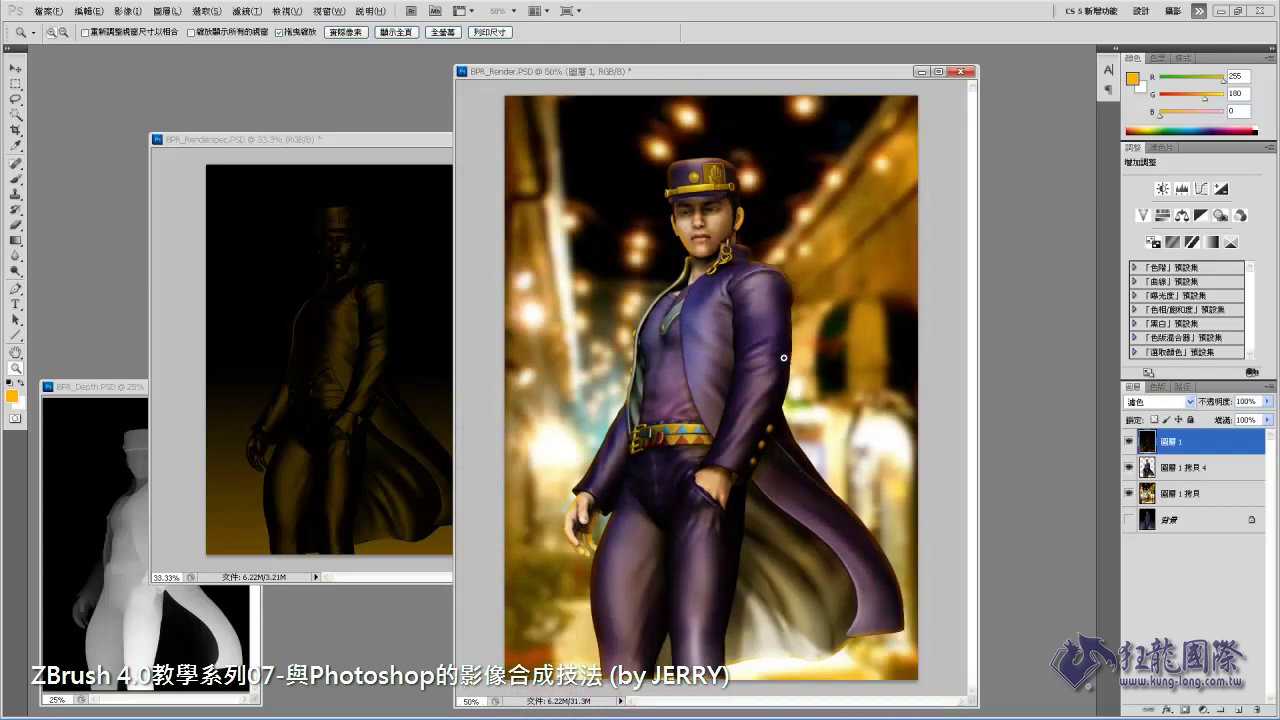
Toggle the specular layer's visibility on and off to compare the effect.
{"action": "left_click", "coordinate": [1129, 441]}
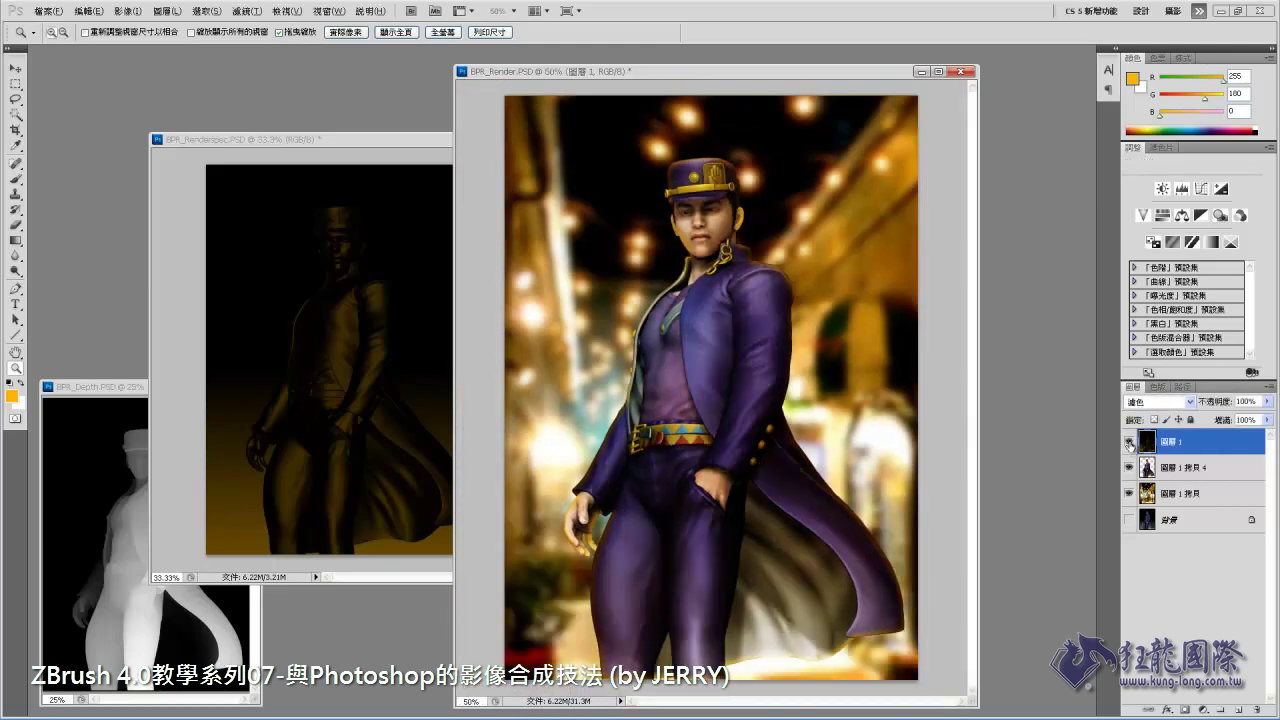
{"action": "left_click", "coordinate": [1129, 441]}
{"action": "left_click", "coordinate": [1129, 441]}
{"action": "left_click", "coordinate": [1129, 441]}
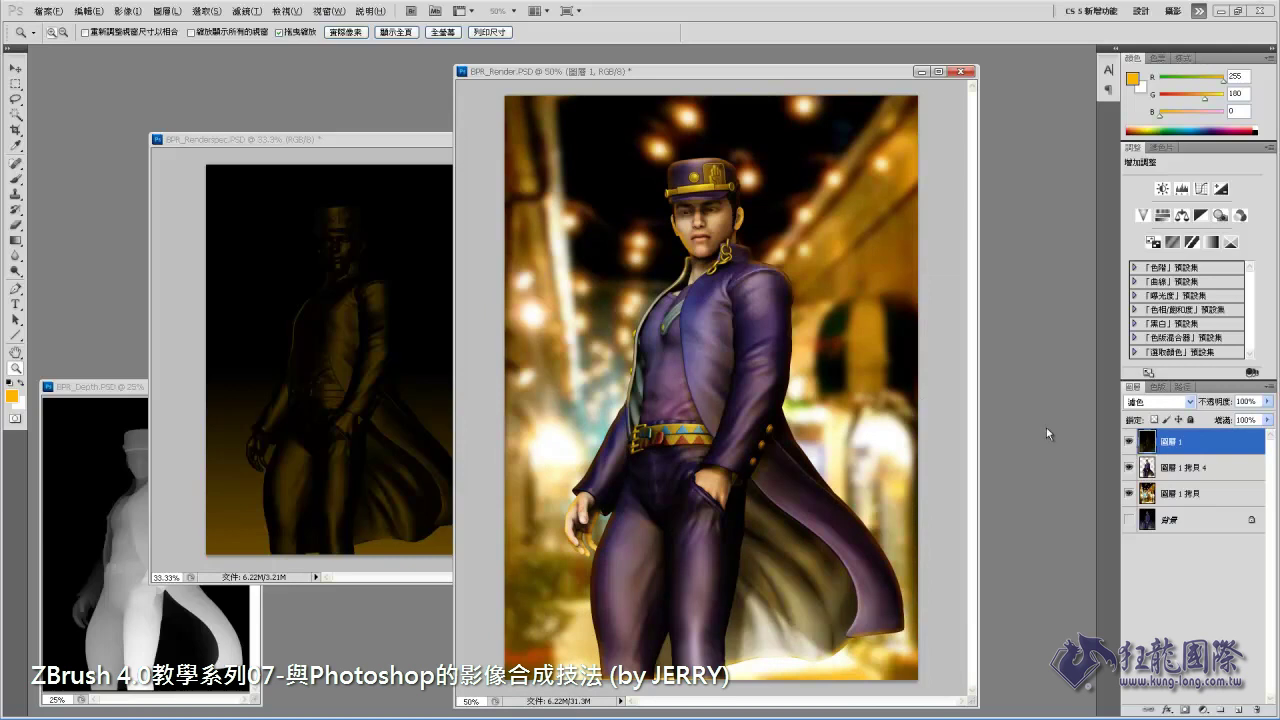
{"action": "left_click", "coordinate": [1129, 441]}
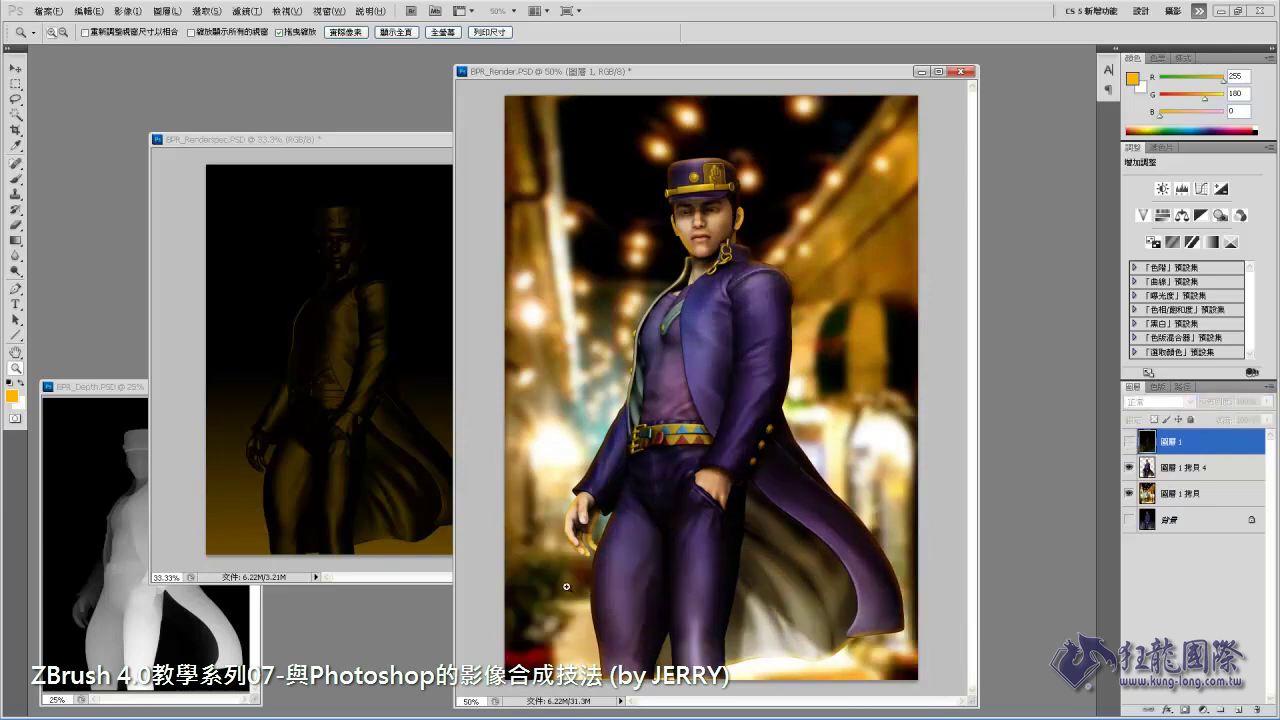
{"action": "left_click", "coordinate": [1129, 441]}
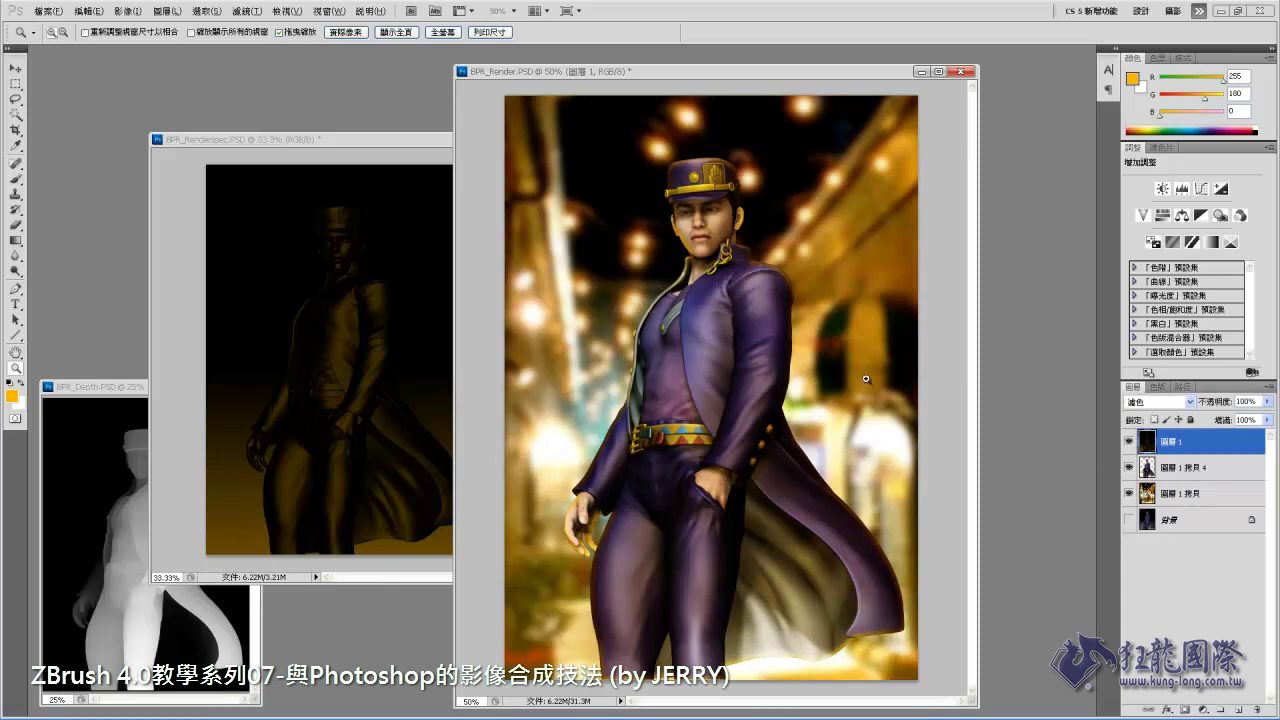
Duplicate character layer 圖層 1 拷貝 4 and reselect the original below.
{"action": "left_click", "coordinate": [1175, 468]}
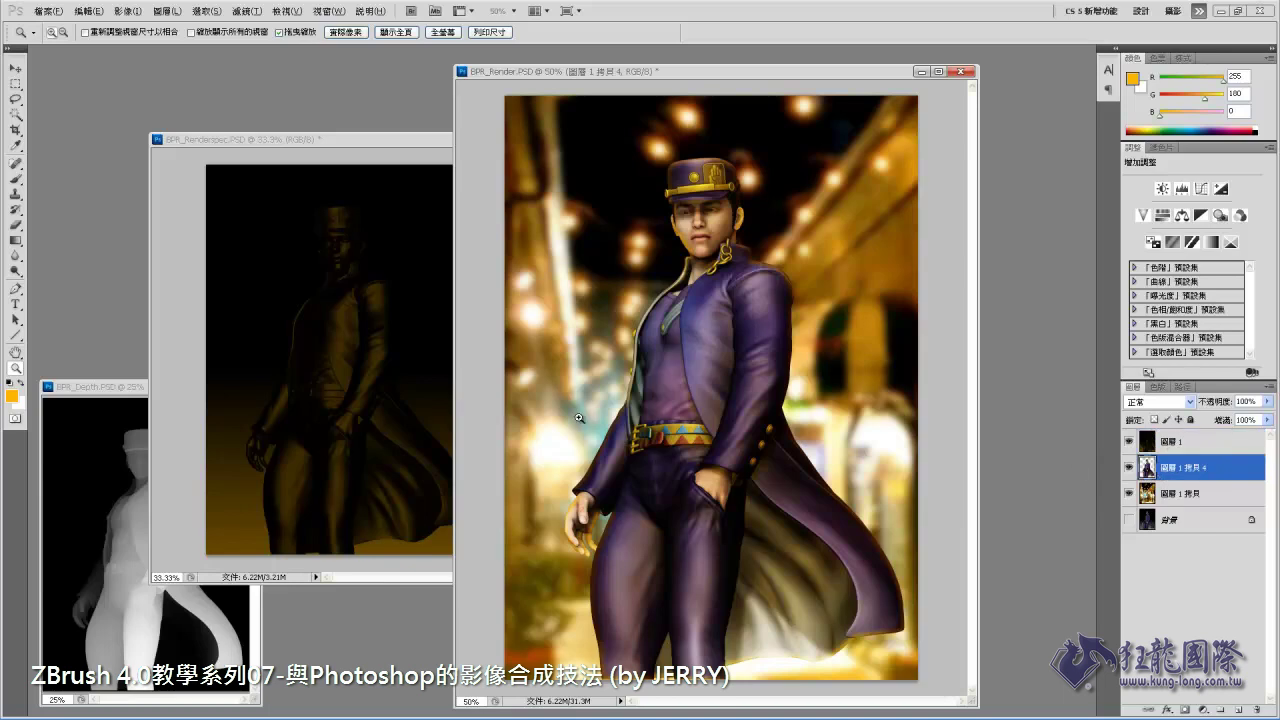
{"action": "left_click", "coordinate": [652, 328]}
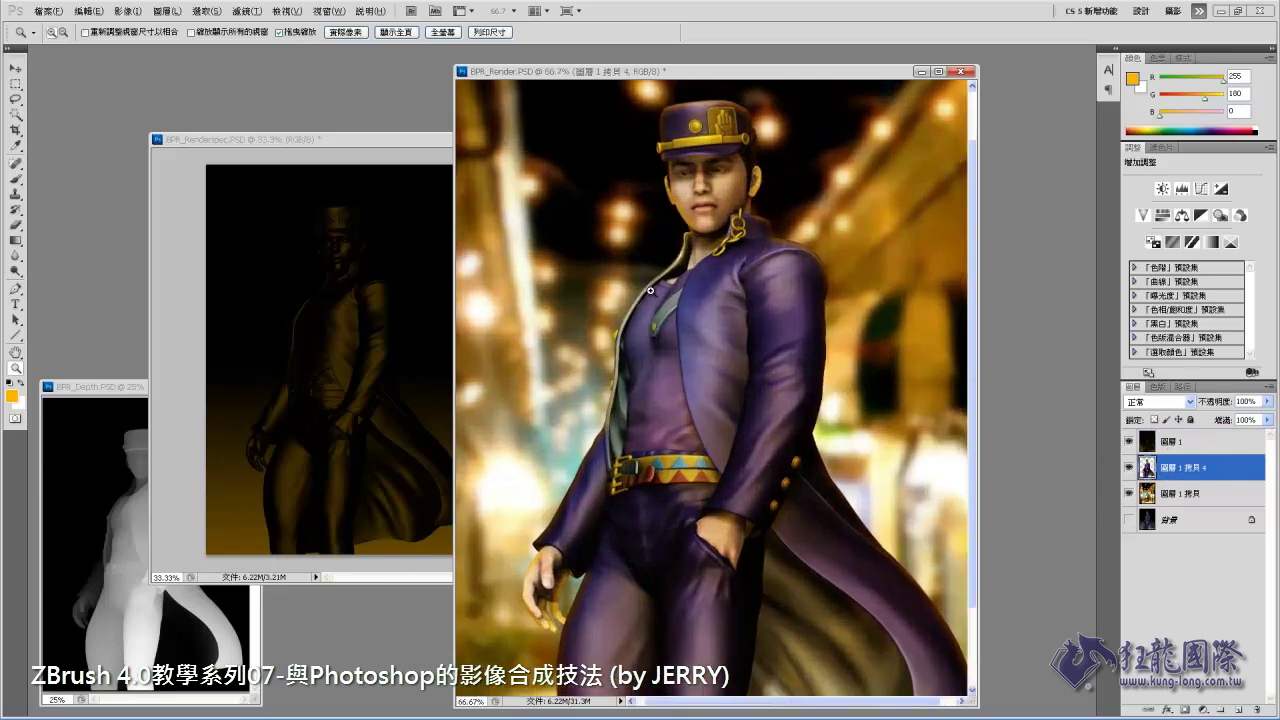
{"action": "scroll", "coordinate": [776, 289], "scroll_direction": "up", "scroll_amount": 3}
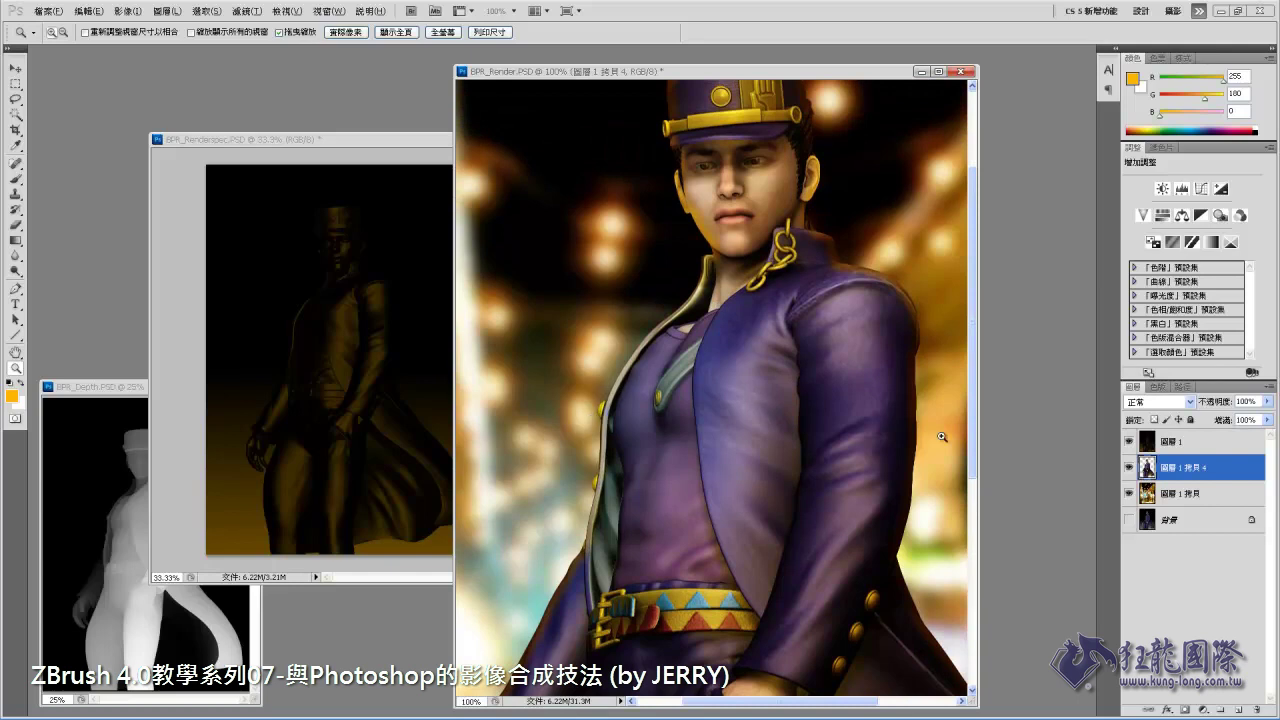
{"action": "left_click_drag", "start_coordinate": [1197, 476], "coordinate": [1240, 708]}
{"action": "left_click", "coordinate": [1153, 490]}
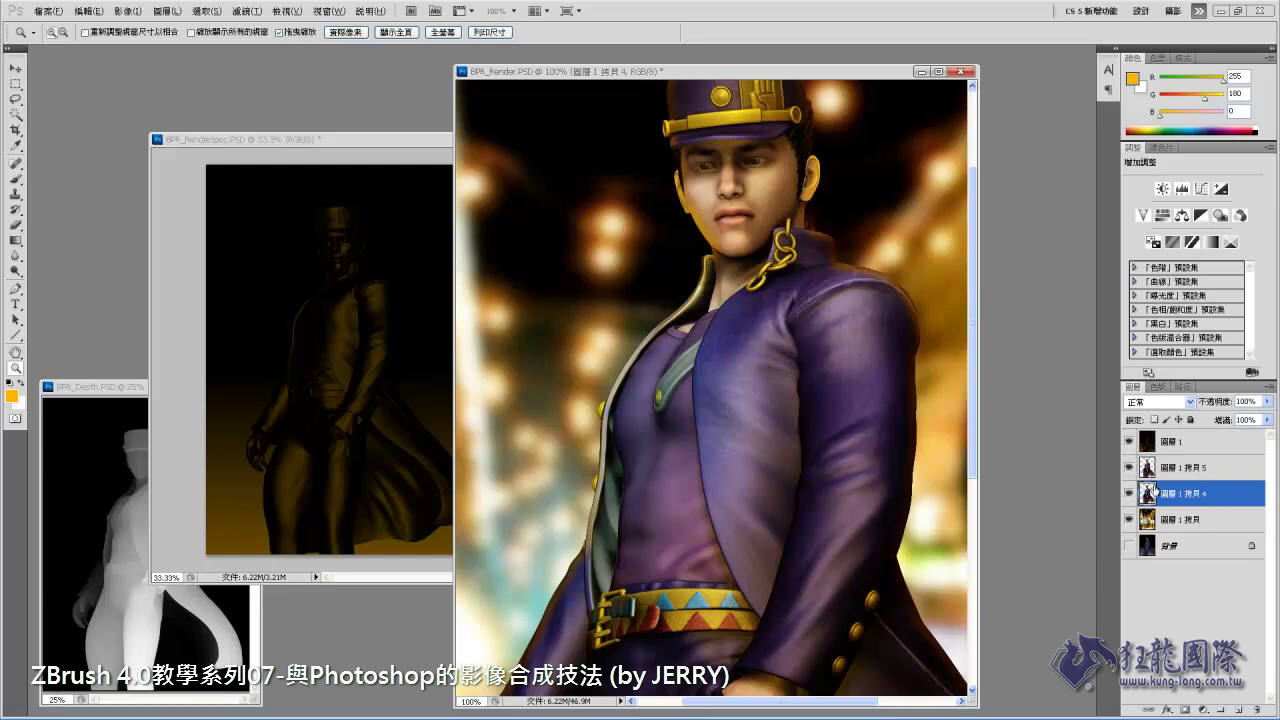
Set a Gaussian Blur radius of 2.2 pixels on 圖層 1 拷貝 4.
{"action": "left_click", "coordinate": [246, 11]}
{"action": "mouse_move", "coordinate": [295, 190]}
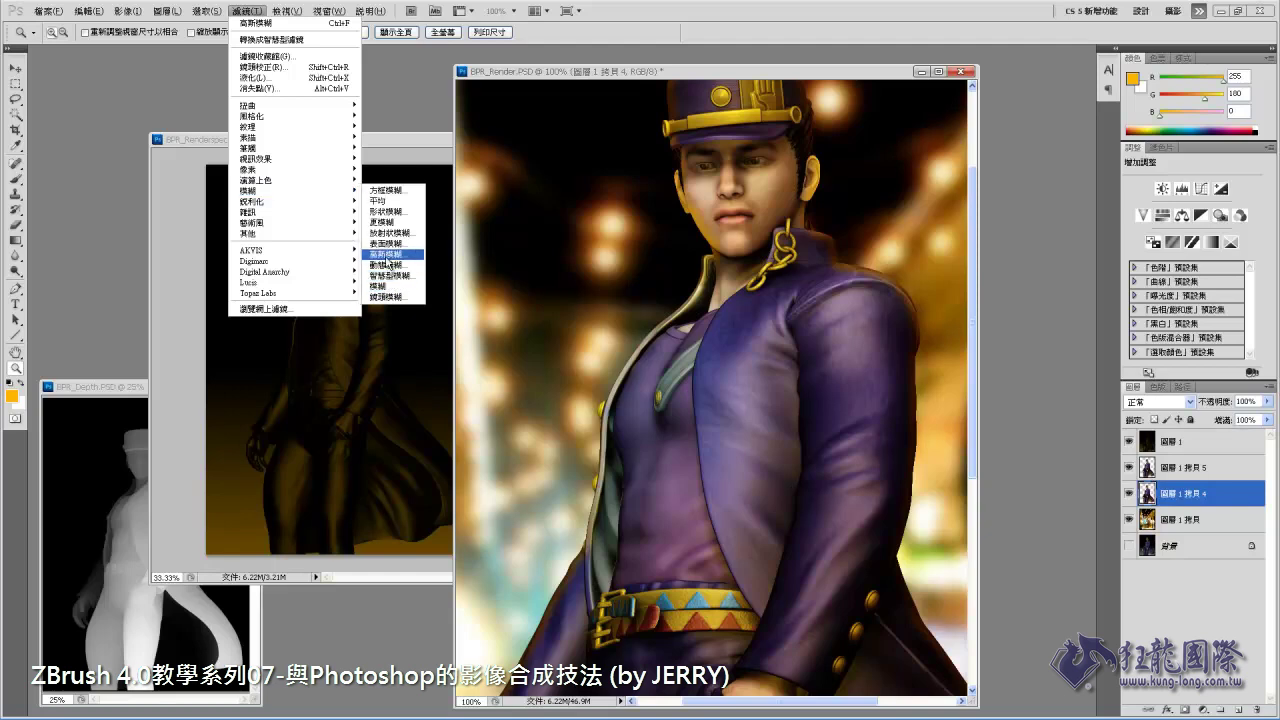
{"action": "left_click", "coordinate": [390, 254]}
{"action": "left_click_drag", "start_coordinate": [690, 150], "coordinate": [285, 118]}
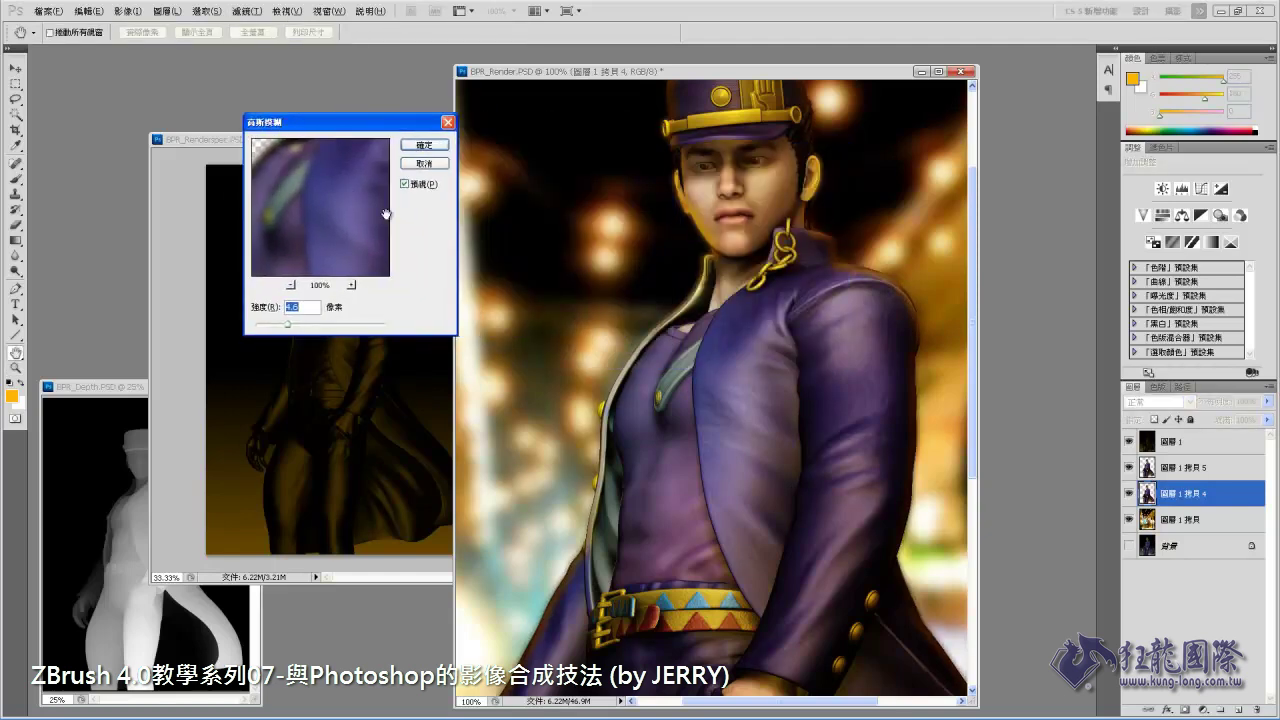
{"action": "left_click_drag", "start_coordinate": [290, 326], "coordinate": [271, 333]}
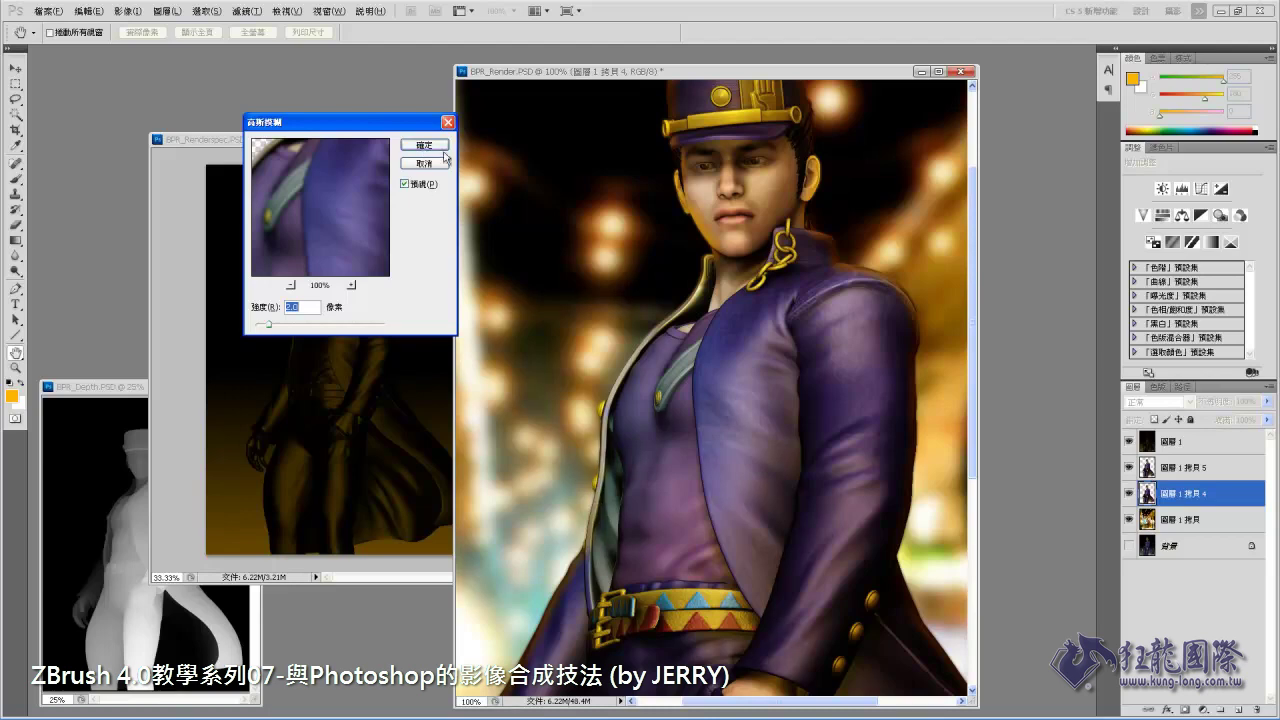
{"action": "left_click_drag", "start_coordinate": [268, 325], "coordinate": [265, 329]}
Apply the Gaussian Blur to 圖層 1 拷貝 4 and zoom out to the full figure.
{"action": "left_click", "coordinate": [426, 148]}
{"action": "key", "text": "z"}
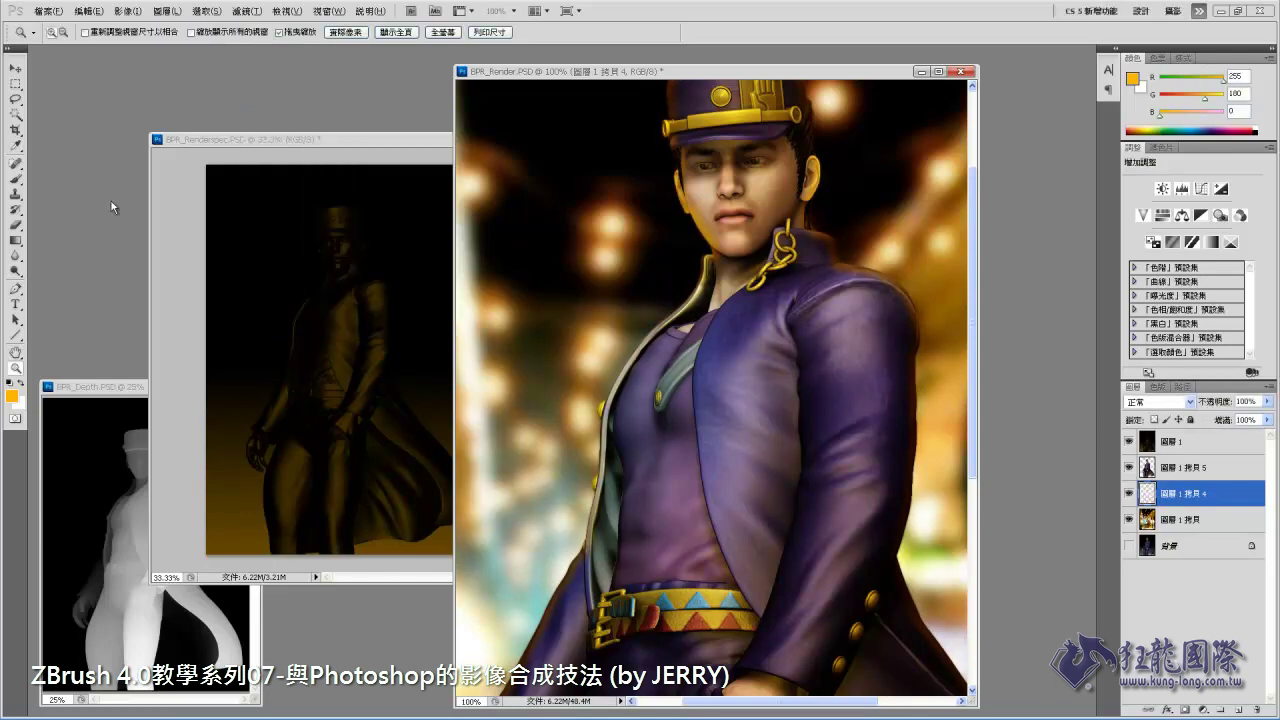
{"action": "left_click", "coordinate": [736, 348], "text": "alt"}
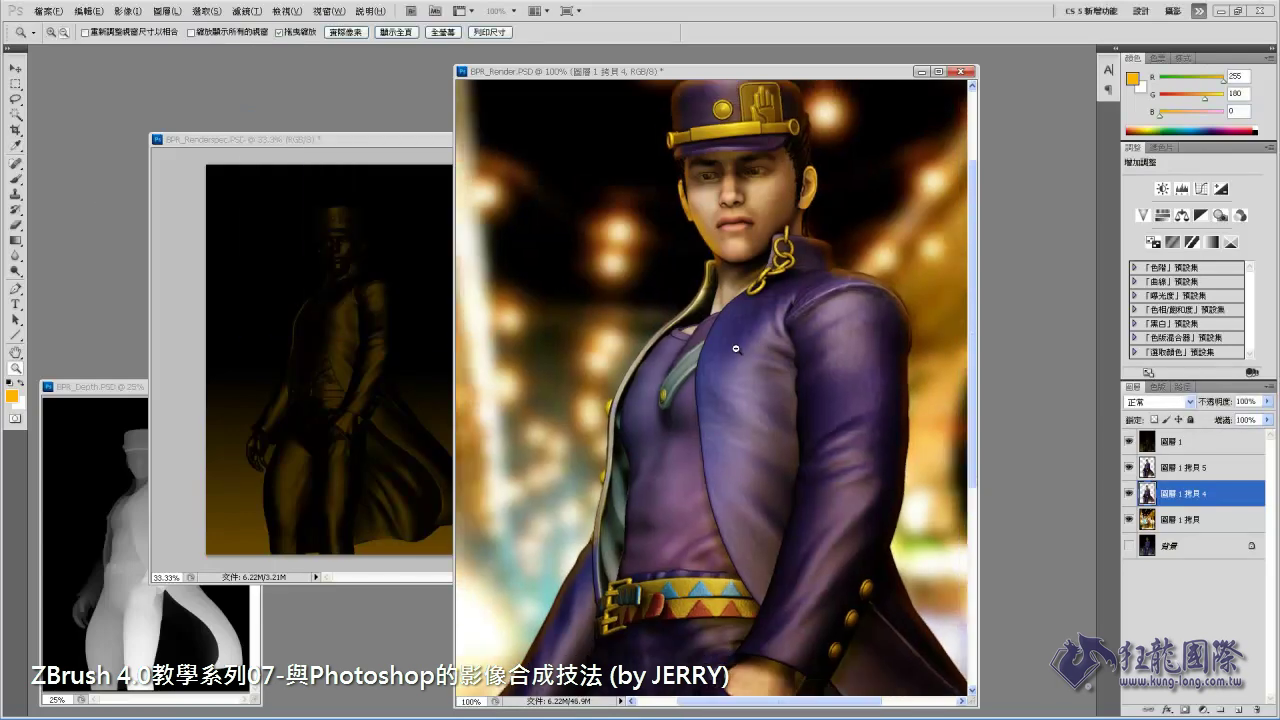
Close the BPR_Renderspec specular document.
{"action": "left_click", "coordinate": [387, 140]}
{"action": "key", "text": "ctrl+a"}
{"action": "left_click", "coordinate": [535, 140]}
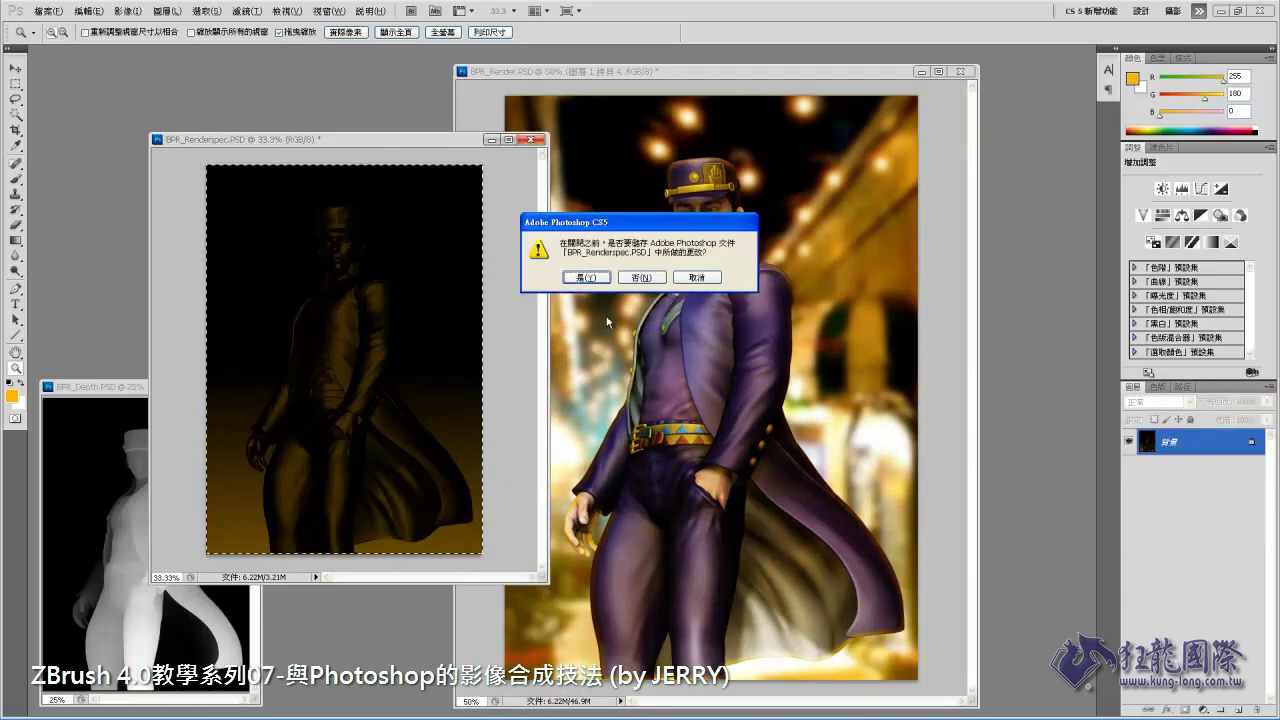
{"action": "left_click", "coordinate": [652, 322]}
{"action": "left_click_drag", "start_coordinate": [724, 77], "coordinate": [716, 68]}
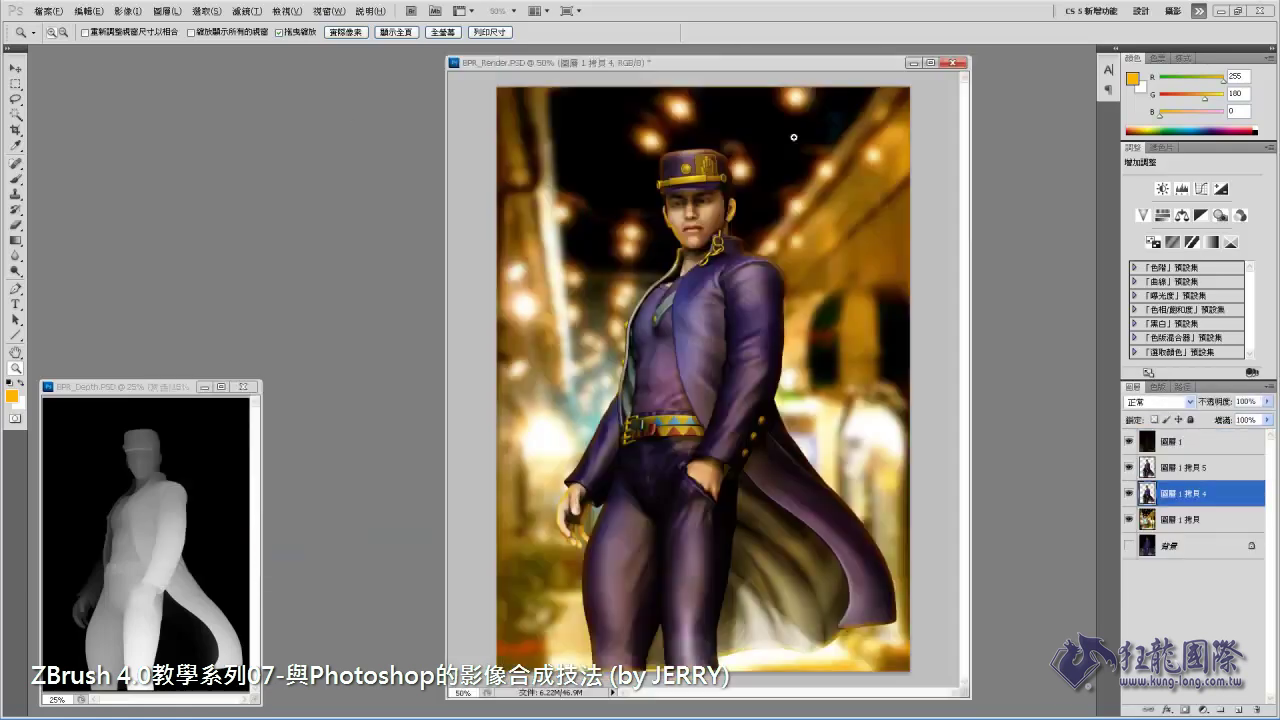
Merge 圖層 1 拷貝 5 with 拷貝 4 and bring the BPR_Depth window forward.
{"action": "left_click", "coordinate": [1183, 472], "text": "shift"}
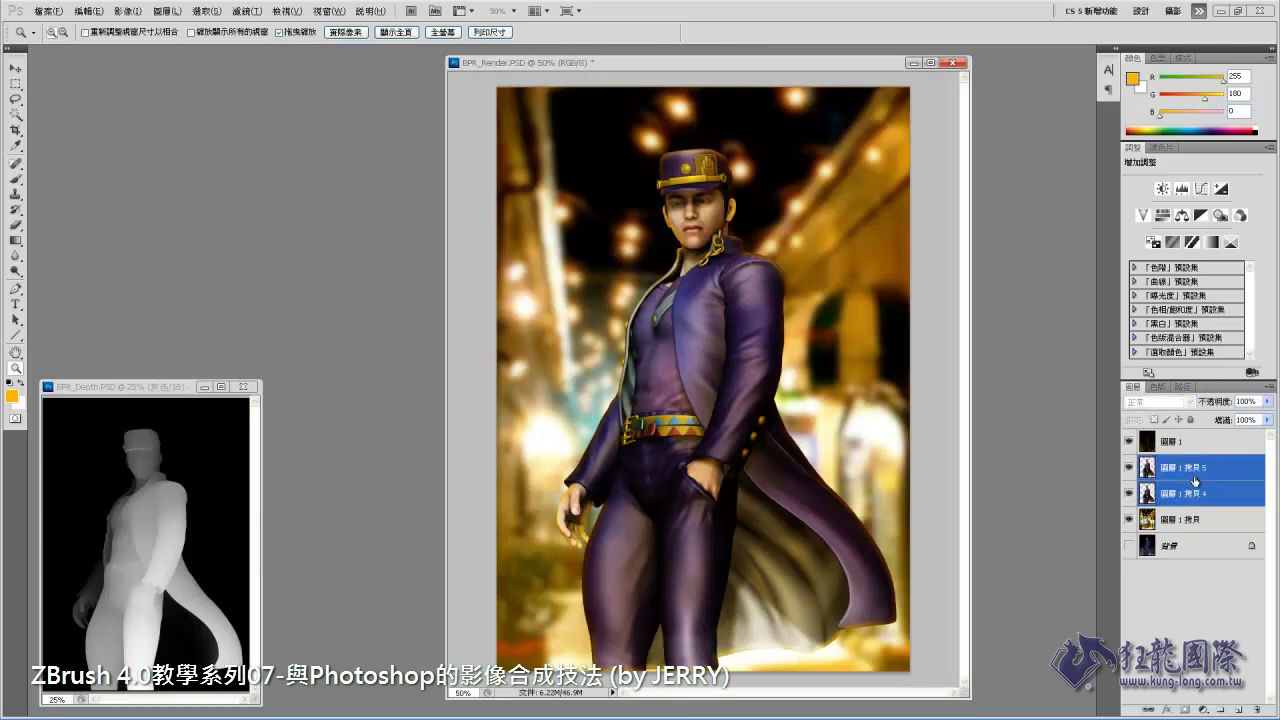
{"action": "key", "text": "ctrl+e"}
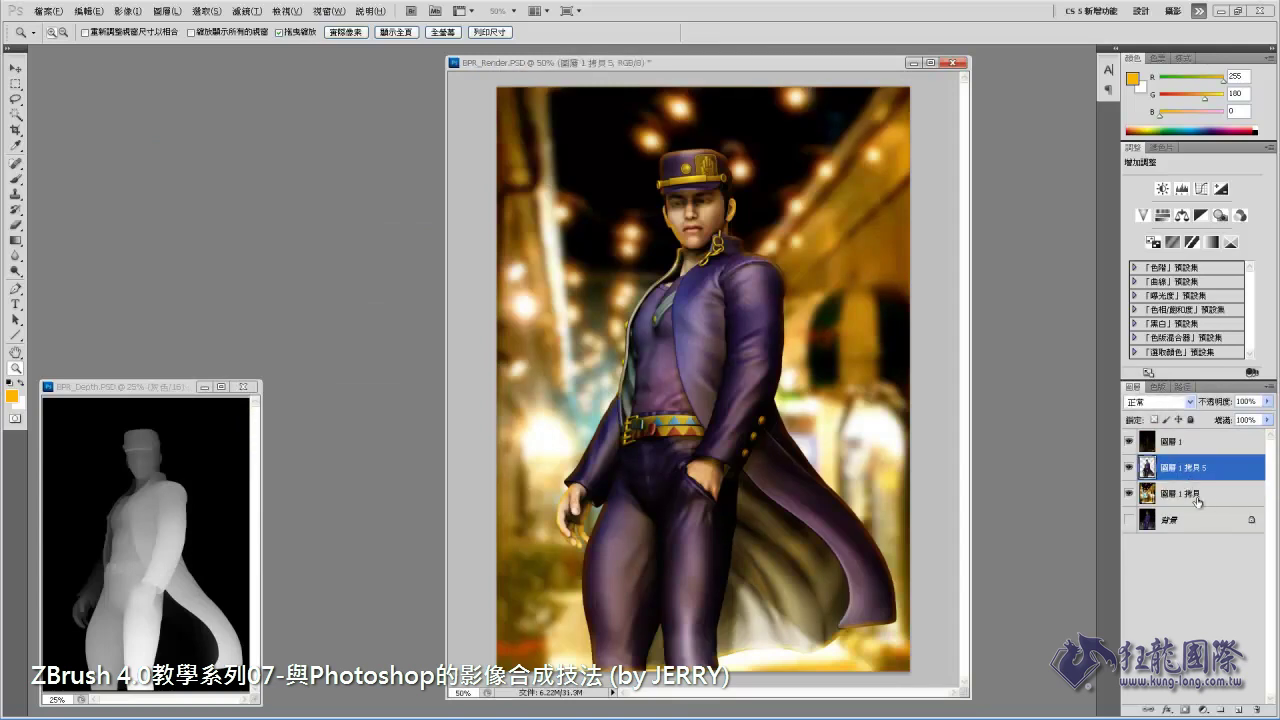
{"action": "left_click_drag", "start_coordinate": [130, 392], "coordinate": [186, 263]}
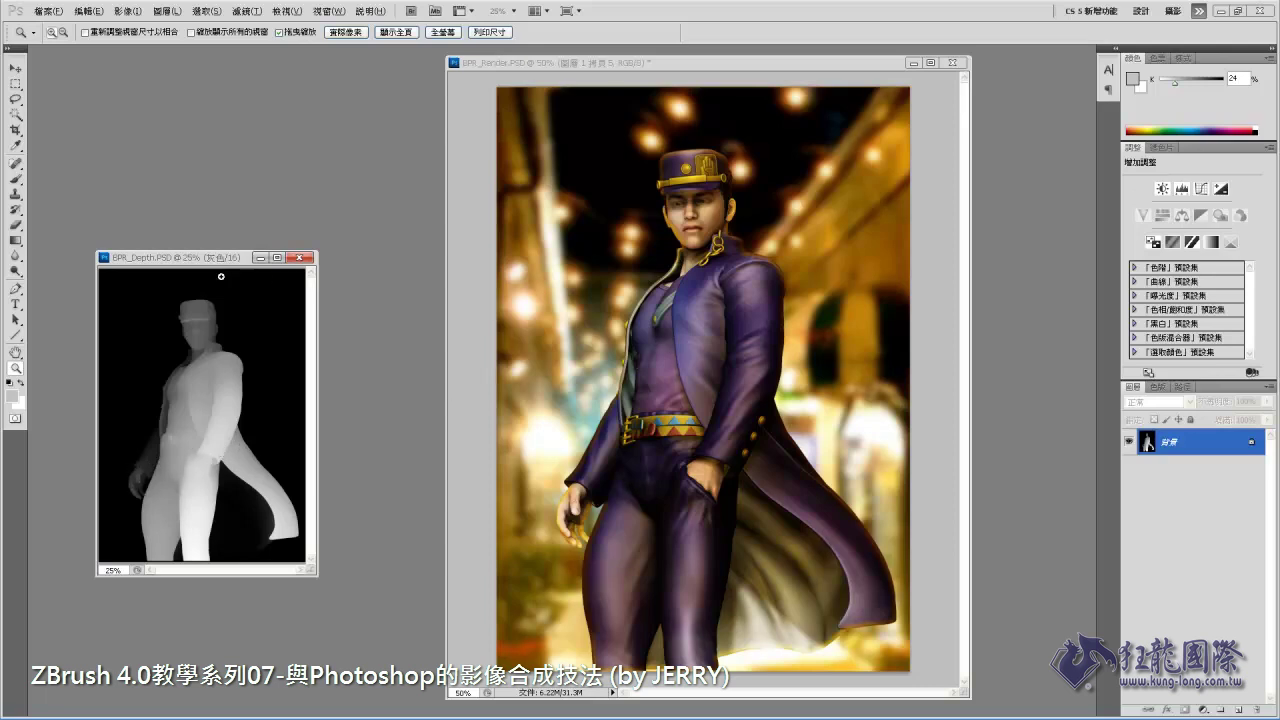
Paste the depth map into BPR_Render's Alpha 1 channel, then return to RGB and deselect.
{"action": "key", "text": "ctrl+a"}
{"action": "left_click", "coordinate": [1158, 386]}
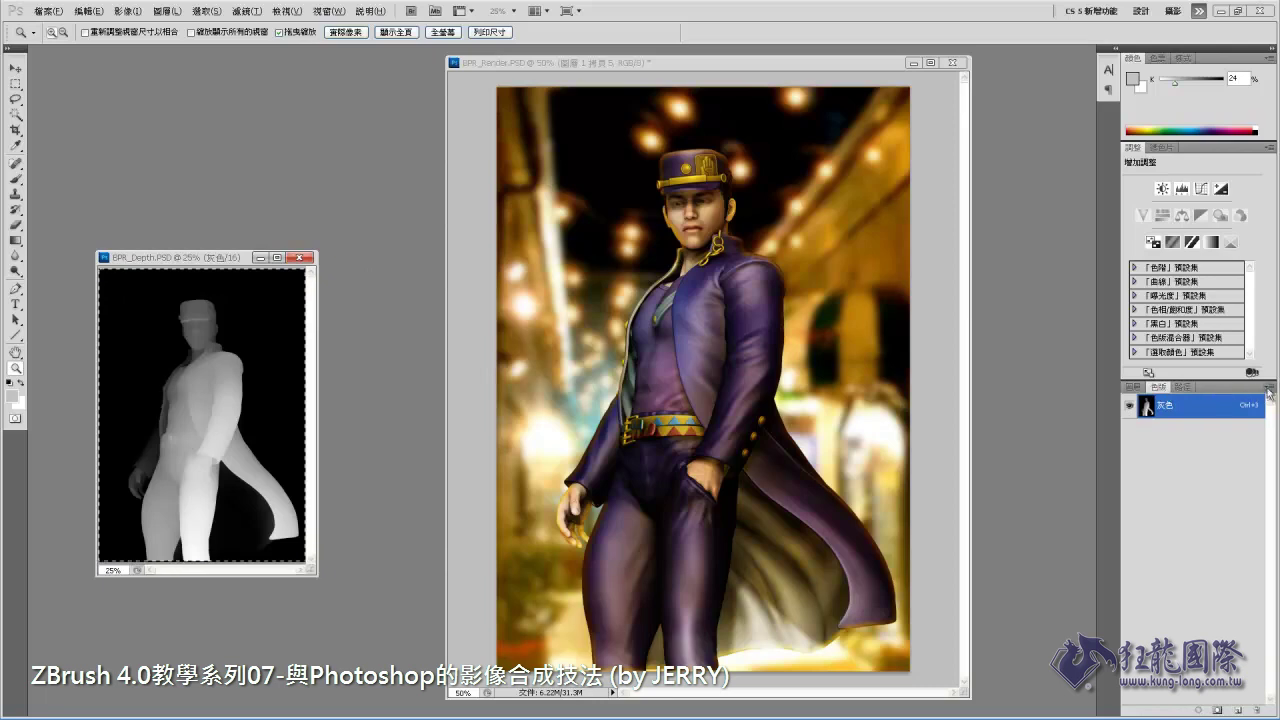
{"action": "left_click", "coordinate": [824, 69]}
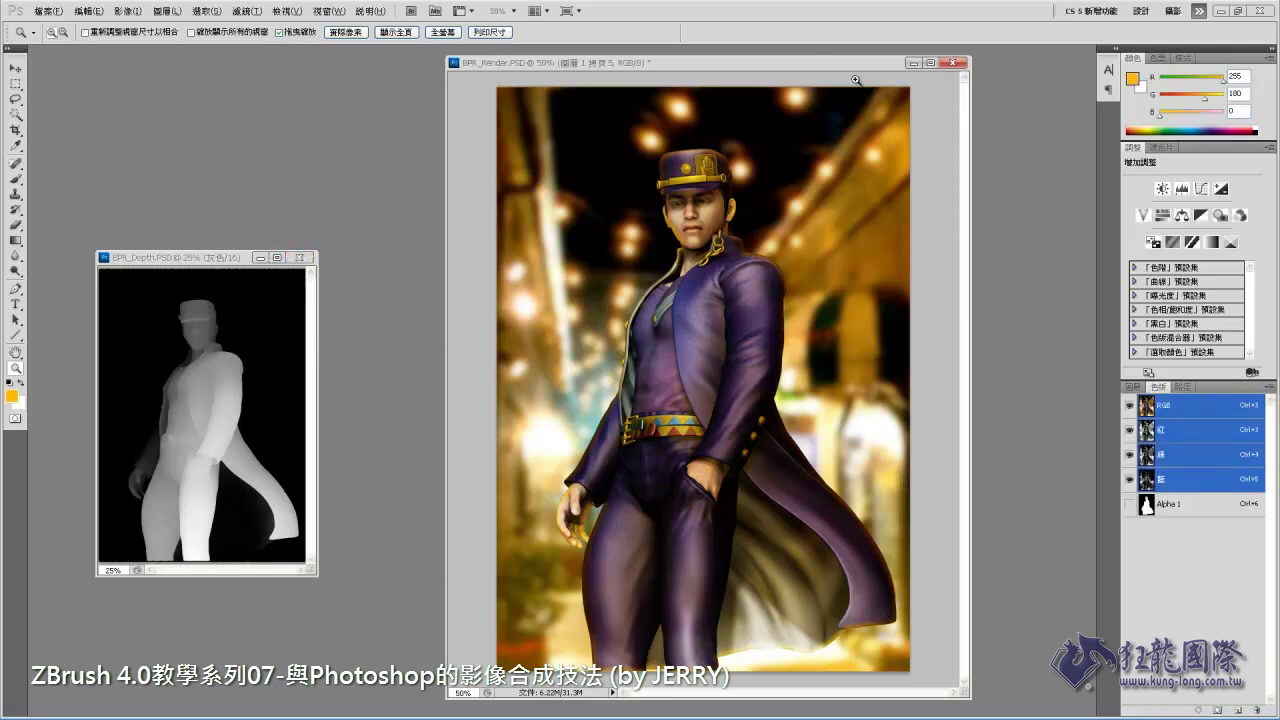
{"action": "left_click", "coordinate": [1188, 515]}
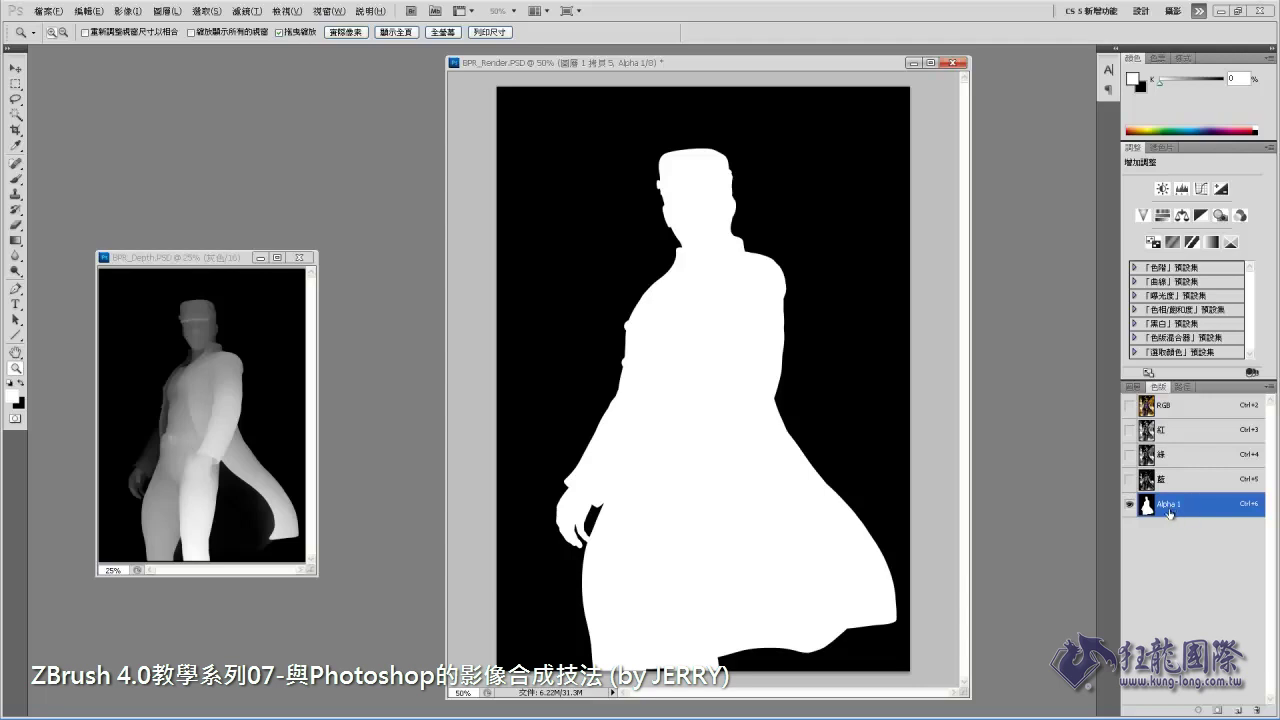
{"action": "key", "text": "ctrl+v"}
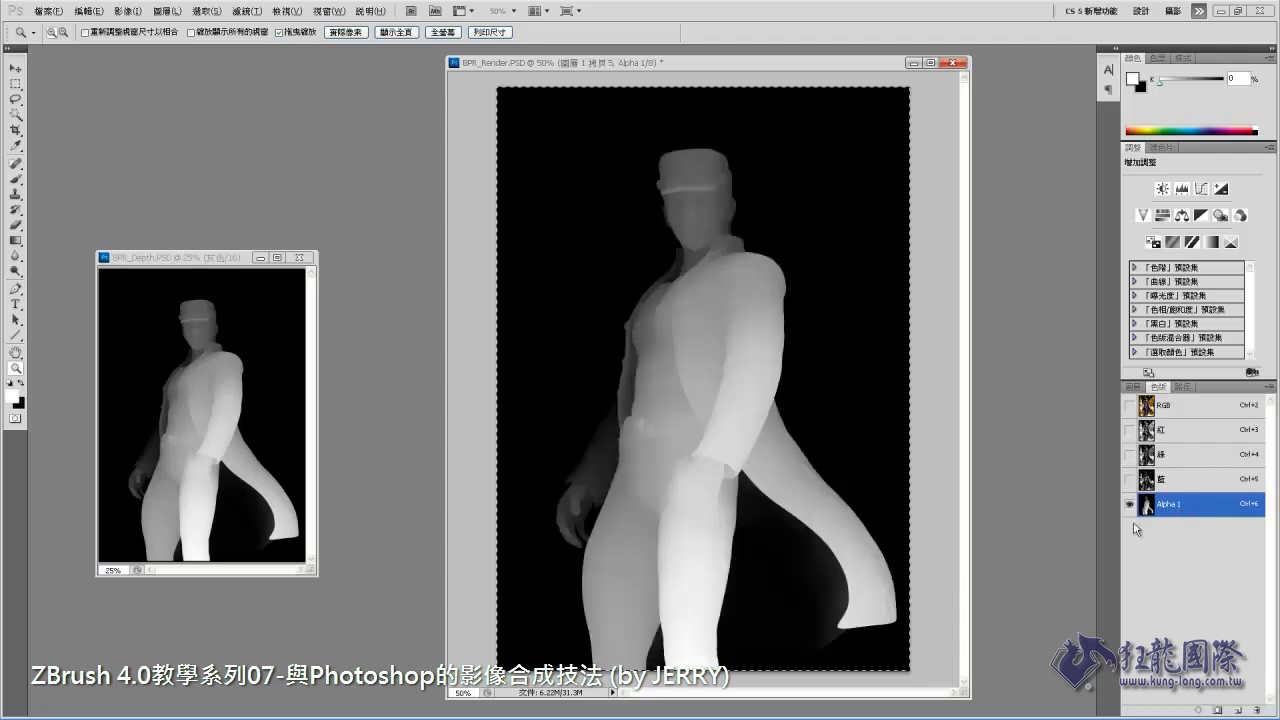
{"action": "left_click", "coordinate": [1220, 414]}
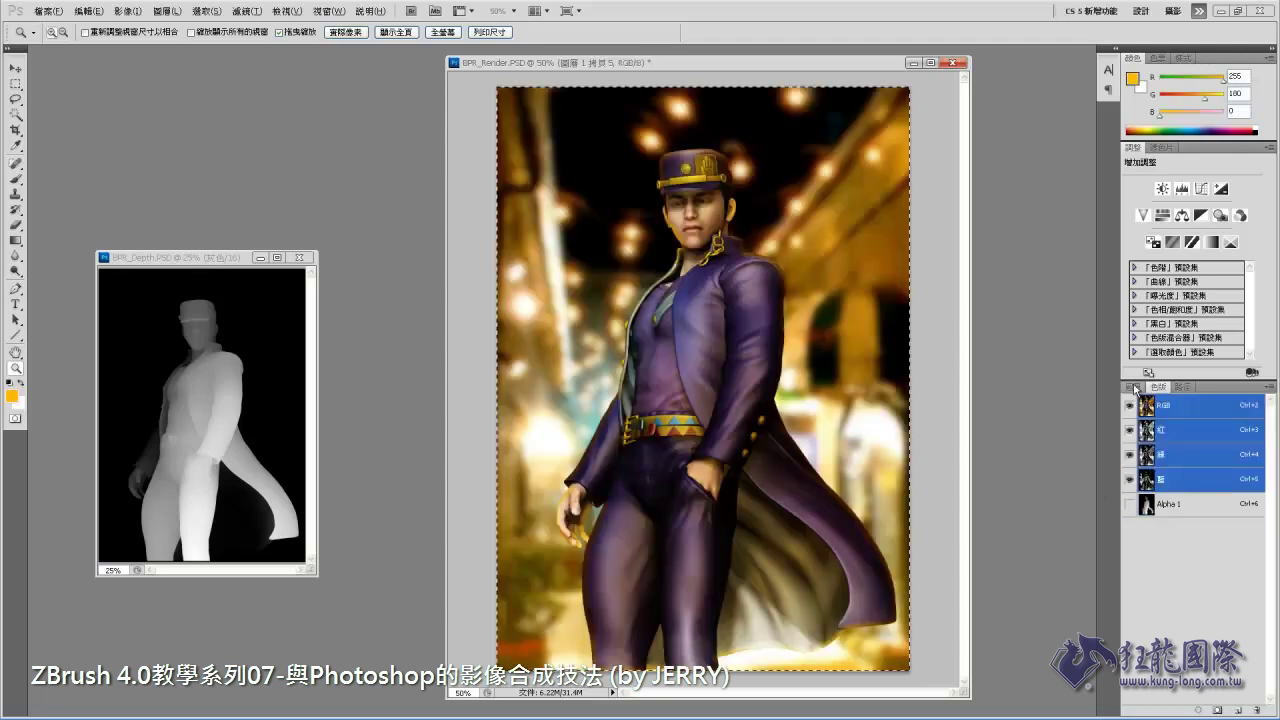
{"action": "left_click", "coordinate": [1133, 386]}
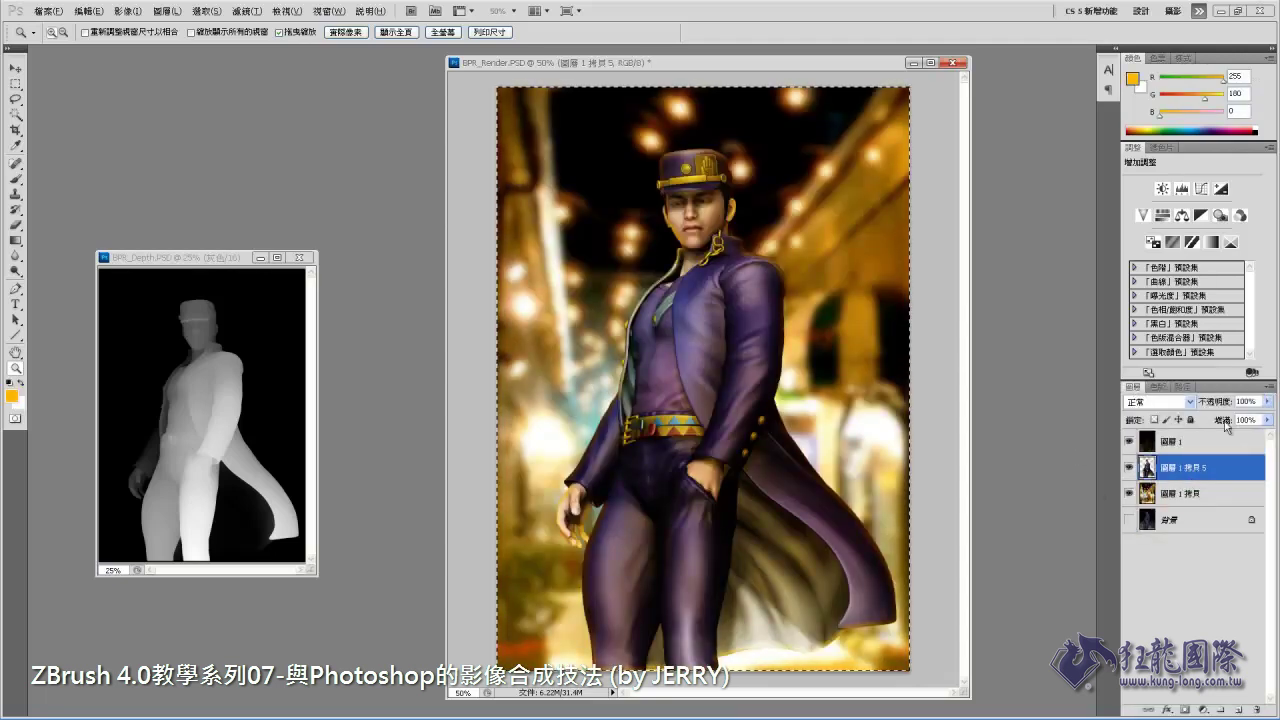
{"action": "key", "text": "ctrl+d"}
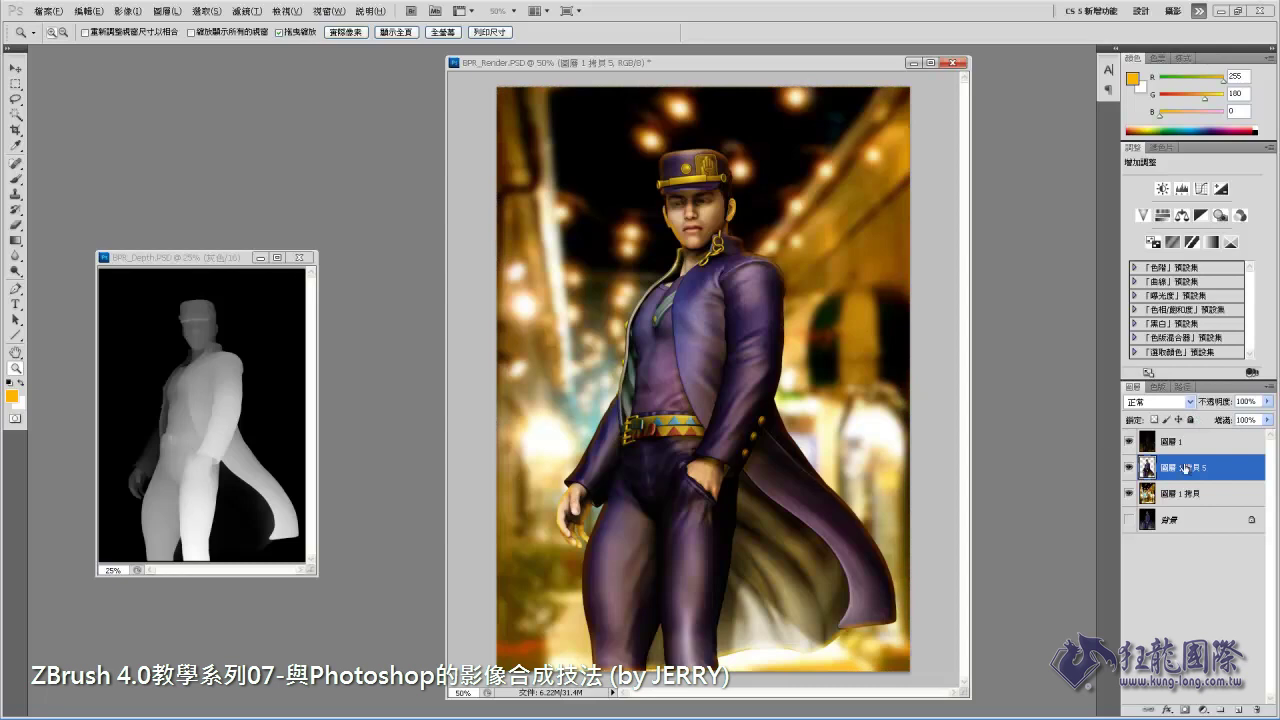
Load the Alpha 1 channel as a selection over the image.
{"action": "left_click", "coordinate": [206, 11]}
{"action": "left_click", "coordinate": [271, 226]}
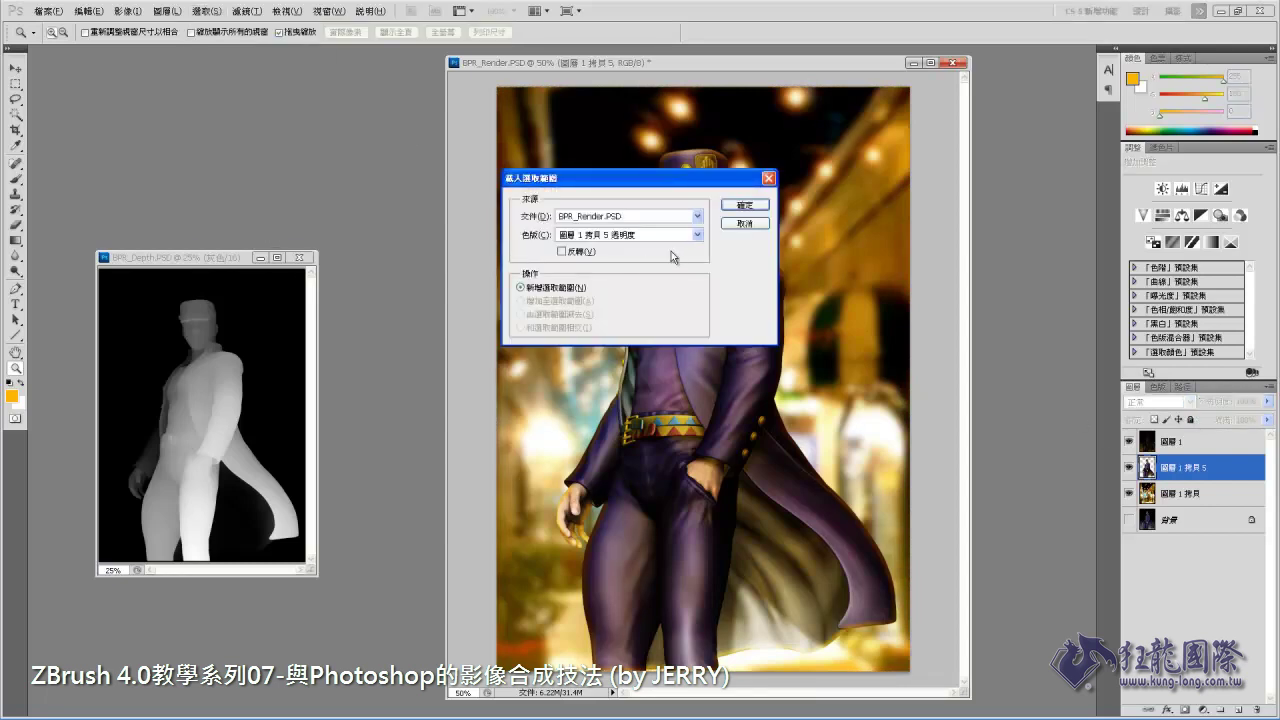
{"action": "left_click", "coordinate": [697, 235]}
{"action": "left_click", "coordinate": [622, 272]}
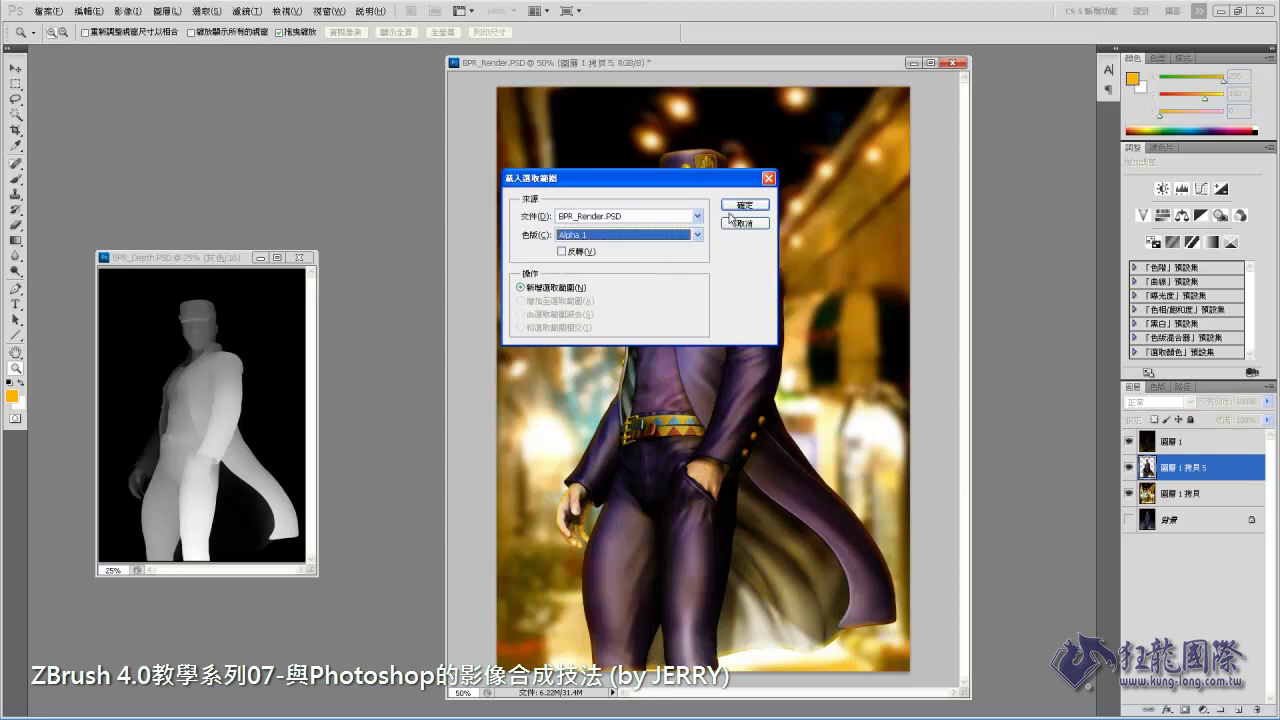
{"action": "left_click", "coordinate": [744, 205]}
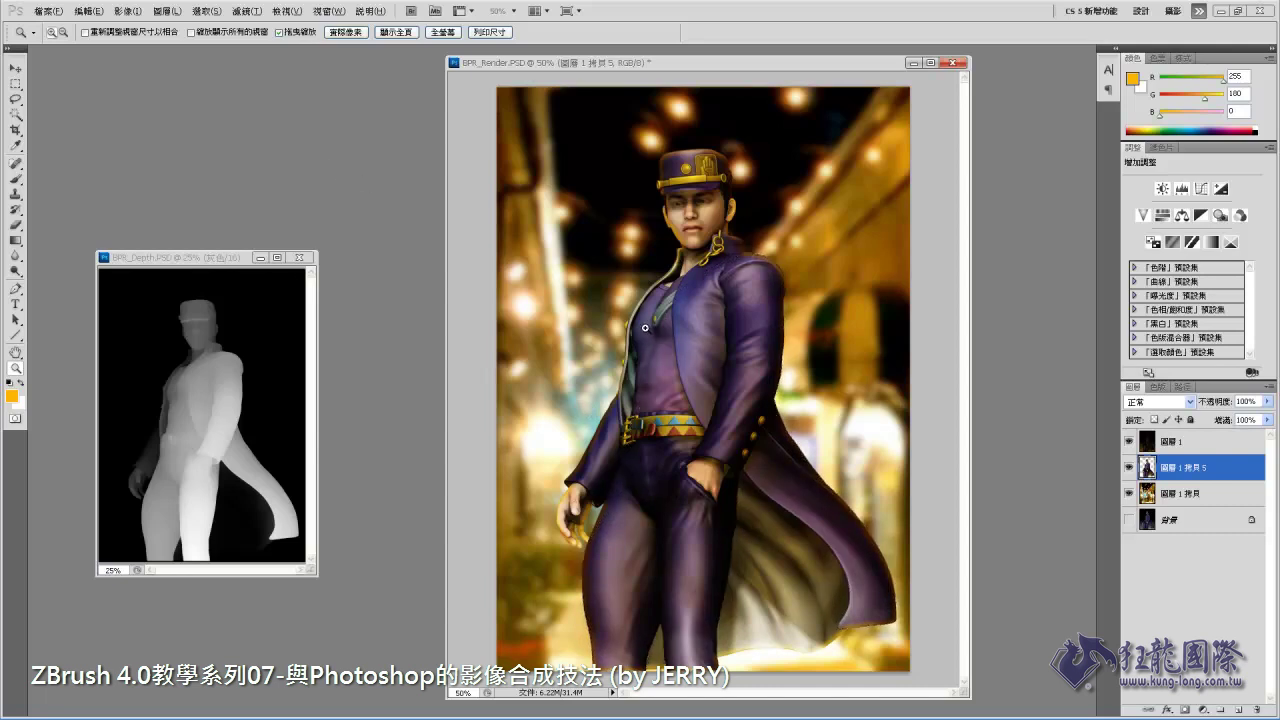
Blur 圖層 1 拷貝 5 through the depth selection with a roughly 3.5-pixel Gaussian Blur.
{"action": "left_click", "coordinate": [246, 11]}
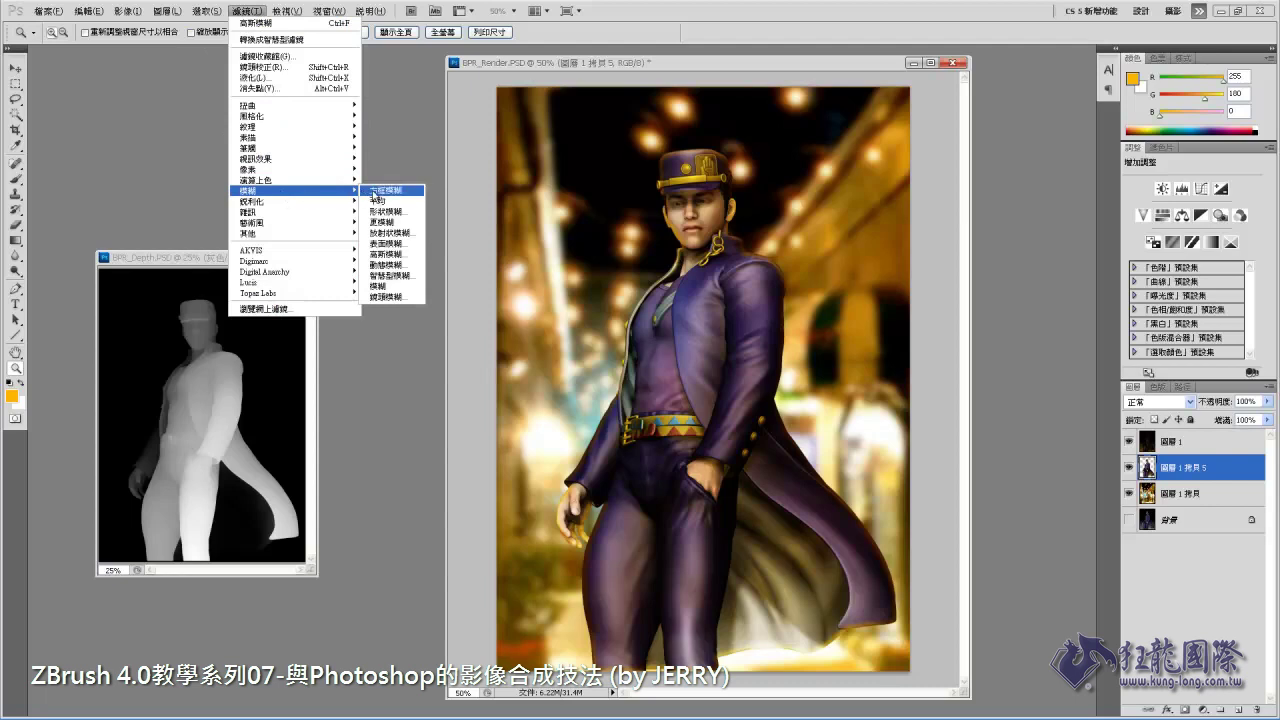
{"action": "mouse_move", "coordinate": [294, 190]}
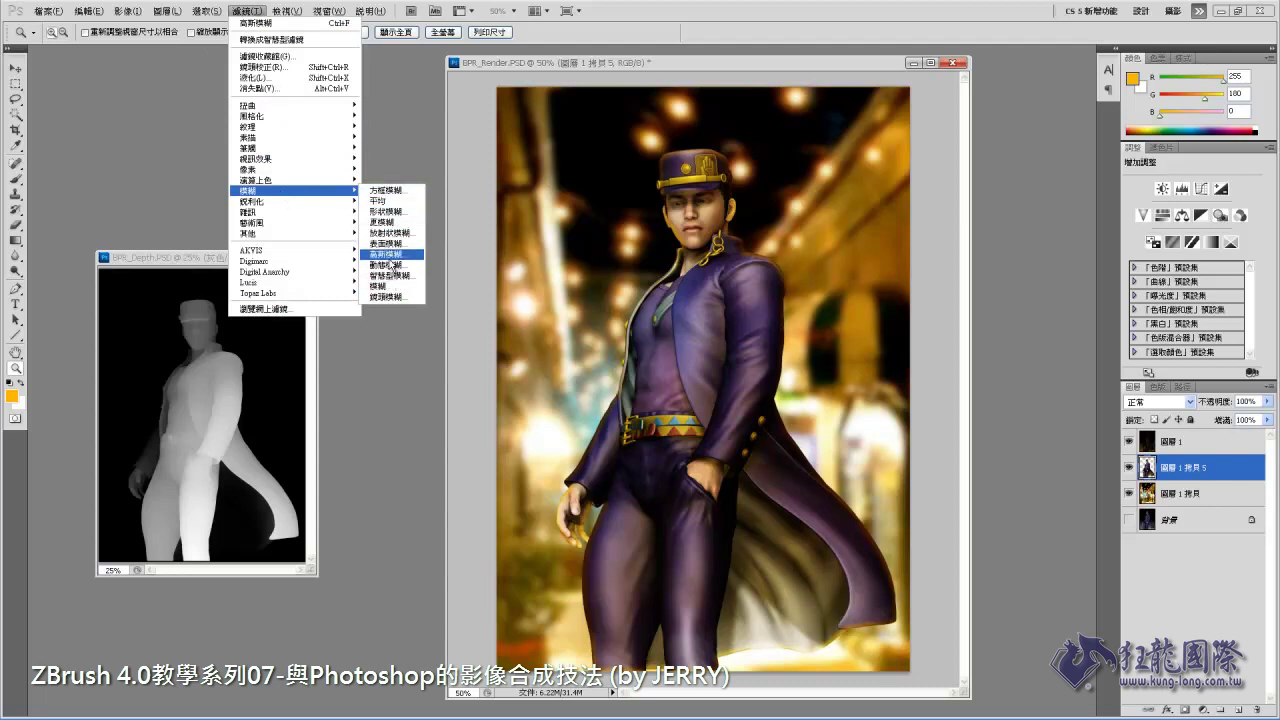
{"action": "left_click", "coordinate": [394, 255]}
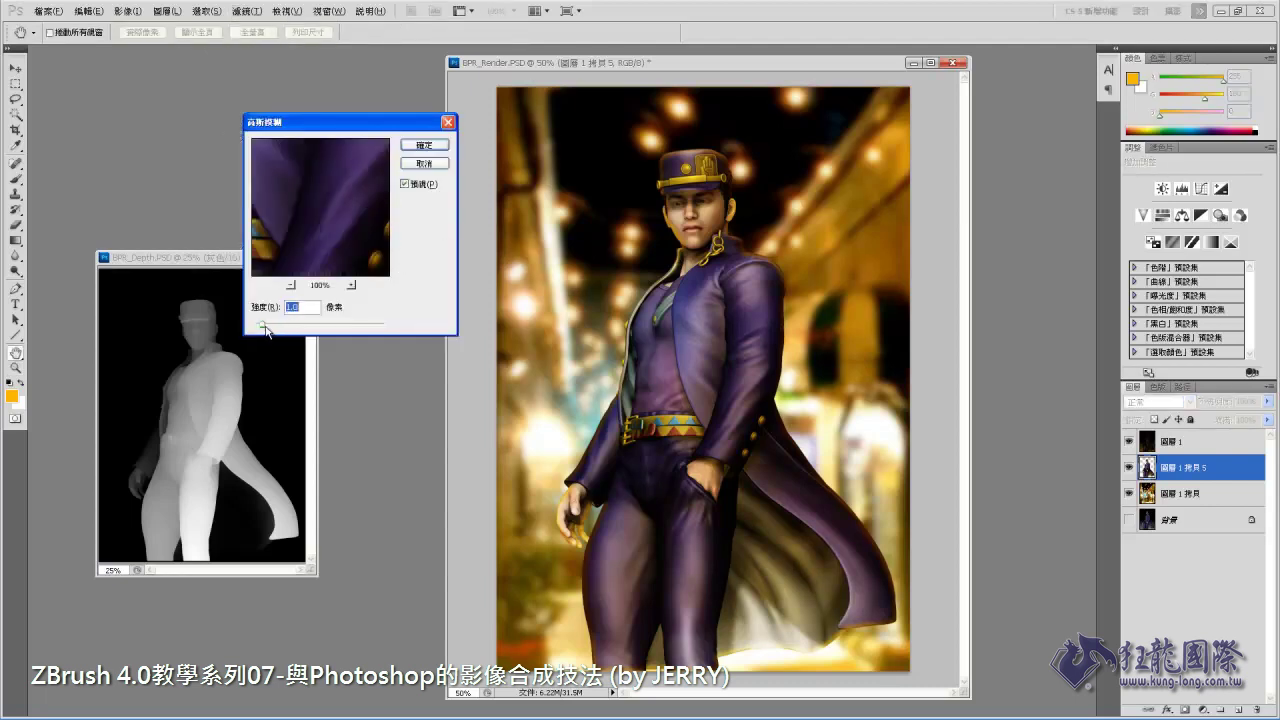
{"action": "left_click_drag", "start_coordinate": [265, 327], "coordinate": [299, 329]}
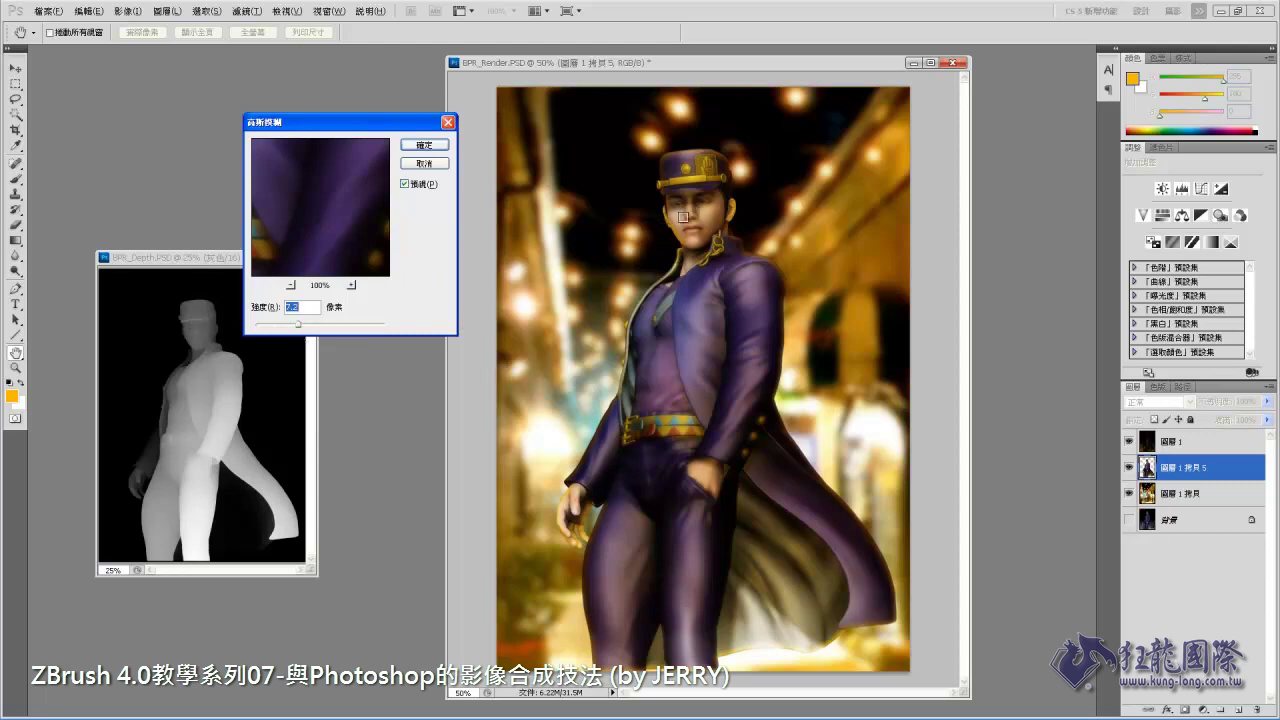
{"action": "left_click_drag", "start_coordinate": [299, 325], "coordinate": [280, 325]}
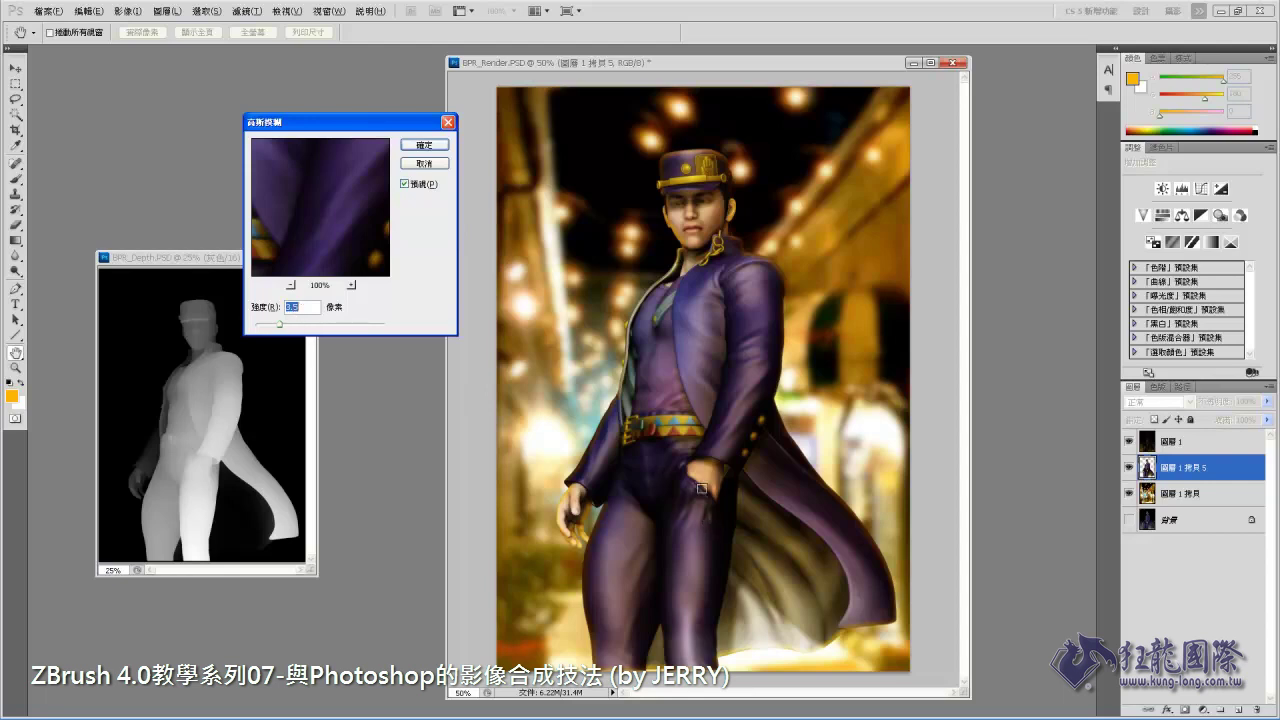
{"action": "left_click", "coordinate": [424, 145]}
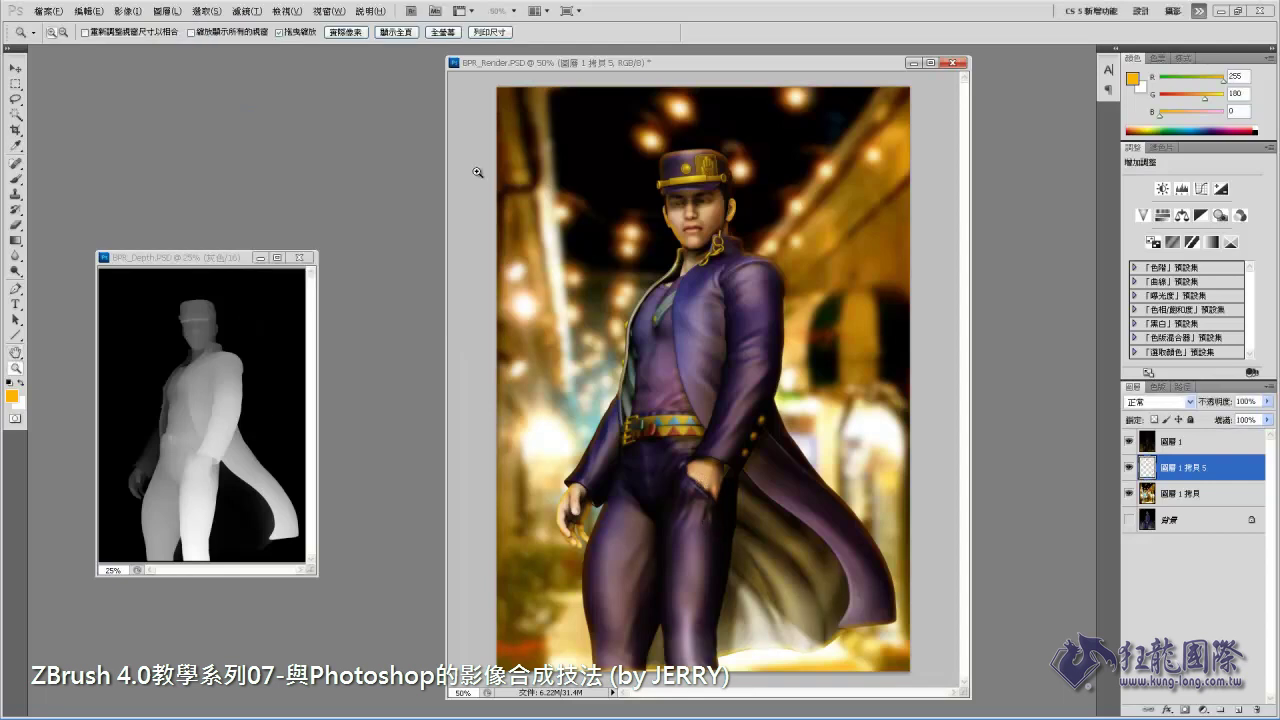
Select layer 圖層 1, close the BPR_Depth.PSD document, and switch away with Alt+Tab.
{"action": "left_click", "coordinate": [1208, 446]}
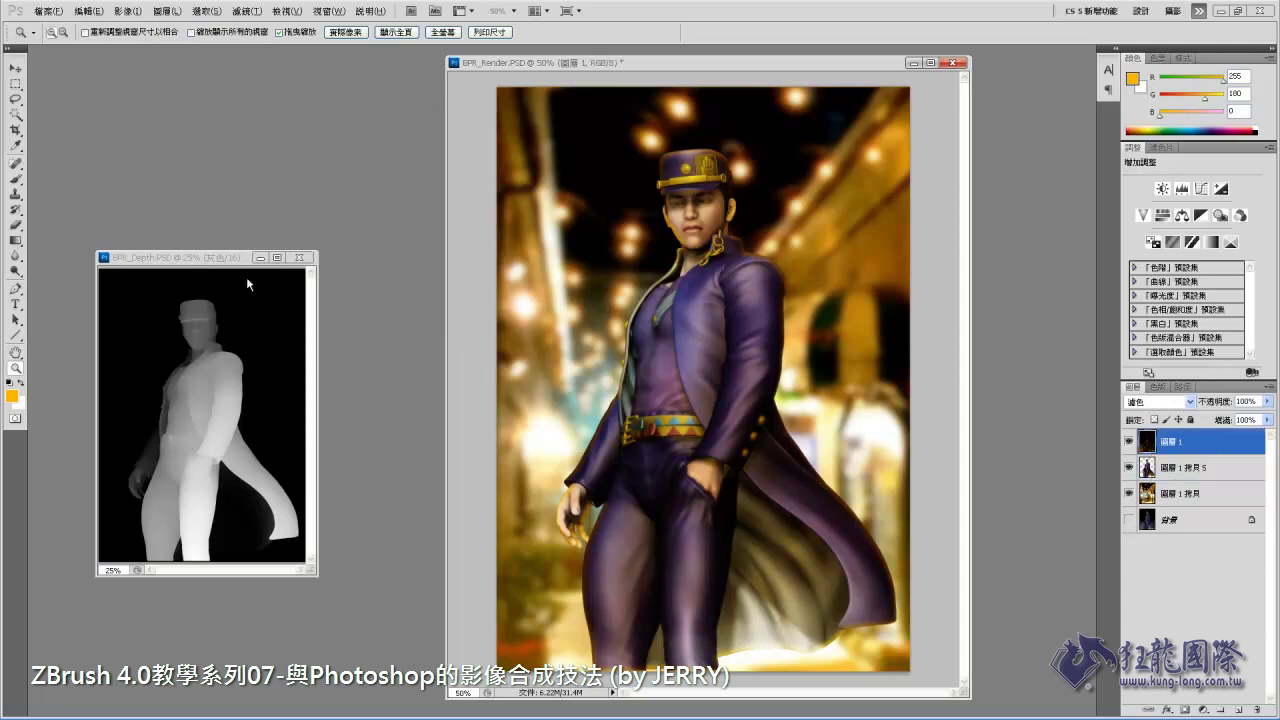
{"action": "left_click", "coordinate": [298, 257]}
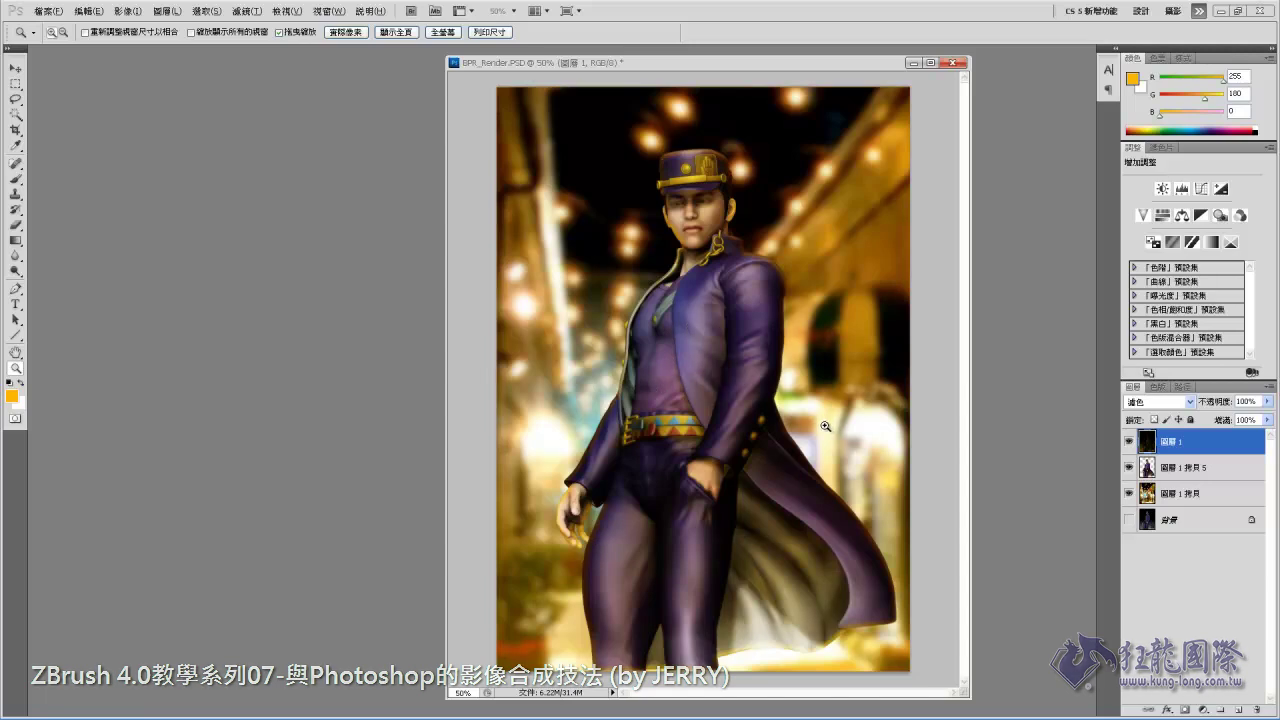
{"action": "key", "text": "alt+Tab"}
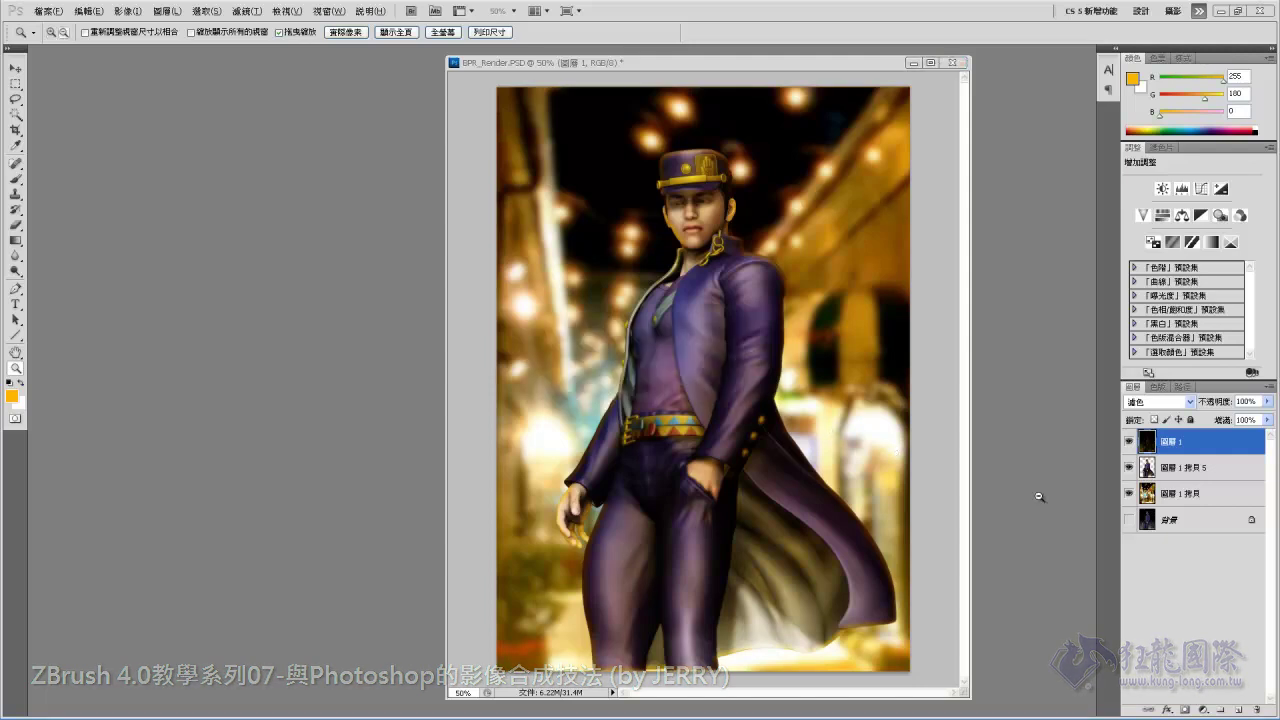